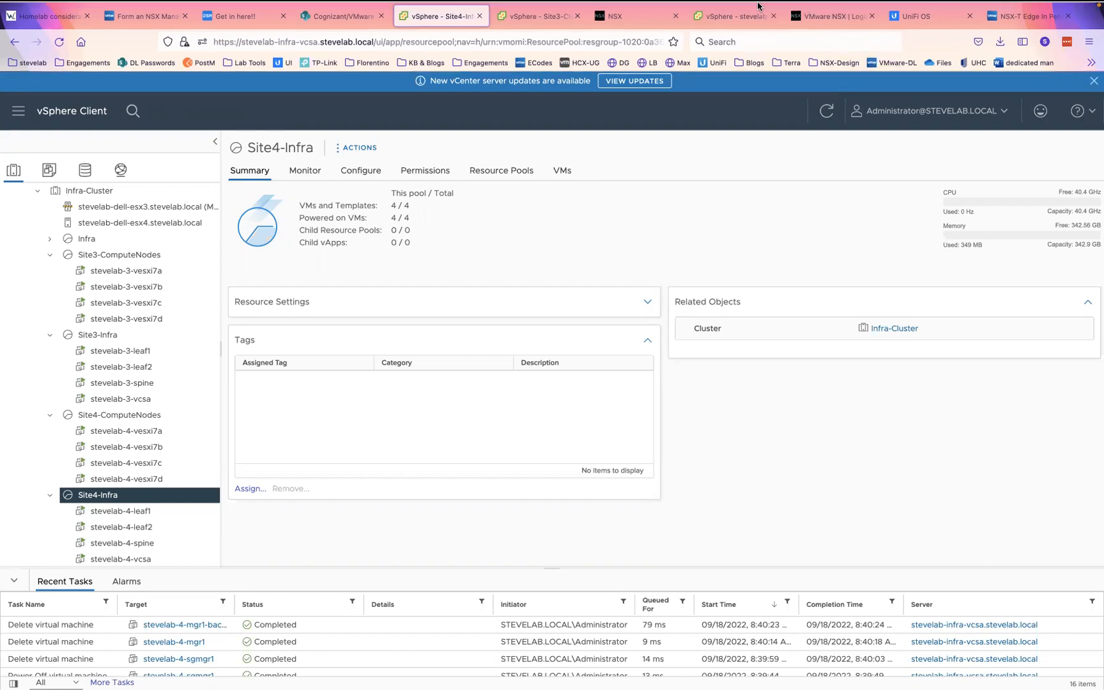
- Start a Deploy OVF Template wizard on Infra-Cluster using a local file upload
scroll(131, 254, up, 2)
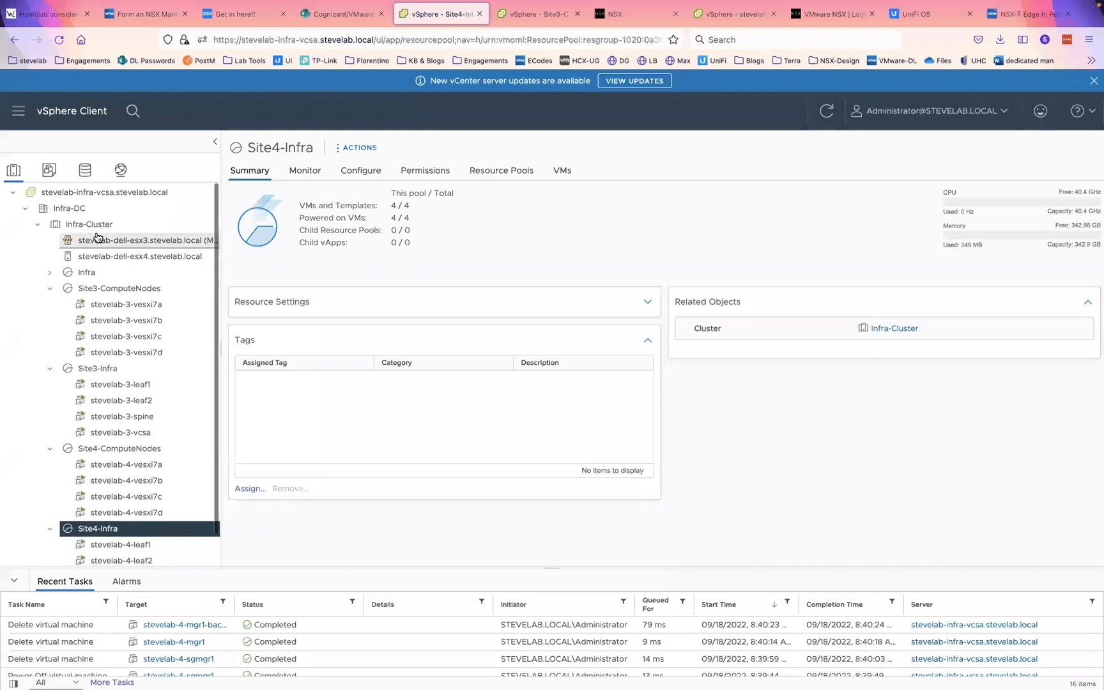
right_click(89, 224)
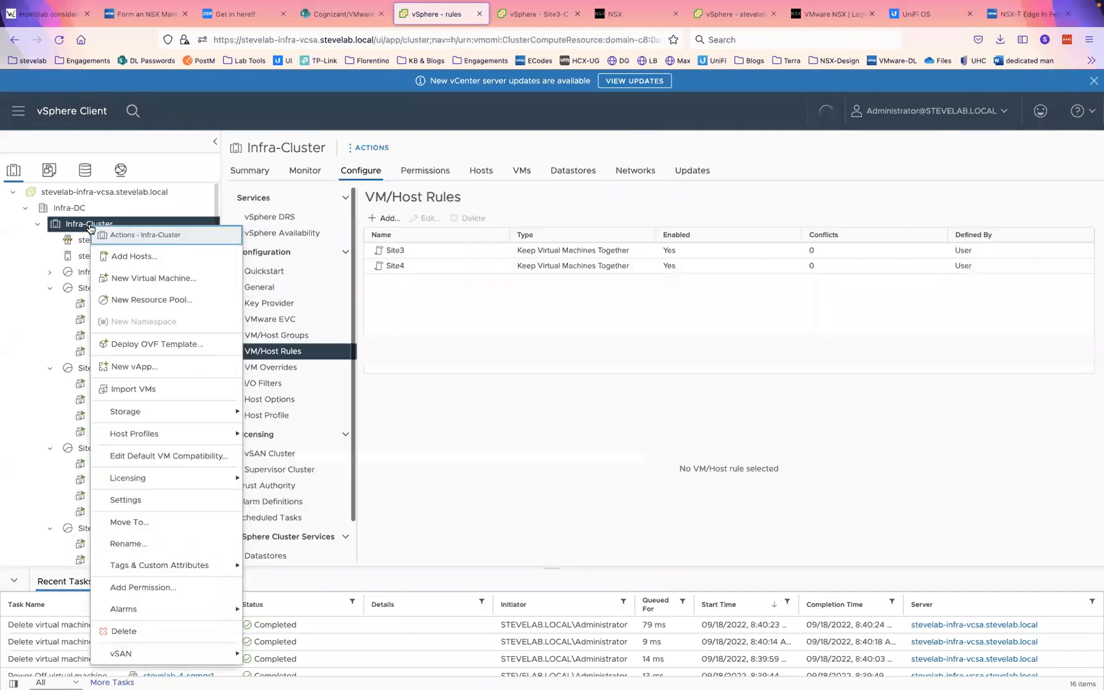
click(154, 345)
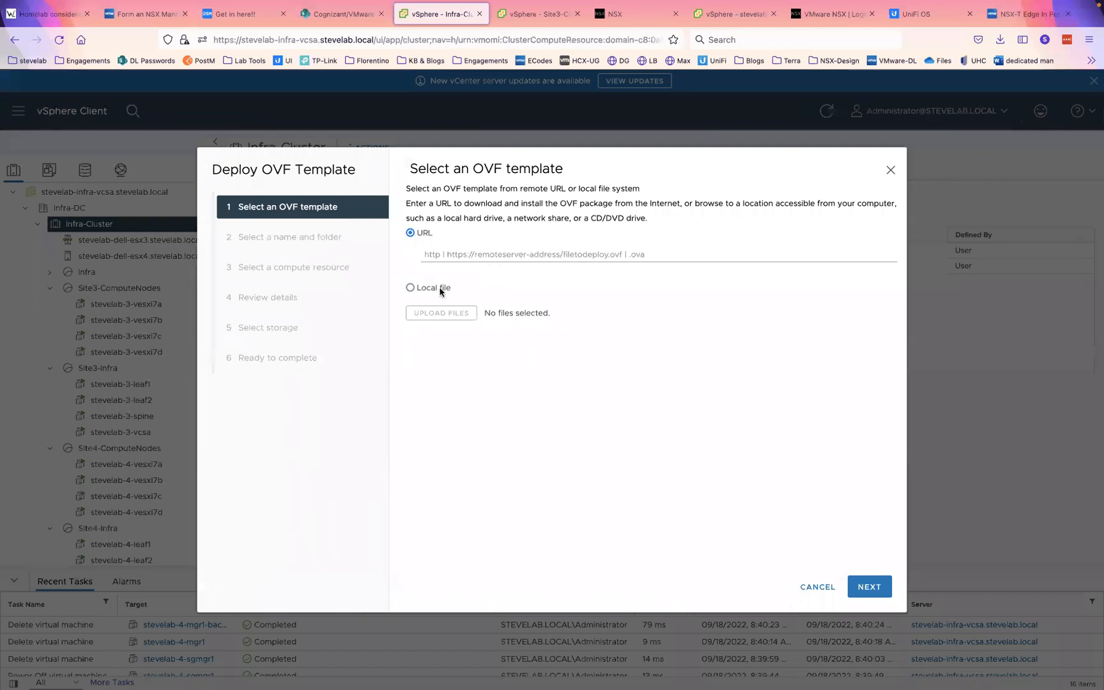
click(427, 290)
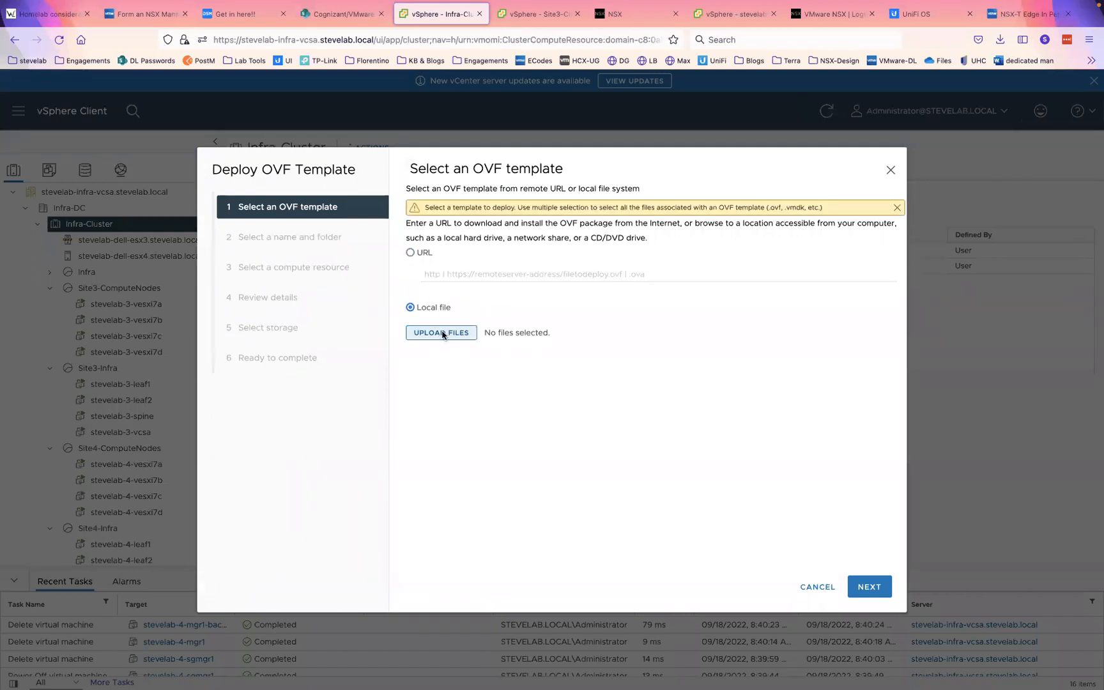
click(442, 333)
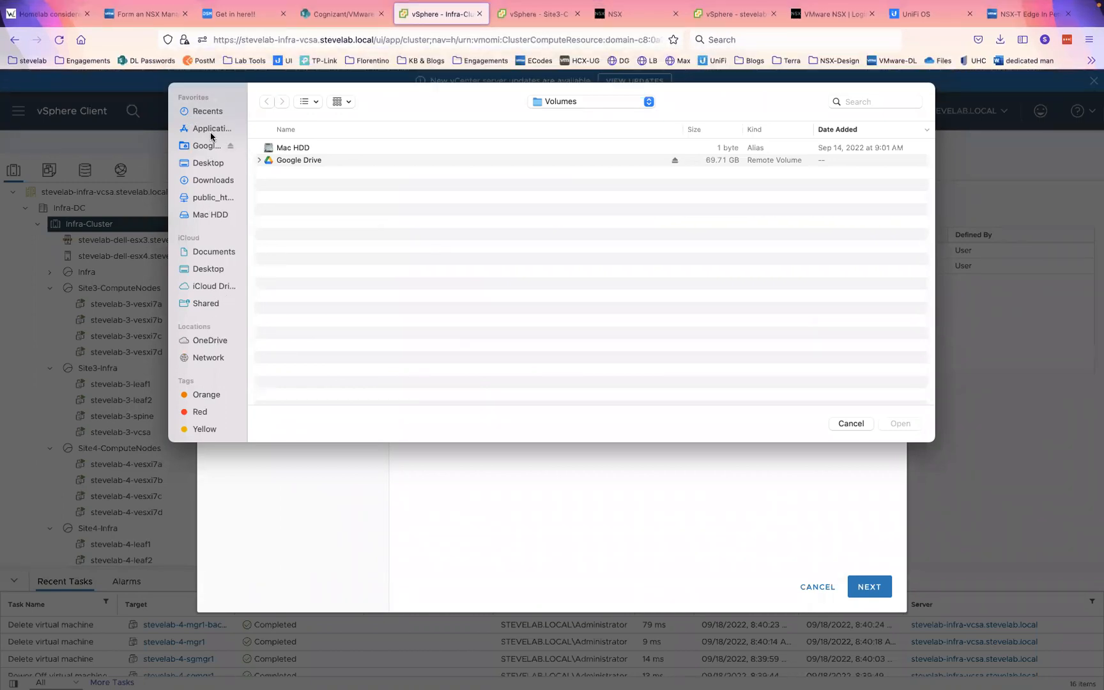
- Check the file picker's locations above Volumes, then switch to the desktop Space
click(560, 104)
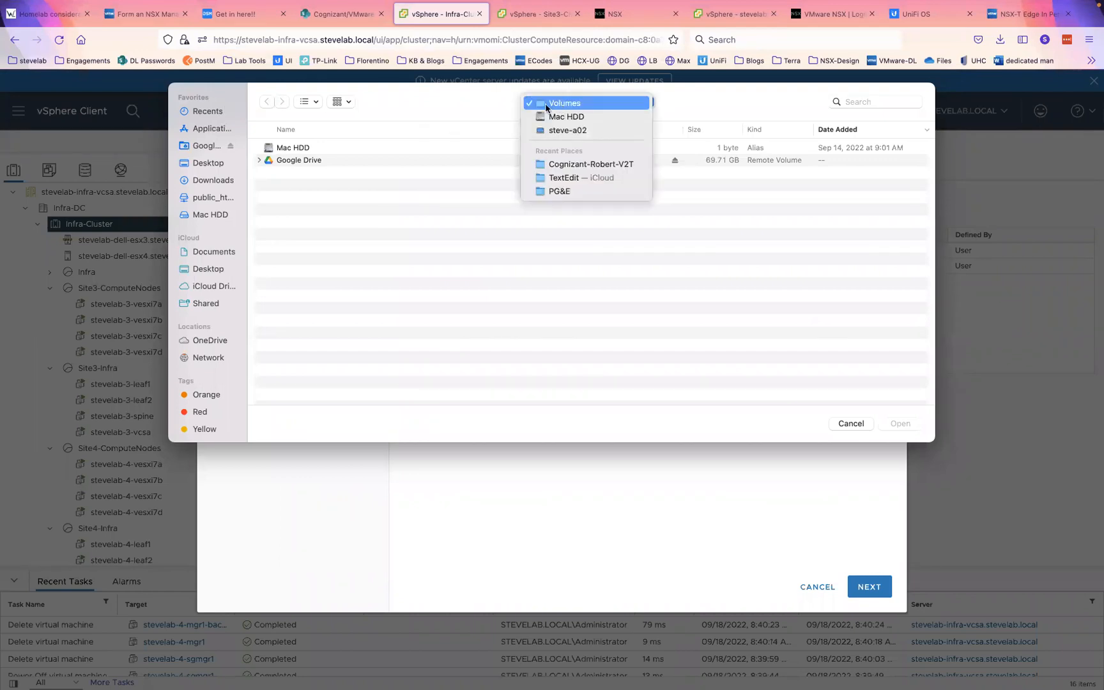
click(460, 117)
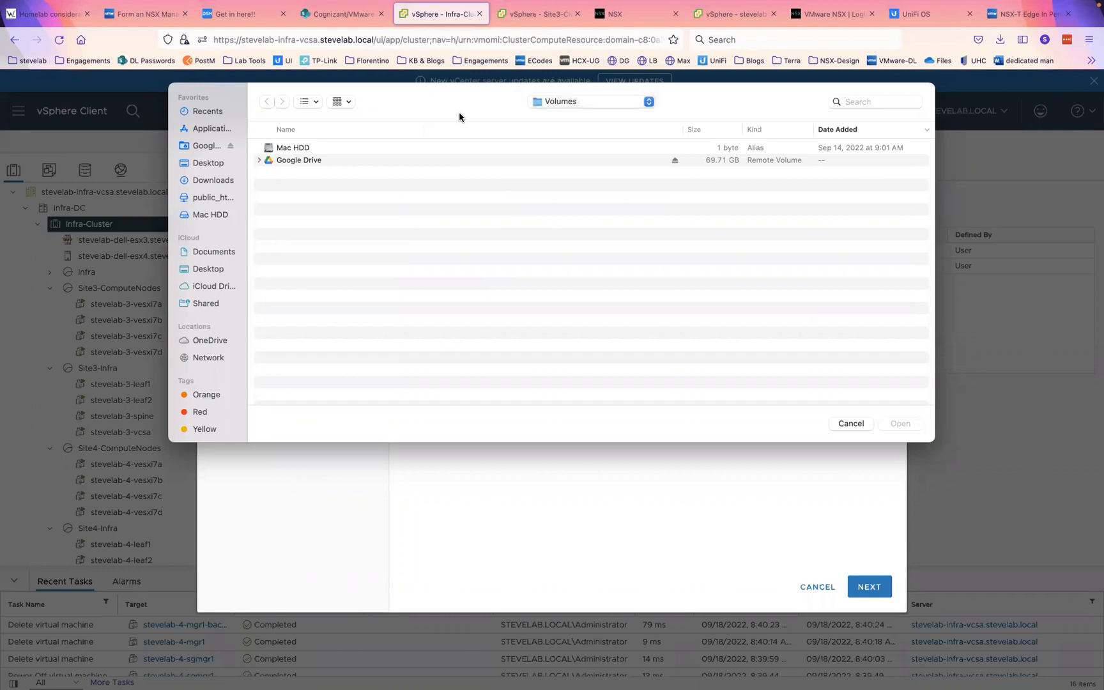
key(ctrl+Right)
key(ctrl+Right)
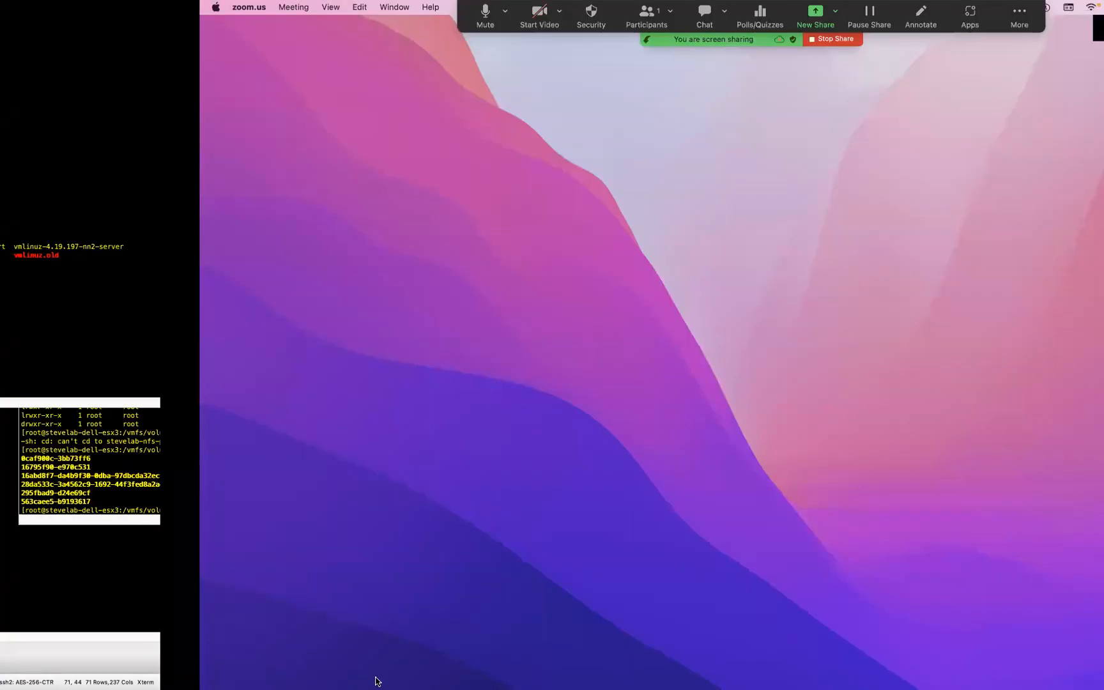
- Connect Finder to smb://stevelab-nfs1 and mount the ISO_Images share
click(36, 670)
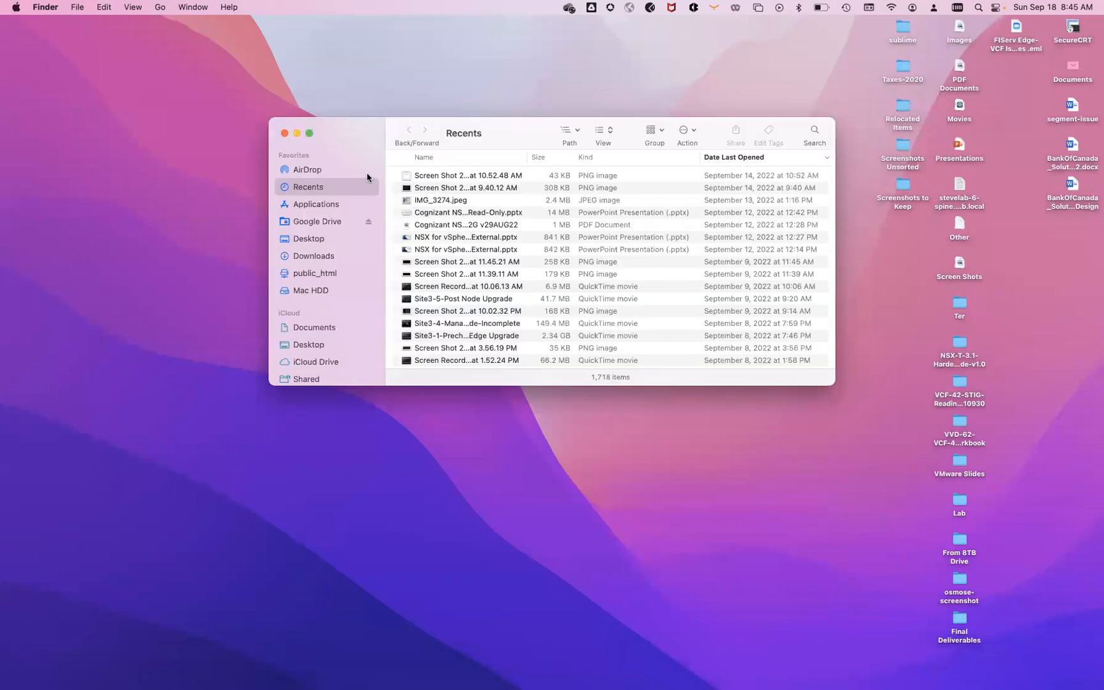
click(191, 6)
mouse_move(160, 6)
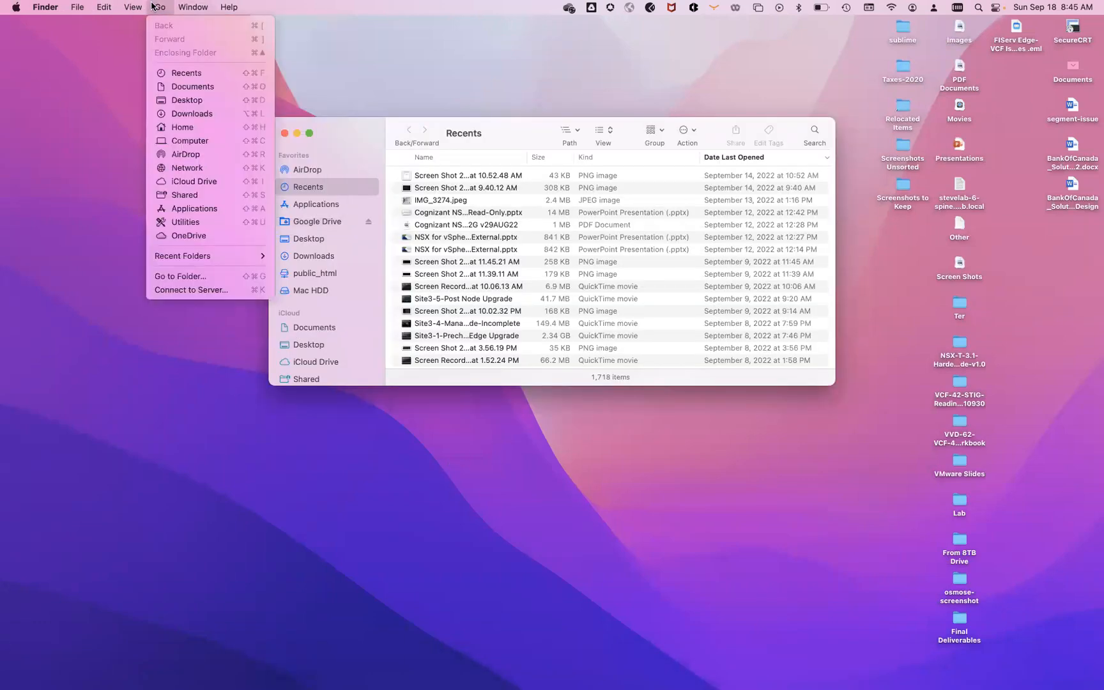
click(191, 290)
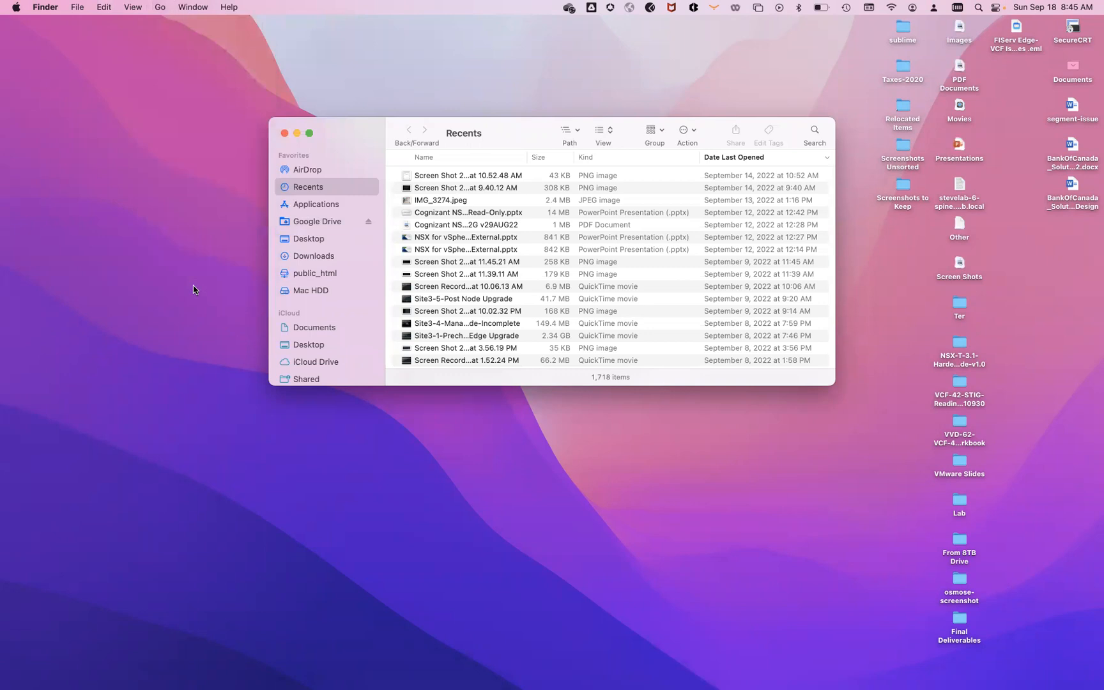
double_click(757, 95)
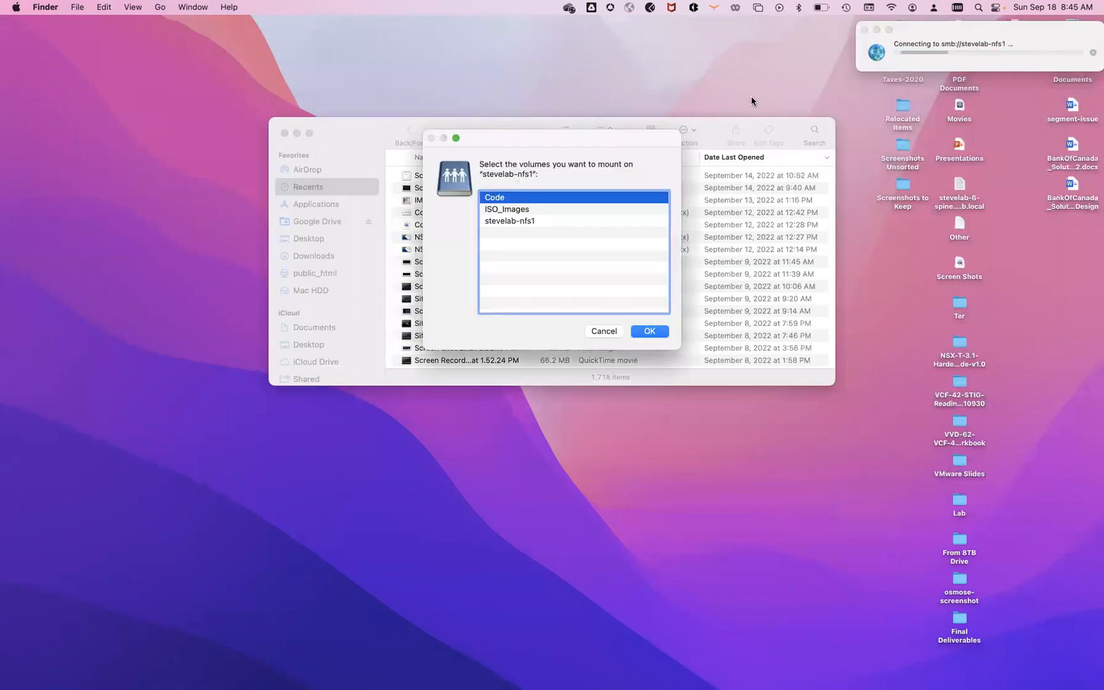
double_click(519, 211)
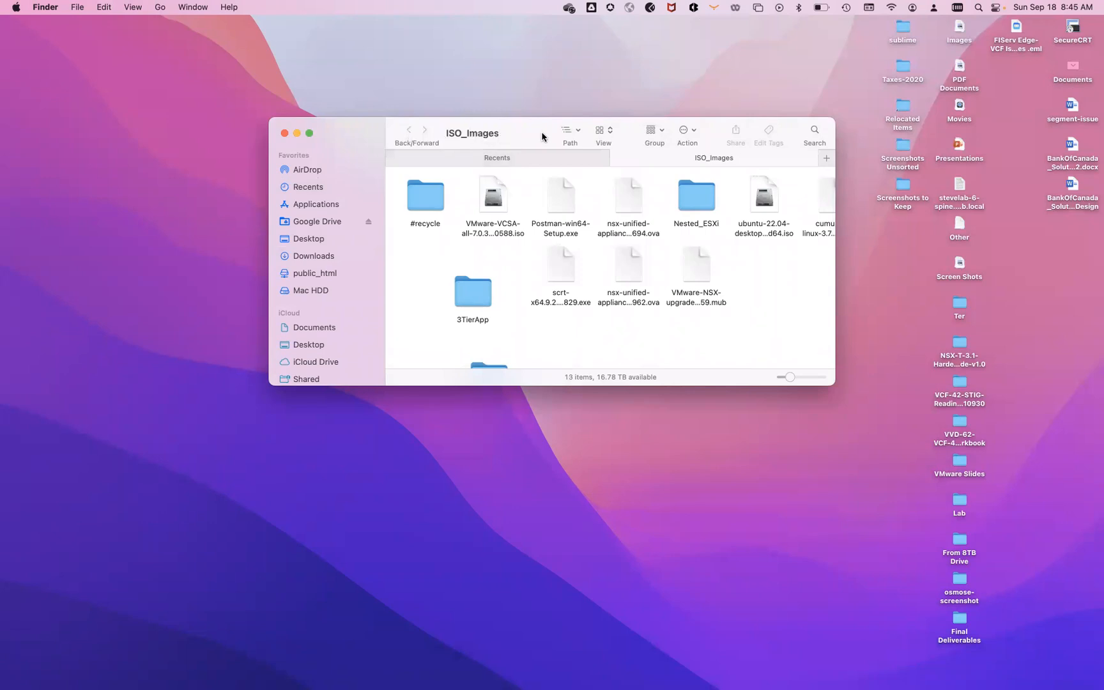
- Add ISO_Images to the Finder Favorites from the steve-a02 level, then return to the browser
click(565, 131)
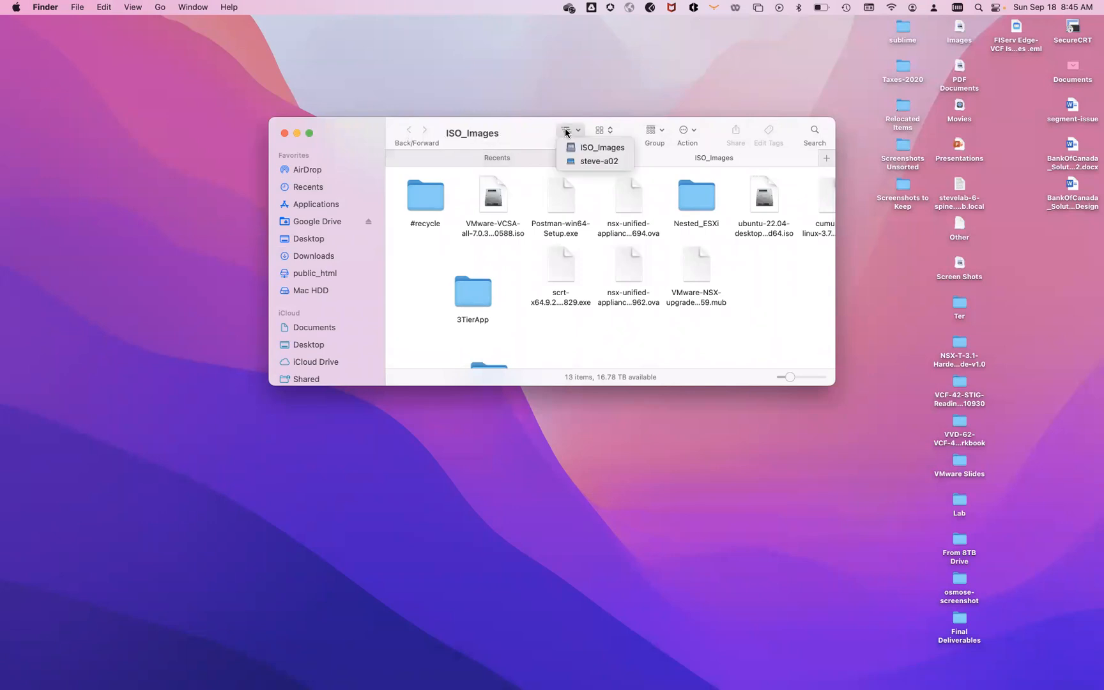
click(593, 162)
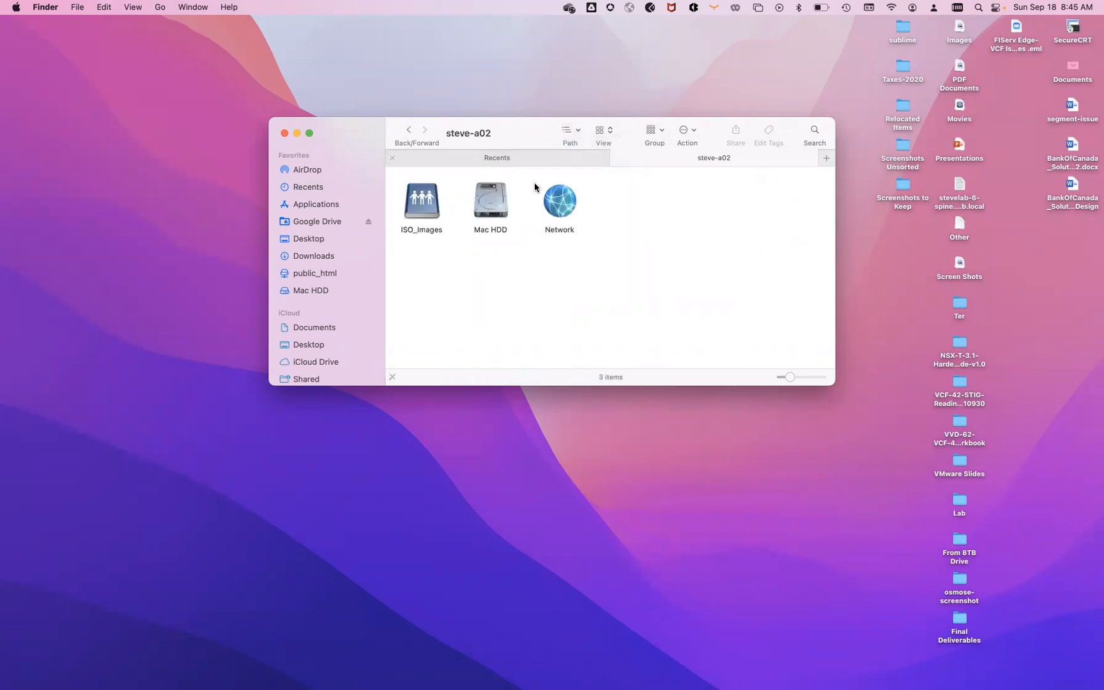
drag(423, 206, 327, 254)
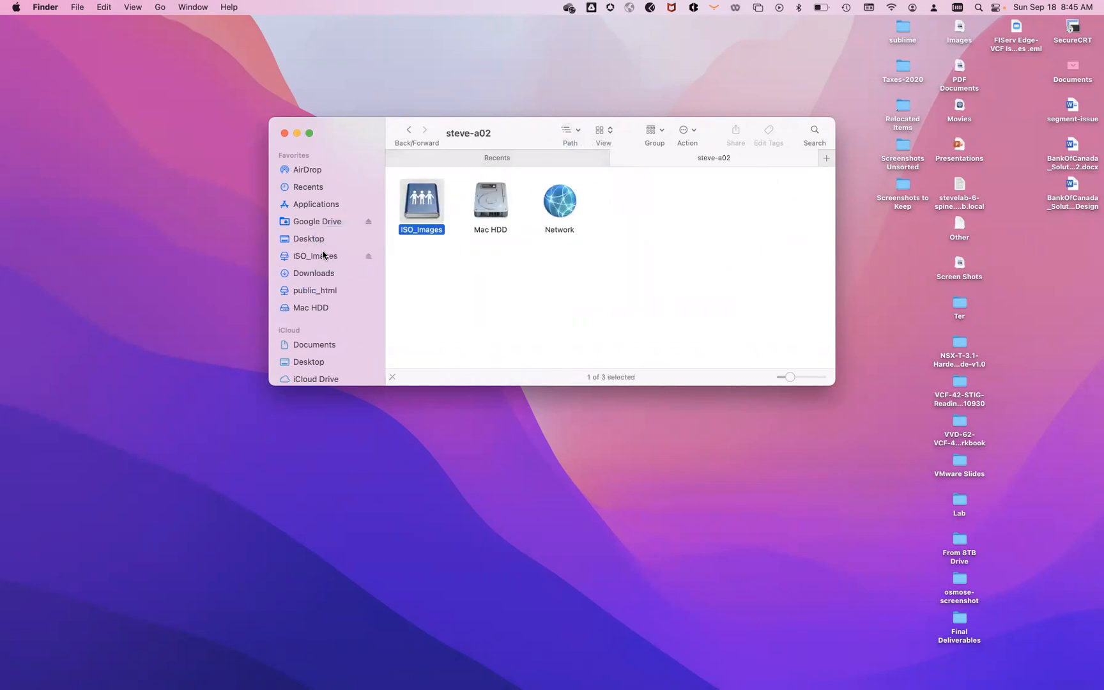
click(323, 255)
key(ctrl+Left)
key(ctrl+Left)
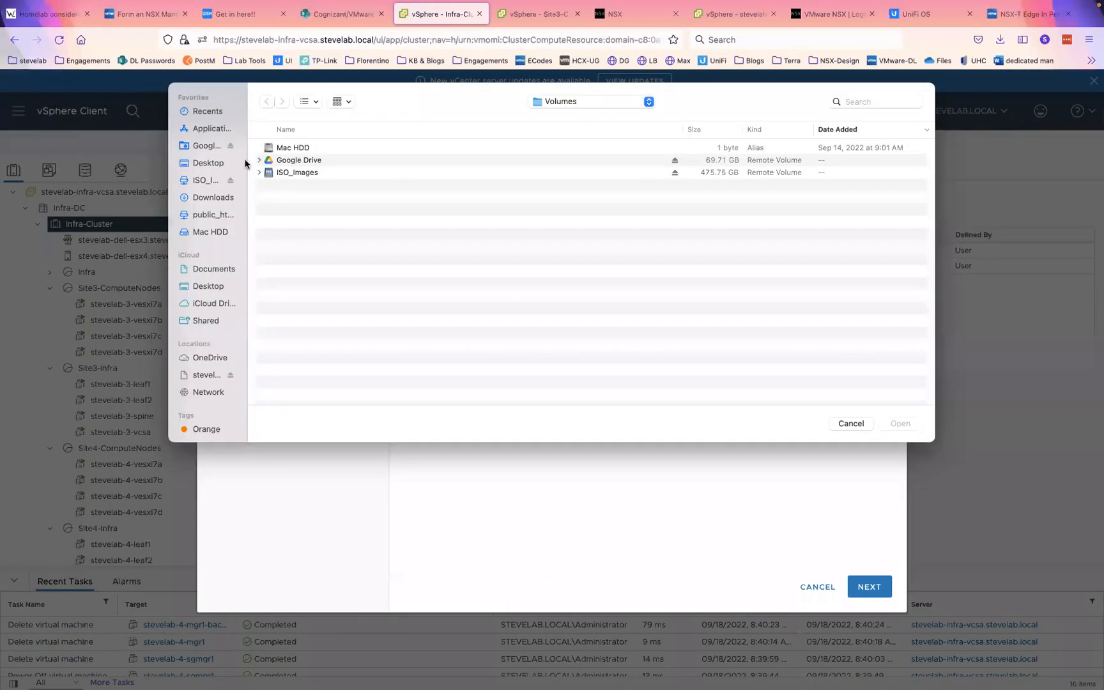
- Load nsx-unified-appliance-3.1.3.3.0.18844962.ova from ISO_Images and name the VM stevelab-3-mgr1
click(202, 182)
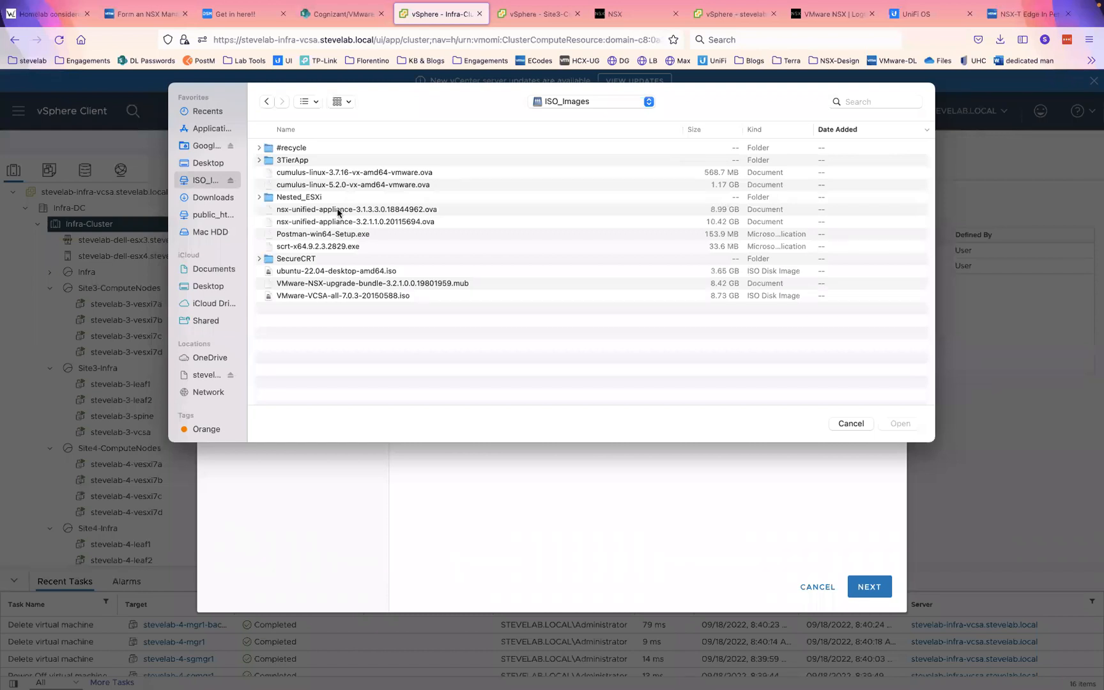
double_click(325, 213)
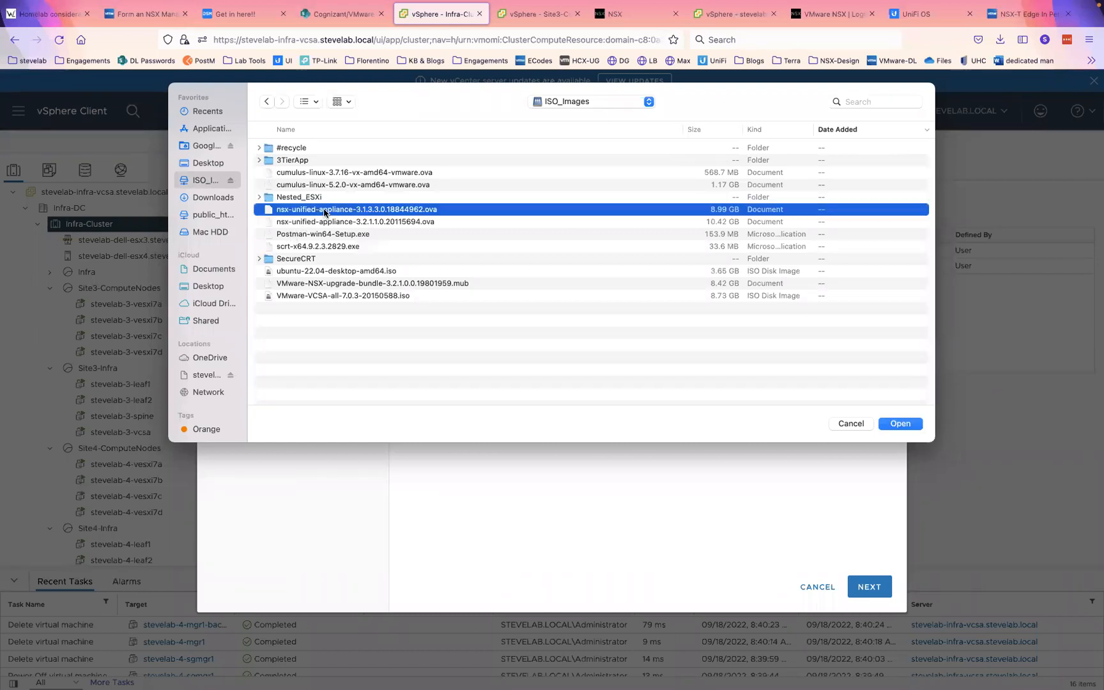
click(866, 587)
drag(695, 204, 537, 203)
text(stevelab-3-)
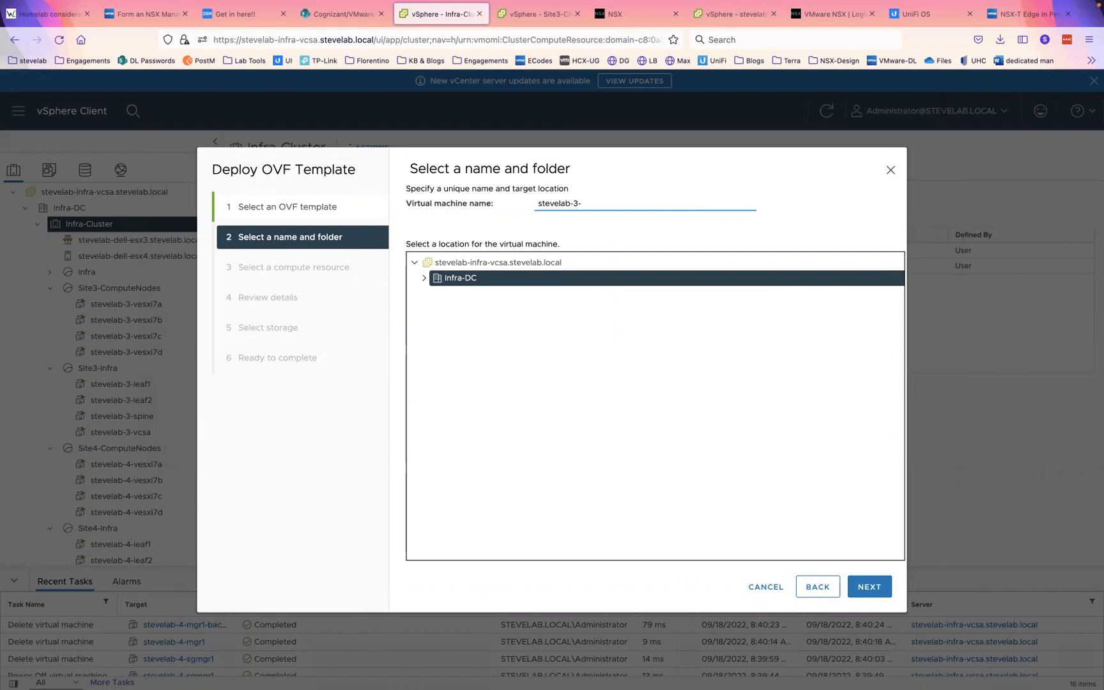
text(mgr1)
click(870, 588)
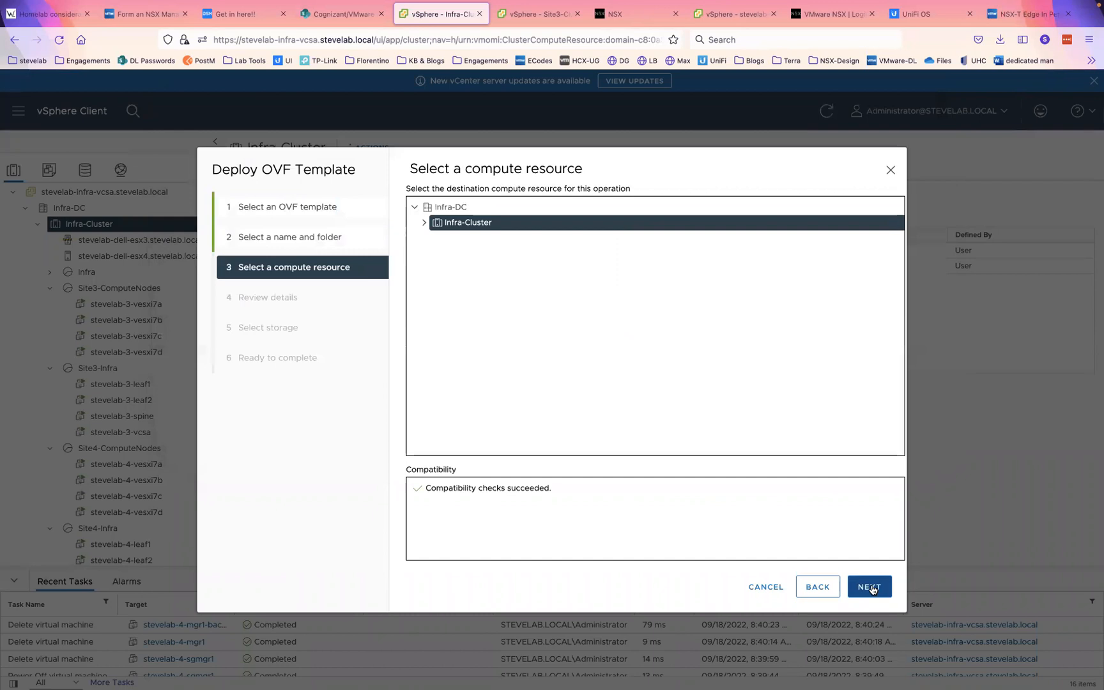
- Choose the Site3-Infra resource pool under Infra-Cluster as the compute resource
click(425, 222)
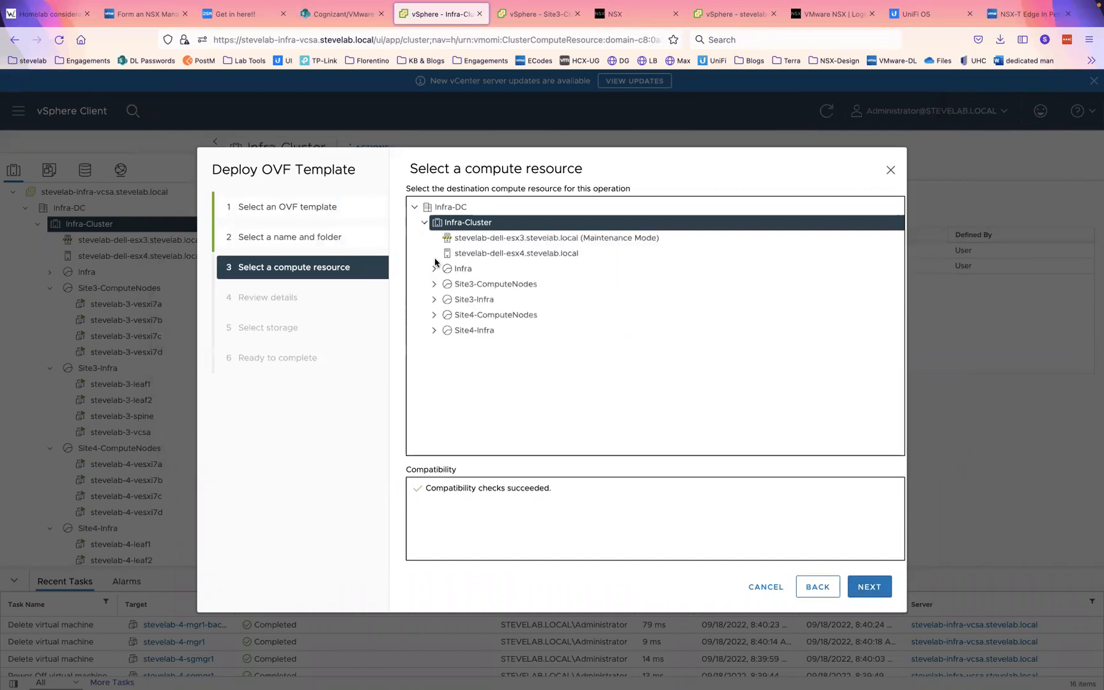
click(435, 299)
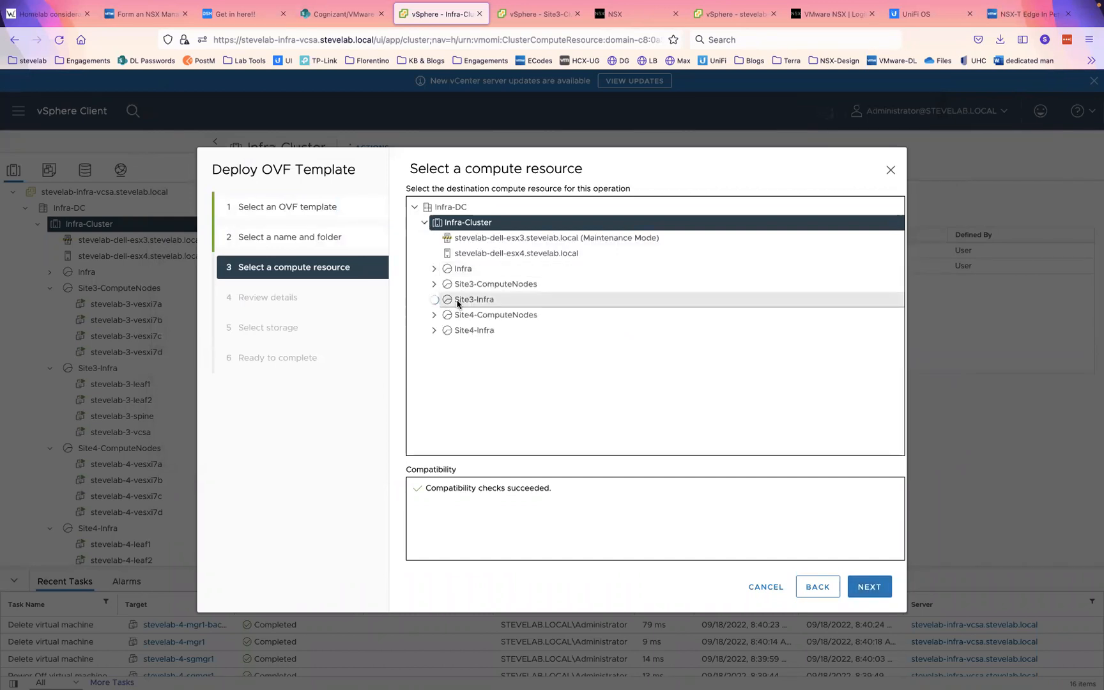
click(471, 300)
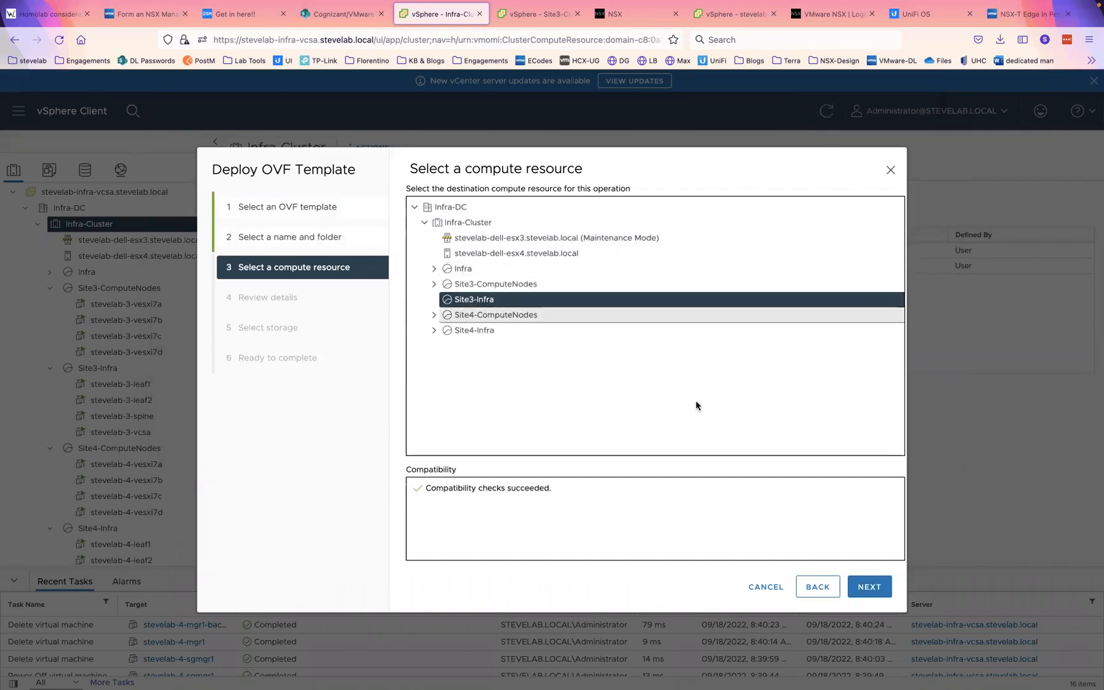
click(868, 588)
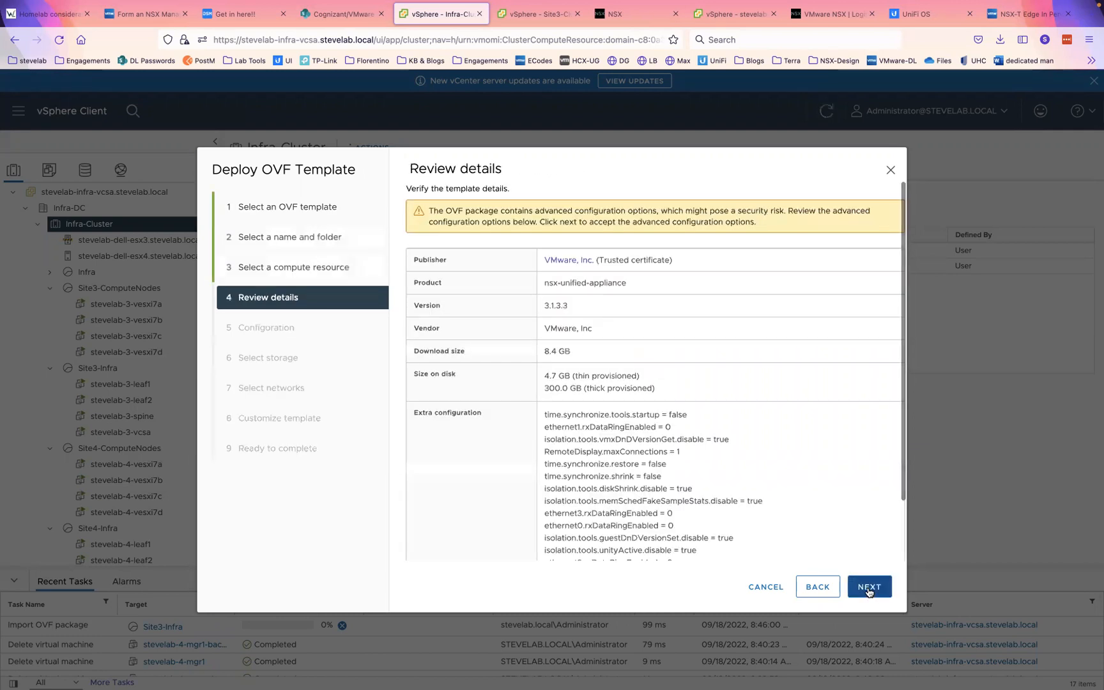
- Keep Medium size, store on stevelab-nfs-pod3, and map the network to VLAN30
click(869, 592)
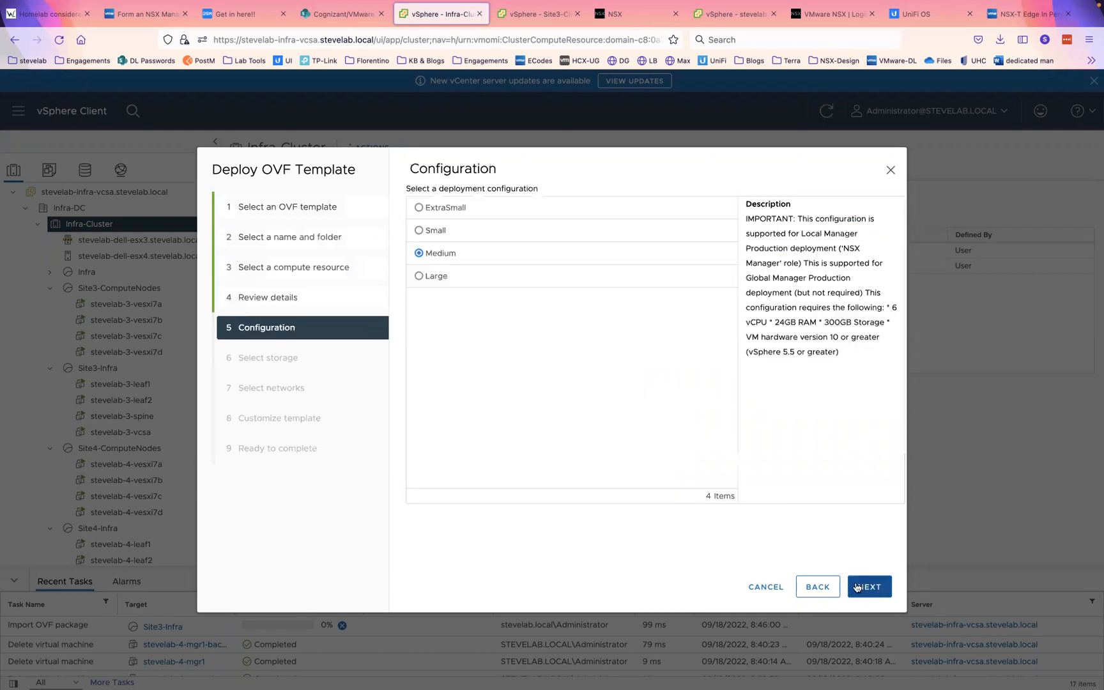
click(872, 585)
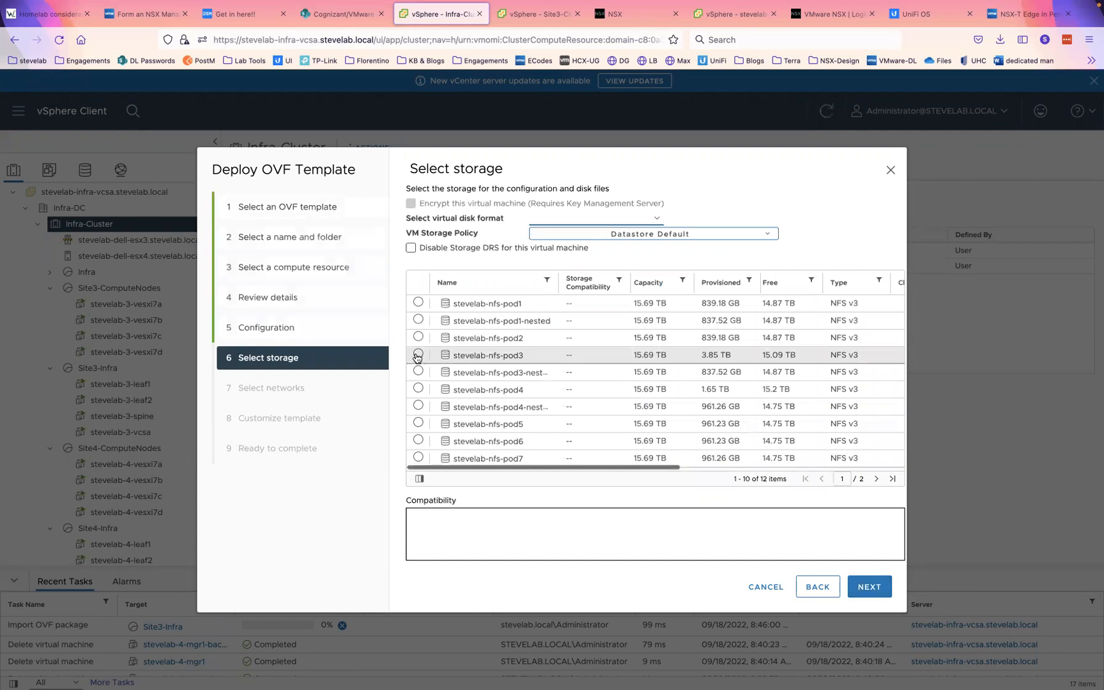
click(418, 354)
click(870, 587)
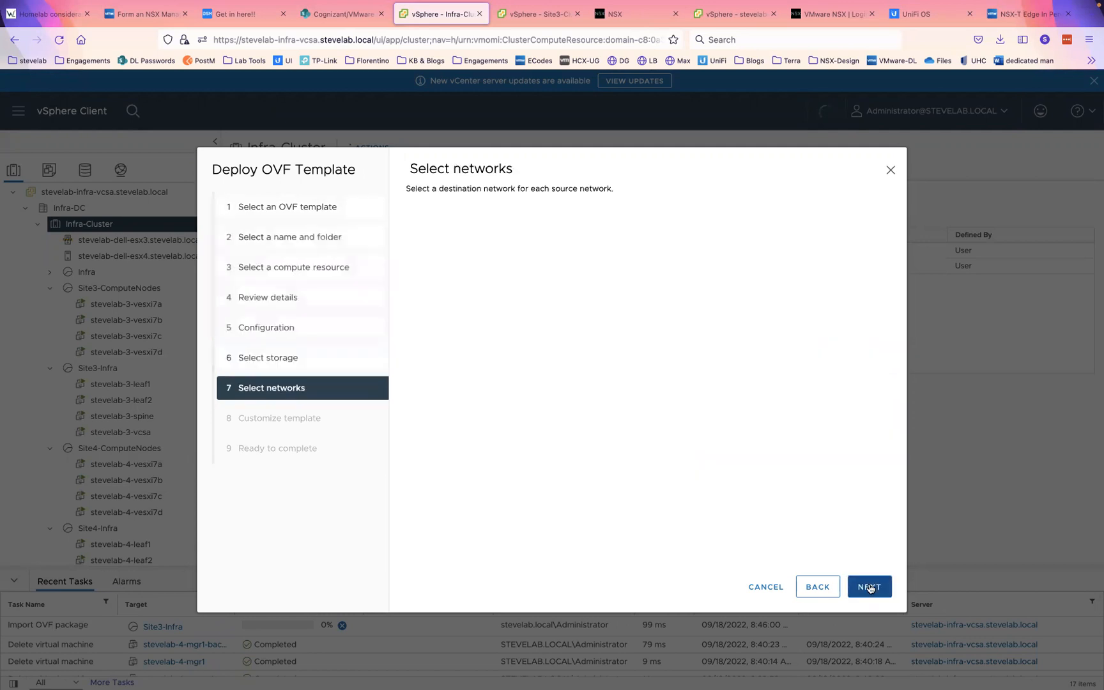
click(696, 245)
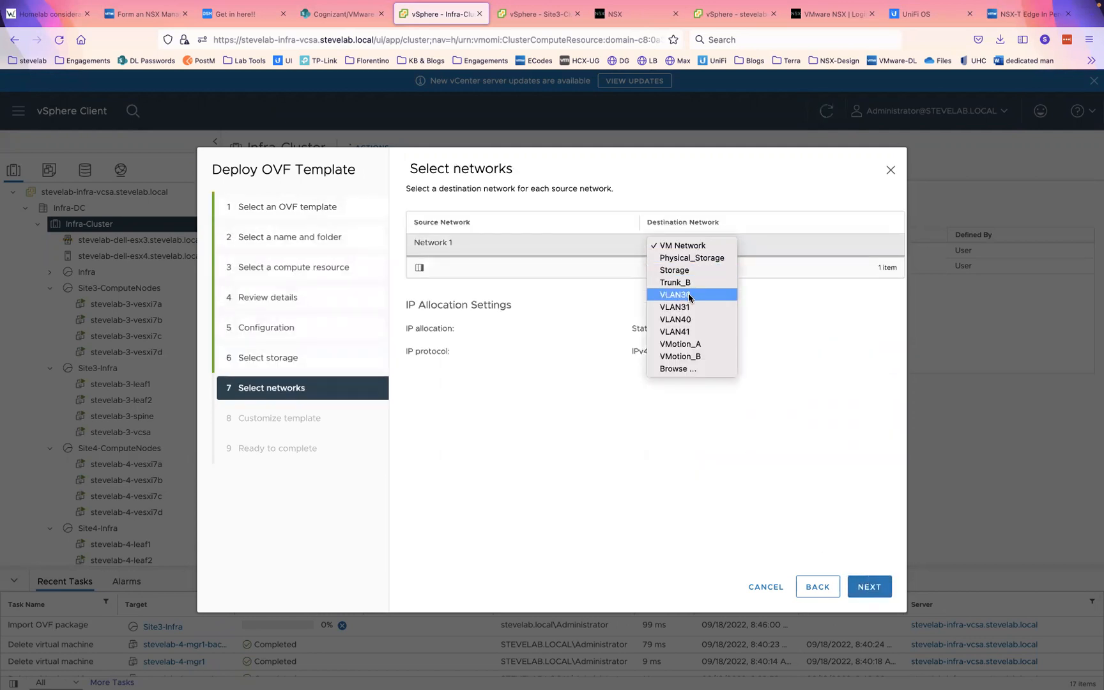
click(687, 294)
click(870, 586)
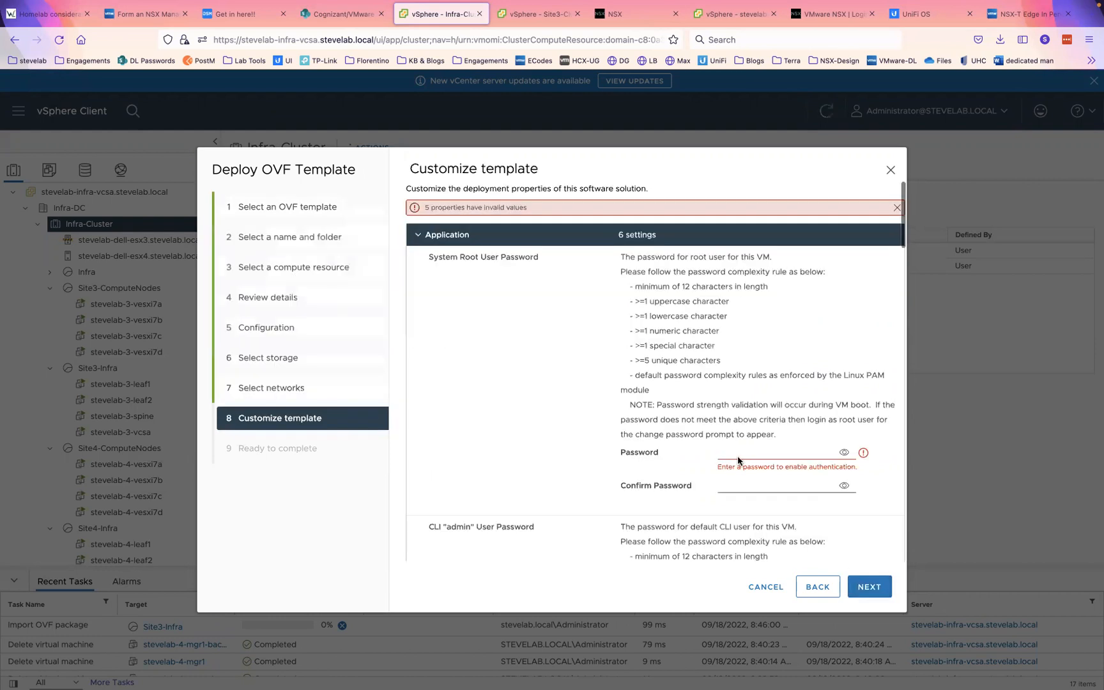
- Fill the root password and its confirmation from a saved login
click(749, 455)
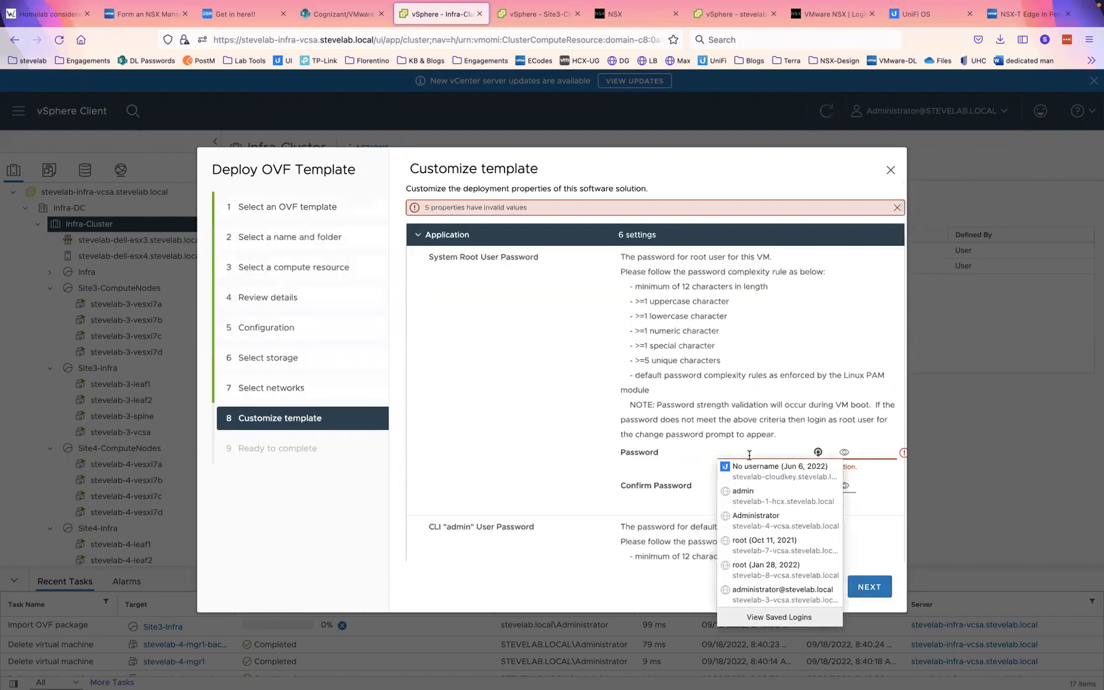
click(744, 495)
click(734, 488)
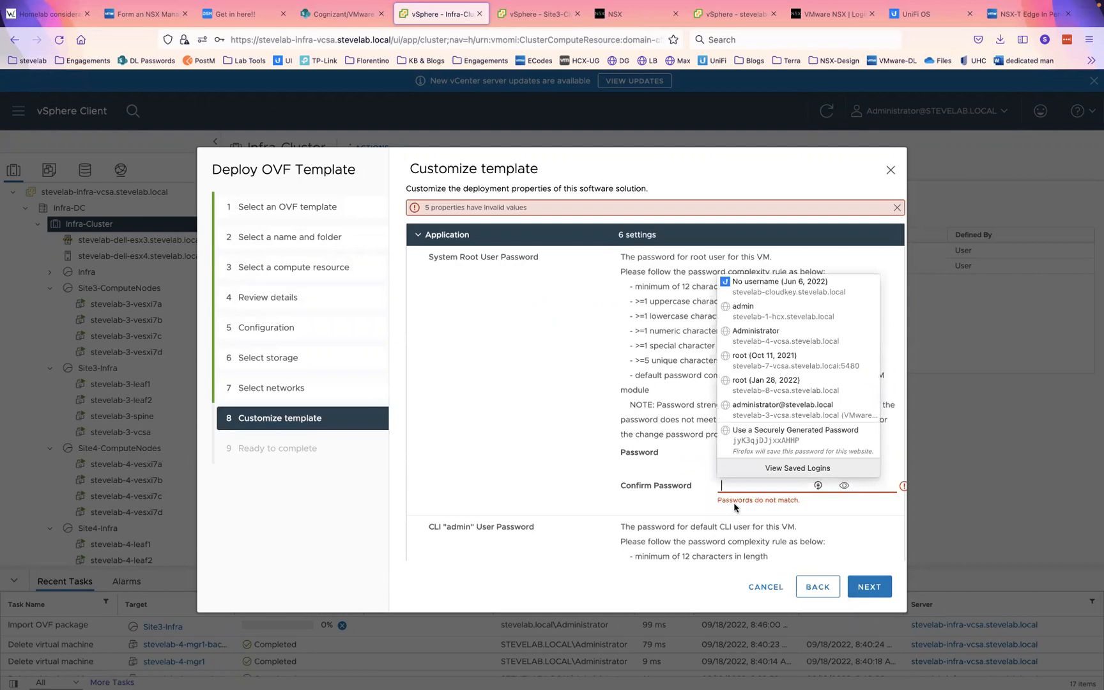
click(739, 335)
drag(691, 316, 717, 362)
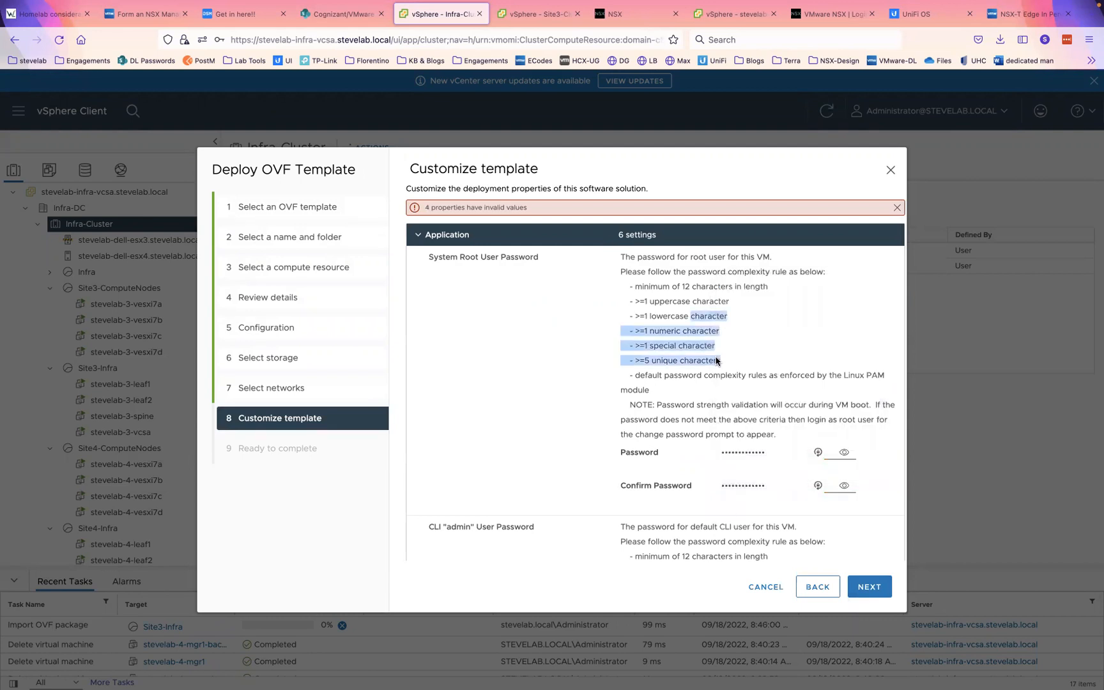
click(716, 361)
scroll(753, 343, down, 5)
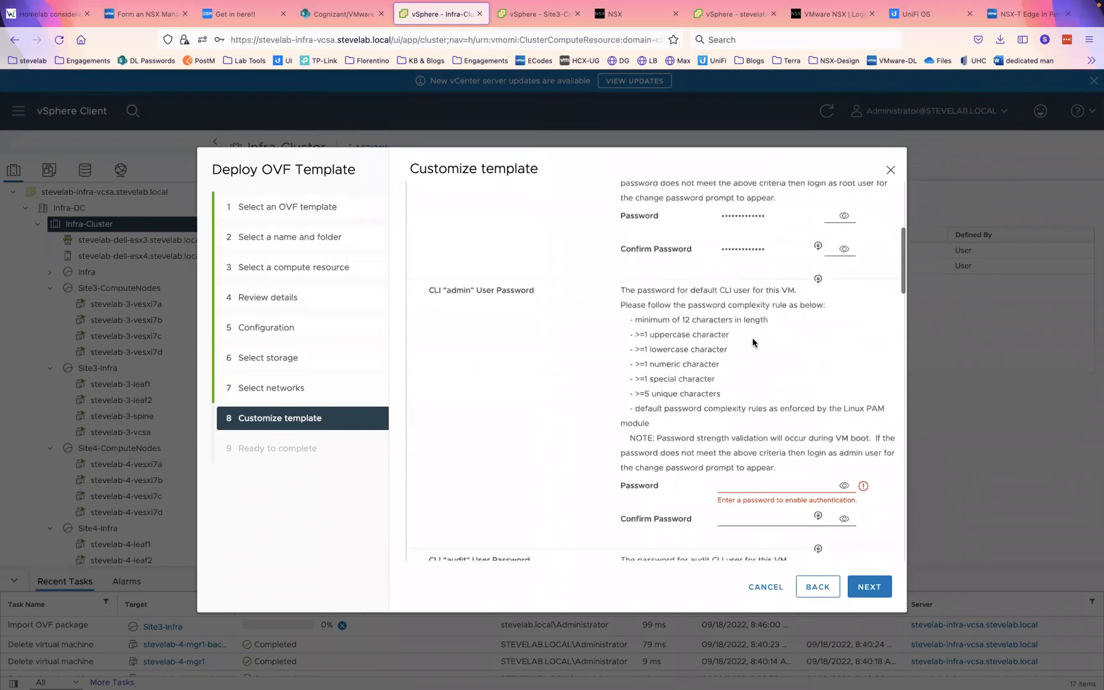
scroll(753, 343, down, 3)
- Fill the CLI admin password and confirmation, and enter hostname stevelab-3-mgr1
click(744, 369)
click(744, 420)
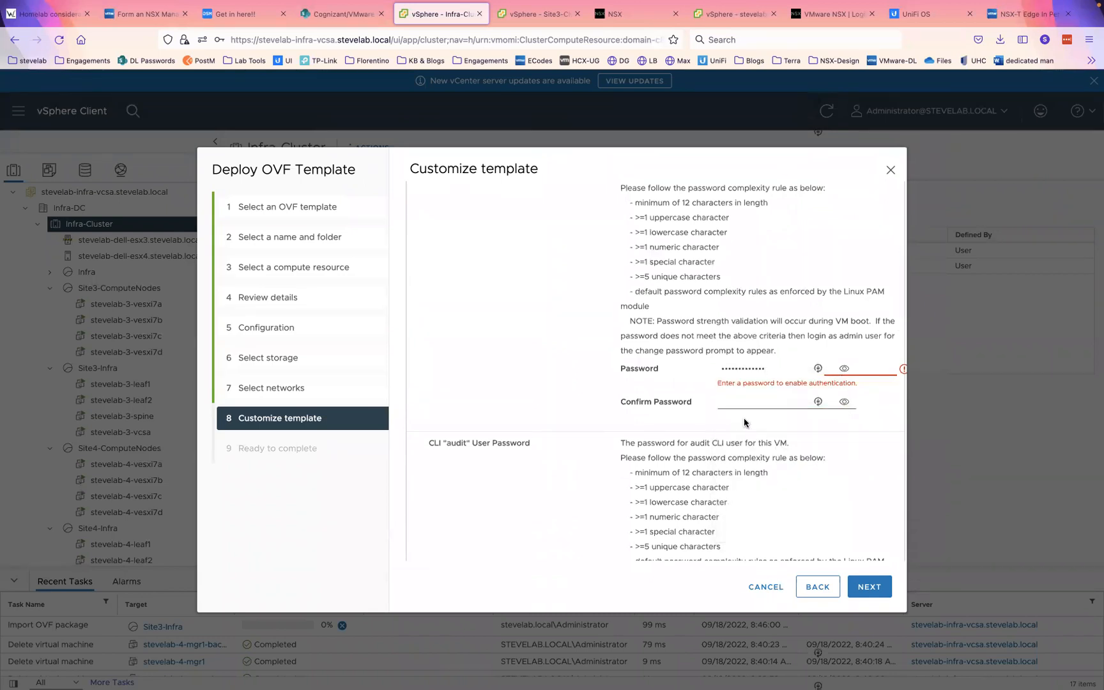
click(744, 401)
click(739, 445)
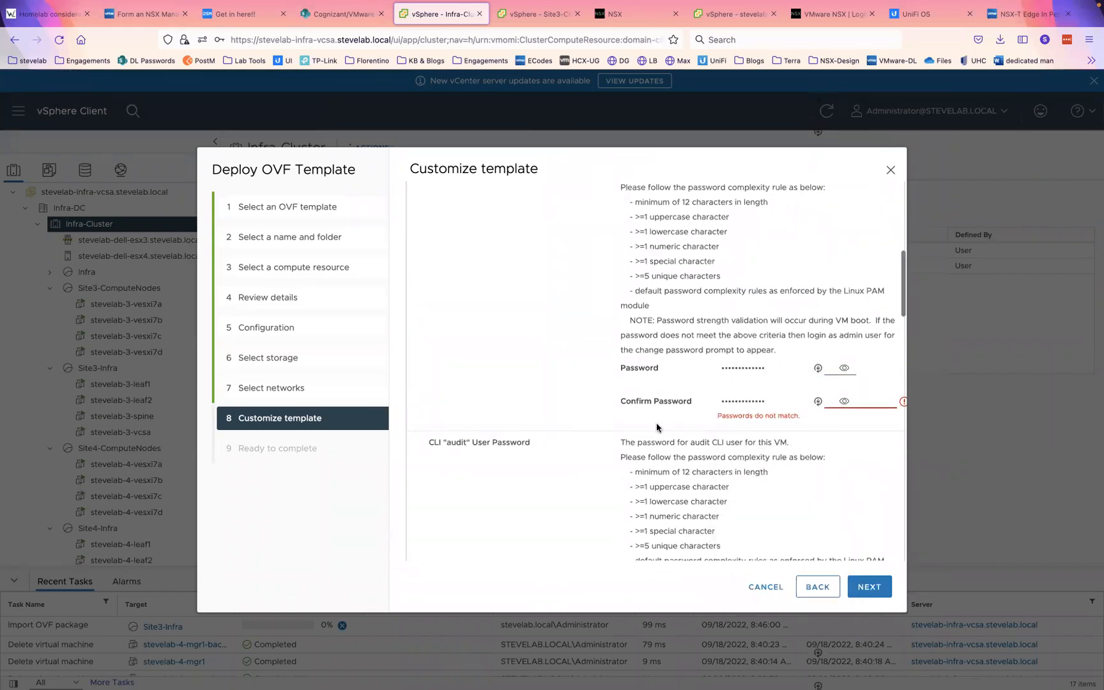
scroll(656, 423, down, 9)
scroll(657, 427, down, 7)
click(647, 298)
text(stevelab-3-mgr1)
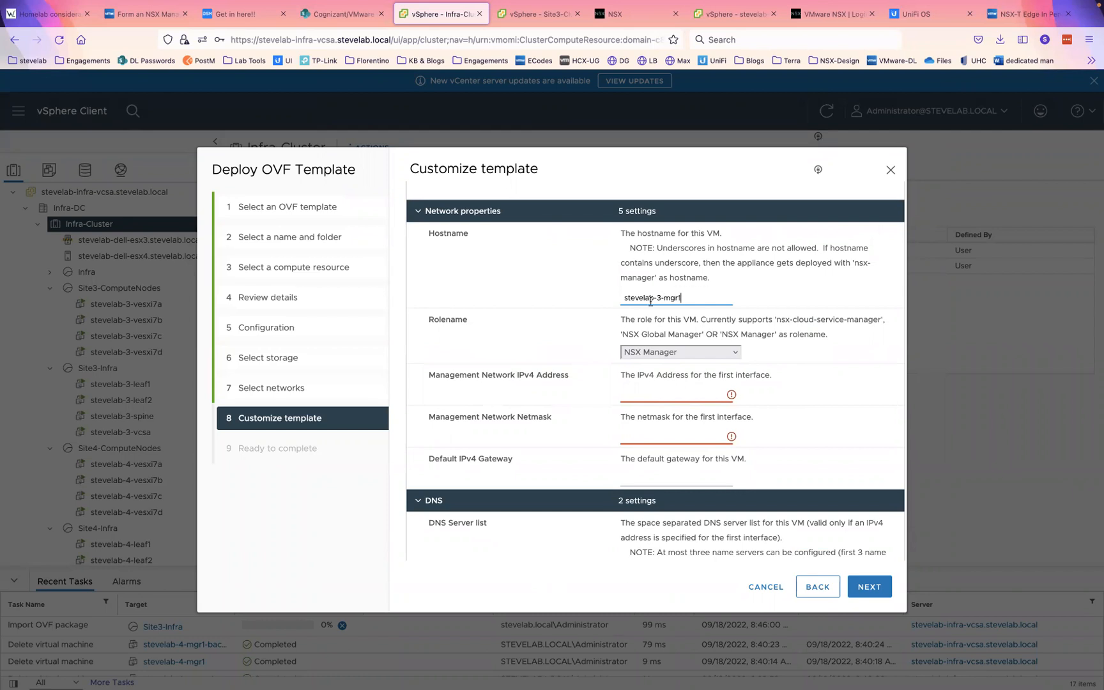
- Set management IP 192.168.30.197, netmask 24 and gateway 192.168.30.1
click(656, 400)
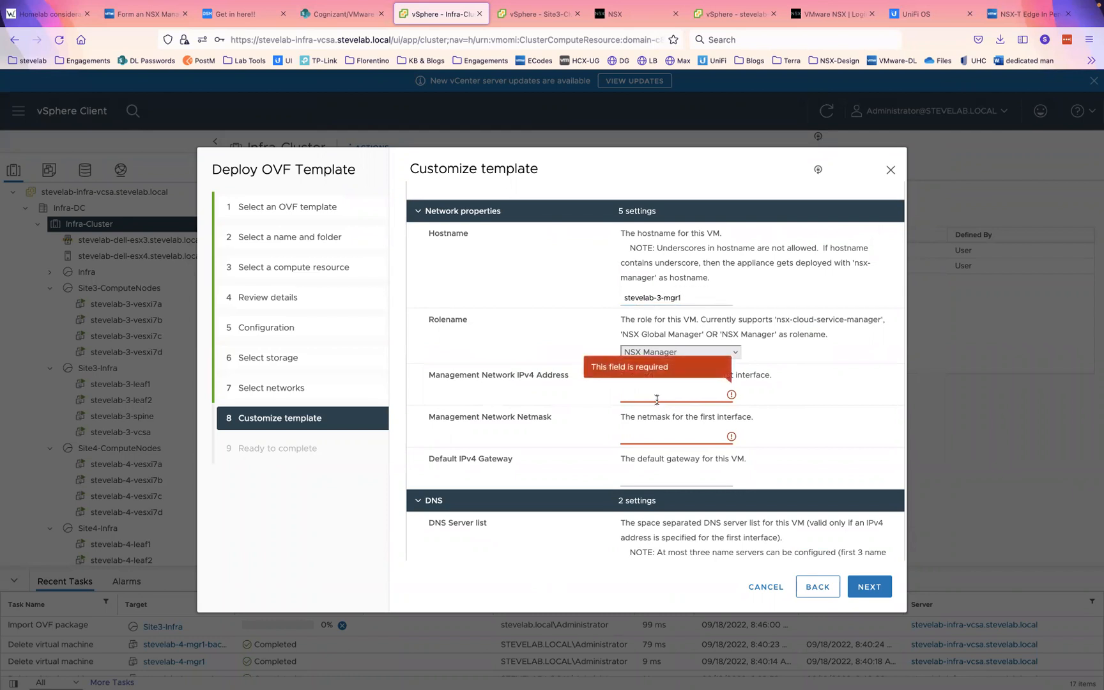
text(192.168.30.197)
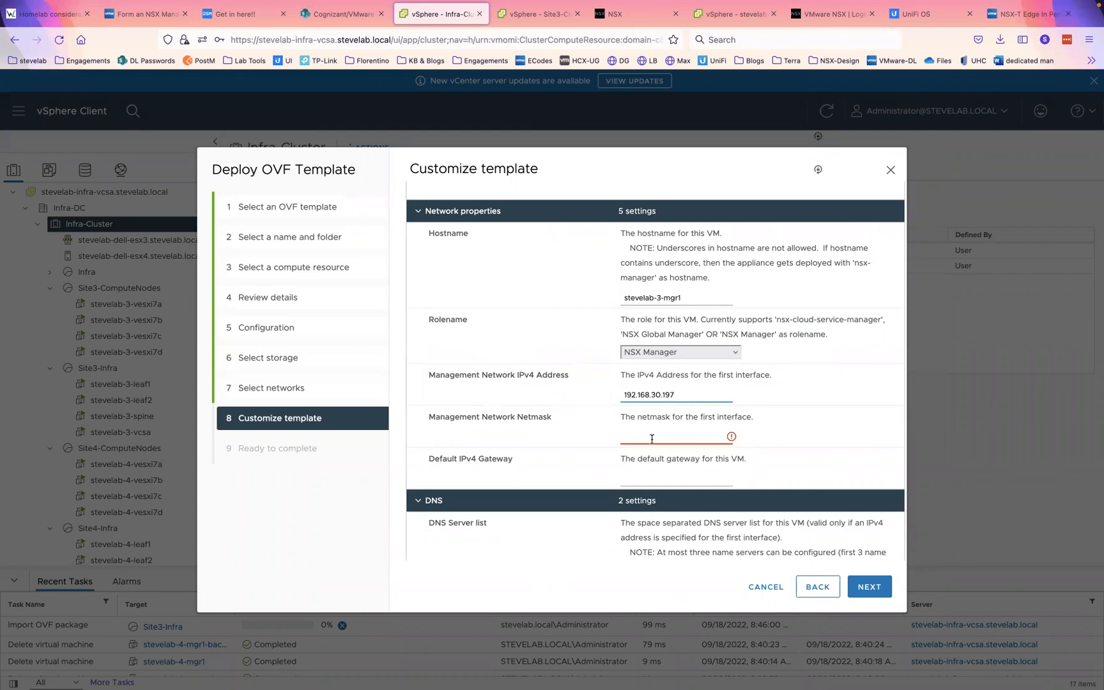
click(651, 439)
text(24)
click(653, 477)
text(192.168.30.1)
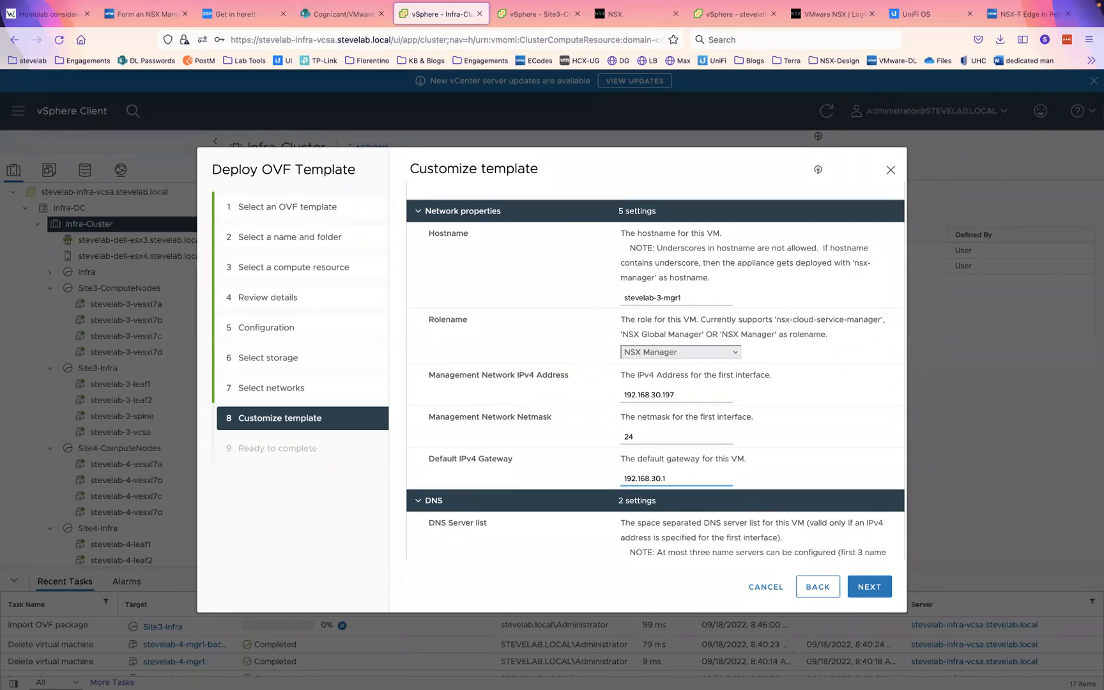
scroll(668, 555, down, 3)
- Set DNS 192.168.3.5, domain search stevelab.local and NTP server ntp.pool.org
click(651, 453)
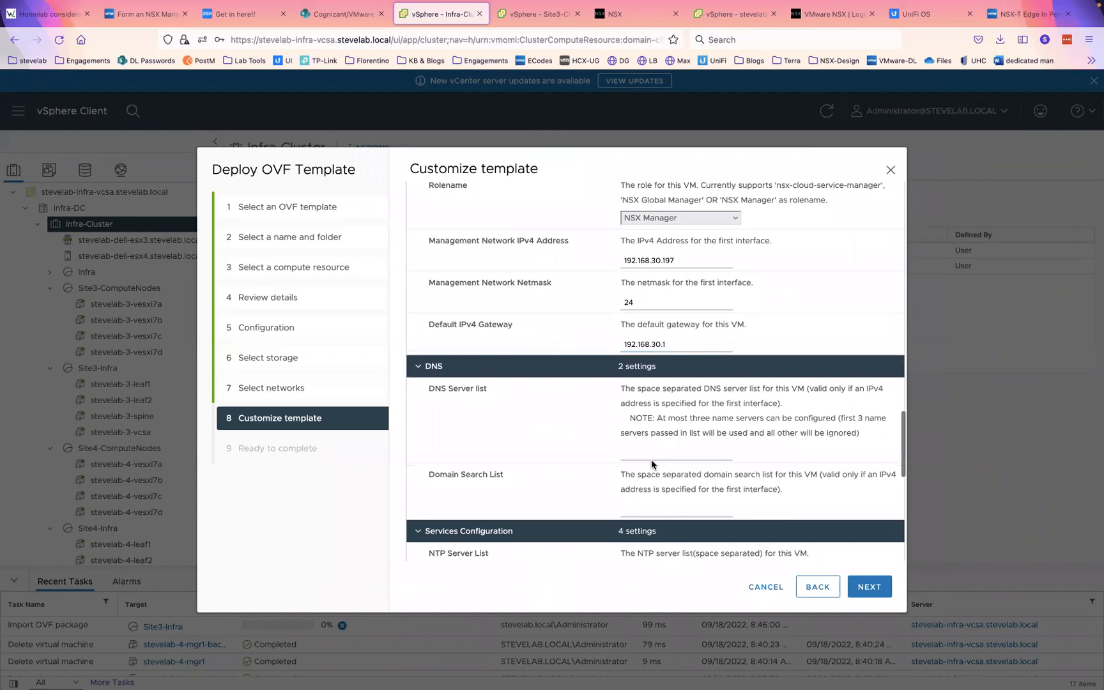
text(192.168.3.5)
click(624, 509)
text(stevelab.local)
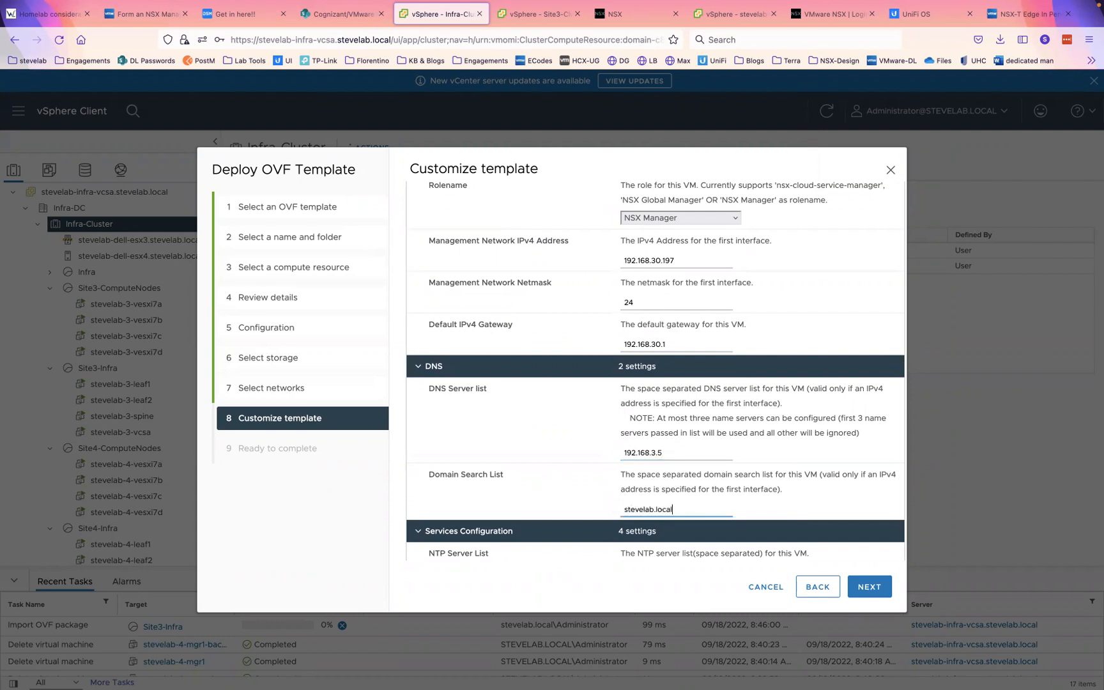
key(Tab)
scroll(664, 381, down, 5)
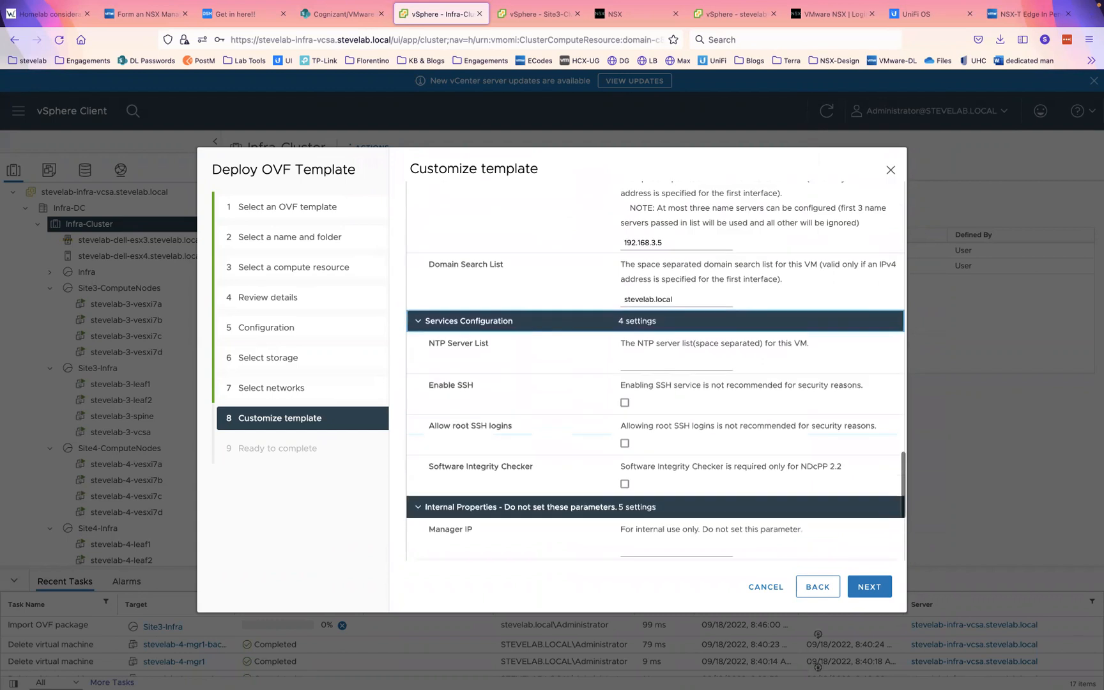
click(638, 321)
text(ntp.pool.org)
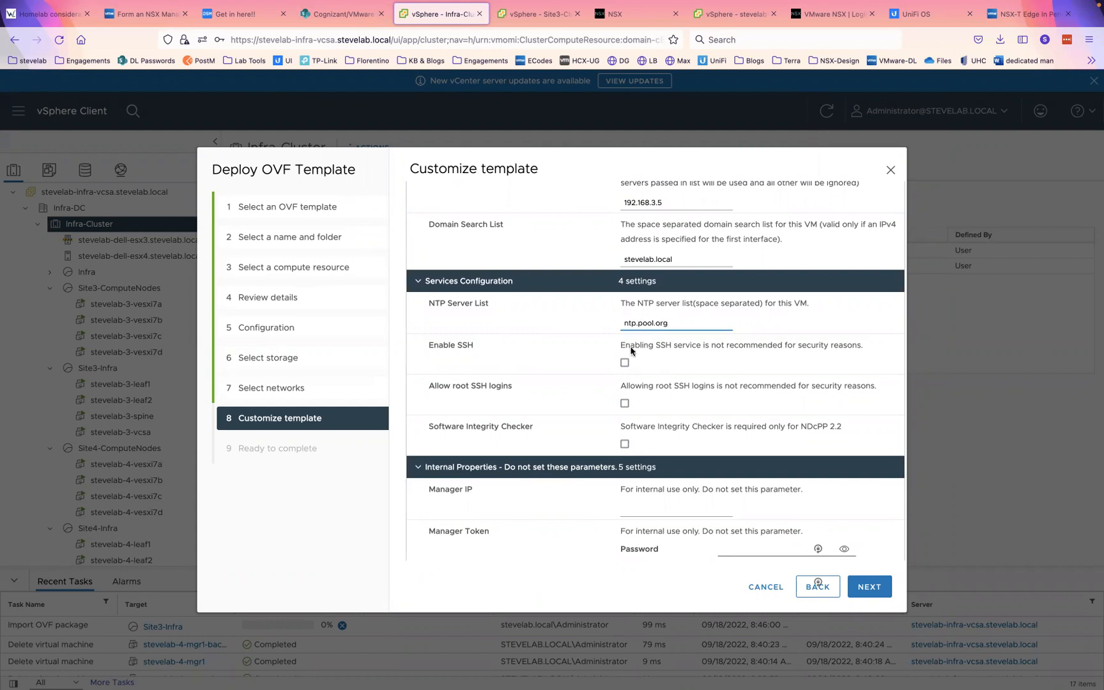
- Enable SSH with root logins allowed and launch the NSX Manager deployment
click(624, 362)
click(624, 403)
click(869, 587)
click(869, 586)
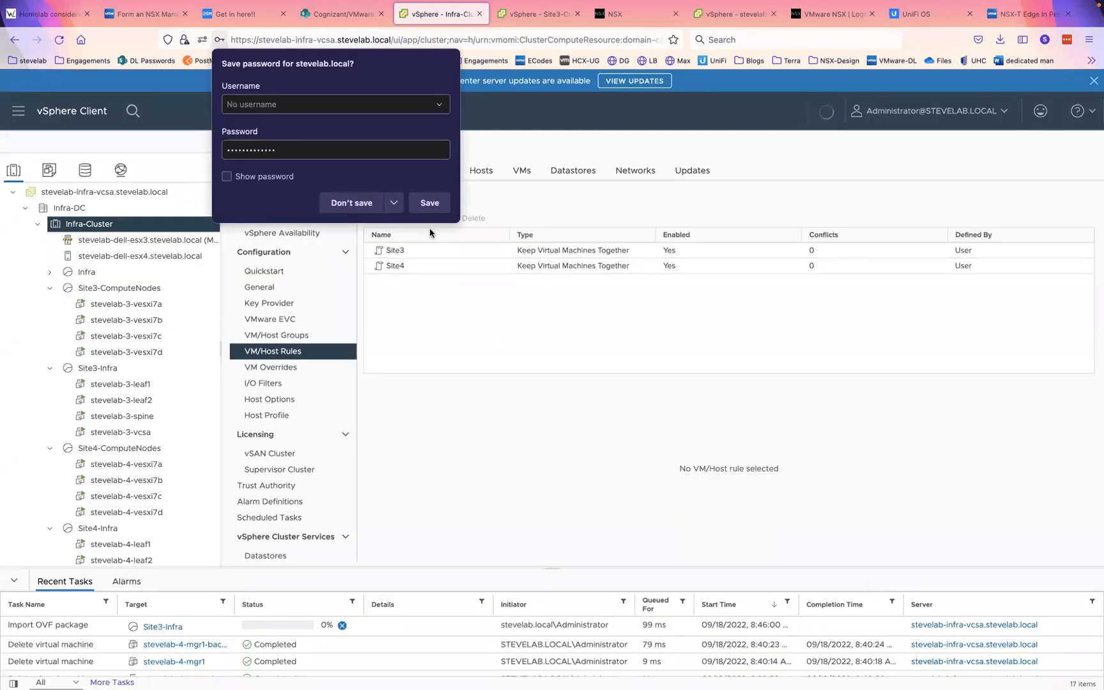
- Decline Firefox's password save and scroll the inventory to Site4-Infra
click(356, 198)
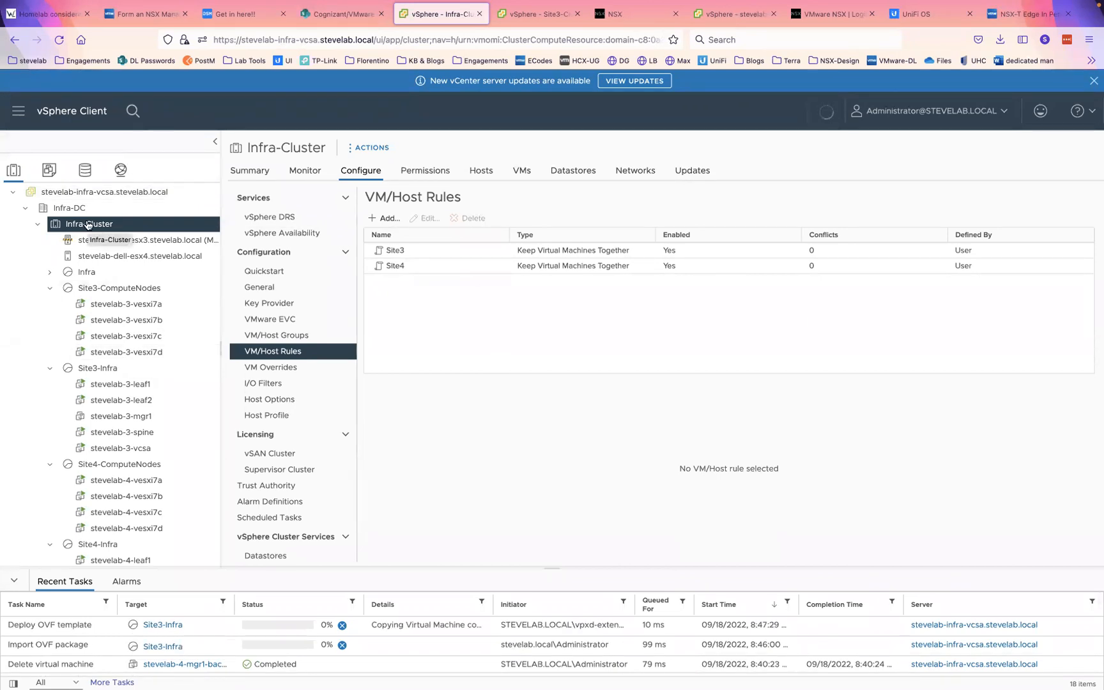
scroll(128, 294, down, 2)
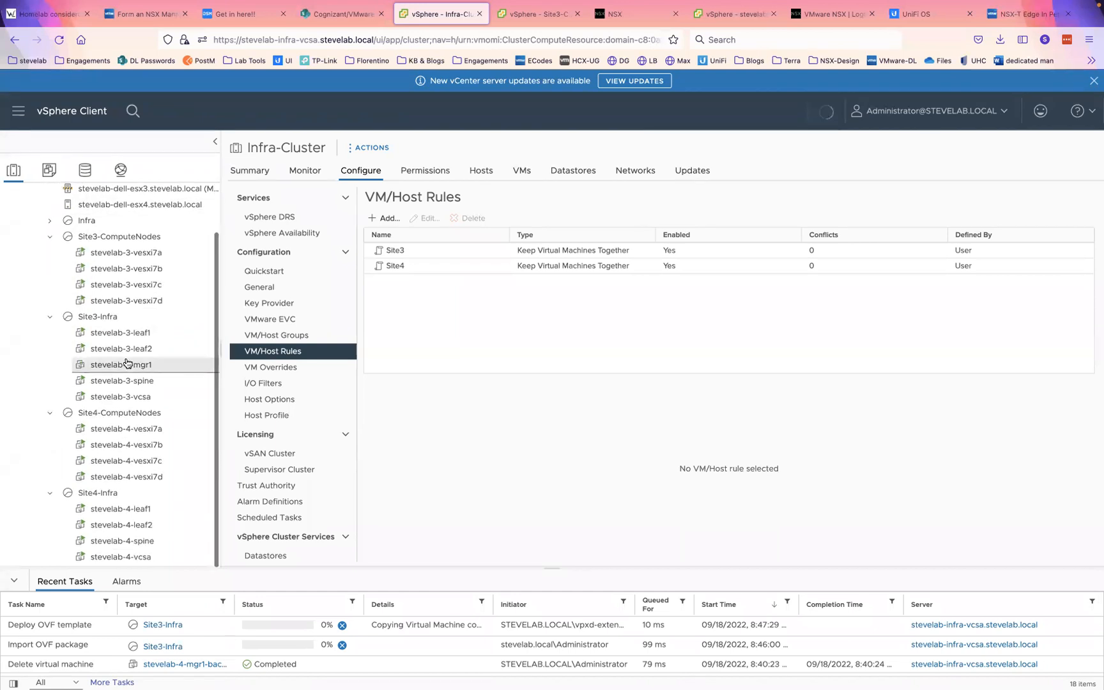
- Deploy an OVF Template on Site4-Infra using the local nsx-unified-appliance-3.1.3.3.0.18844962.ova file
click(100, 497)
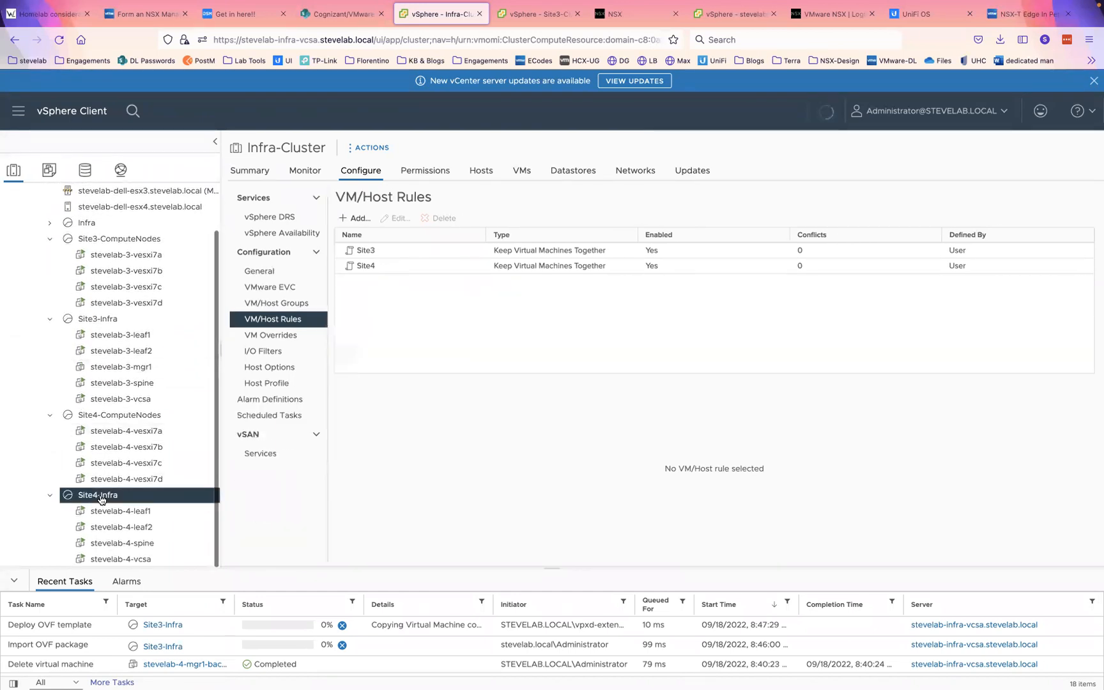
right_click(100, 497)
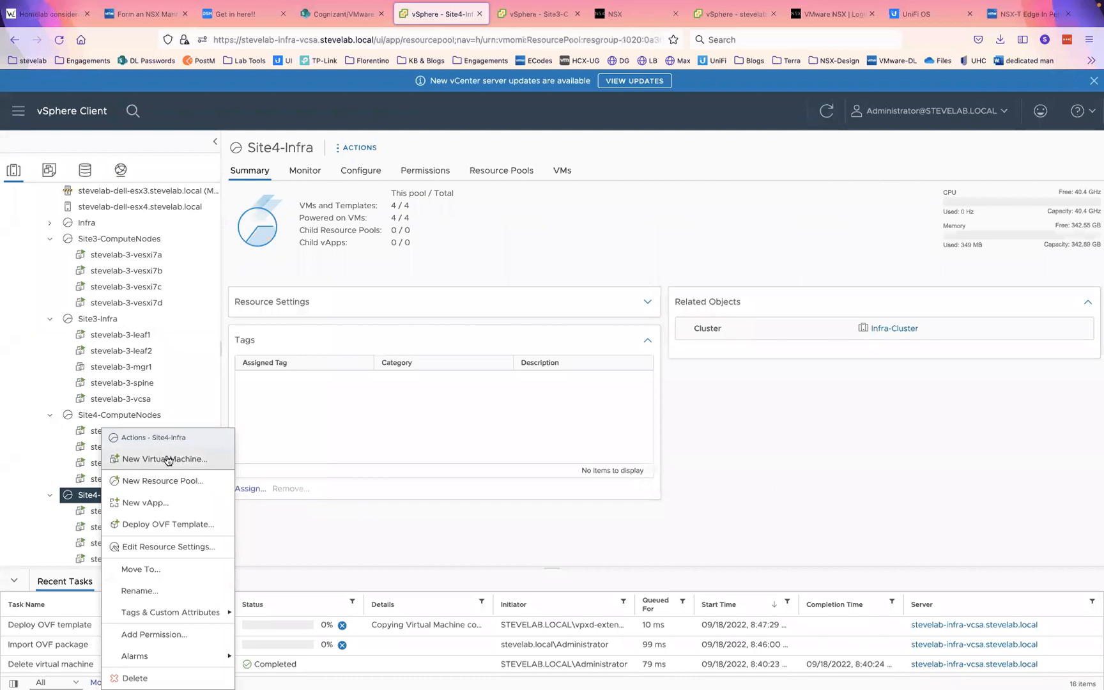
click(170, 524)
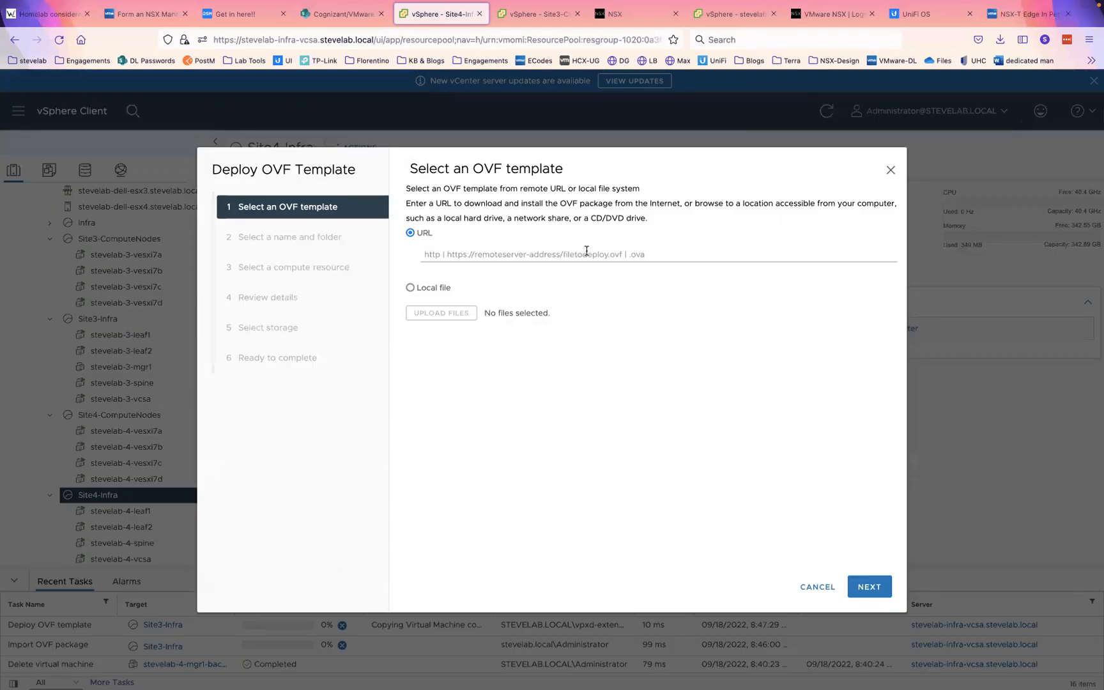
click(586, 255)
click(431, 289)
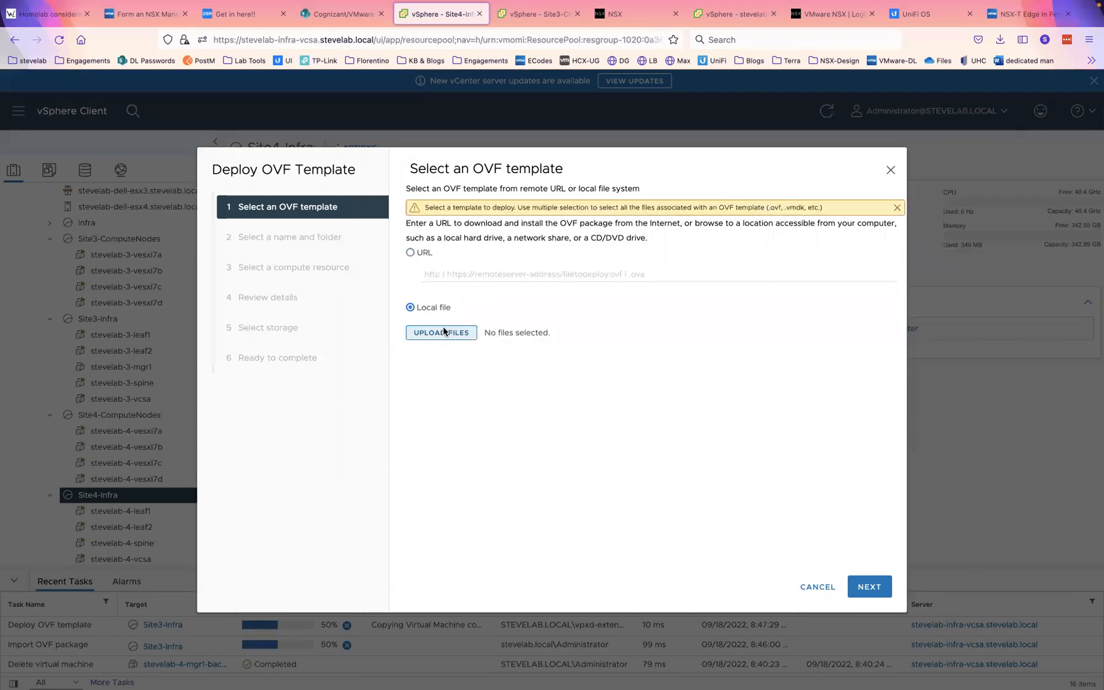
click(443, 331)
double_click(348, 213)
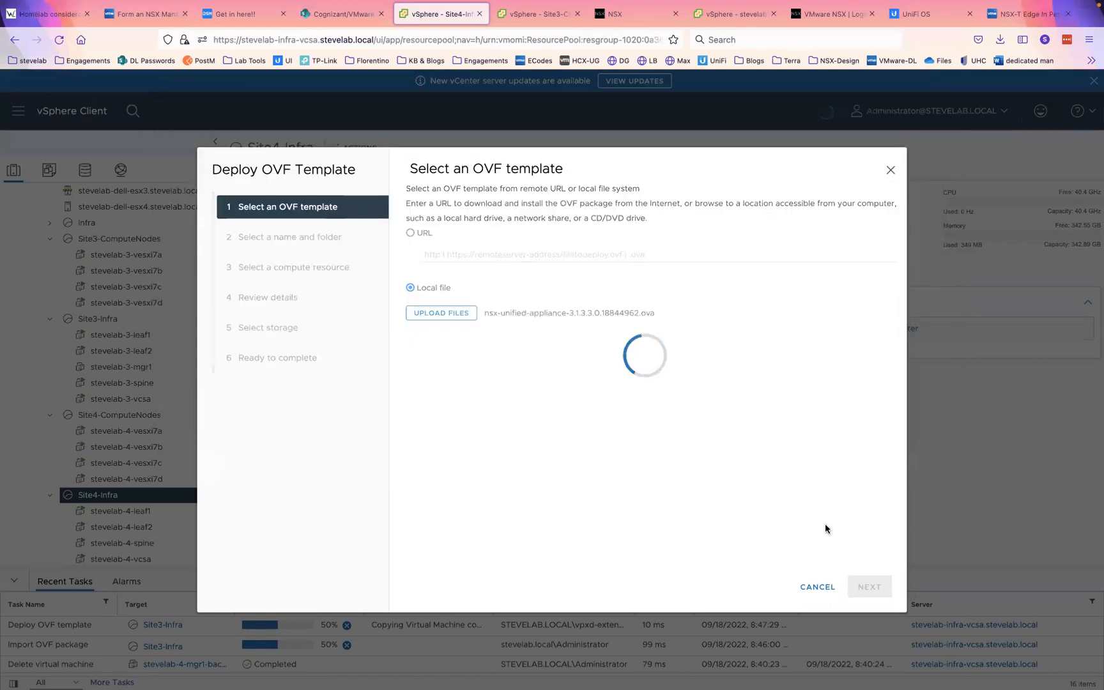
click(868, 586)
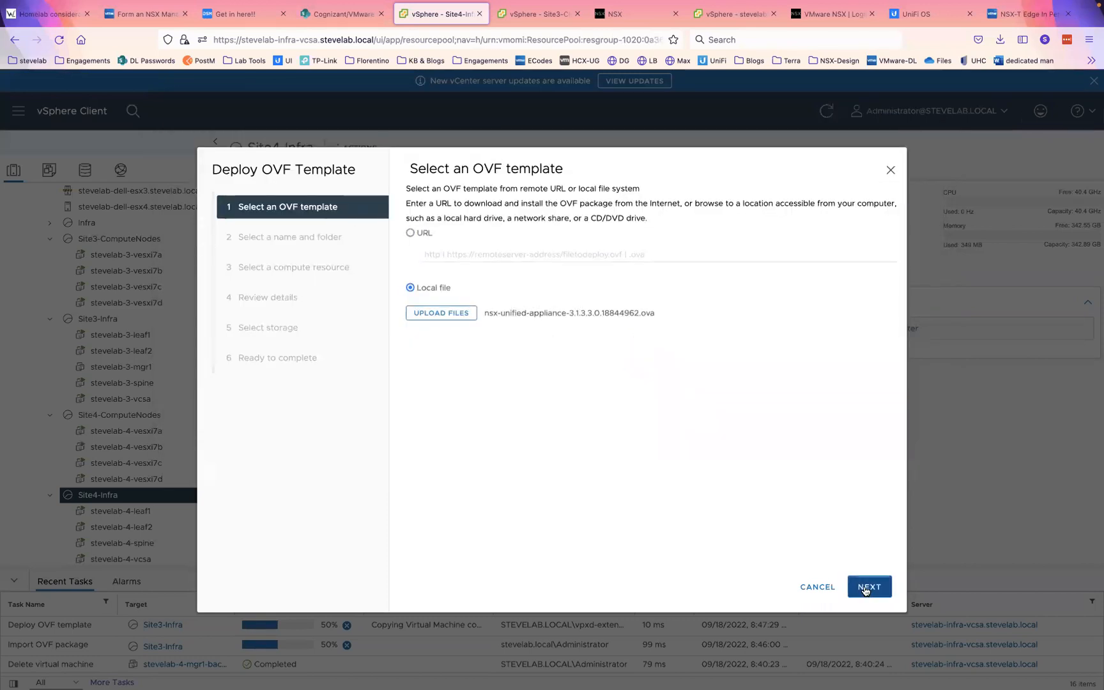
- Name the VM stevelab-4-mgr, keep Site4-Infra as compute resource, and reach review details
triple_click(694, 204)
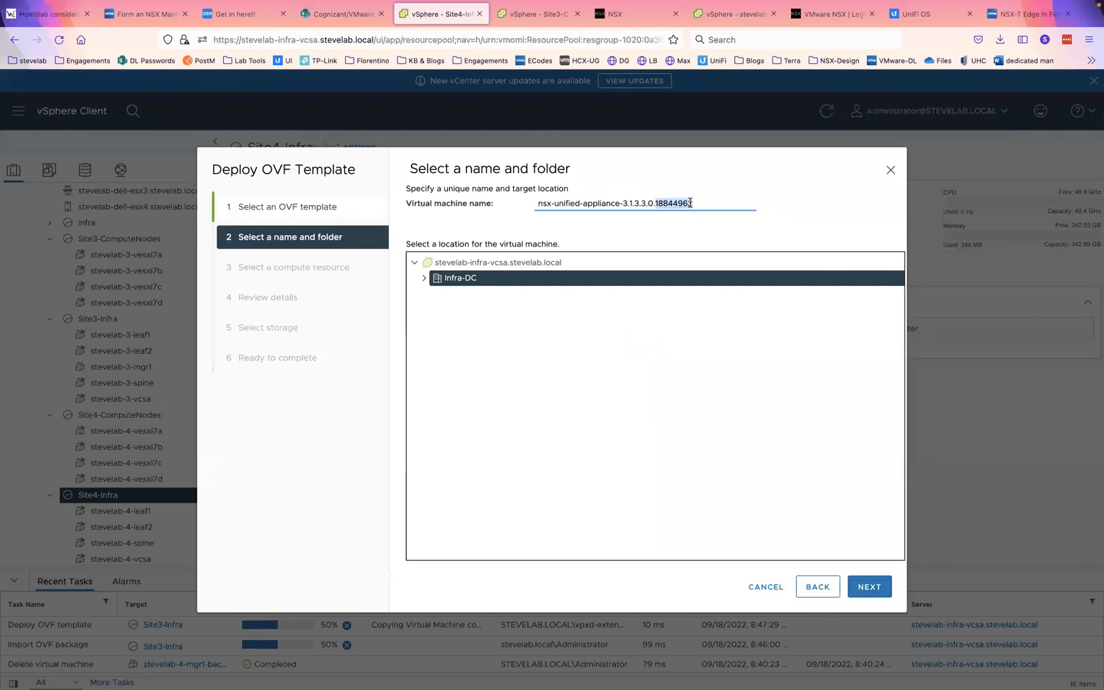
text(stevelab)
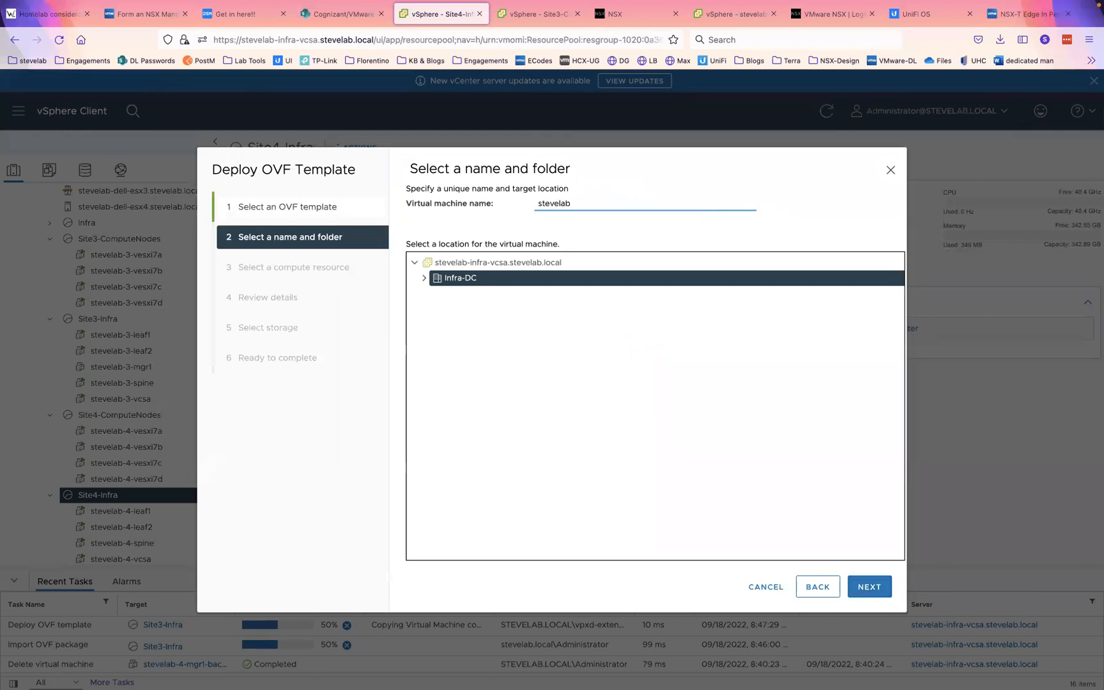
text(-40)
key(BackSpace)
text(-mgr1)
click(880, 586)
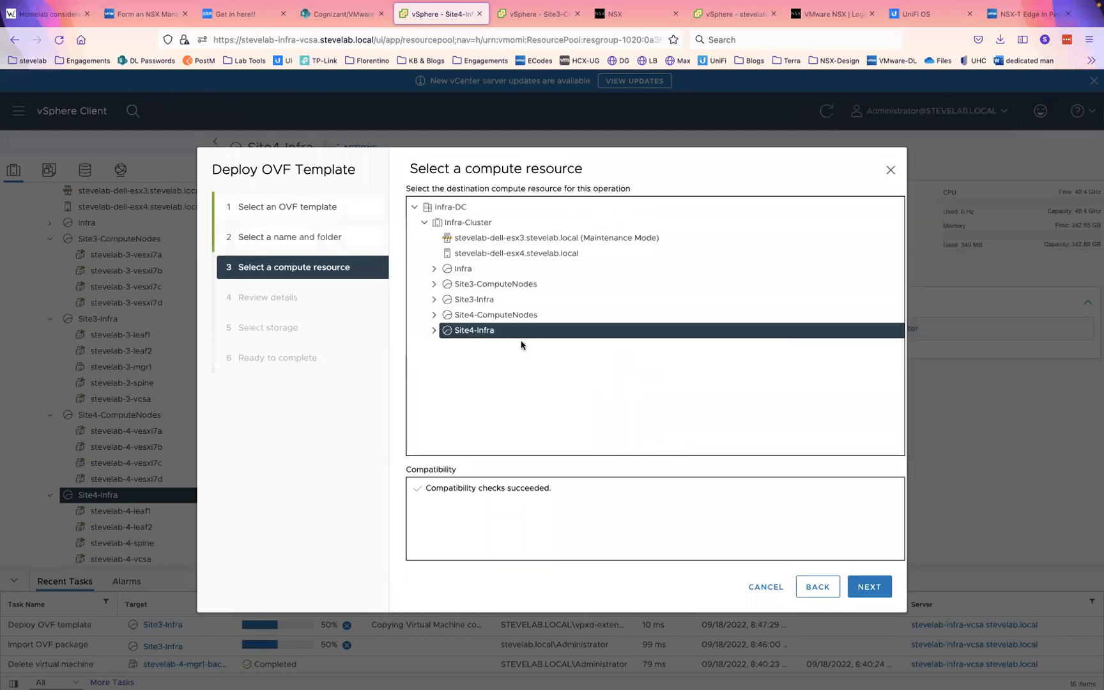
click(867, 588)
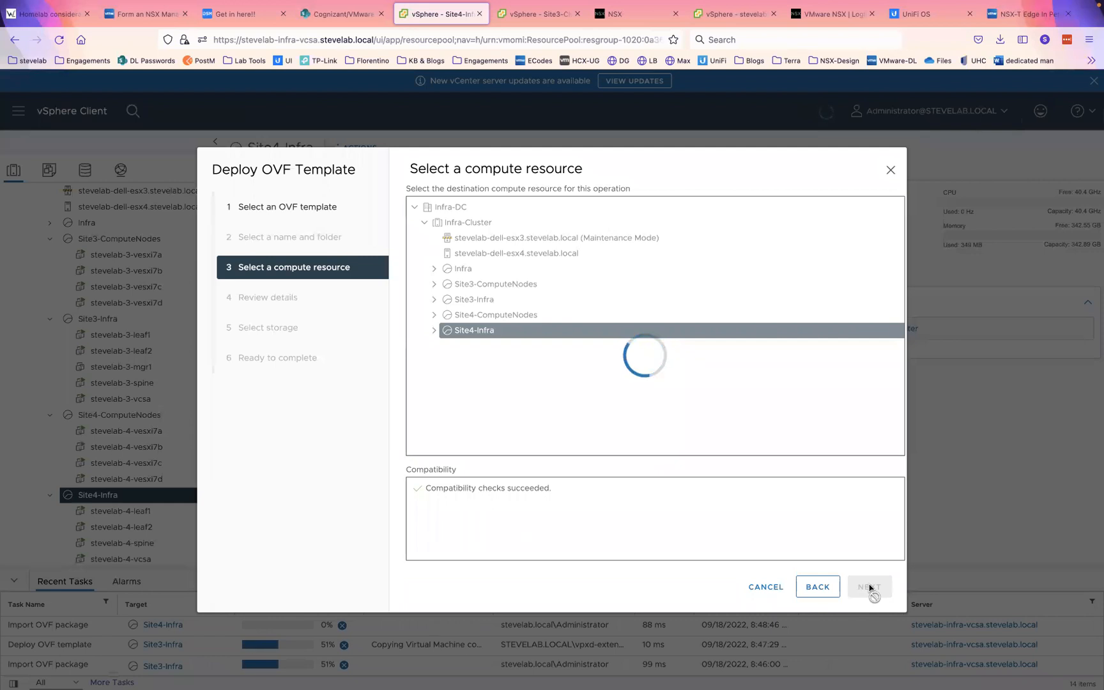
click(870, 587)
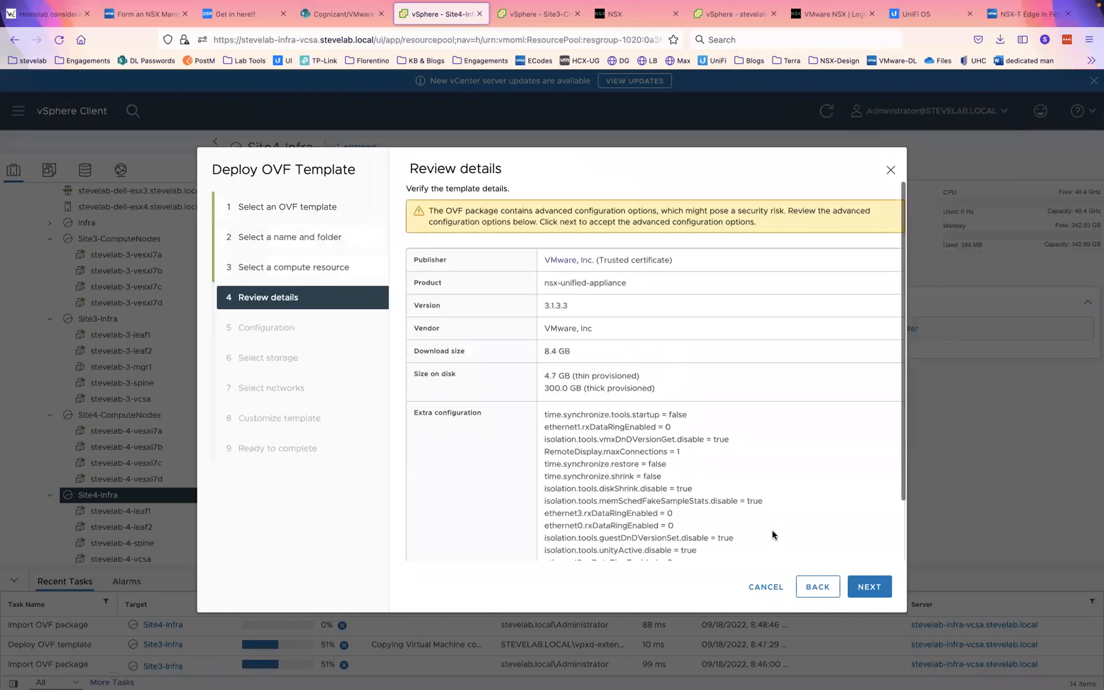
- Keep default configuration and size, store on stevelab-nfs-pod4, and map the network to VLAN40
click(864, 582)
click(867, 587)
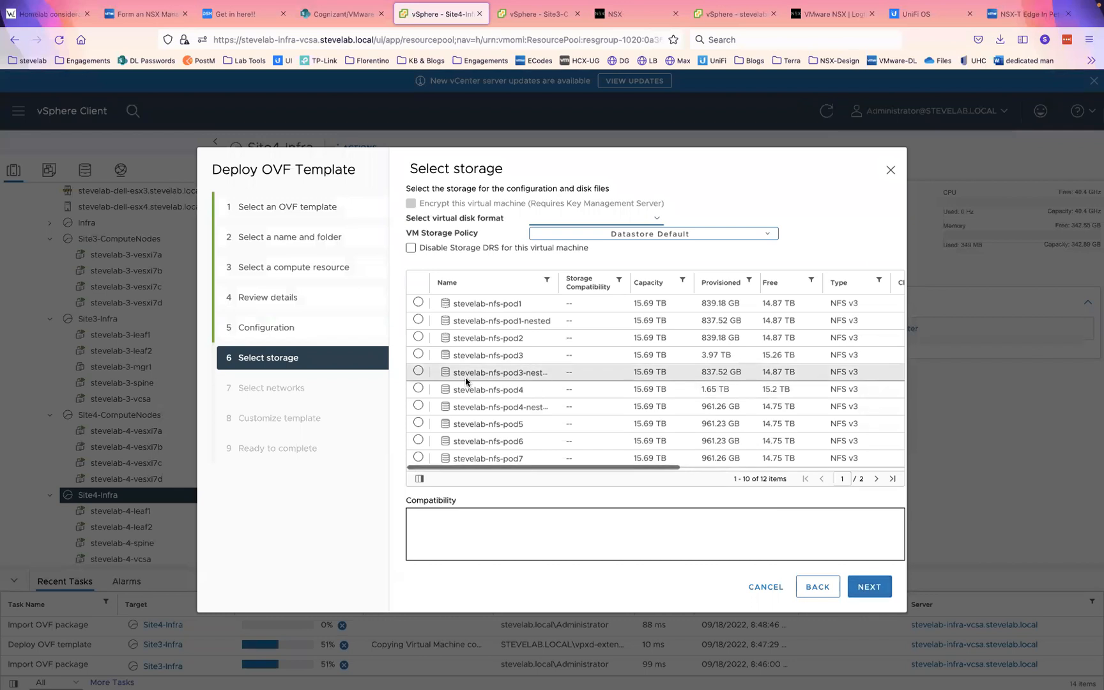
click(419, 389)
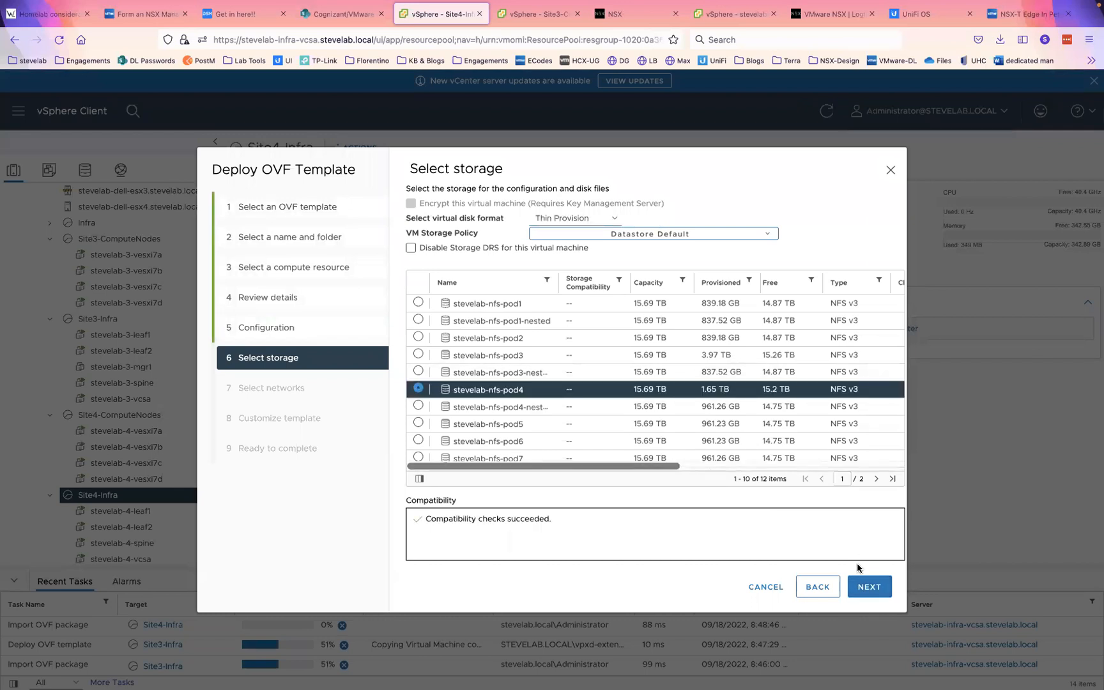
click(872, 586)
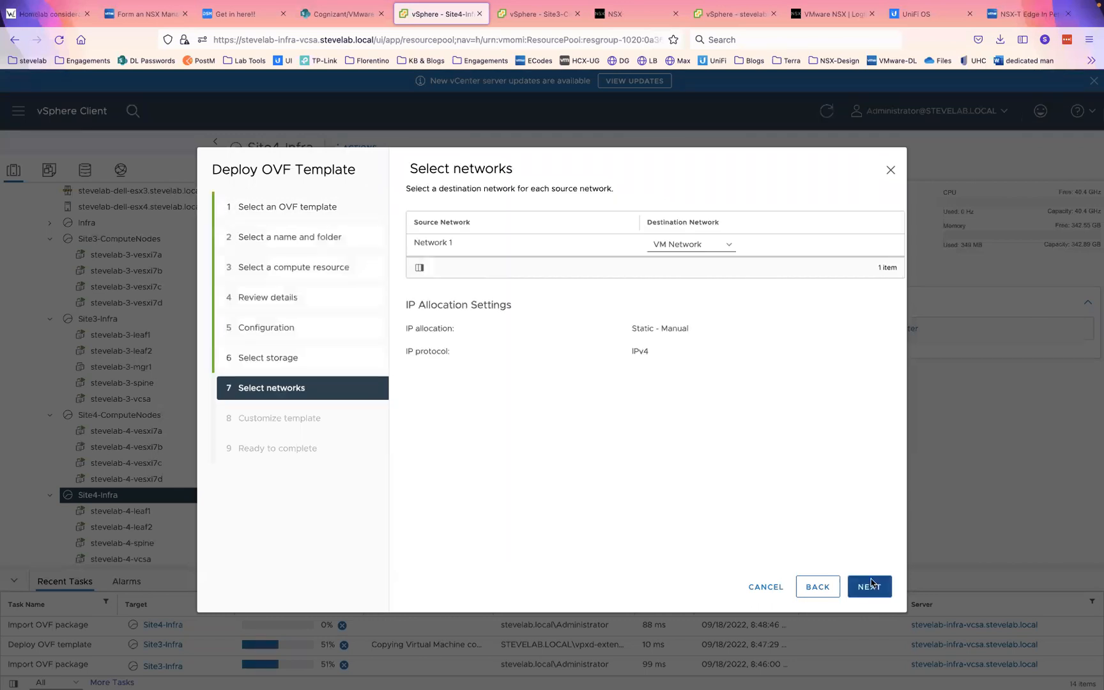
click(712, 246)
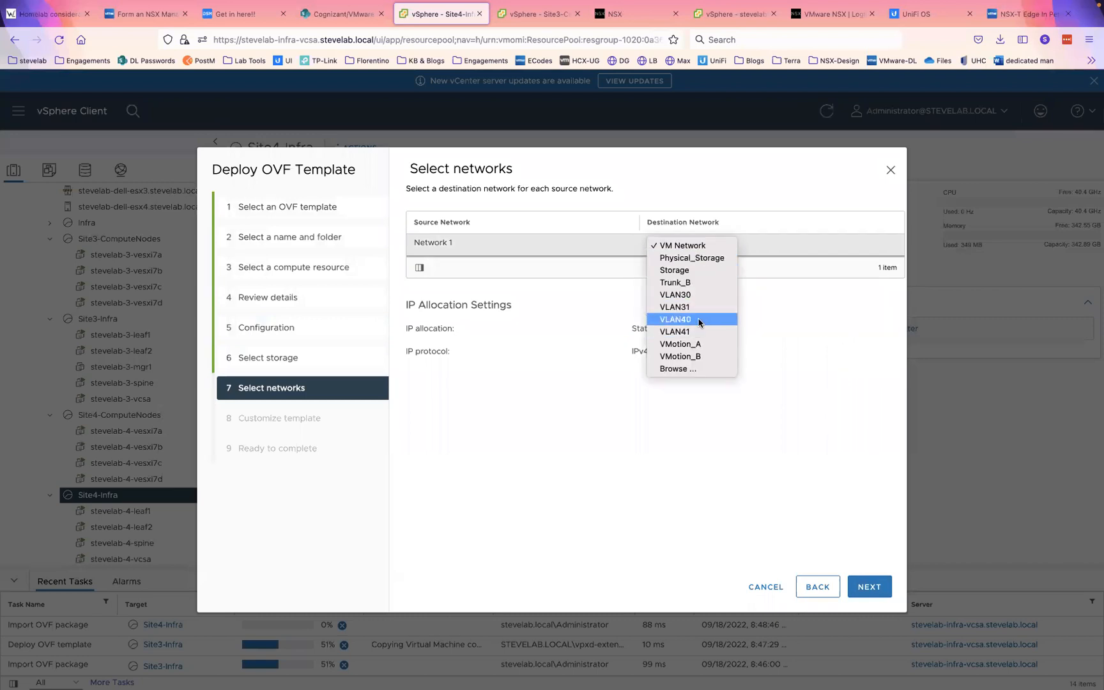
click(700, 321)
click(868, 587)
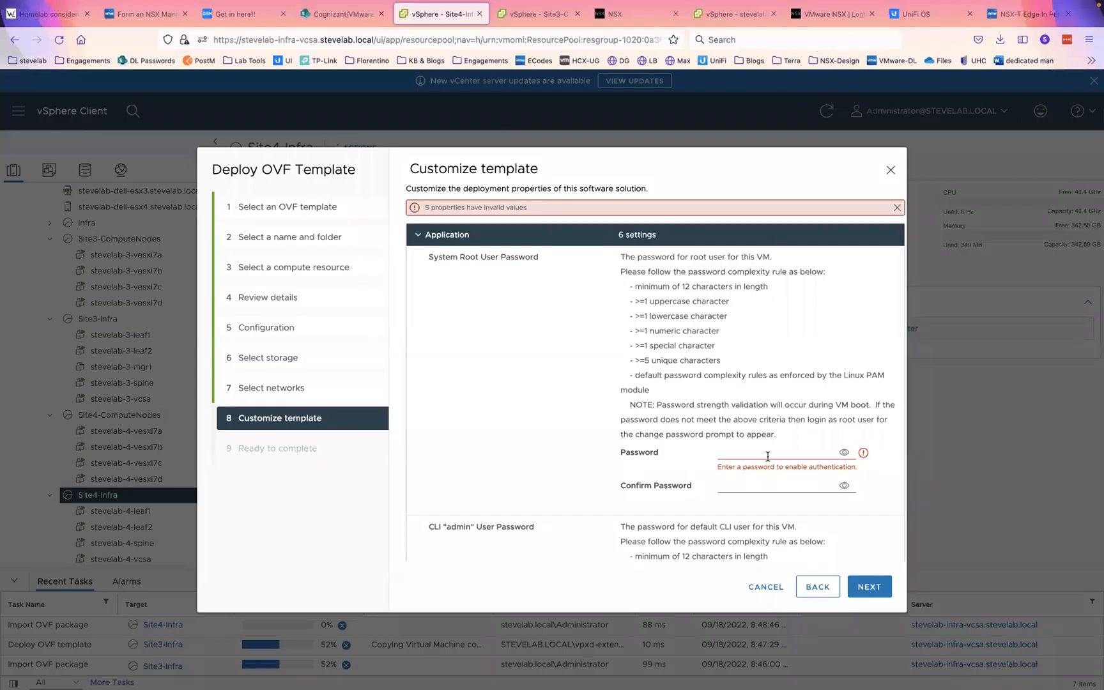
- Fill the root password and its confirmation from a saved login
click(768, 456)
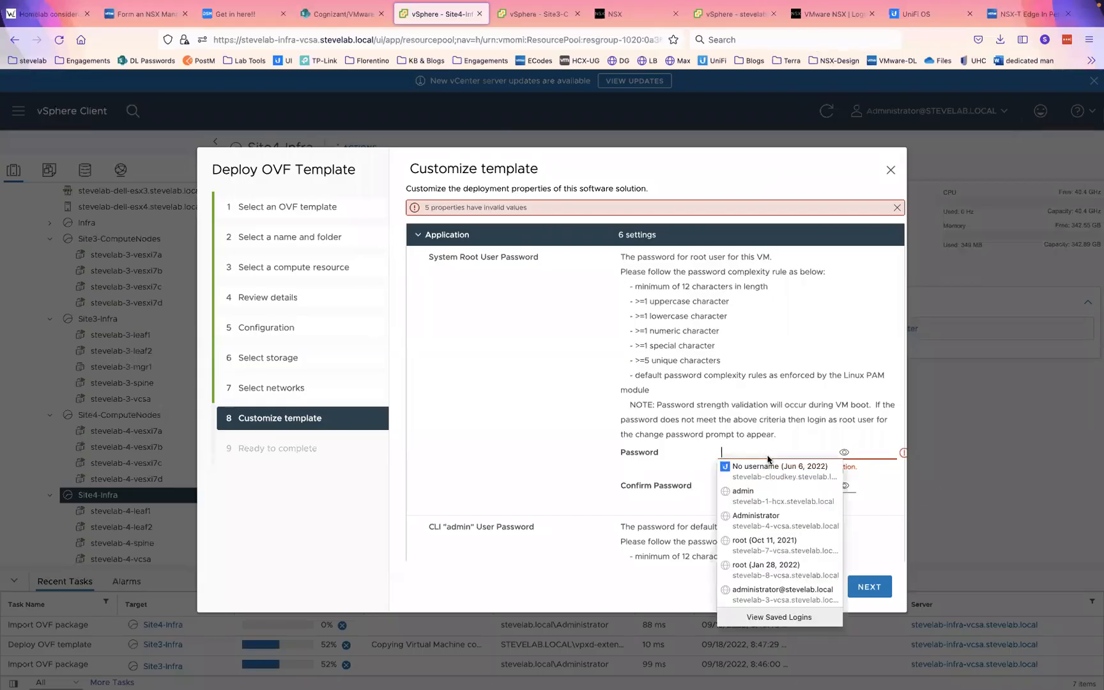
click(755, 497)
click(753, 484)
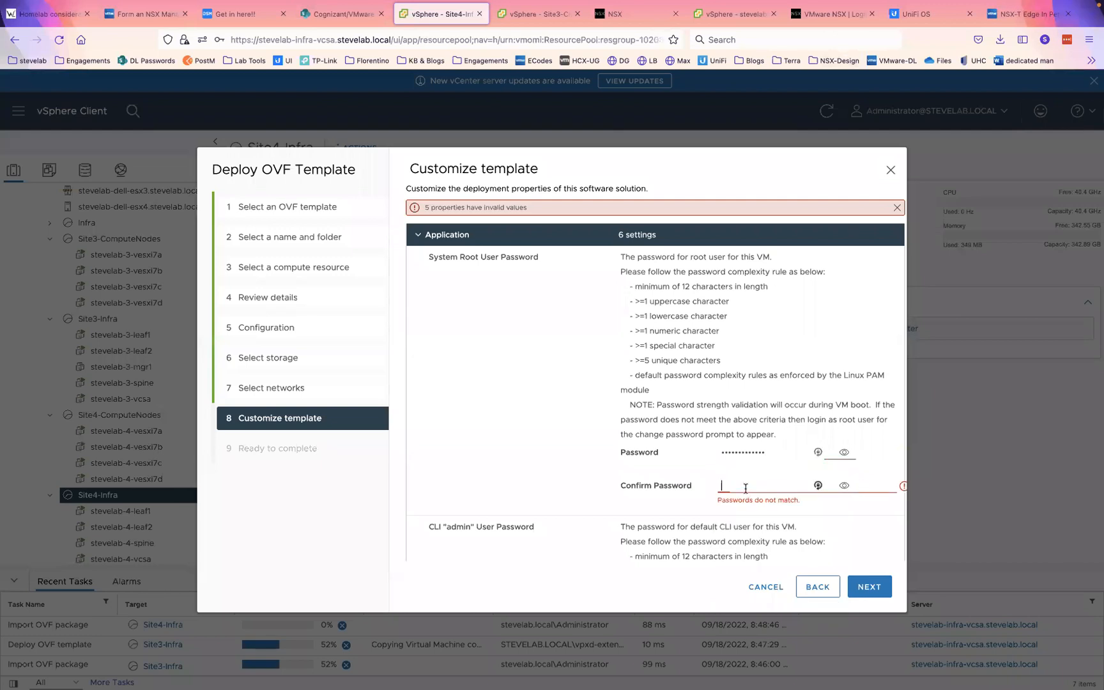
click(768, 313)
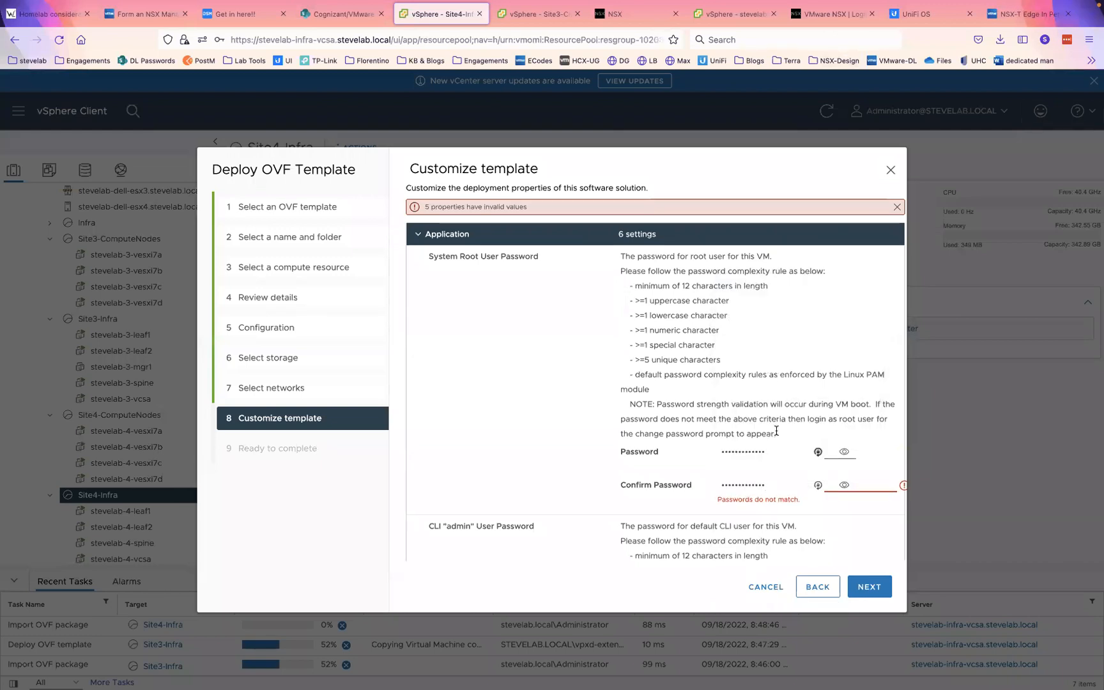
scroll(776, 432, down, 5)
- Fill the CLI admin password and its confirmation from a saved login
click(766, 486)
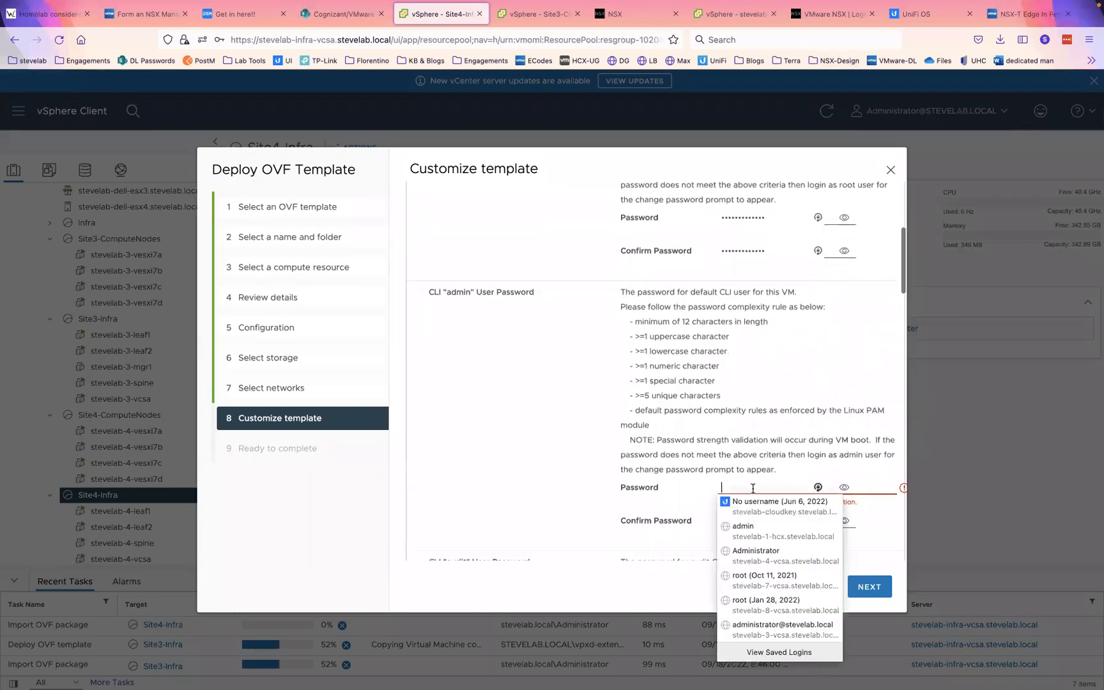
click(741, 528)
click(739, 516)
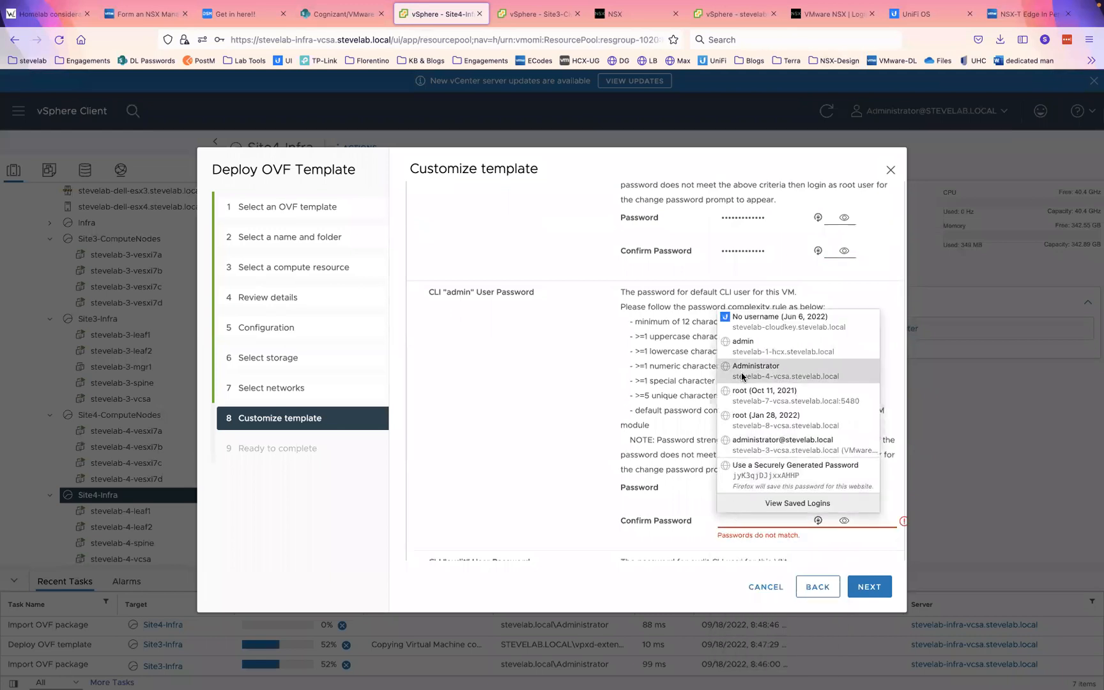
click(748, 354)
scroll(662, 440, down, 4)
scroll(662, 439, down, 6)
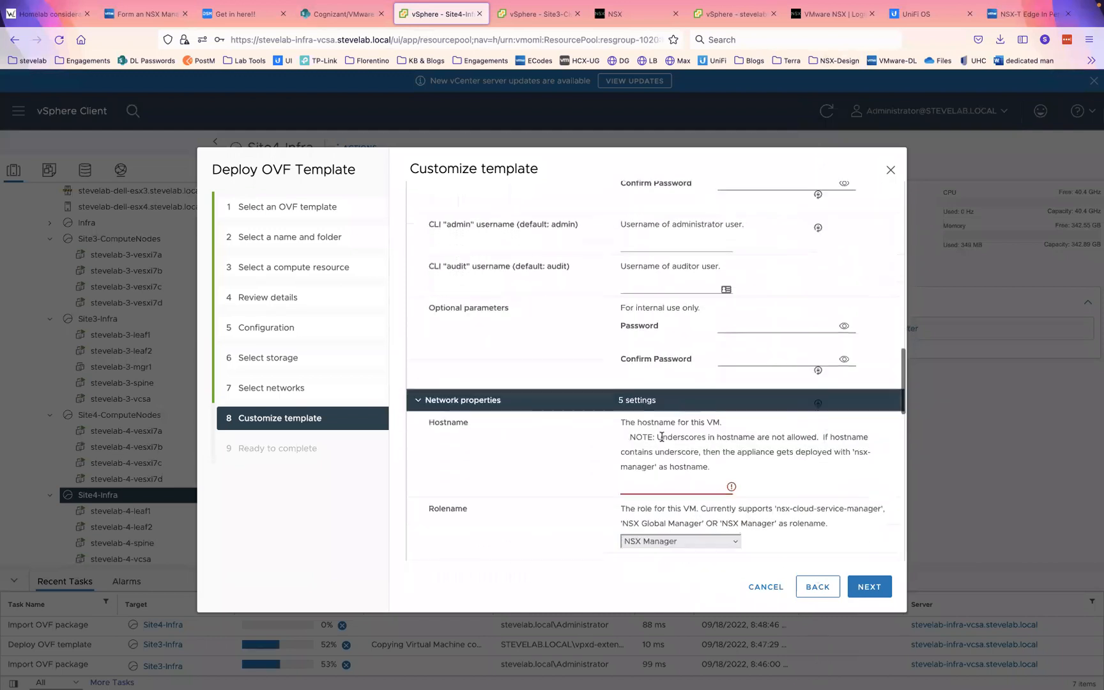
scroll(662, 437, down, 2)
- Enter hostname stevelab-4-mgr1, IPv4 address 192.168.40.197, netmask 24 and gateway 192.168.40.1
click(669, 367)
text(stevelab-4-mgr1)
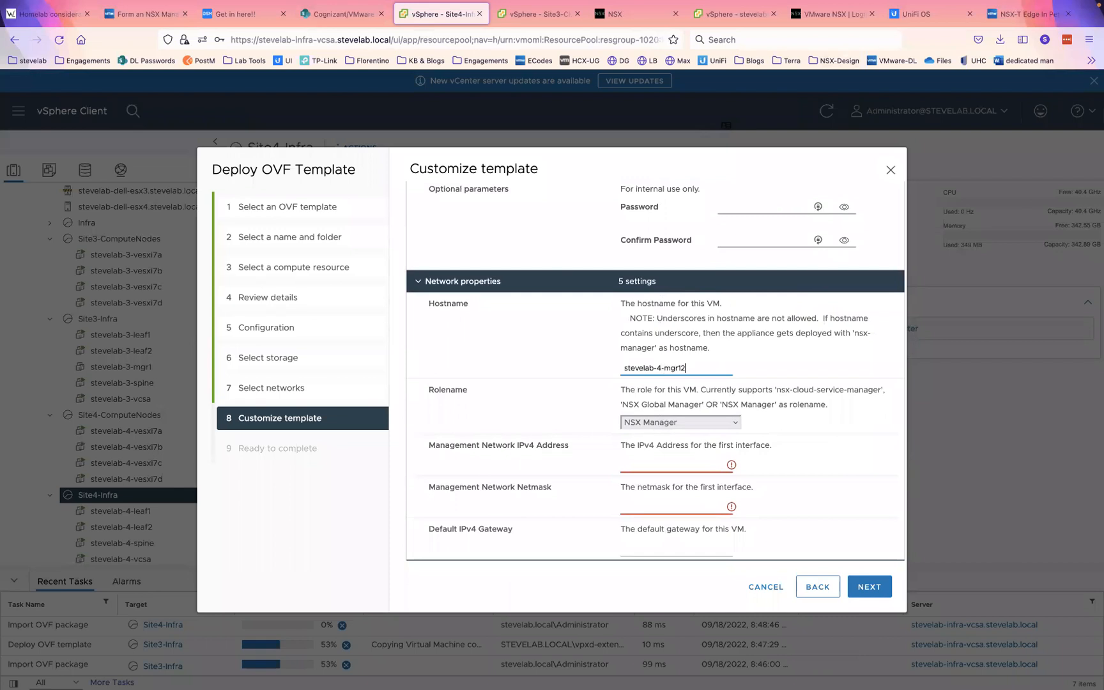
click(687, 461)
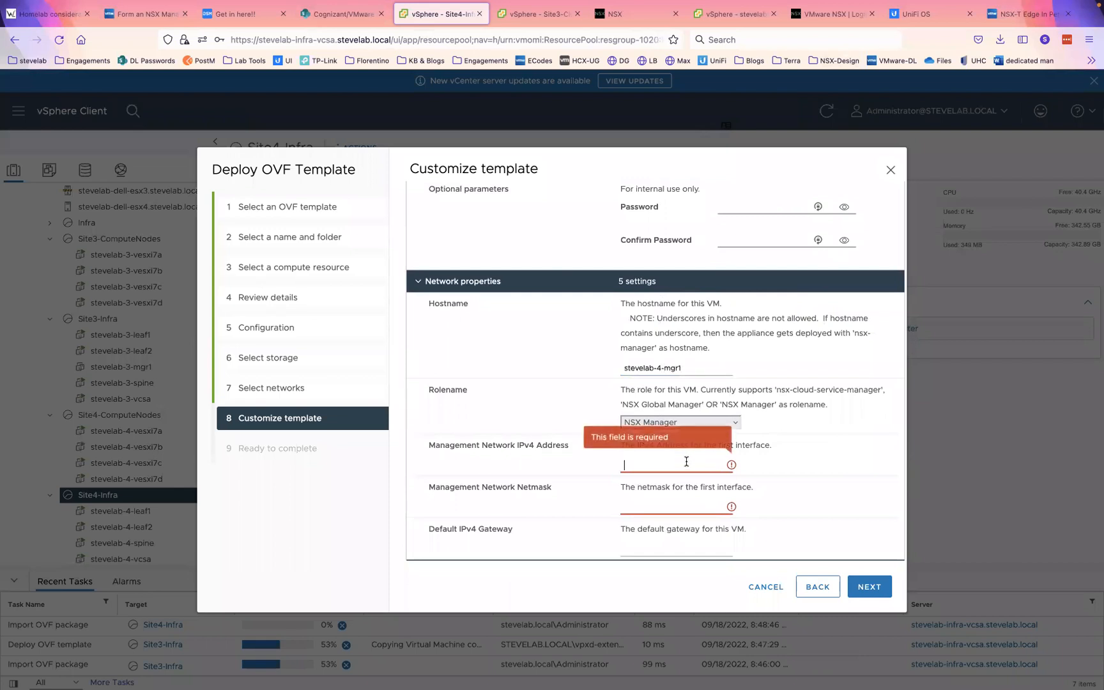
text(192)
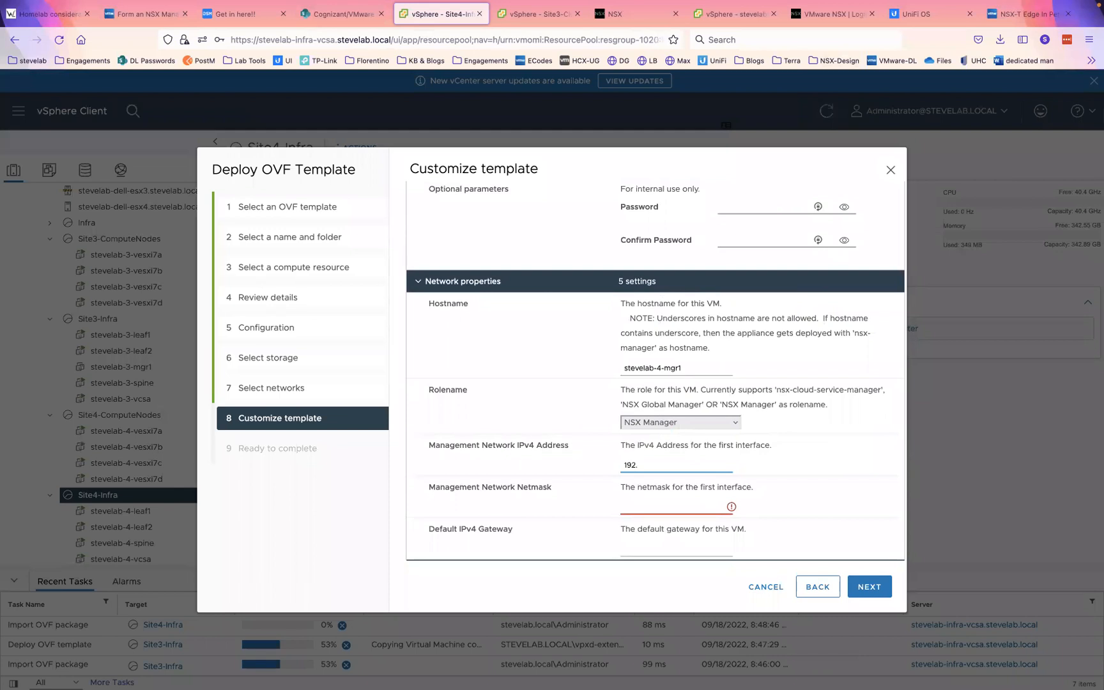
text(.168.40.197)
click(666, 508)
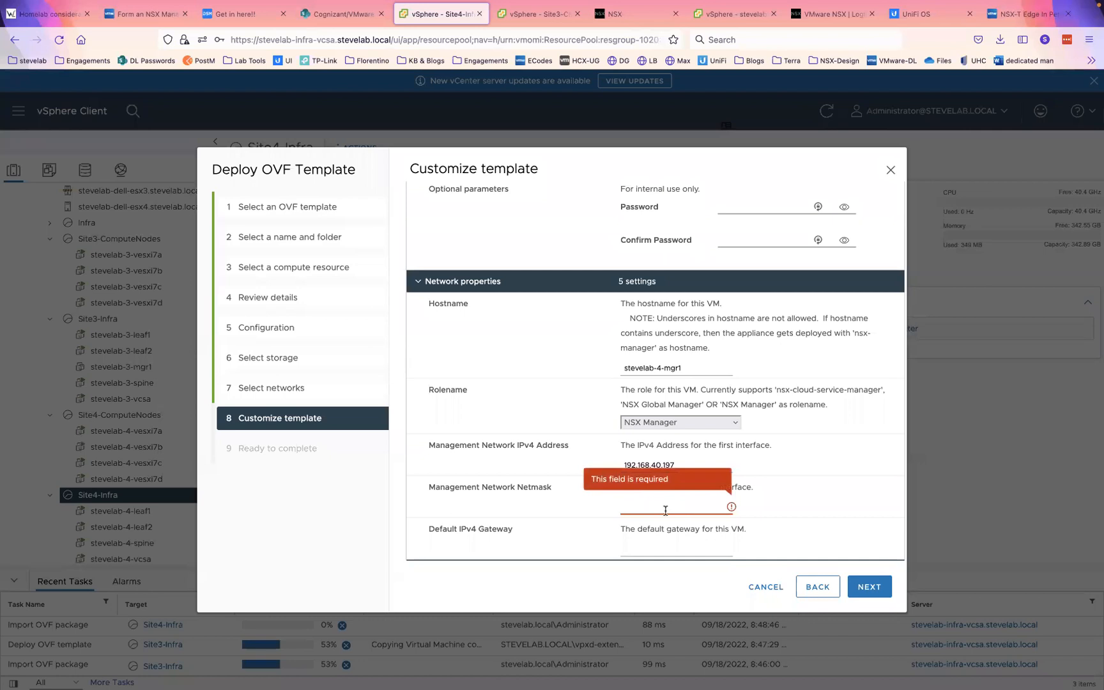
text(24)
click(672, 547)
text(192.168.)
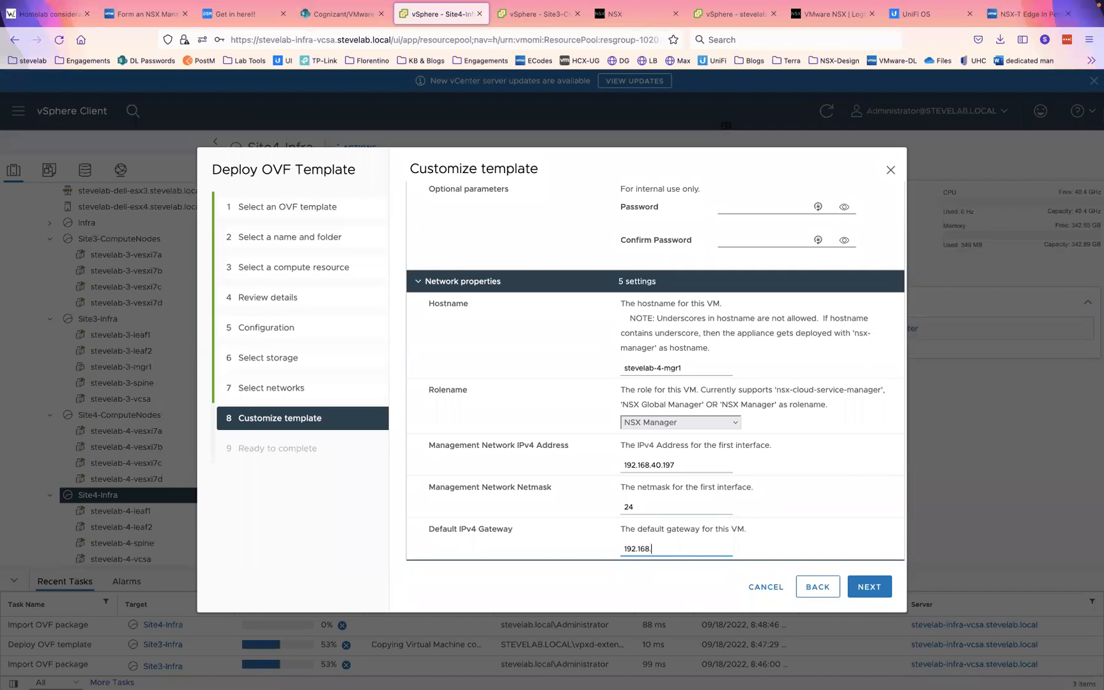
text(4-.1)
- Set the DNS server to 192.168.3.5, search domain stevelab.local, and NTP server to 192.168.3.5
scroll(780, 508, down, 2)
scroll(779, 507, down, 5)
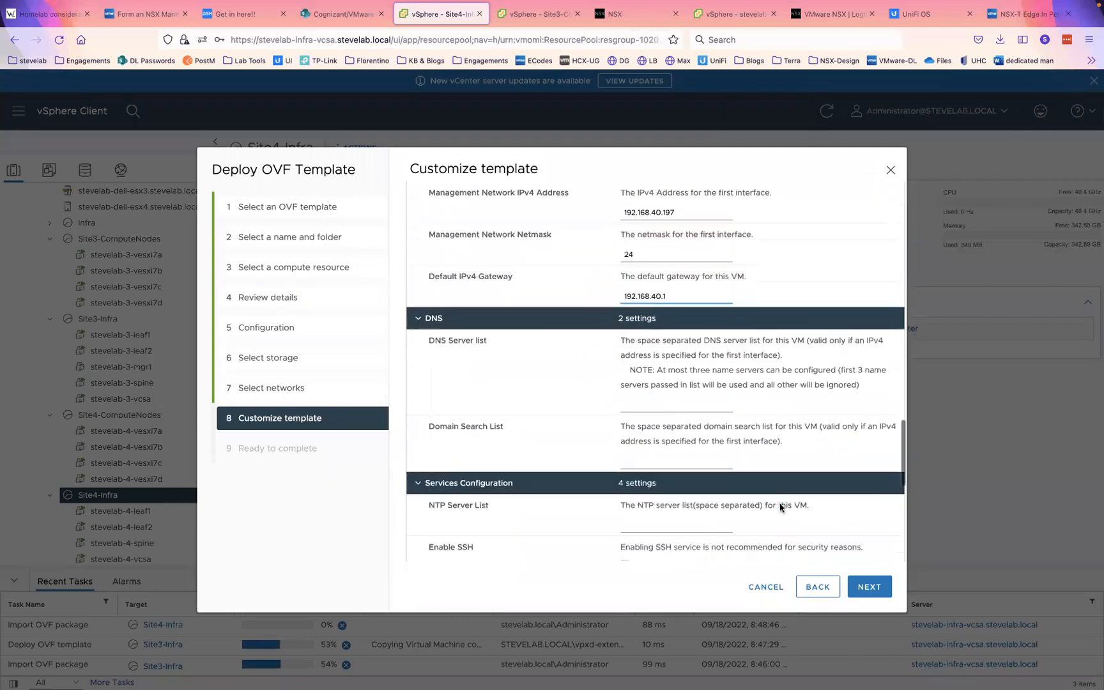
click(642, 382)
text(steve)
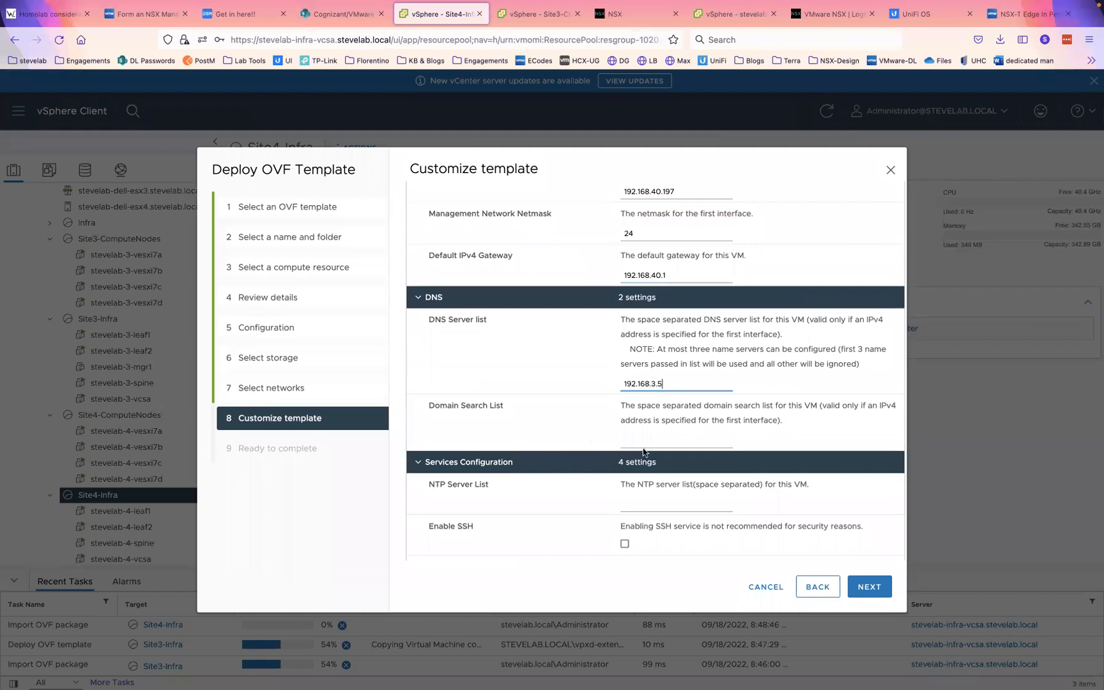
click(650, 441)
text(stevelab.local)
click(640, 511)
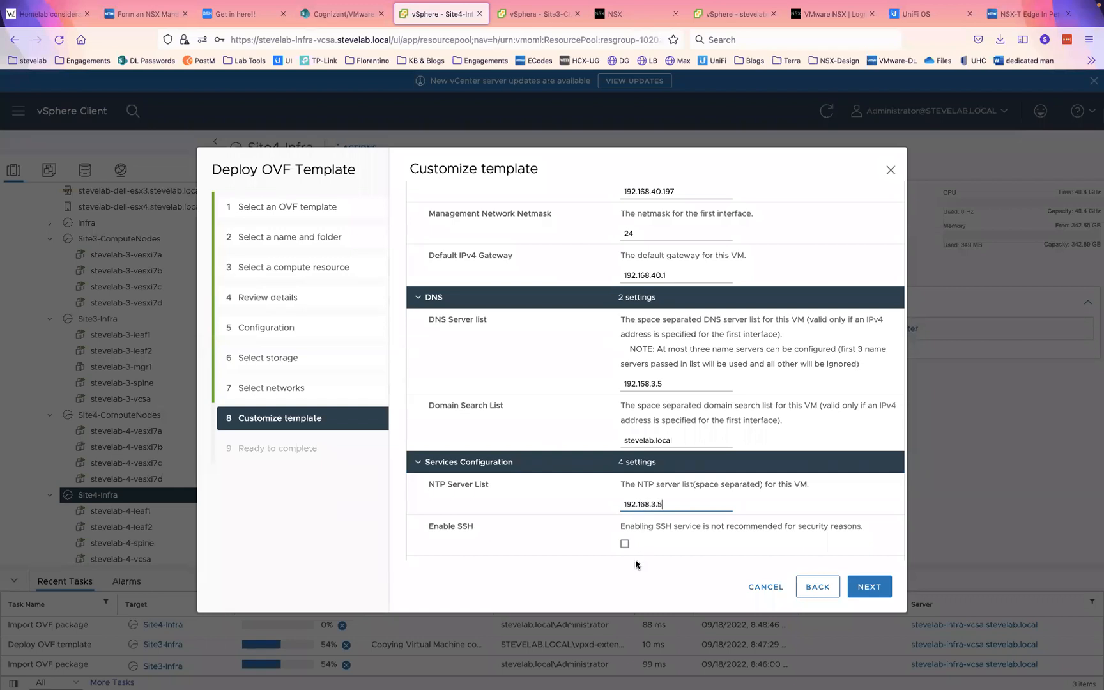
- Enable SSH with root logins allowed and continue to the Ready to complete review
click(624, 543)
scroll(625, 543, down, 4)
click(624, 437)
scroll(720, 462, down, 5)
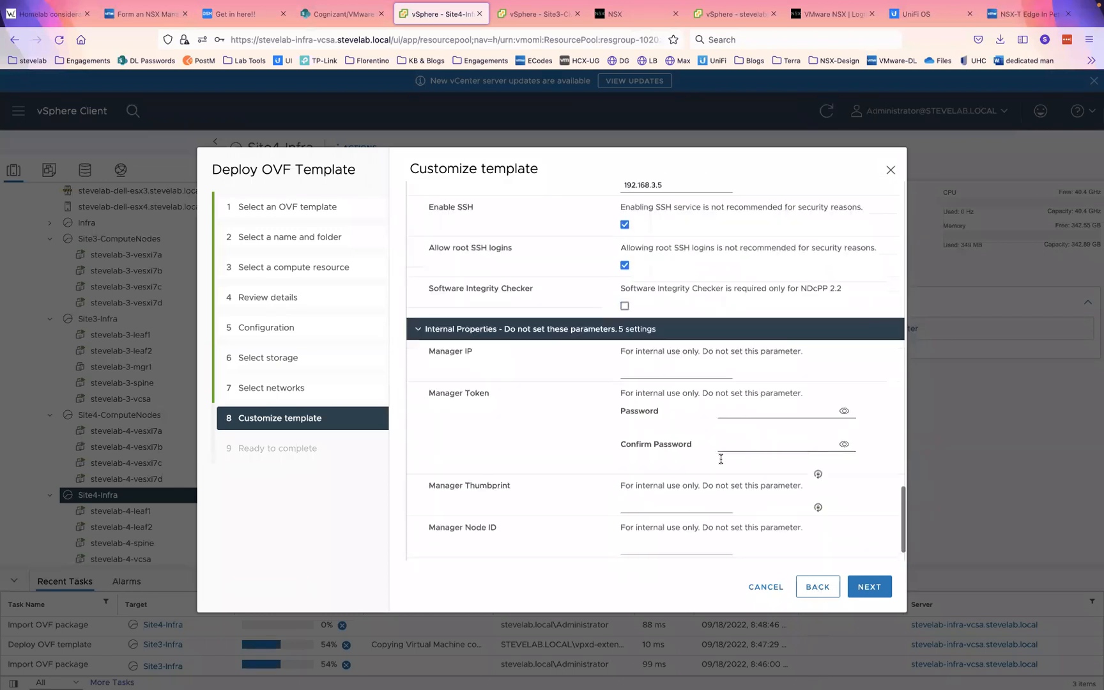
click(868, 588)
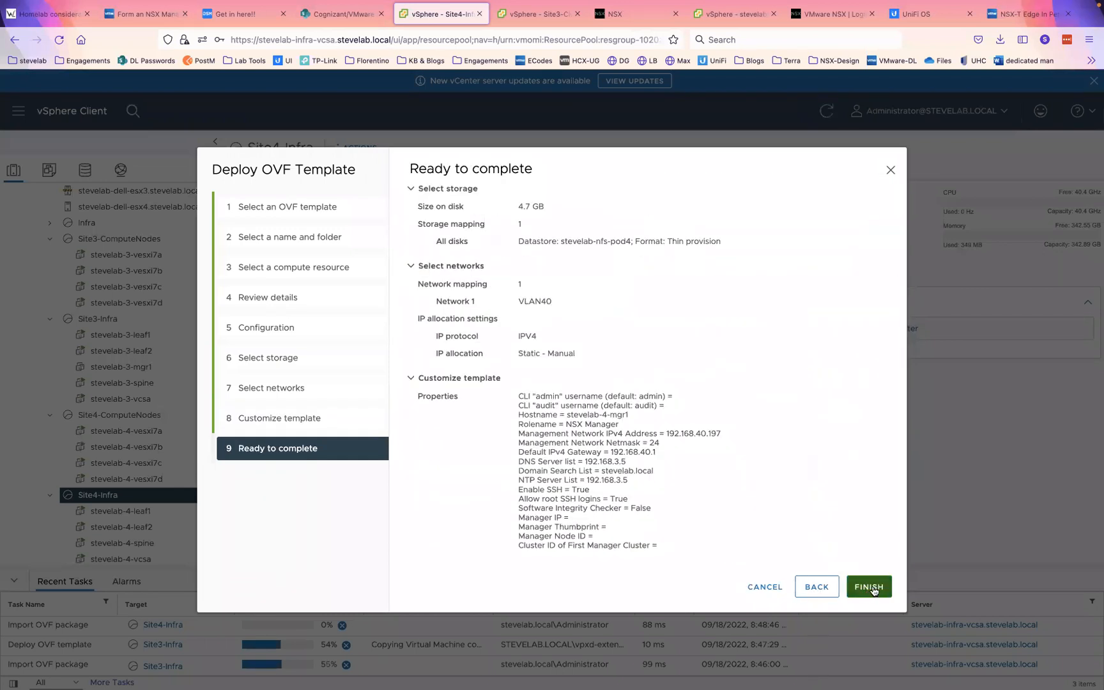
- Finish the Site4 appliance deployment and decline Firefox's offer to save the password
click(867, 589)
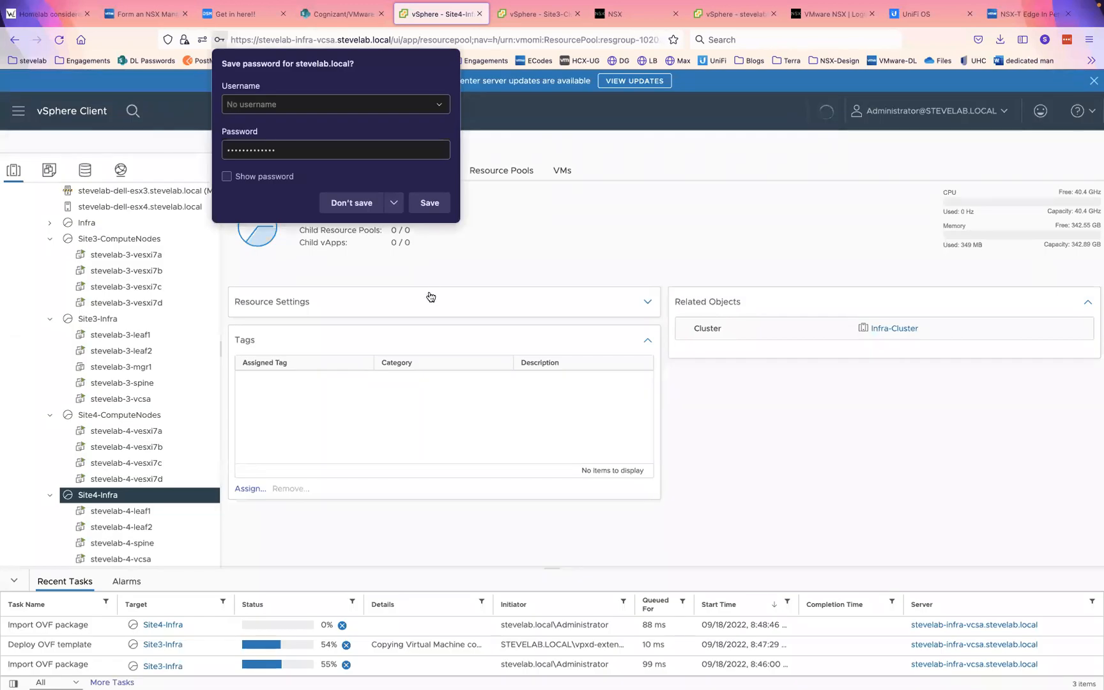
click(352, 202)
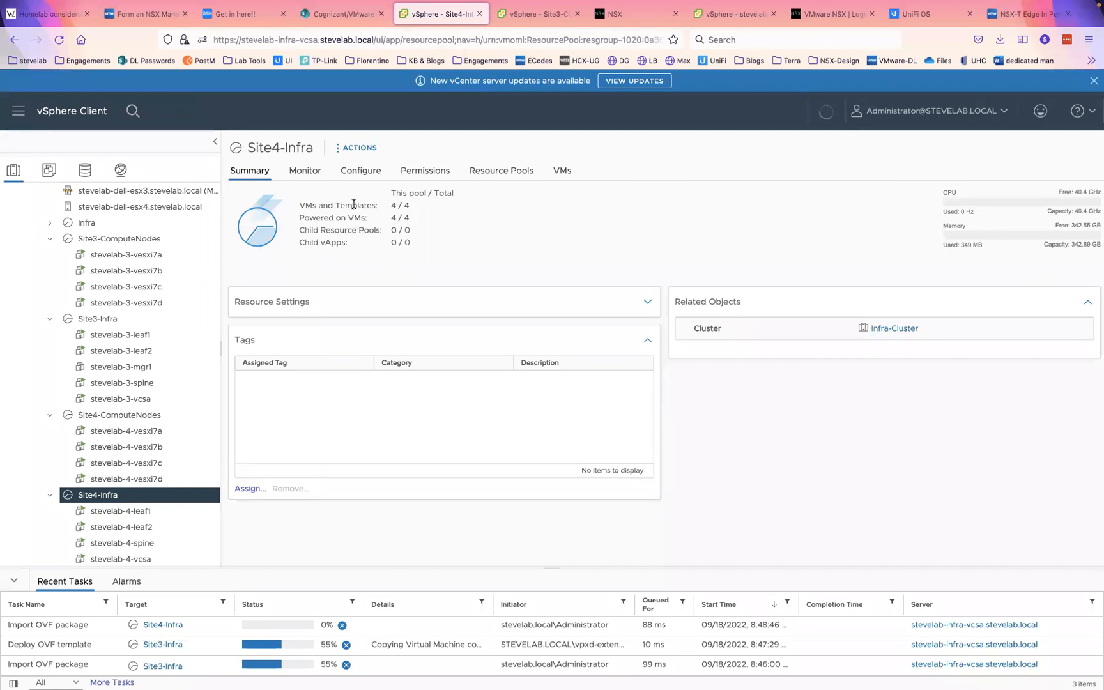
key(ctrl+Right)
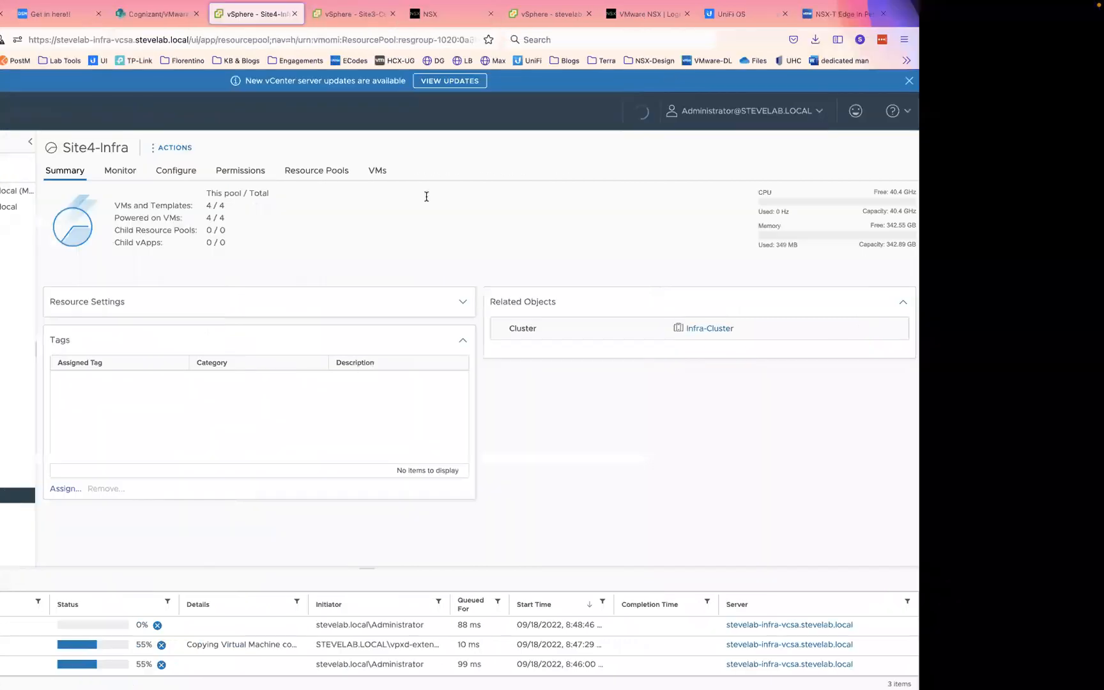
- Show the ISO_Images folder as a list in an enlarged Finder window
key(ctrl+Right)
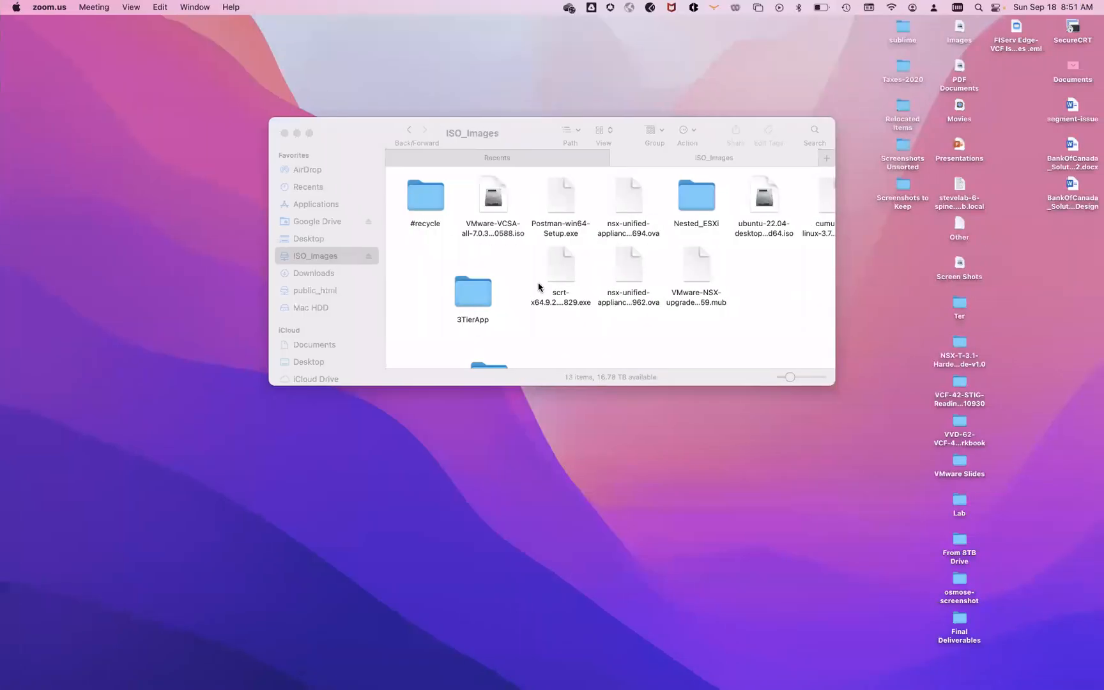
click(603, 131)
click(608, 149)
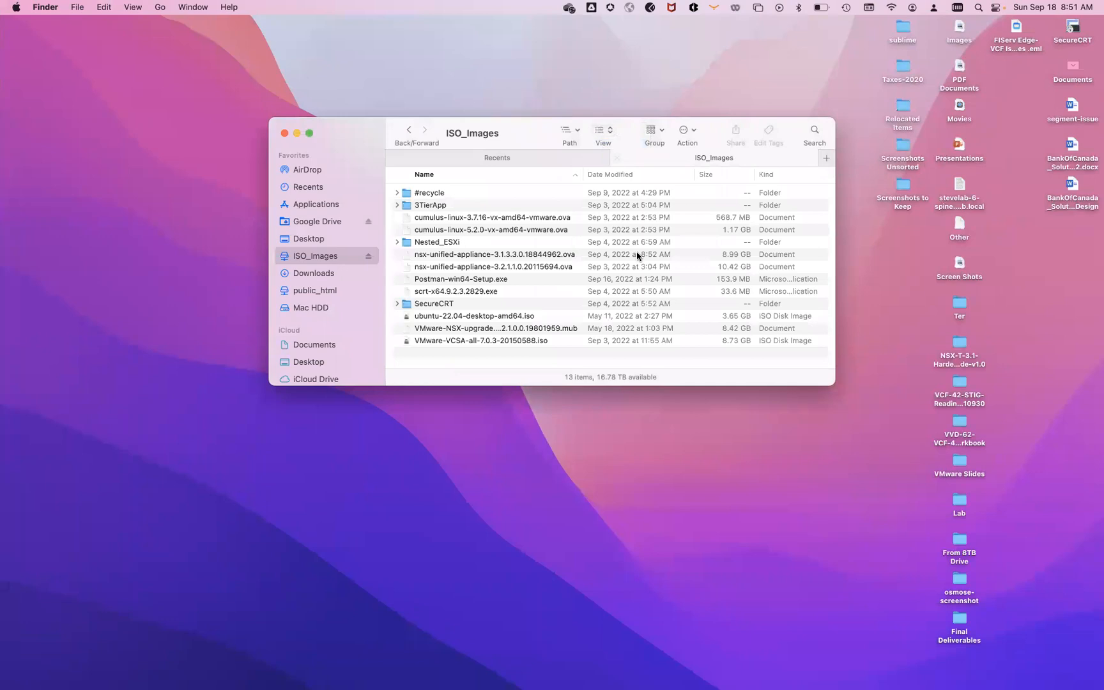
drag(834, 384, 1021, 473)
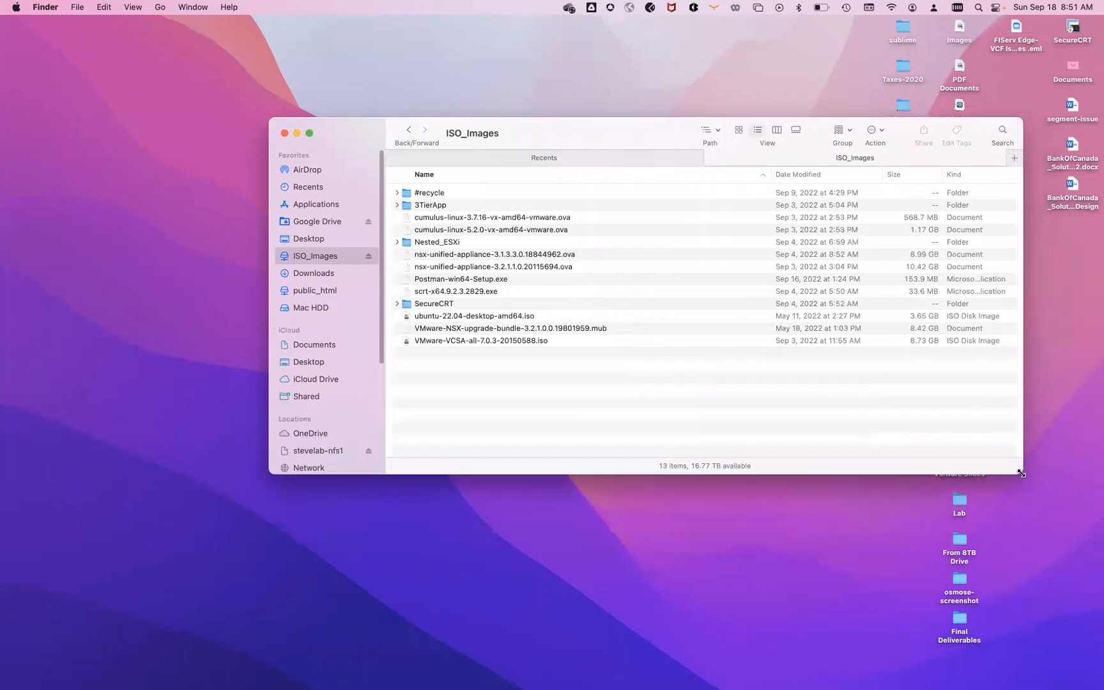
- Copy and paste nsx-unified-appliance-3.1.3.3.0.18844962.ova within ISO_Images, then return to vSphere Client
click(491, 256)
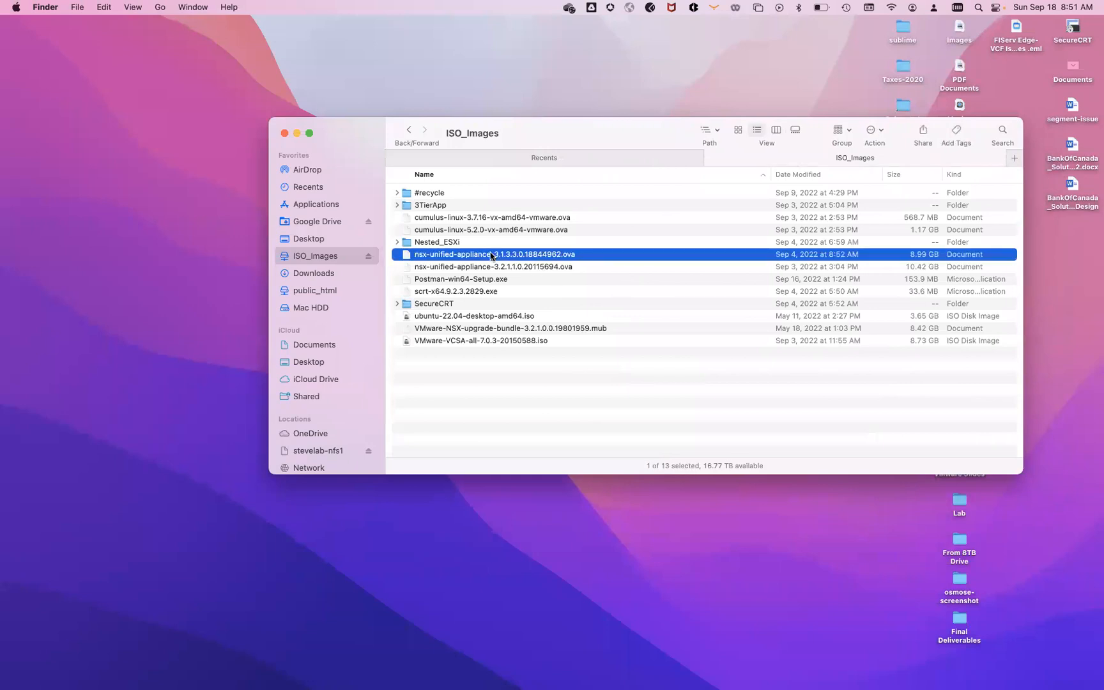
drag(491, 257, 567, 399)
right_click(511, 257)
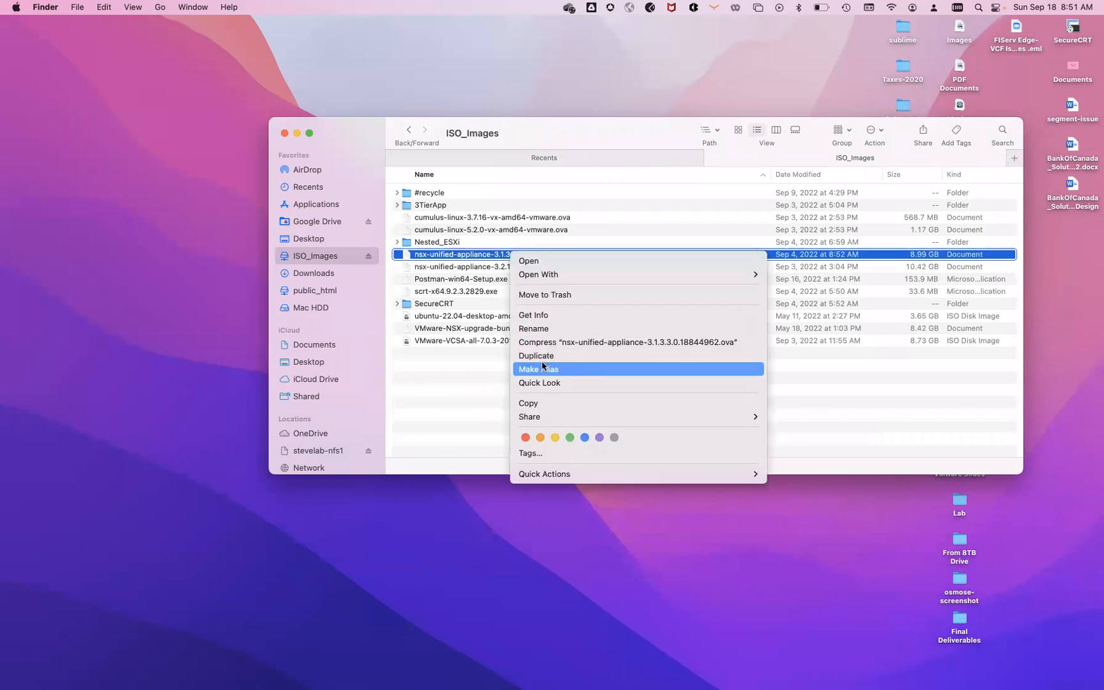
click(528, 404)
right_click(499, 400)
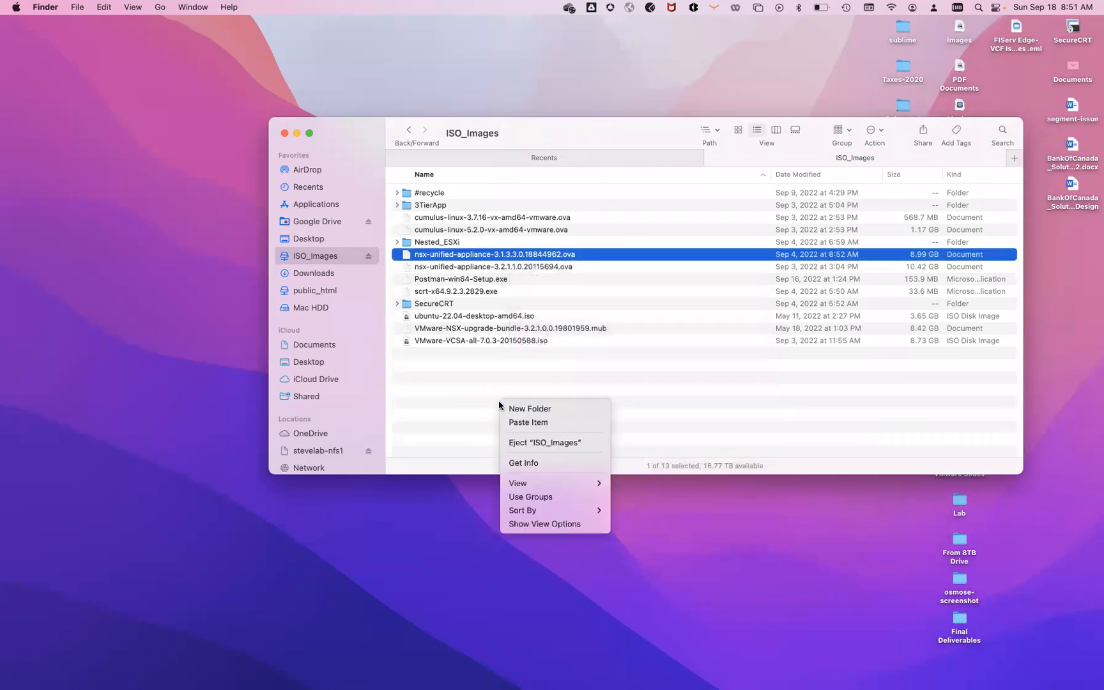
click(519, 422)
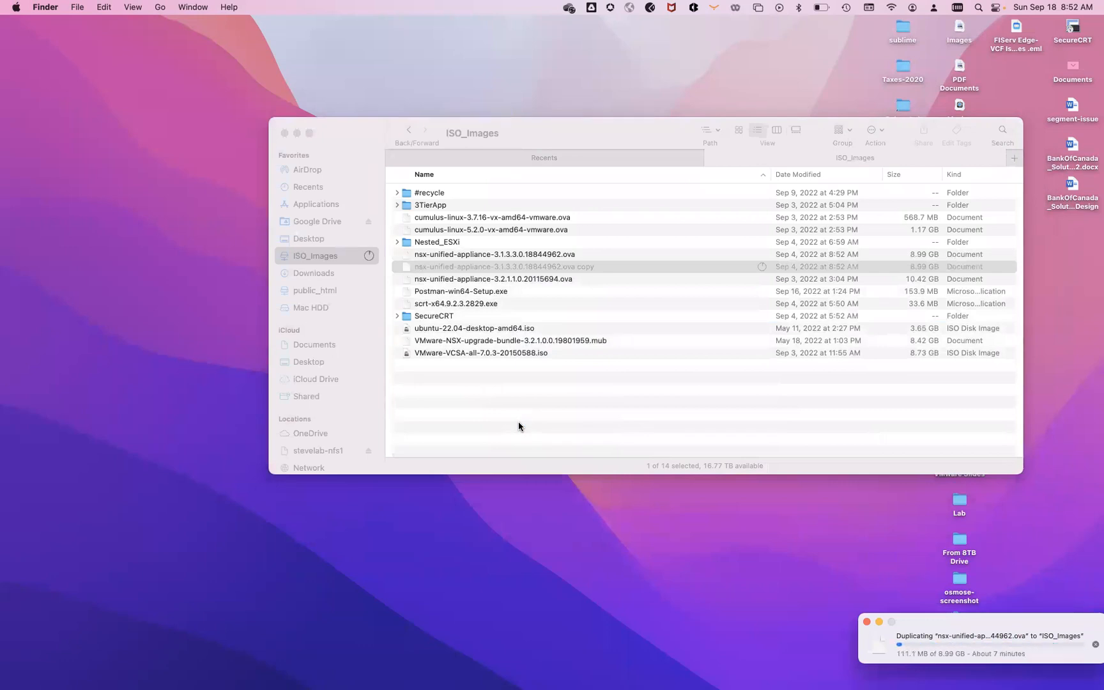
key(ctrl+Left)
key(ctrl+Left)
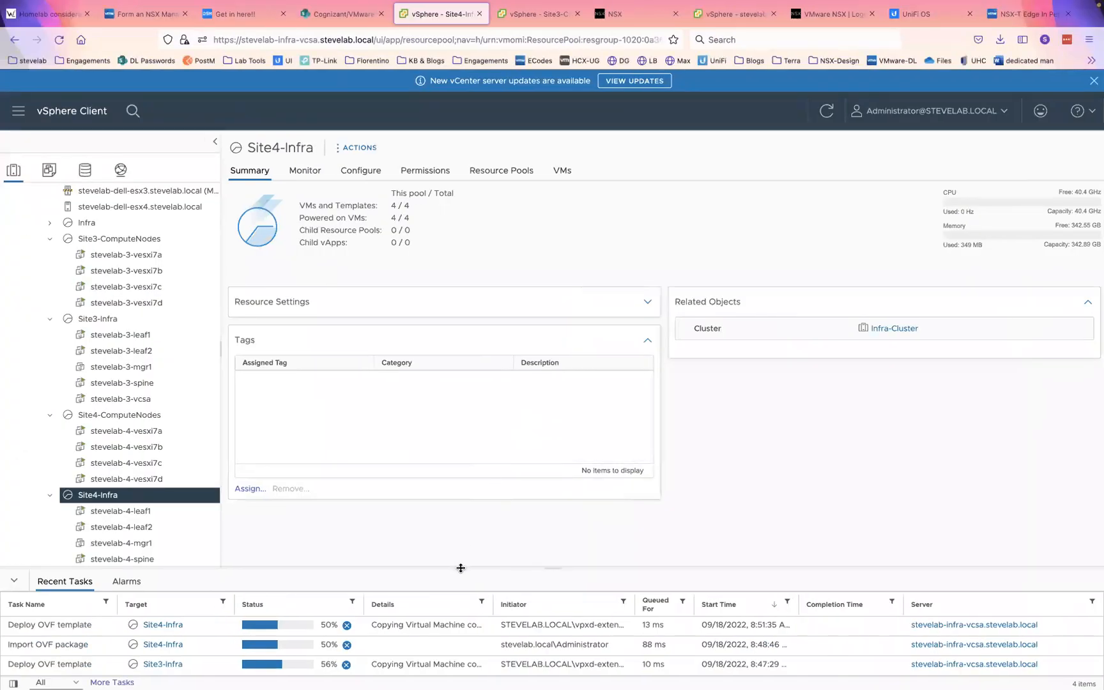
- Drag the Recent Tasks divider upward so all four OVF deploy and import tasks show
drag(461, 568, 474, 530)
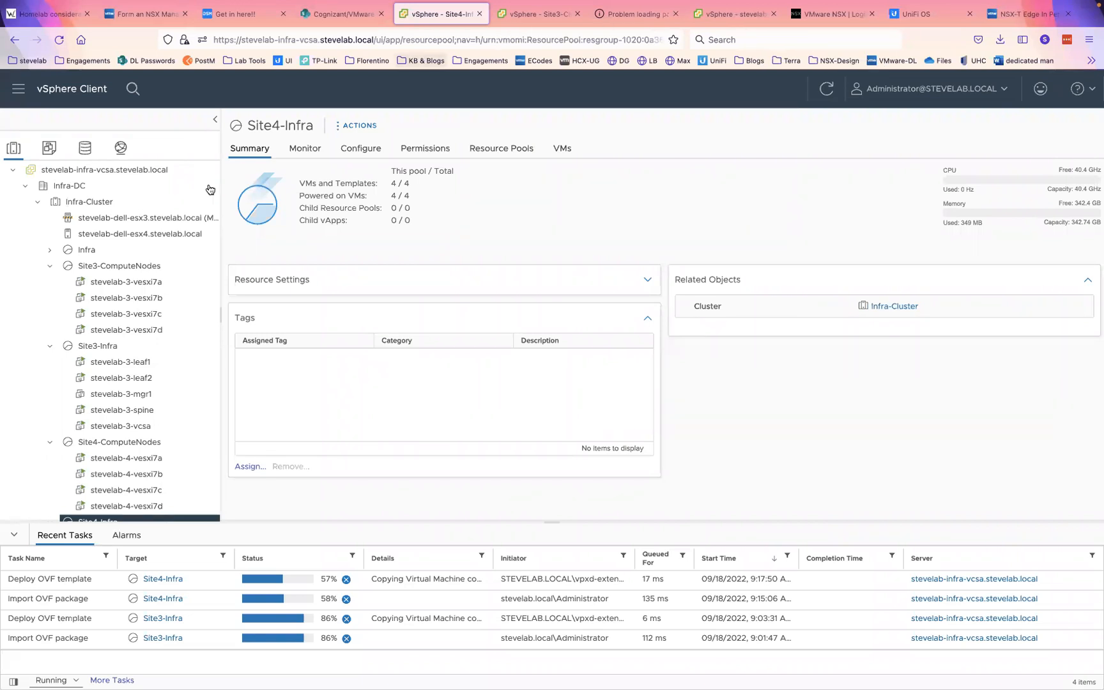
- Deploy an OVF template on Site3-Infra using local file 2nsx-unified-appliance-3.1.3.3.0.18844962.ova from Downloads
right_click(93, 351)
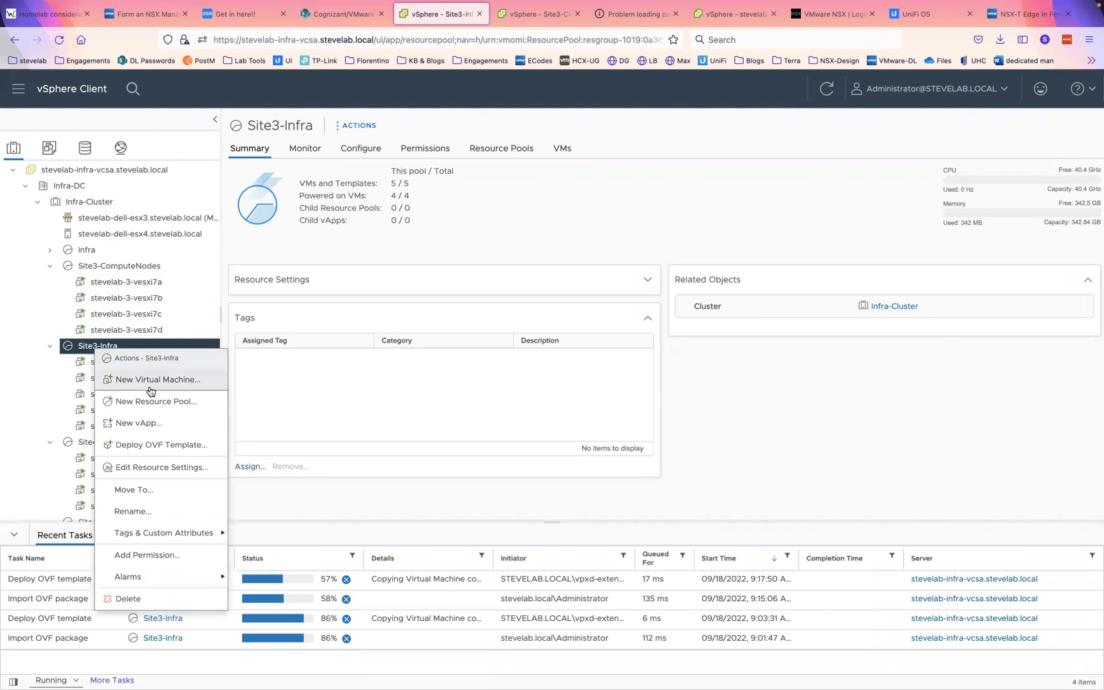
click(143, 446)
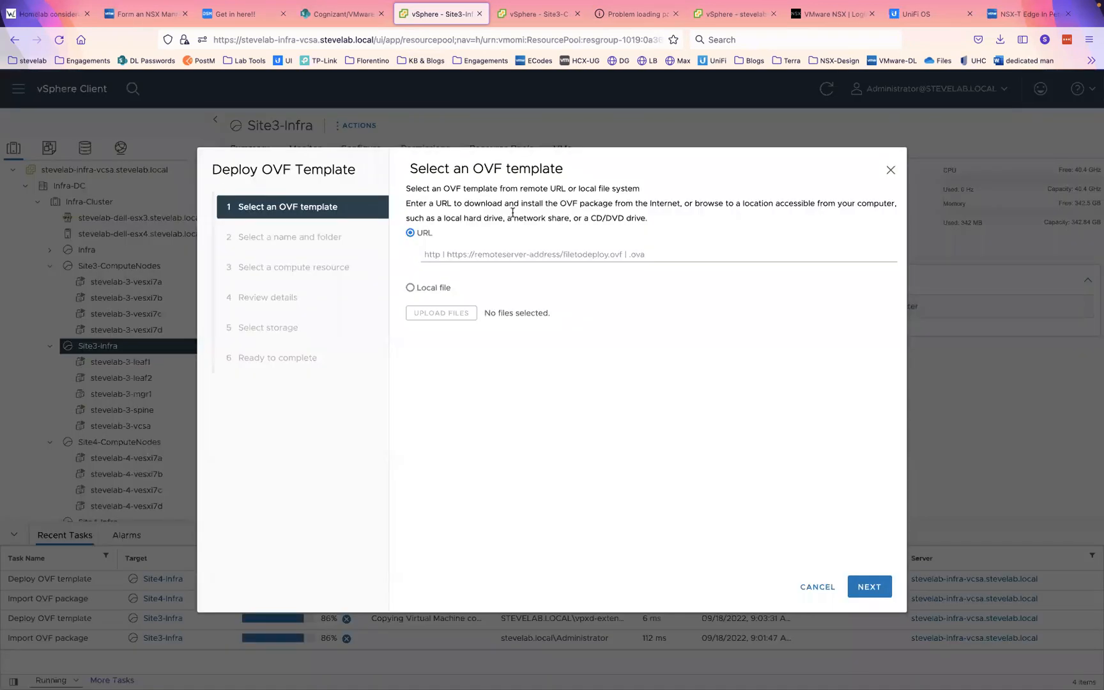
click(419, 287)
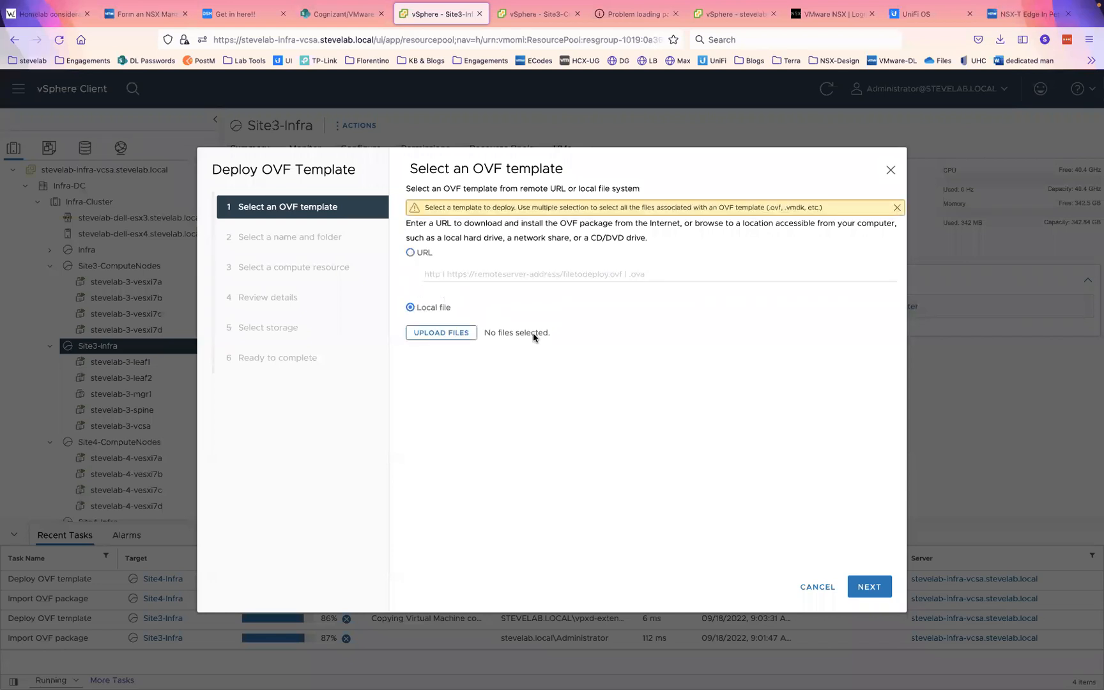
click(404, 333)
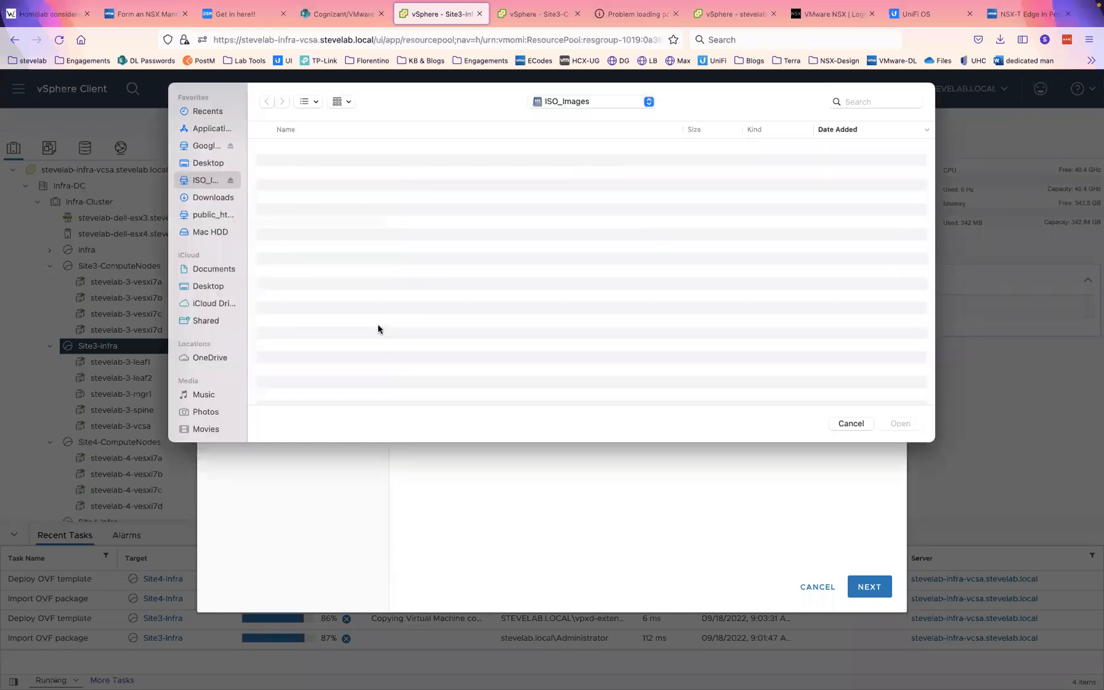
click(201, 197)
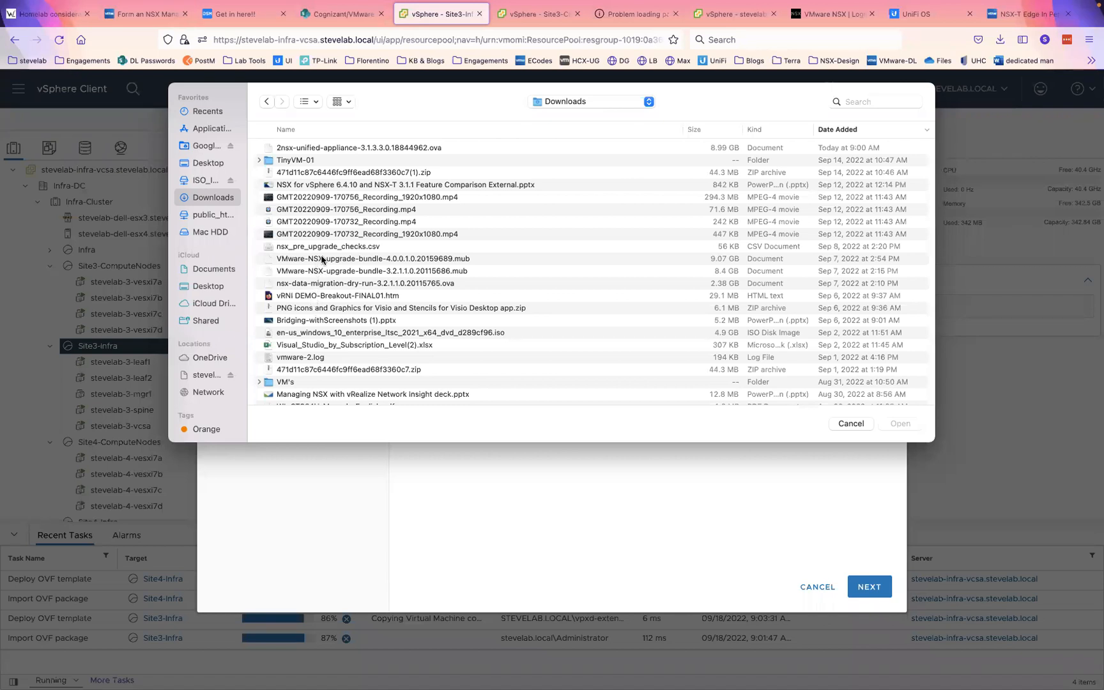
click(329, 285)
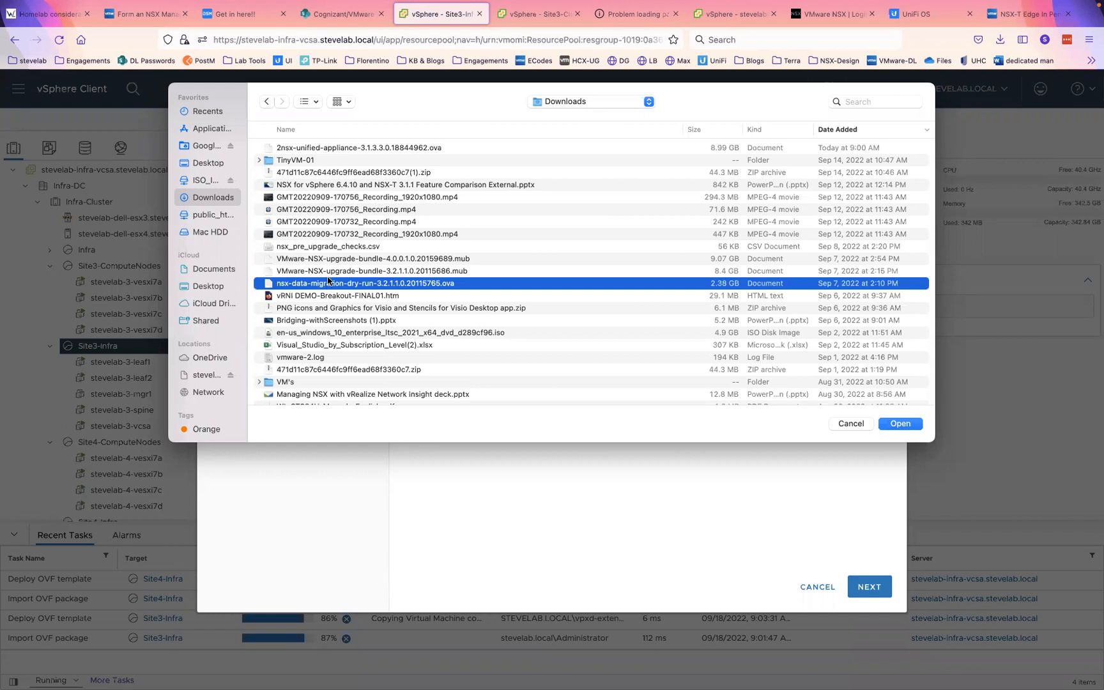
click(325, 148)
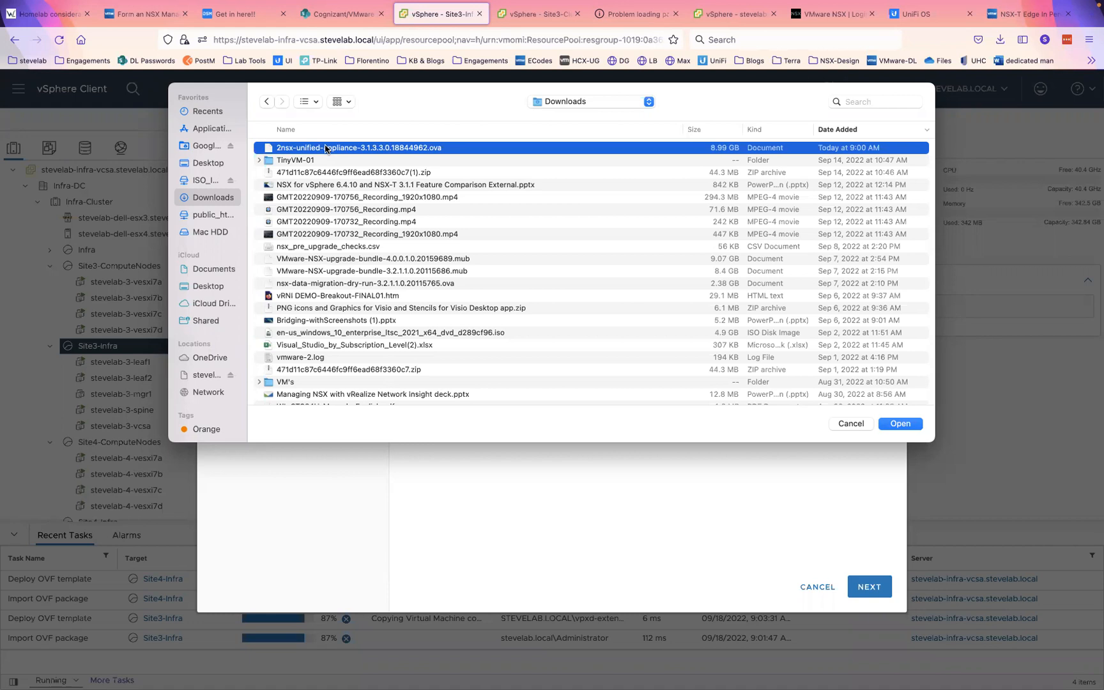
double_click(324, 148)
click(868, 586)
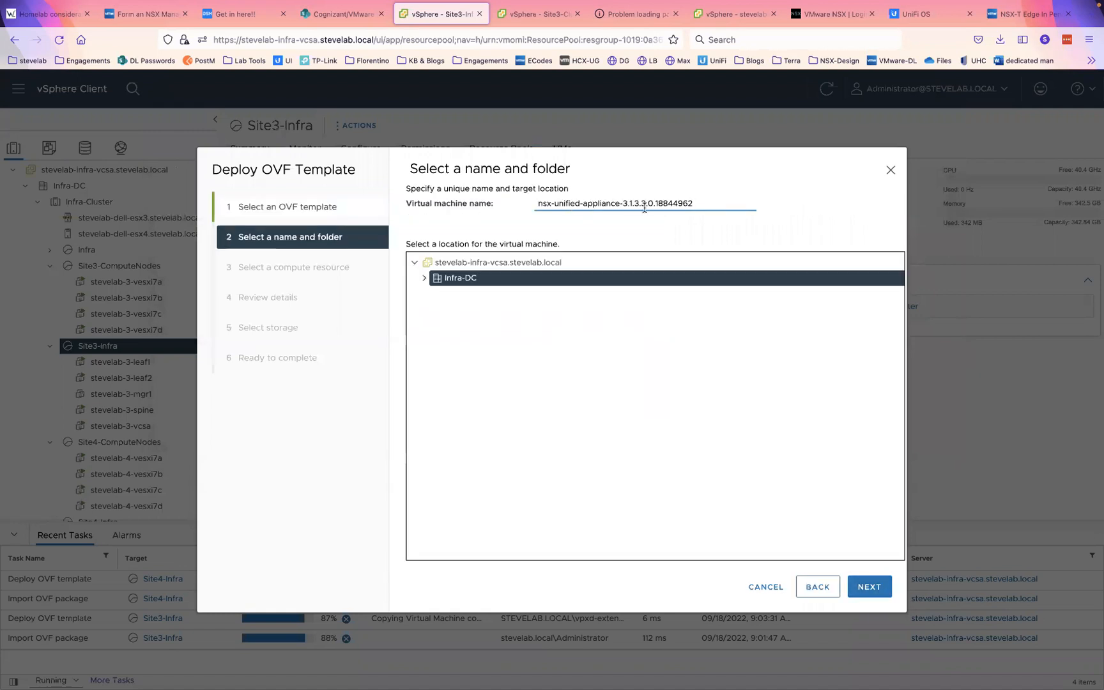
- Name the VM stevelab-3-gmgr1, keep Site3-Infra as compute resource, and accept the template details
triple_click(644, 208)
text(stevelab-3-gmgr1)
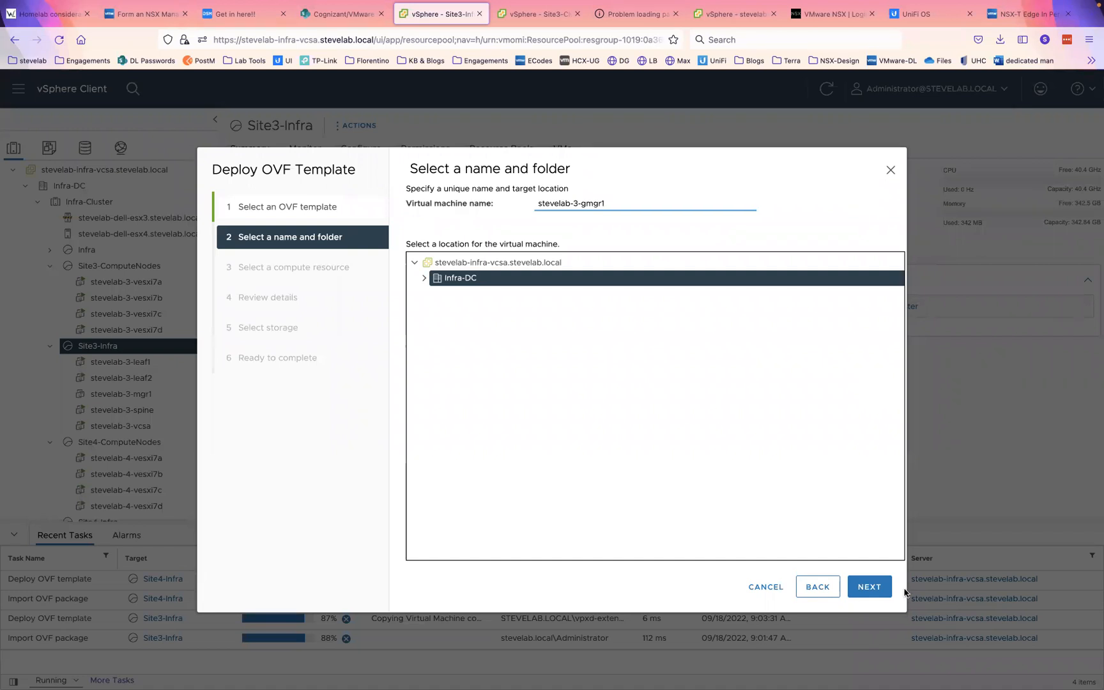
click(869, 587)
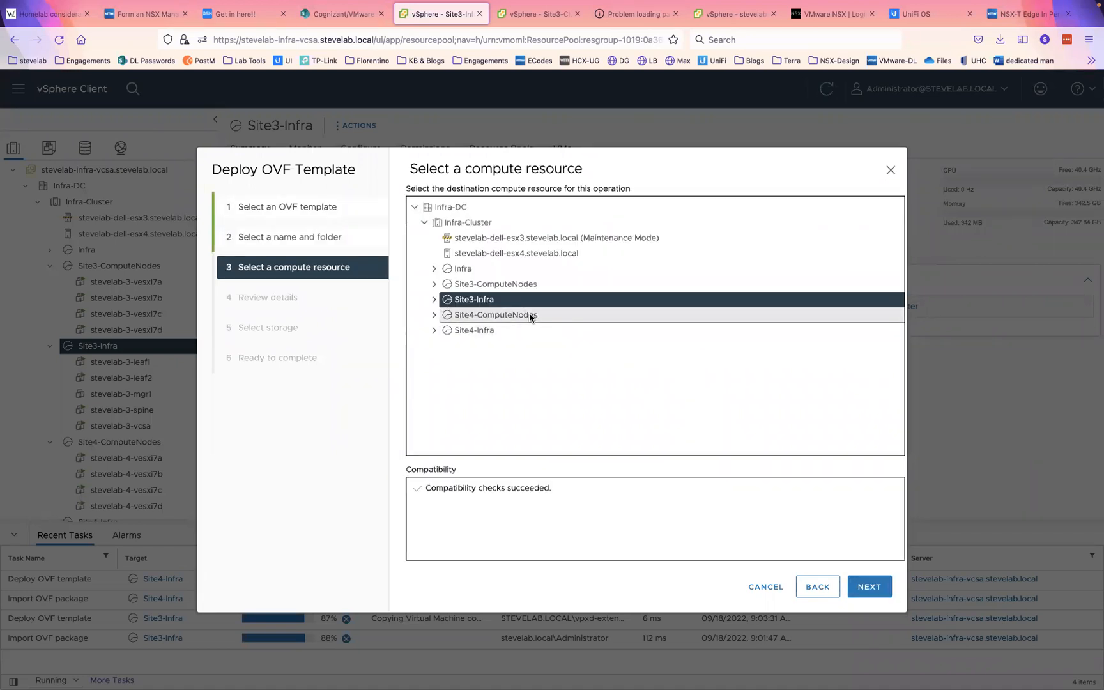
click(857, 585)
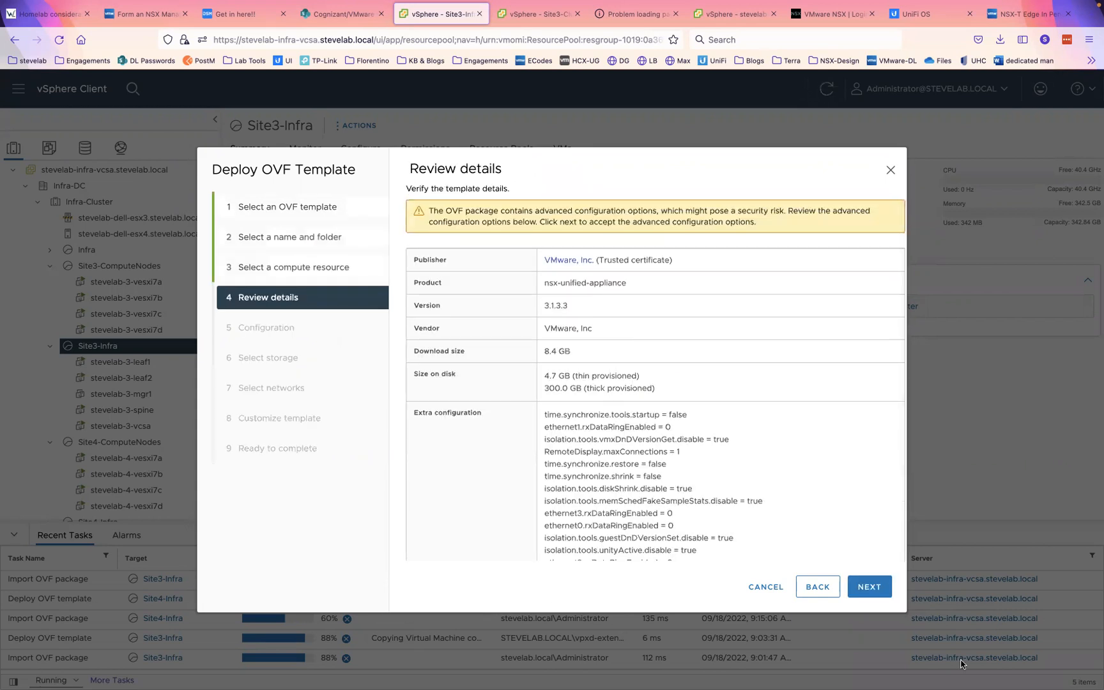
click(875, 592)
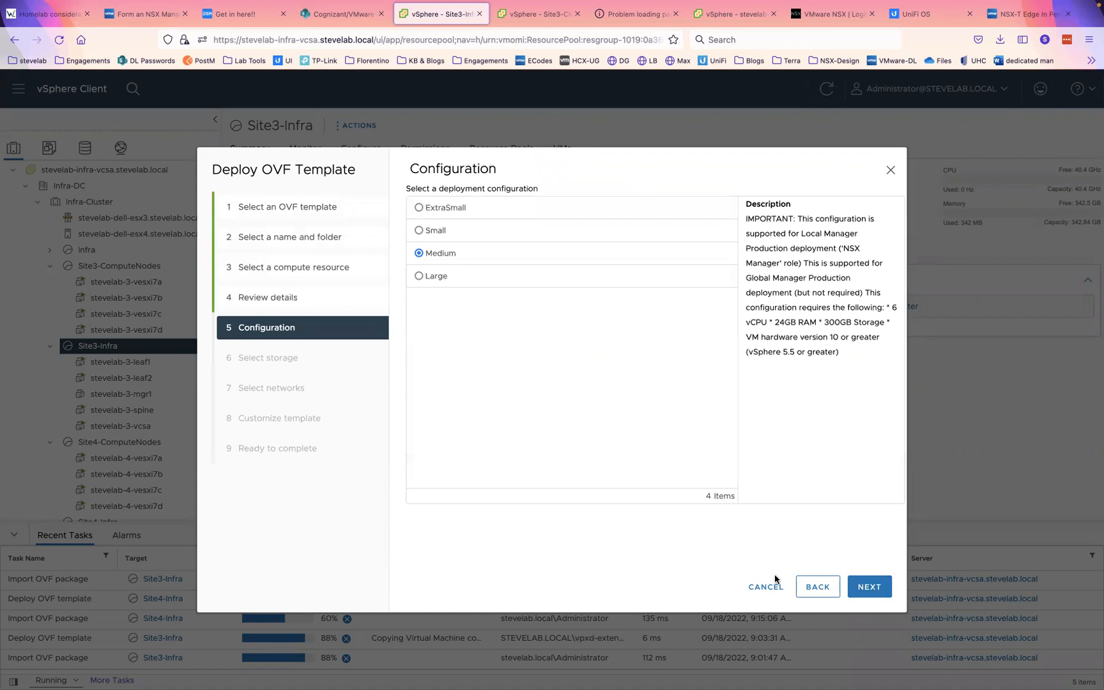
- Choose Small deployment size, datastore stevelab-nfs-pod3, and map Network 1 to VLAN30
click(419, 230)
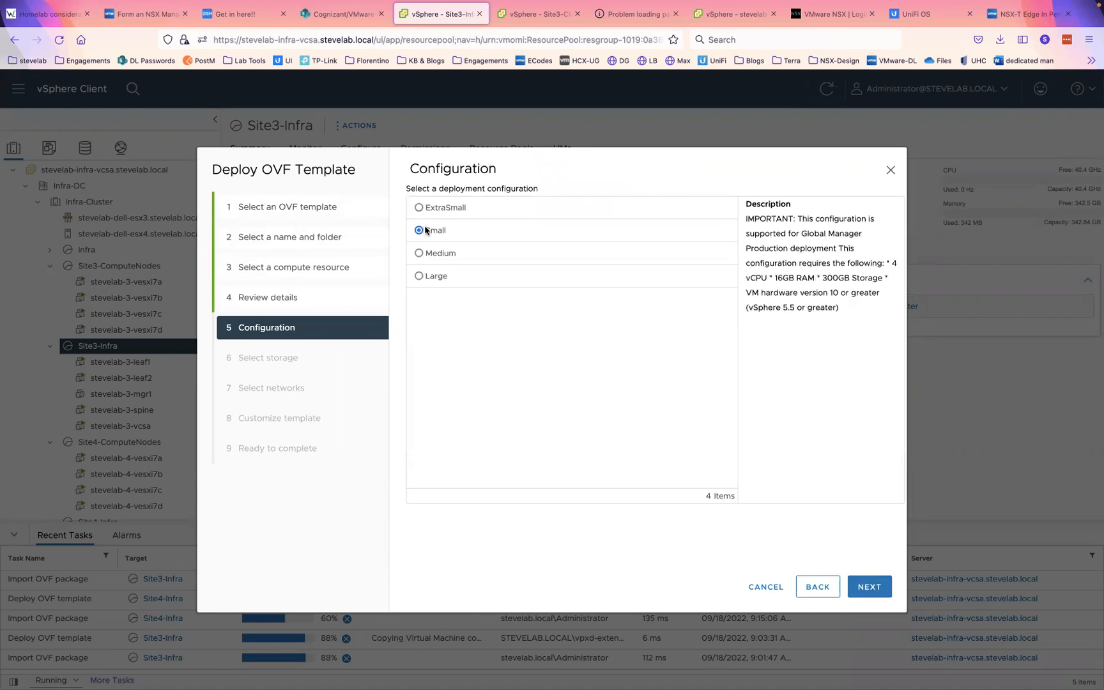
click(869, 588)
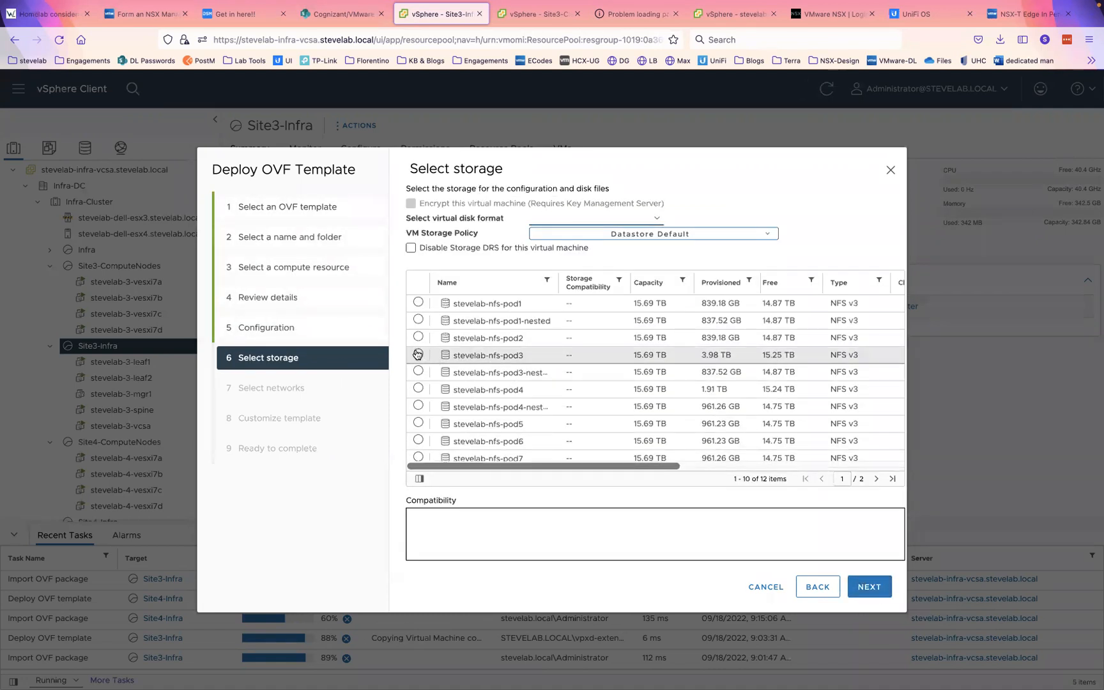
click(468, 358)
click(868, 586)
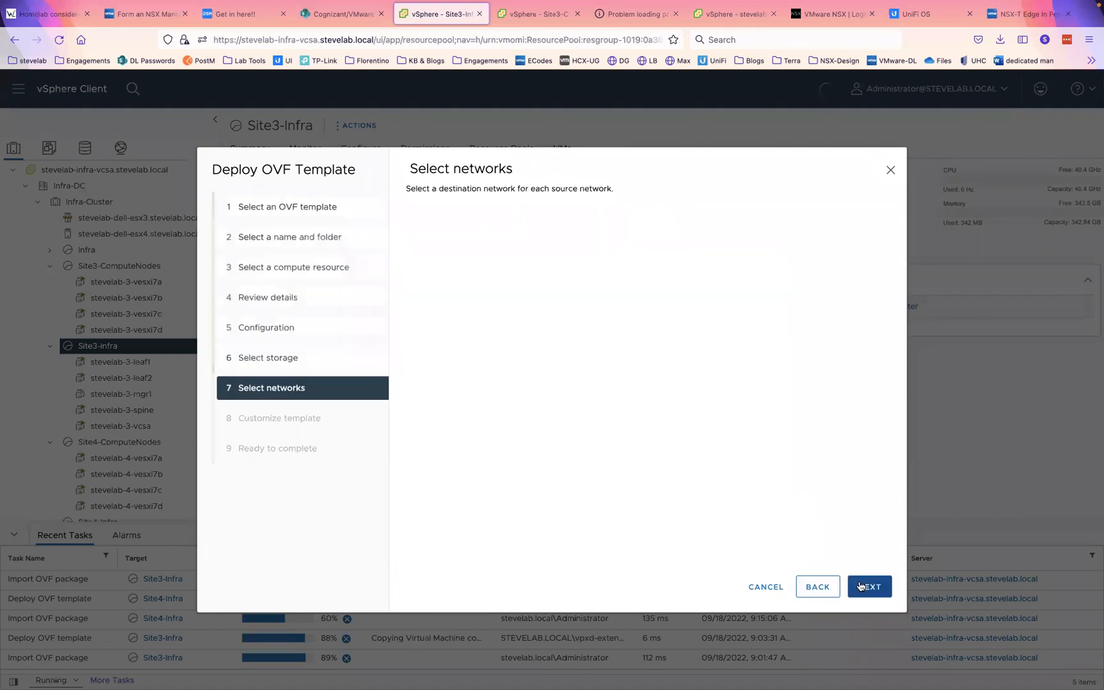
click(708, 246)
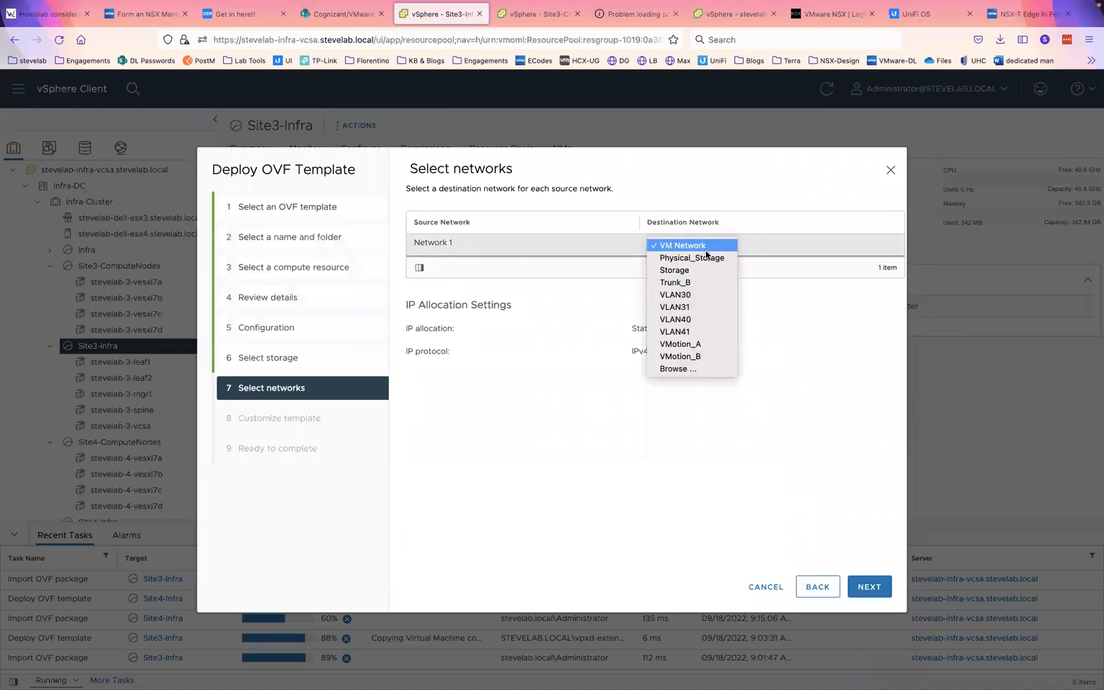
click(696, 297)
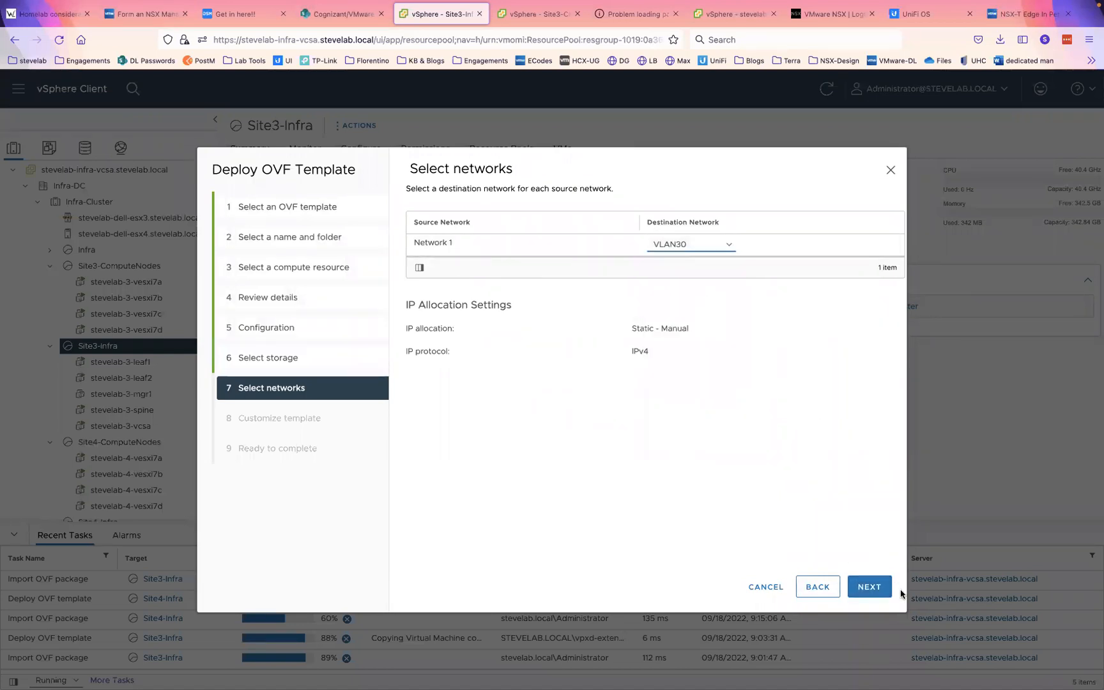
click(872, 586)
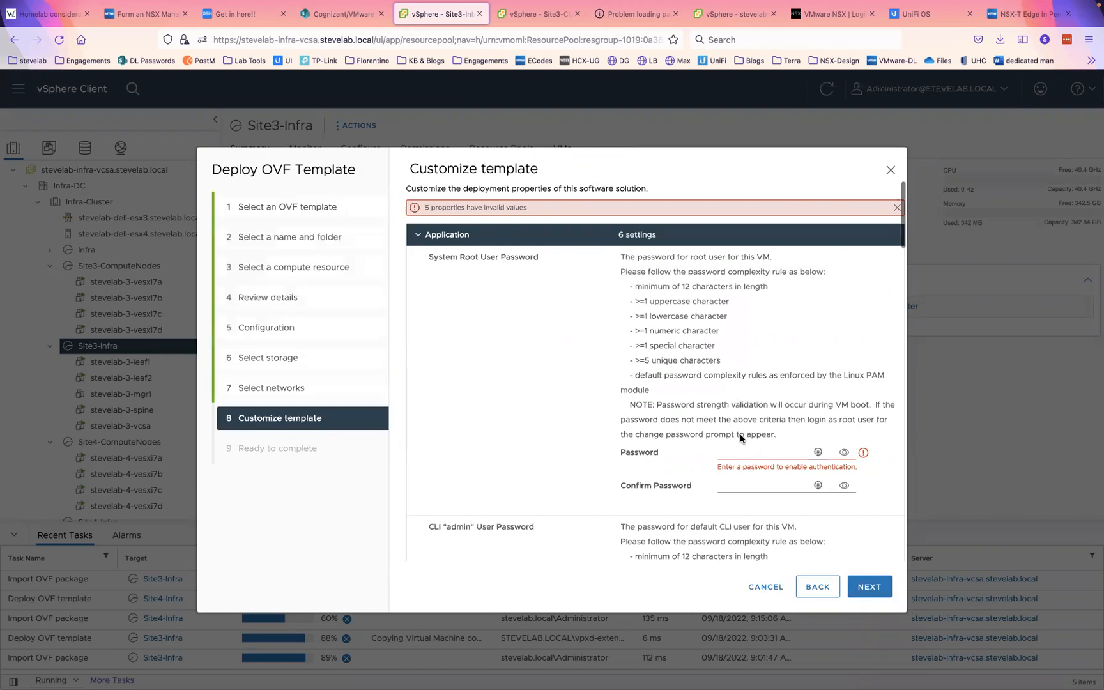
- Fill the root and CLI admin passwords and their confirmations from saved browser credentials
click(743, 451)
click(757, 486)
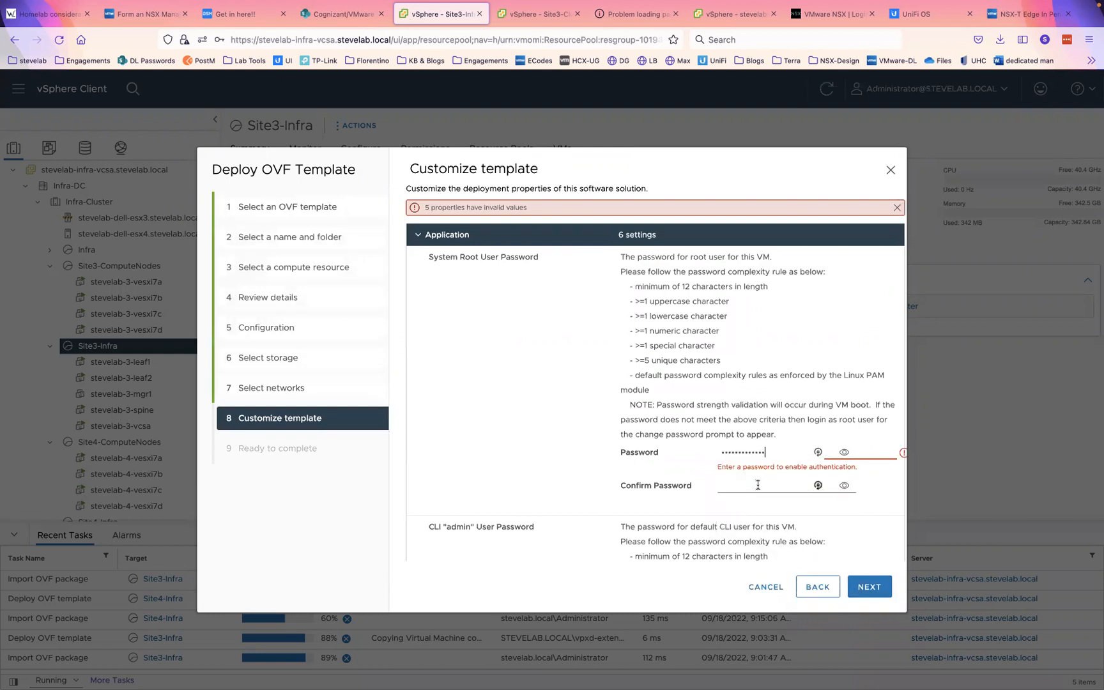
click(758, 486)
click(764, 311)
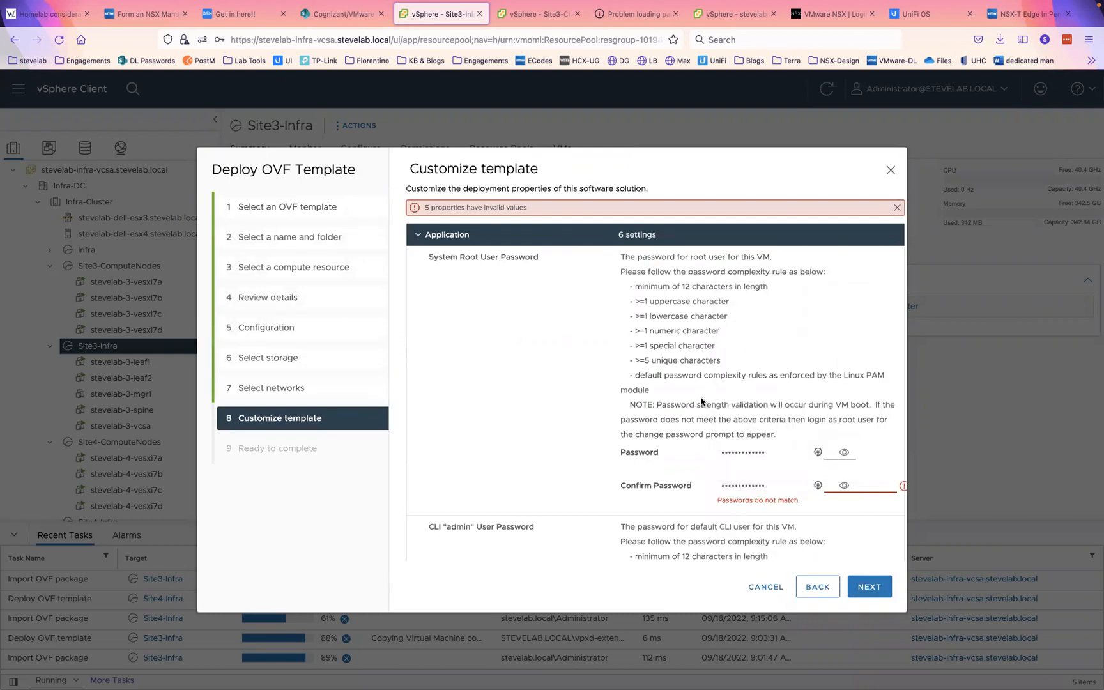
scroll(702, 402, down, 5)
click(732, 450)
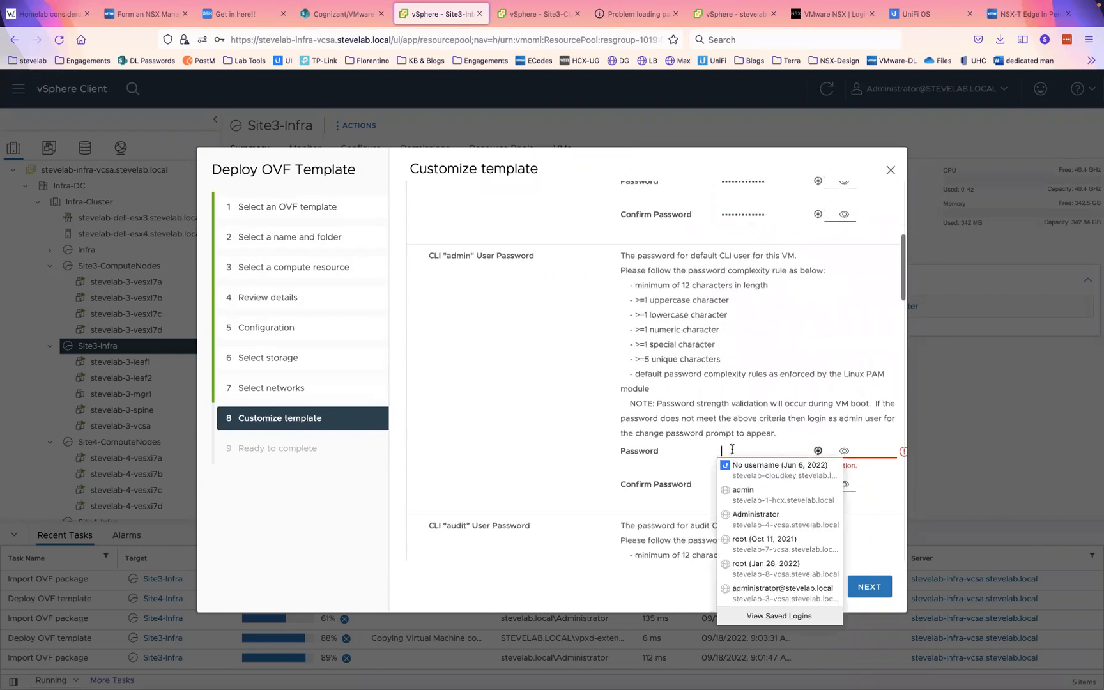
click(741, 493)
click(741, 486)
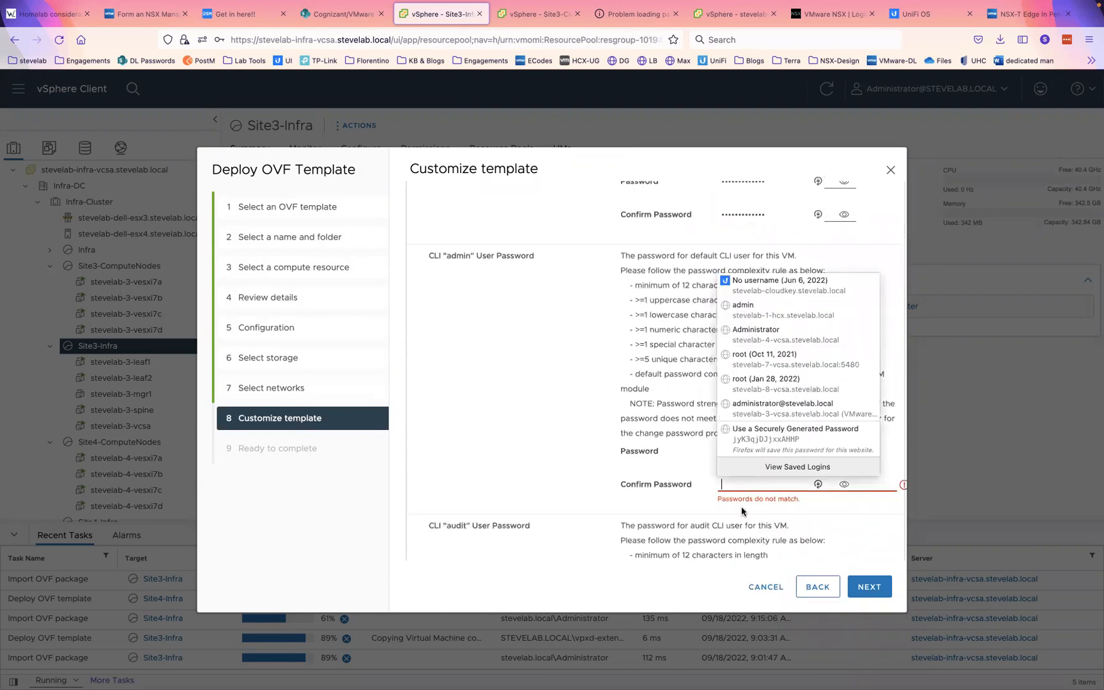
click(753, 300)
scroll(677, 388, down, 2)
scroll(676, 388, down, 10)
scroll(676, 384, down, 10)
- Set the appliance hostname to stevelab-3-gmgr1
click(671, 296)
text(ste)
key(BackSpace)
text(a)
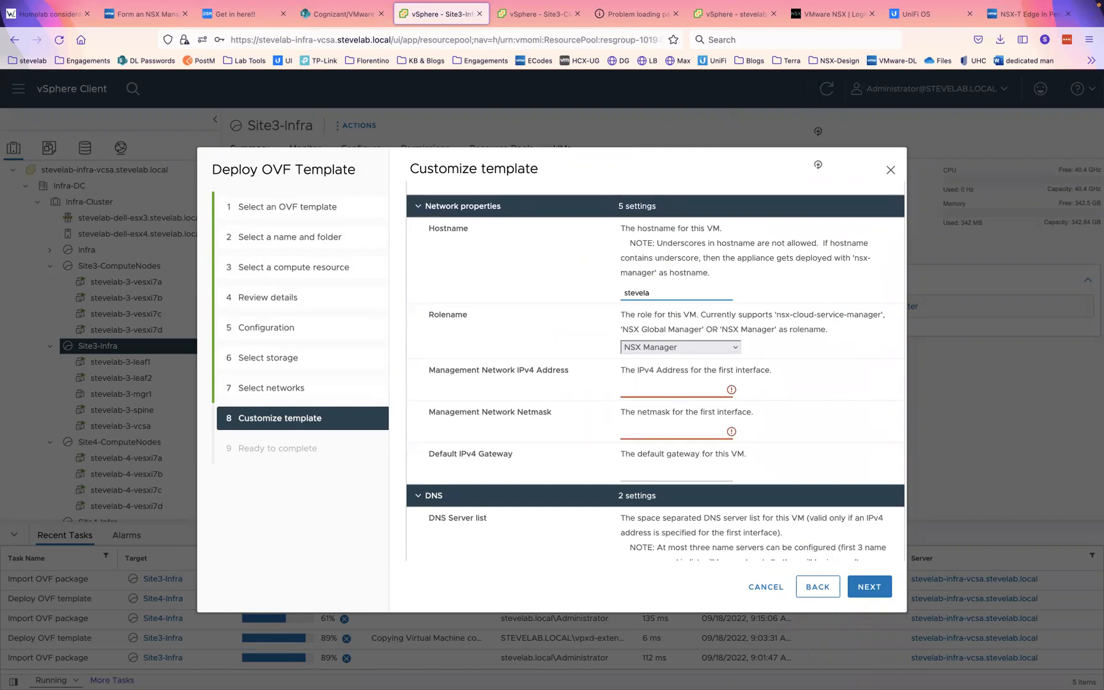
text(b)
text(.)
key(BackSpace)
text(-3-gmgr1)
- Set the role to NSX Global Manager and management IPv4 address to 192.168.30.194
click(674, 350)
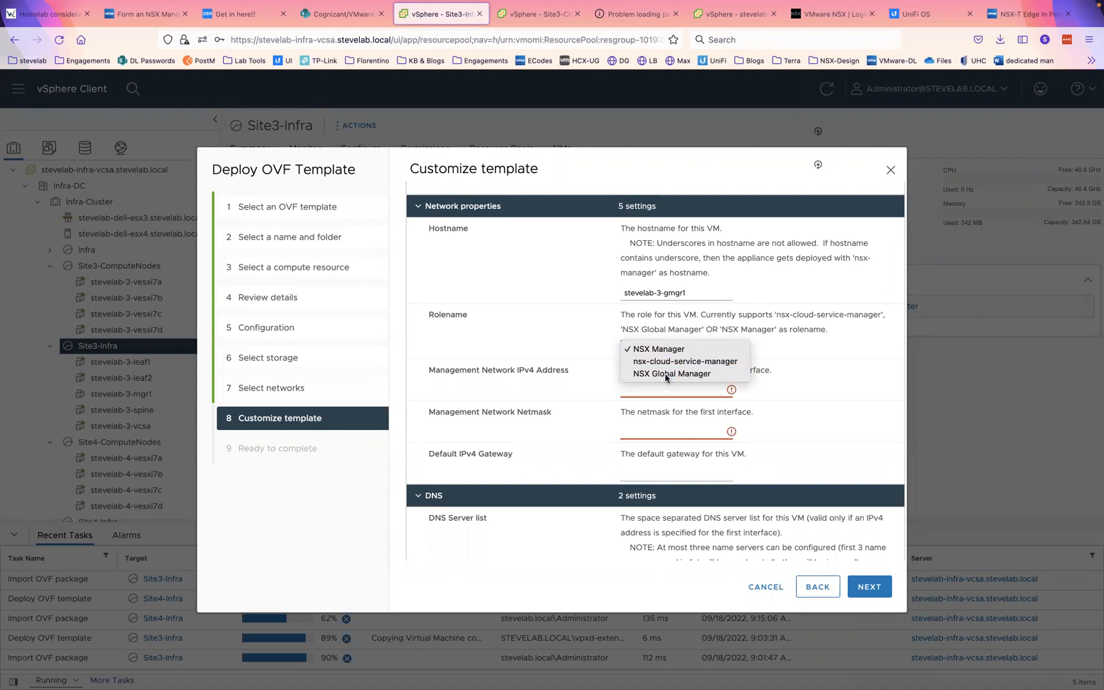
click(666, 376)
click(654, 391)
text(192)
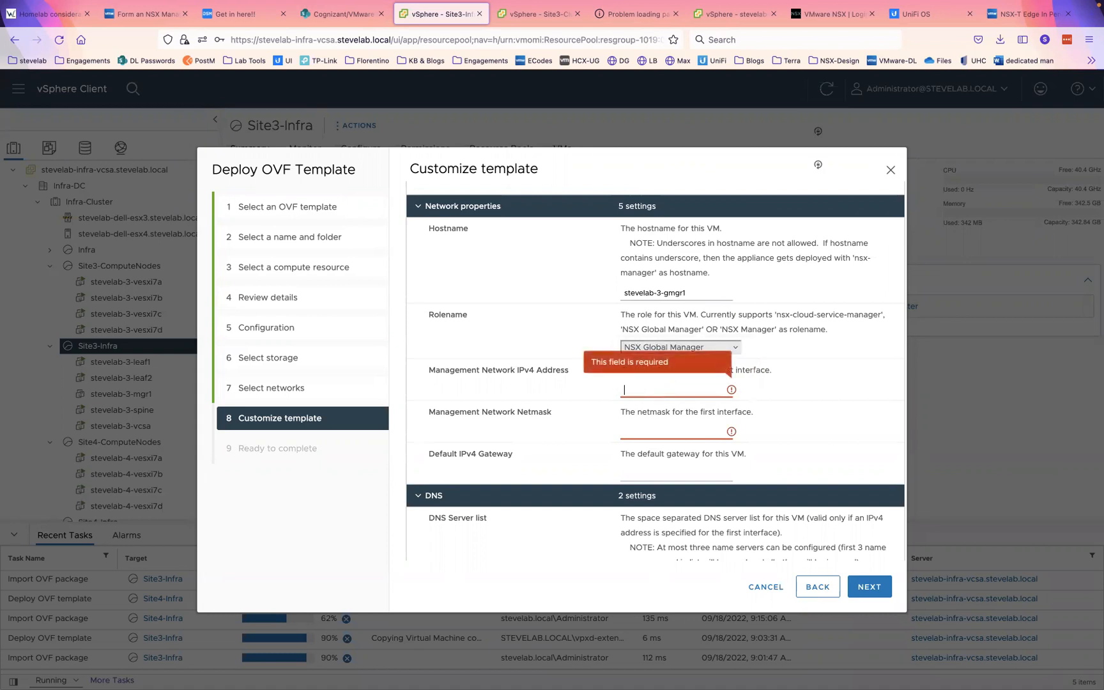
text(.168)
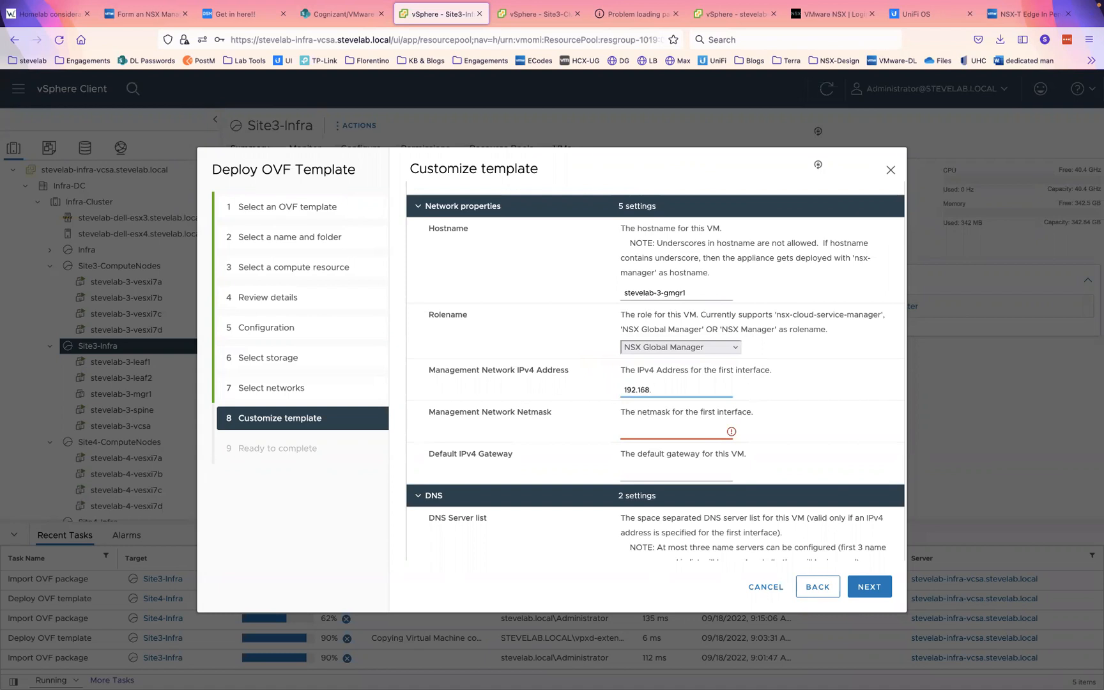
text(.30.194)
key(ctrl+Right)
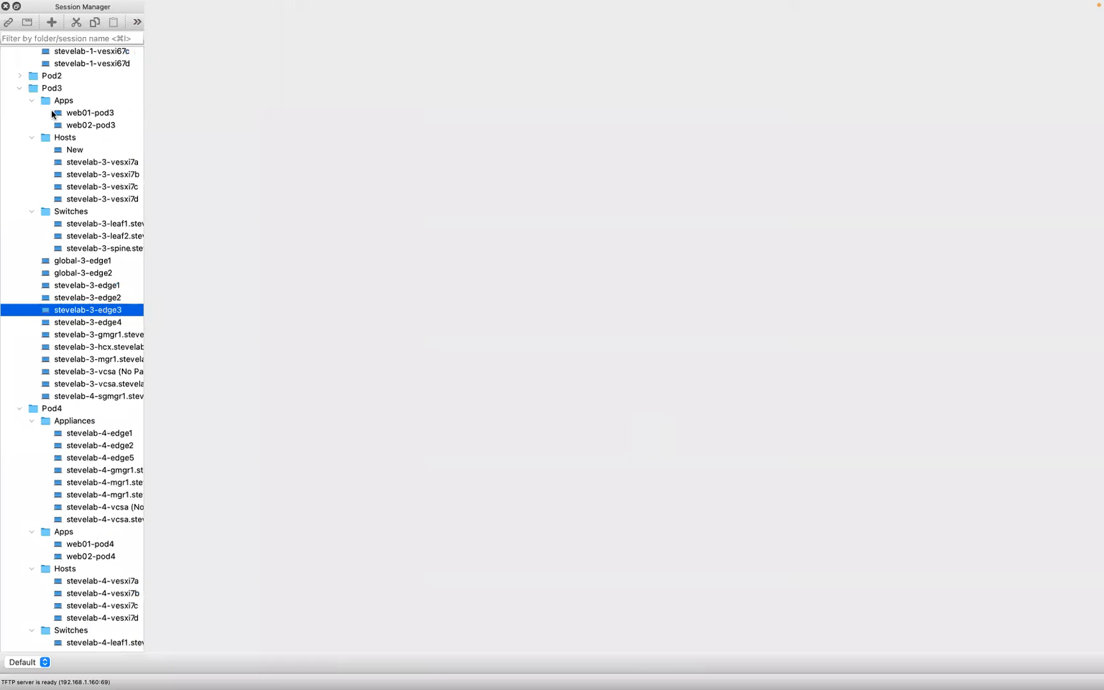
- Run nslookup stevelab-3-gmgr1 in the laptop's local terminal session to confirm it resolves
scroll(57, 106, up, 15)
double_click(72, 81)
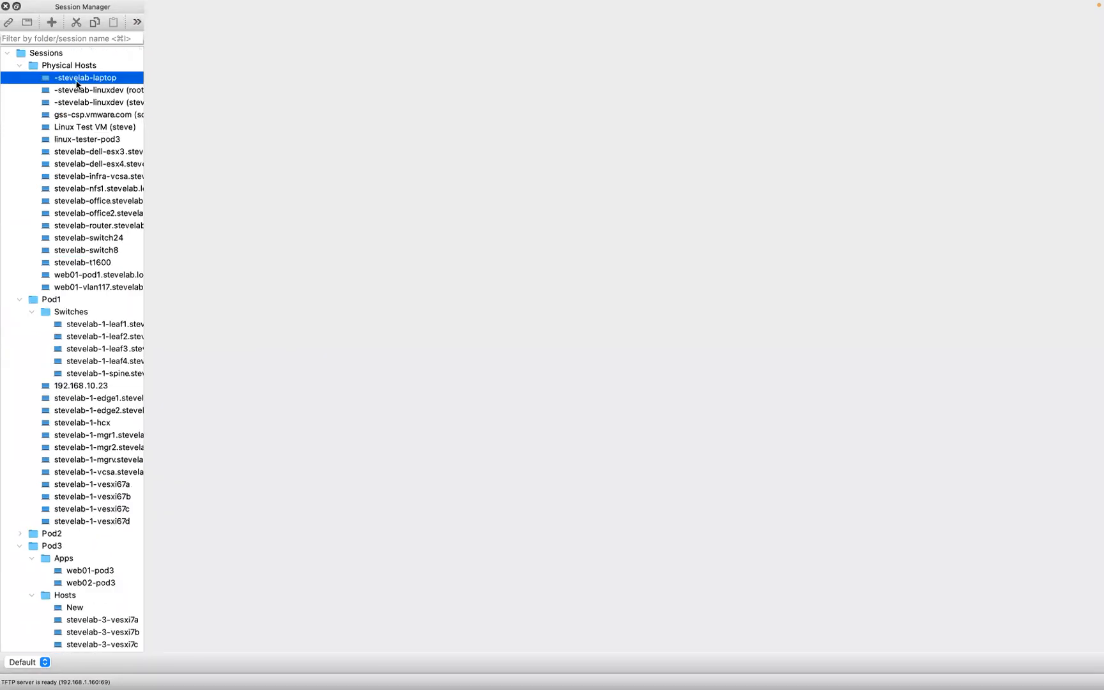
text(nslookup )
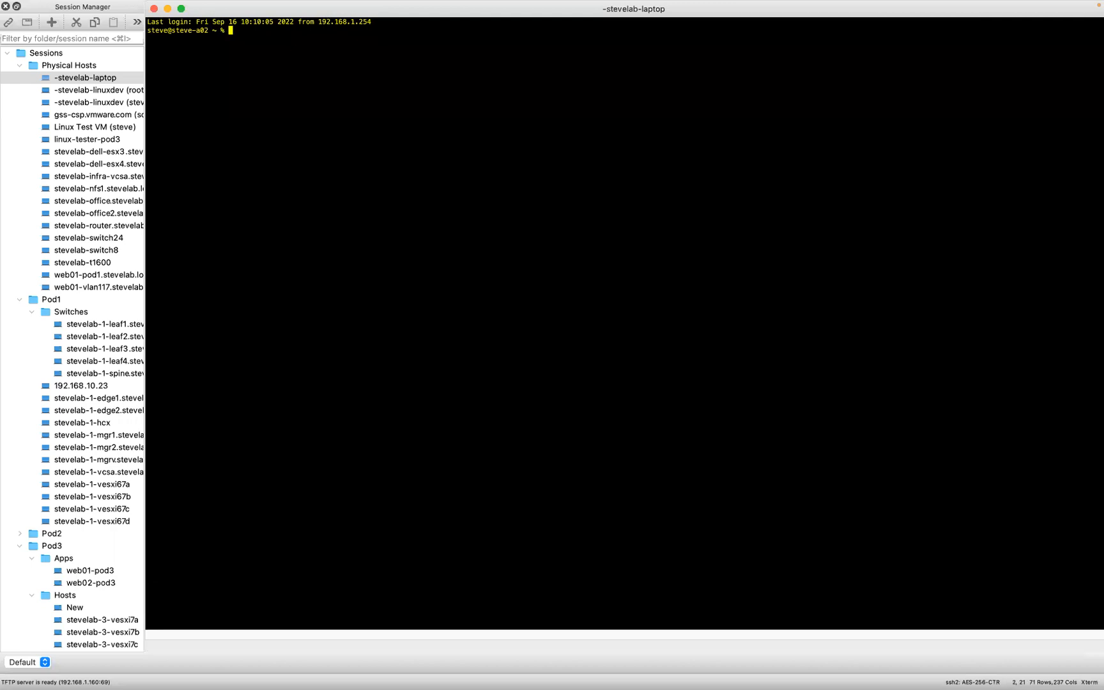
text(stevelab-3-gmgr1)
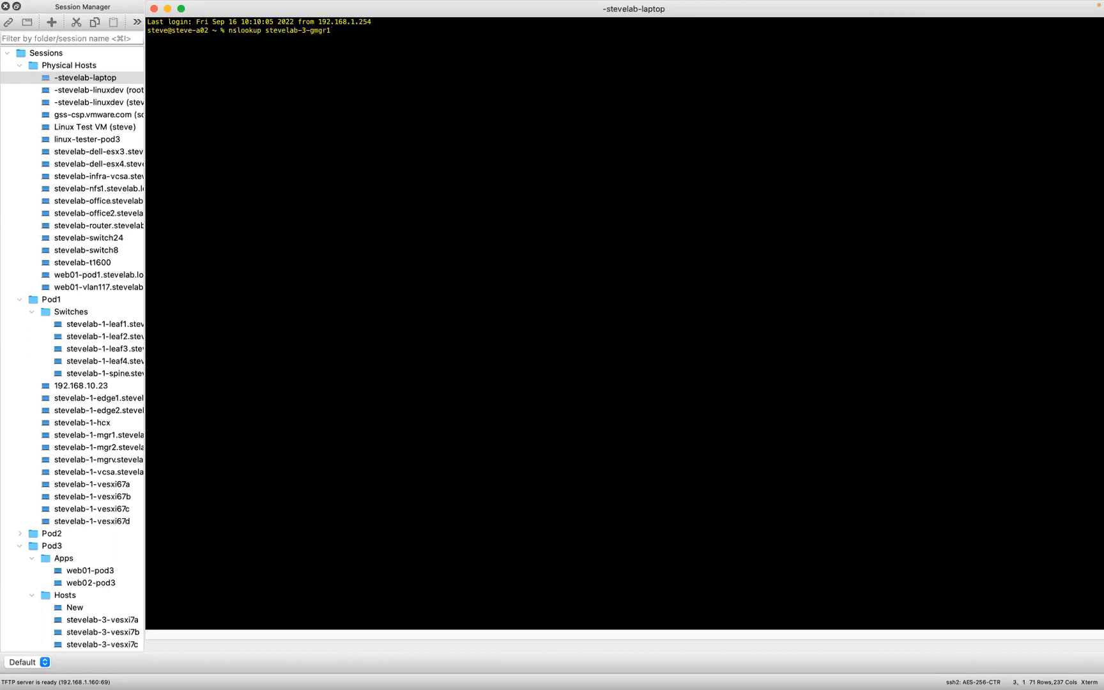
key(Return)
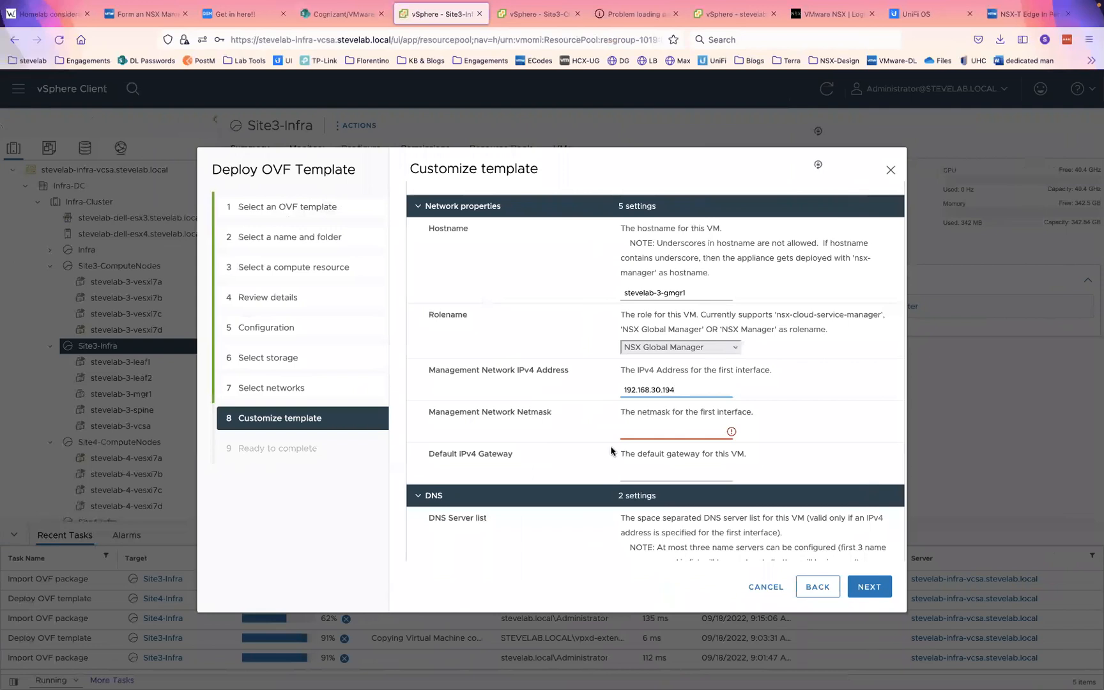
- Enter netmask 24, gateway 192.168.30.1 and DNS server 192.168.3.5
click(655, 431)
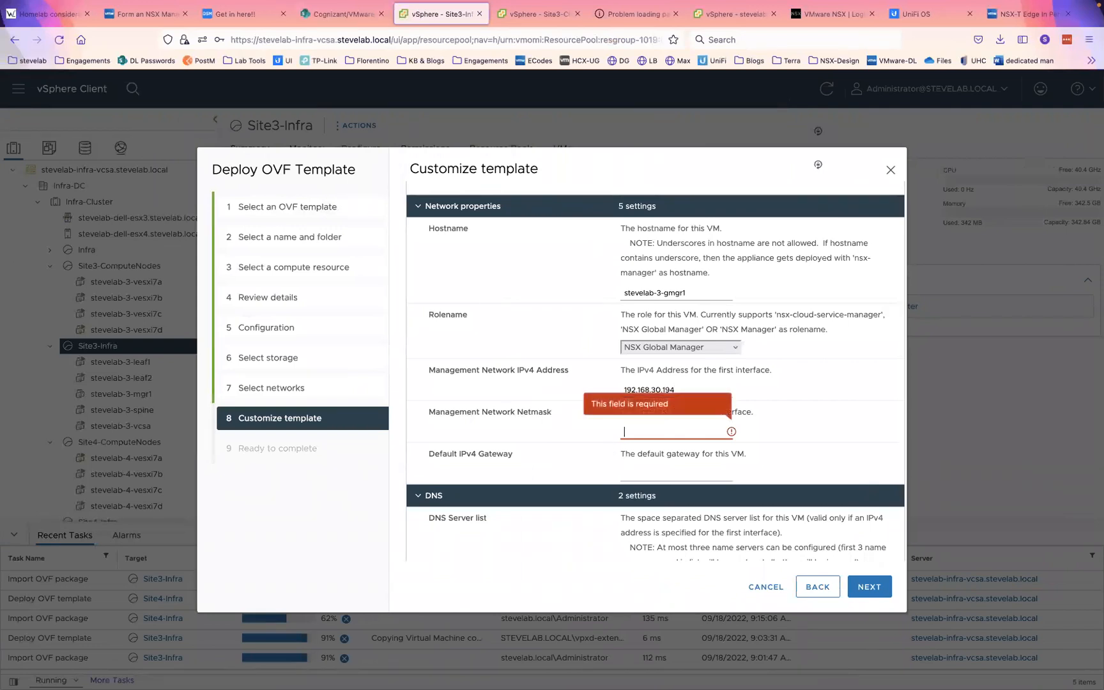
text(24)
key(Tab)
text(192.168)
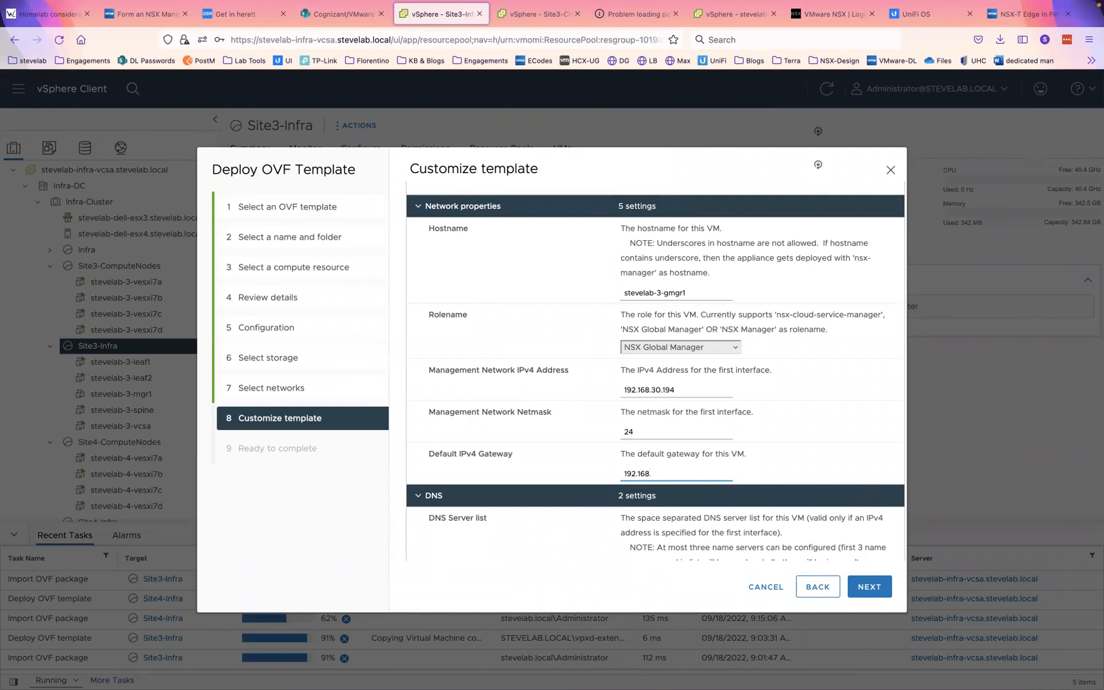
text(.30.1)
scroll(679, 480, down, 1)
scroll(679, 480, down, 5)
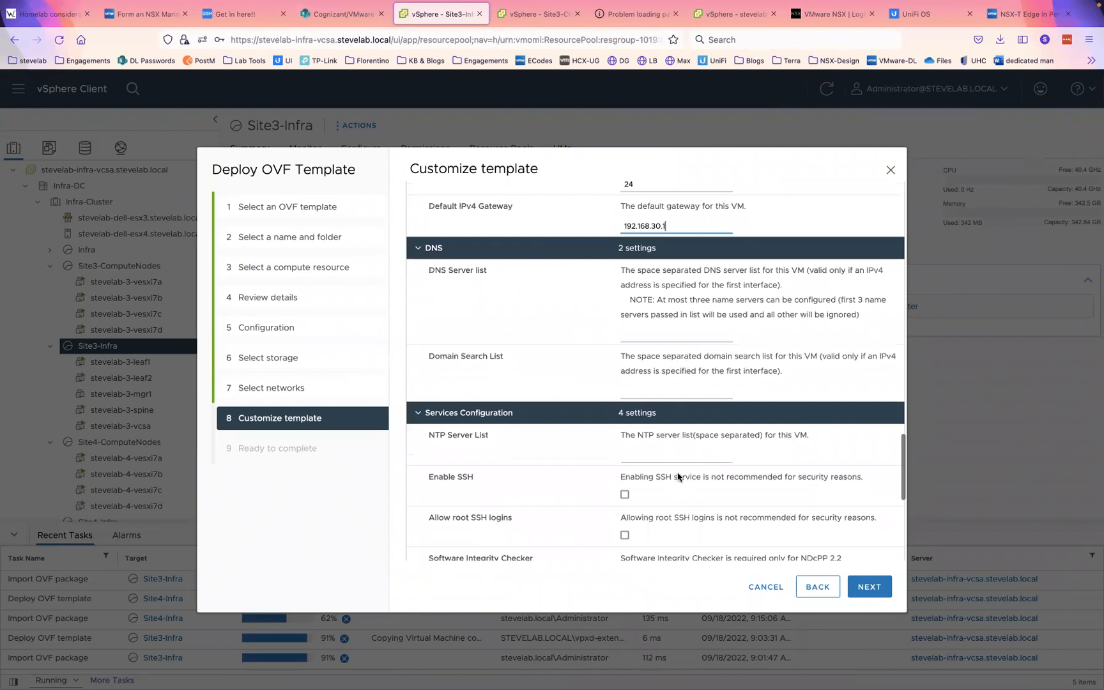
click(646, 301)
text(192.168.3.5)
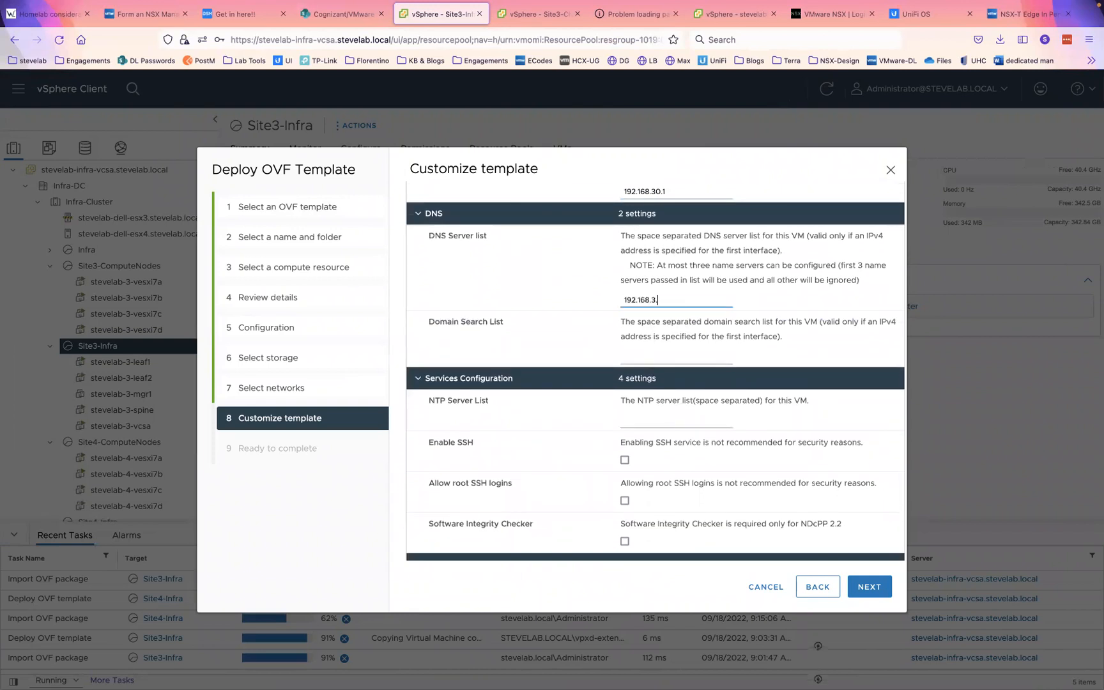
- Set search domain stevelab.local and NTP server pool.ntp.org, correcting the misplaced entry
click(631, 358)
text(pool.ntp.org)
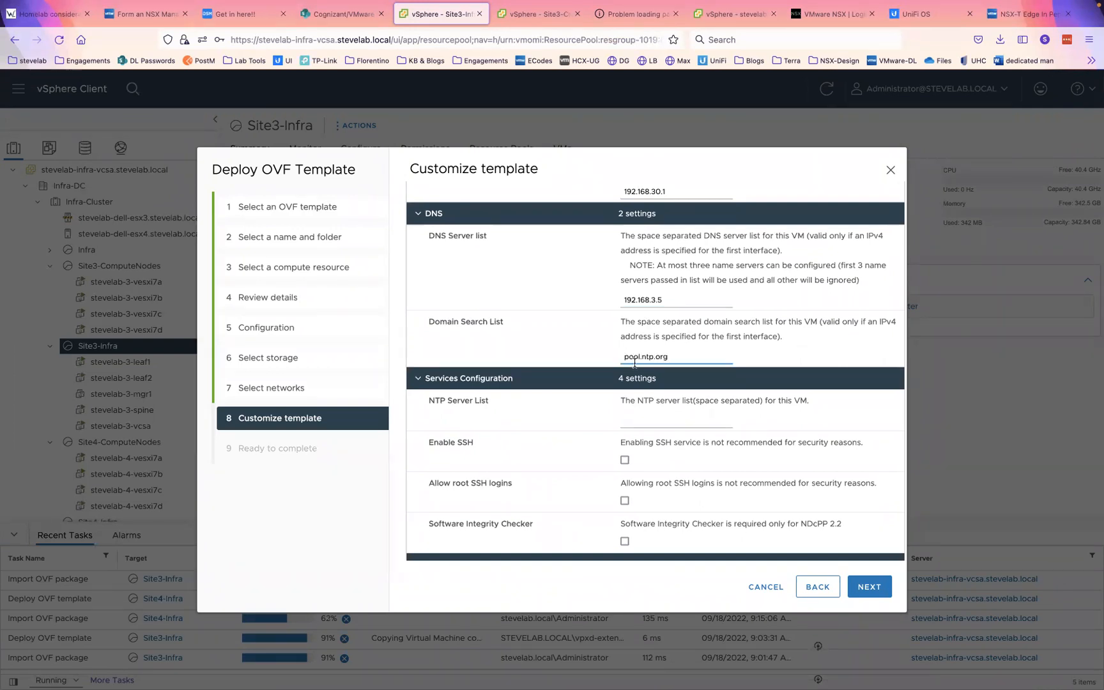
click(642, 420)
text(poo)
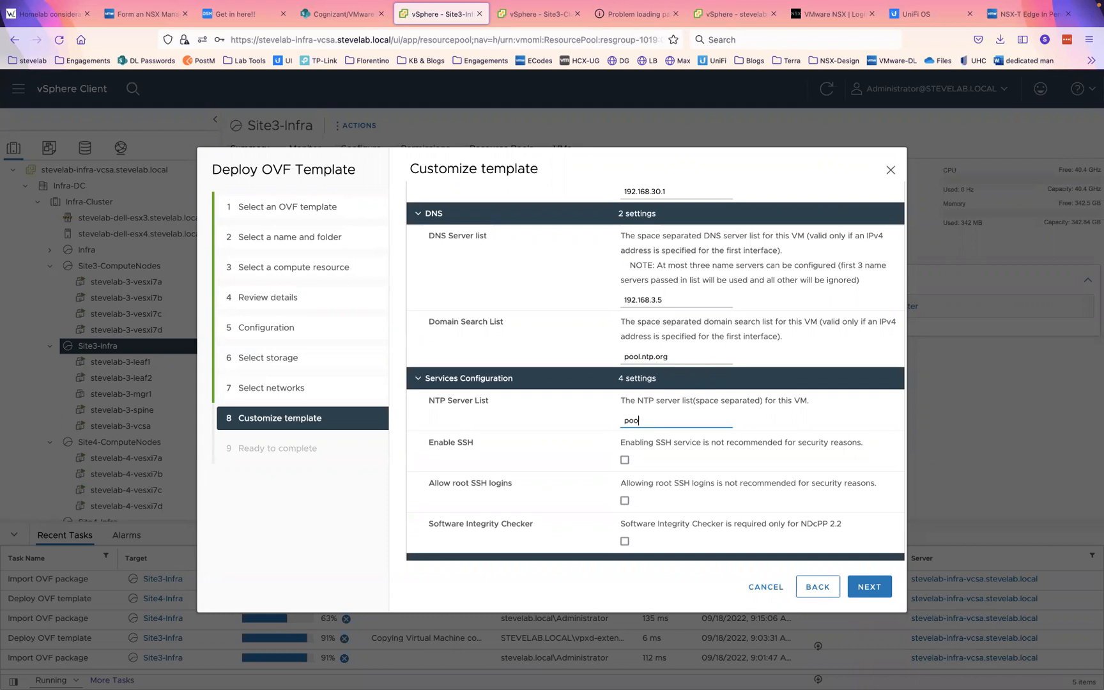
triple_click(666, 358)
text(stevelab.local)
key(Tab)
key(Tab)
click(678, 409)
click(667, 423)
text(l.ntp.org)
- Enable SSH and root SSH logins, then continue to the review page
click(624, 460)
click(624, 500)
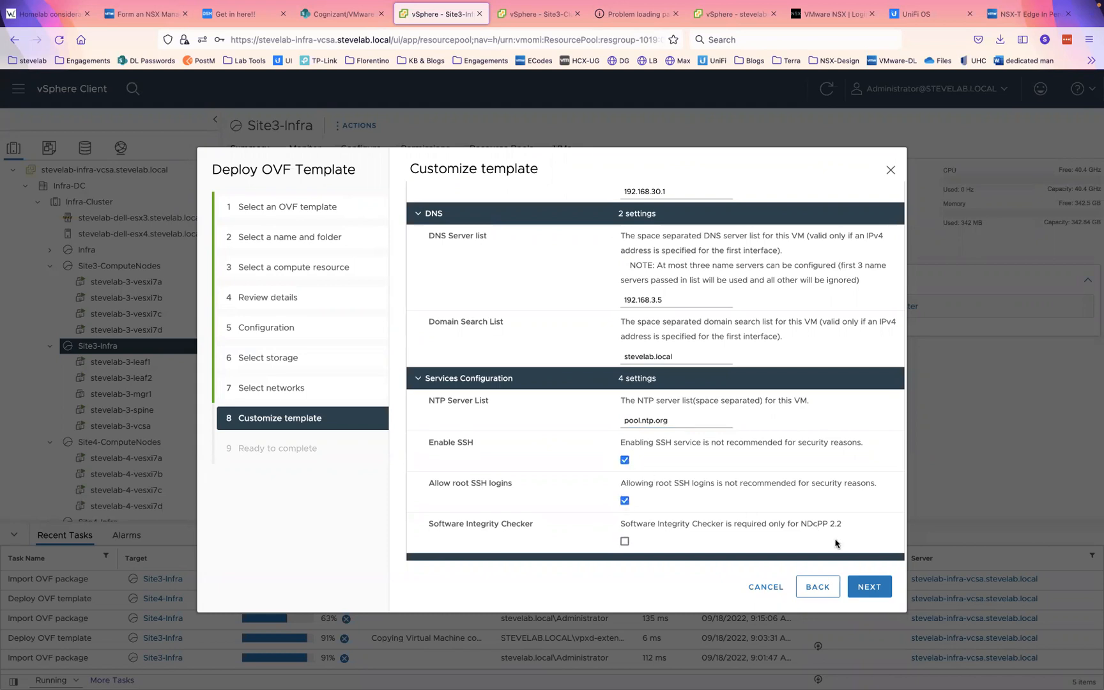
click(870, 588)
- Finish the stevelab-3-gmgr1 deployment, decline saving the password, and collapse both ComputeNodes folders
click(870, 587)
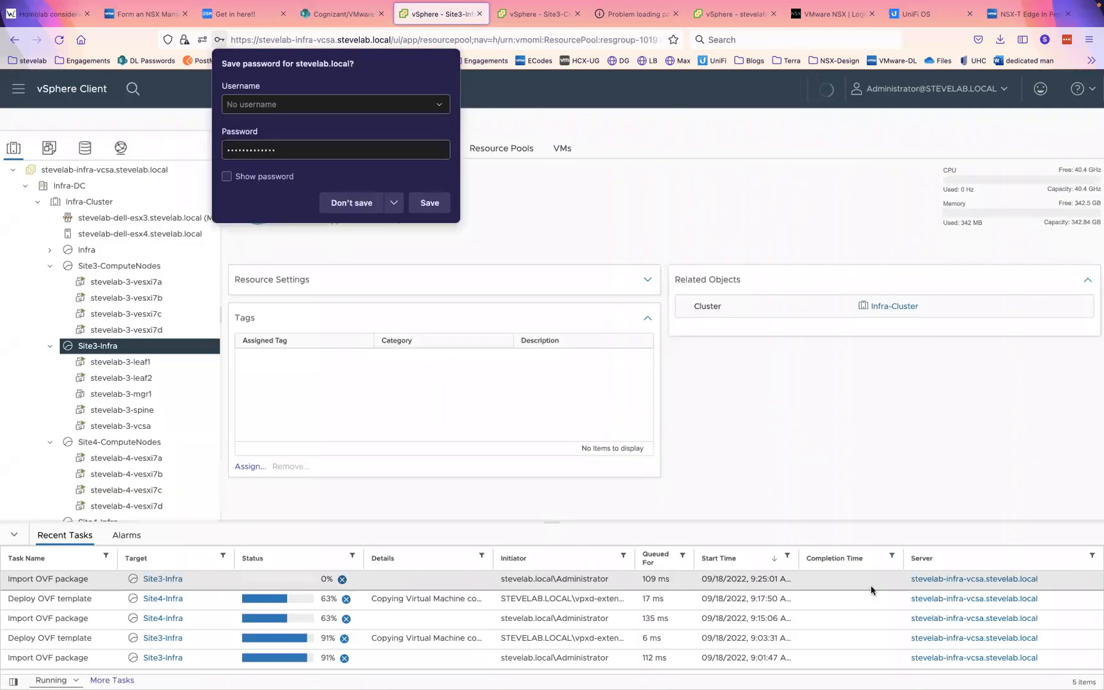
click(359, 203)
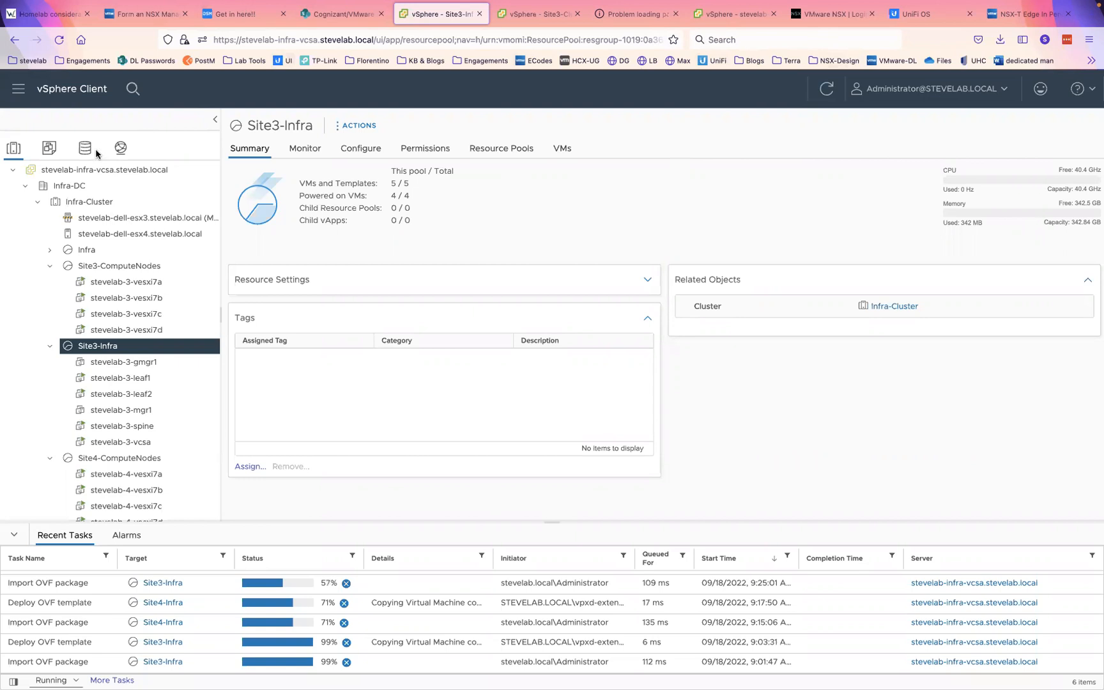
scroll(104, 425, down, 2)
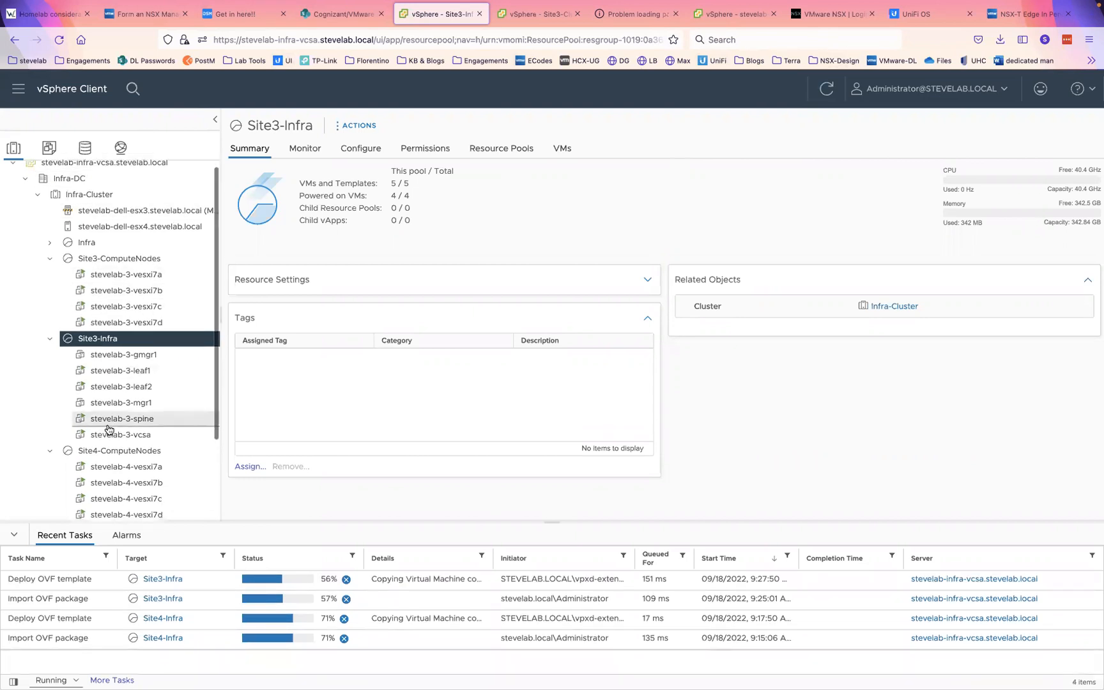
click(49, 442)
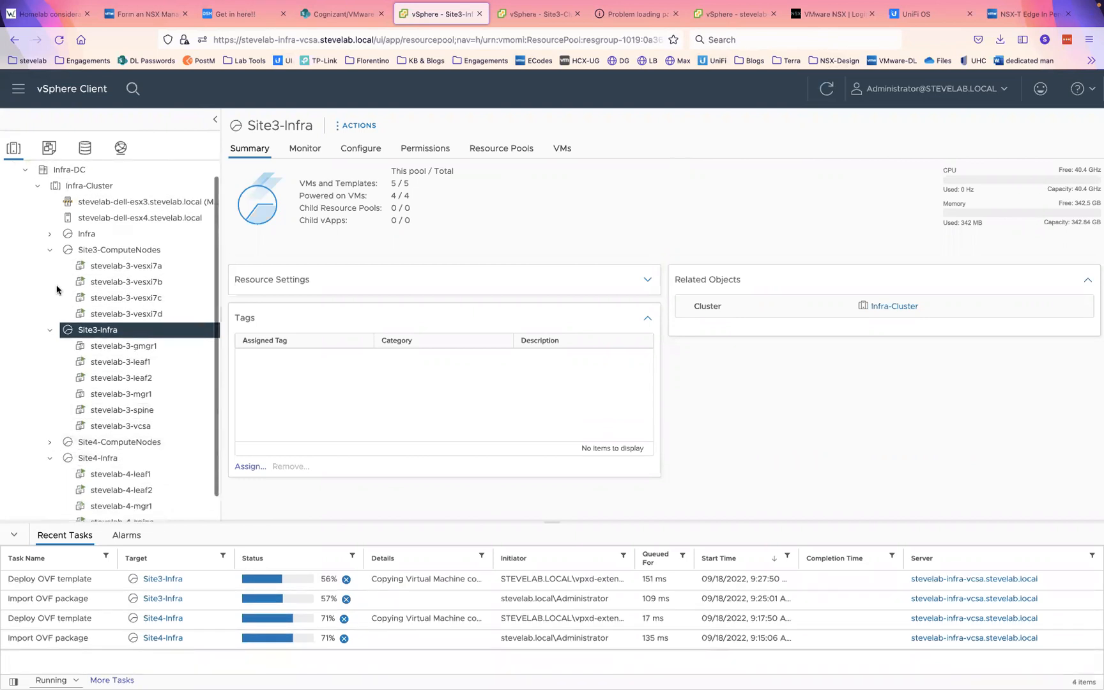
click(48, 250)
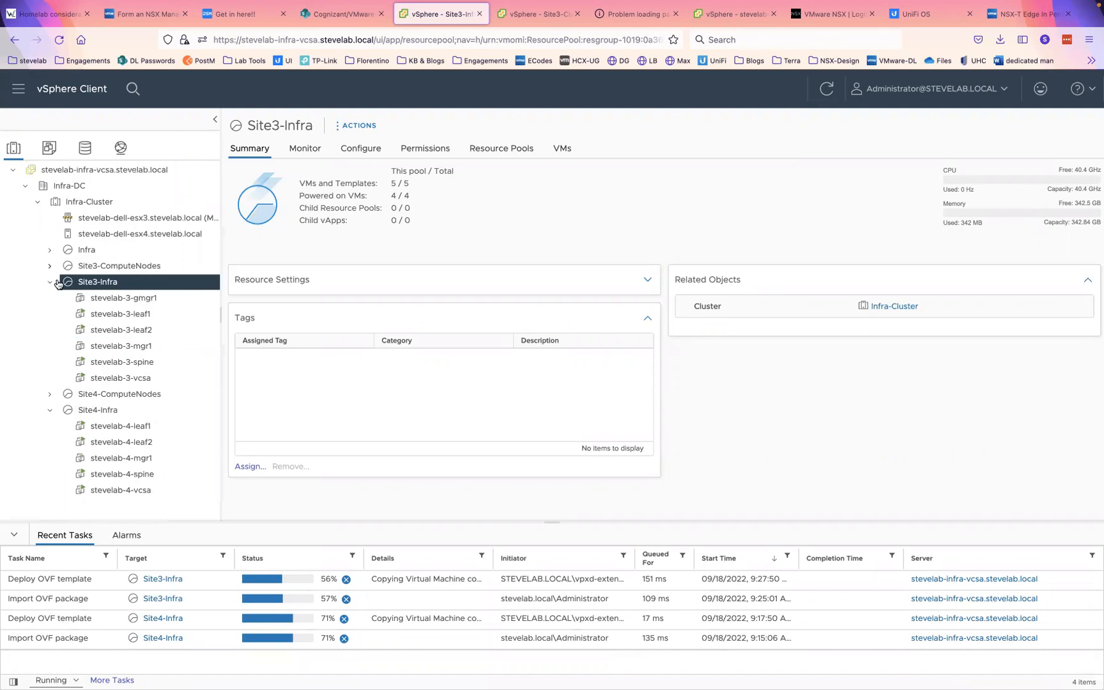
- Deploy an OVF template on Site4-Infra from local file nsx-unified-appliance-3.1.3.3.0.18844962.ova
right_click(101, 410)
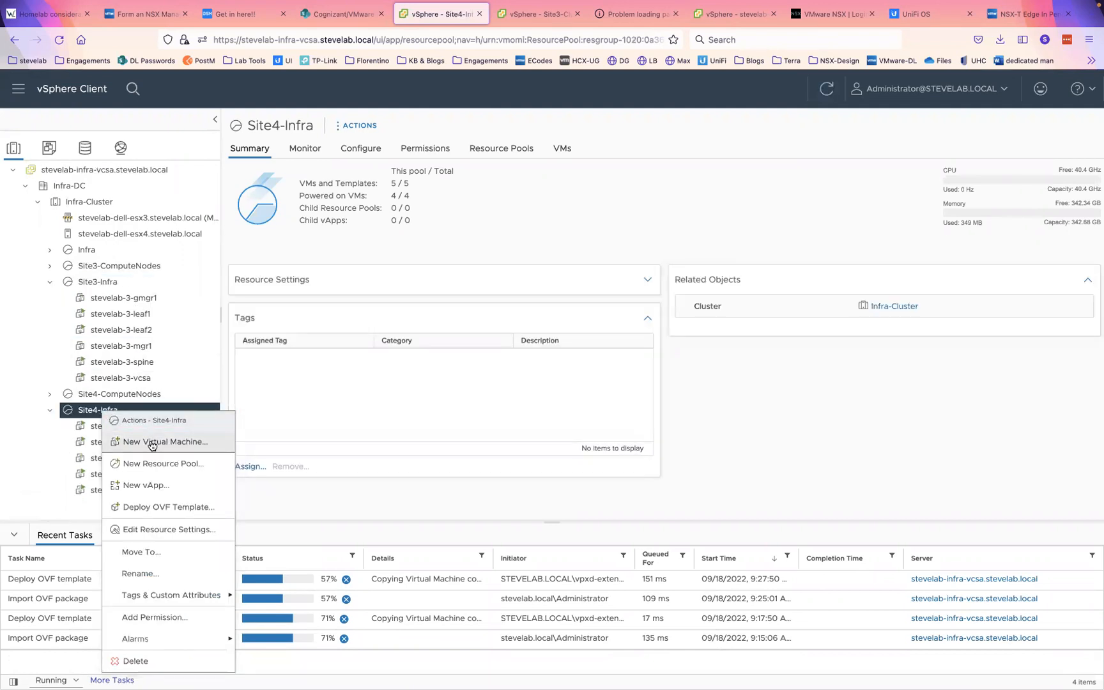
click(177, 510)
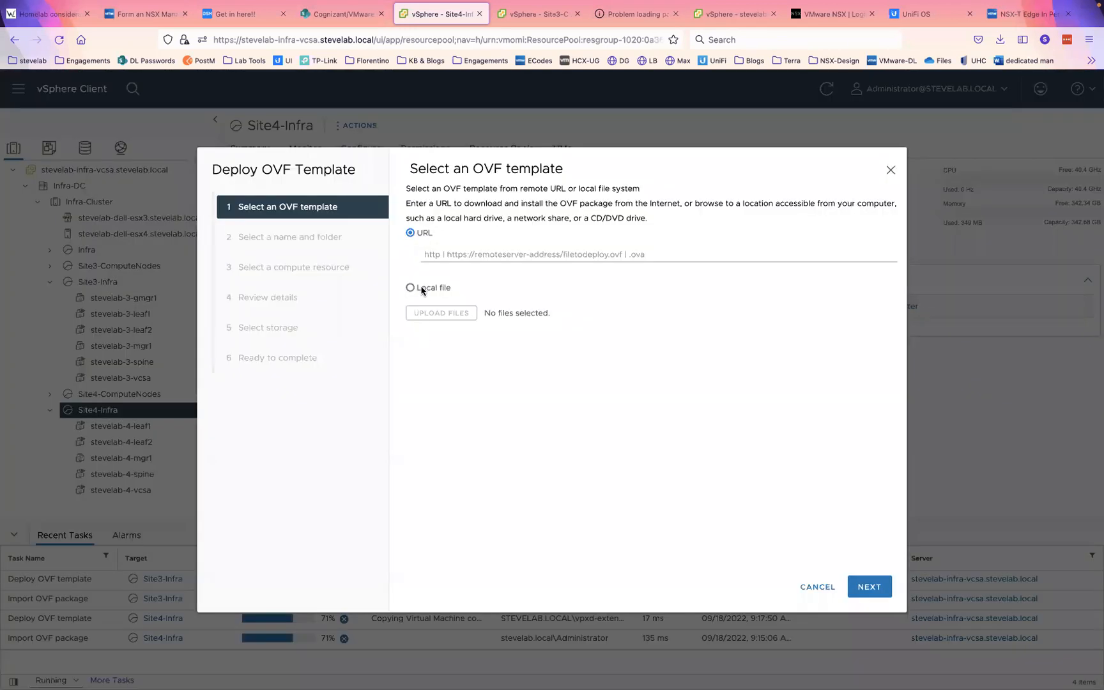
click(421, 289)
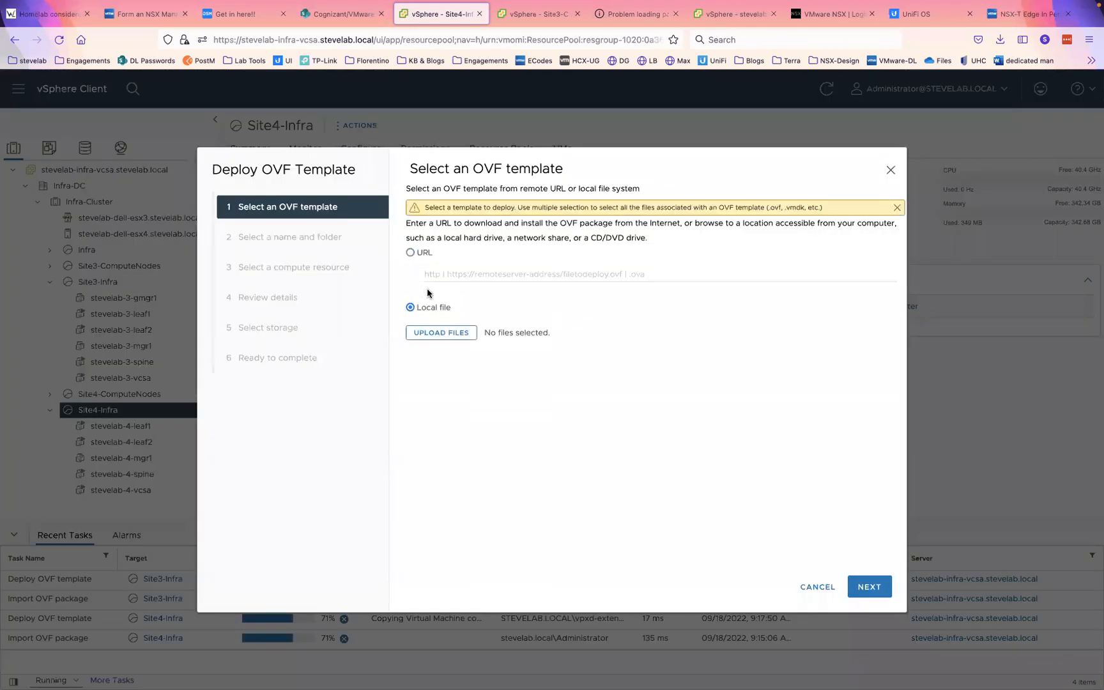
click(451, 331)
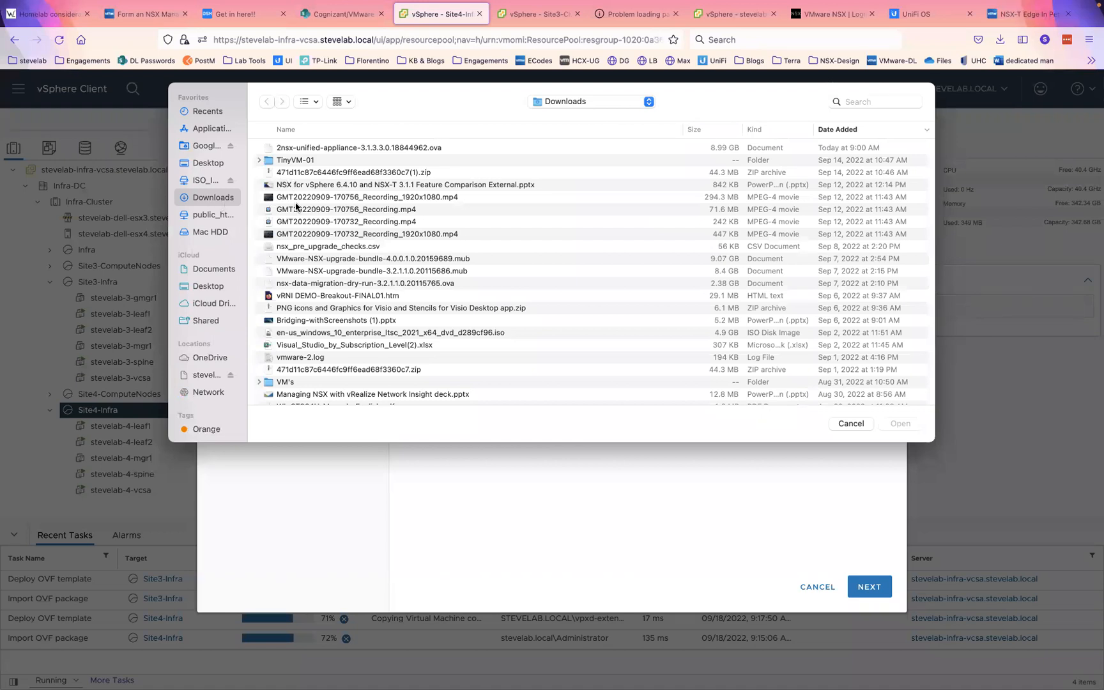
click(719, 129)
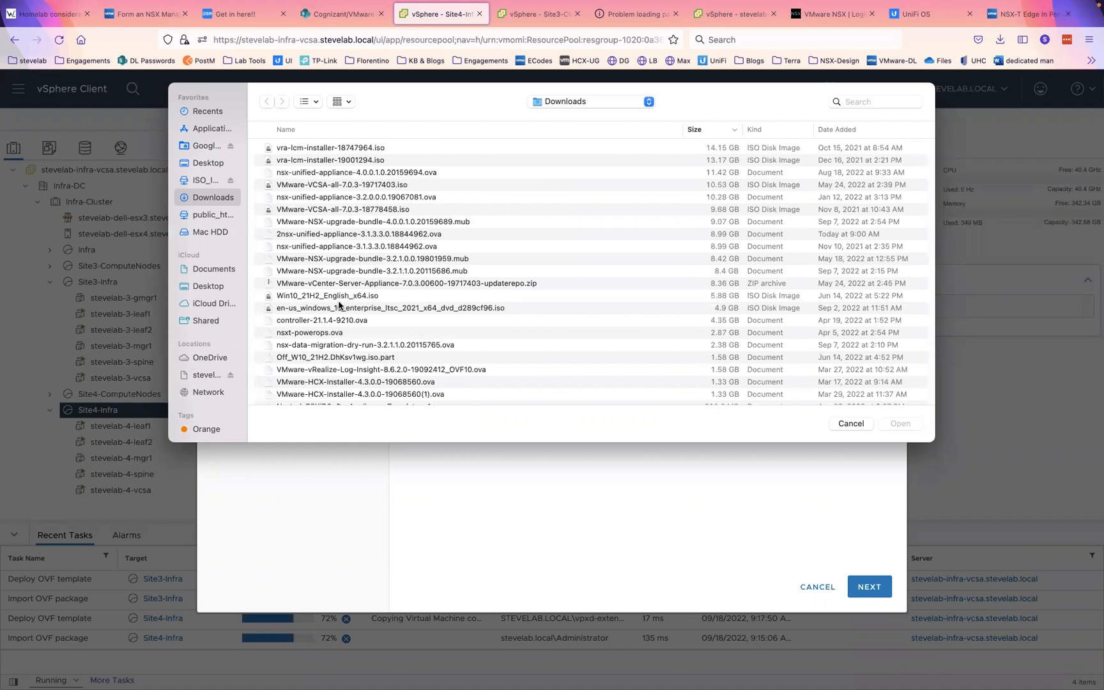
click(332, 247)
double_click(344, 248)
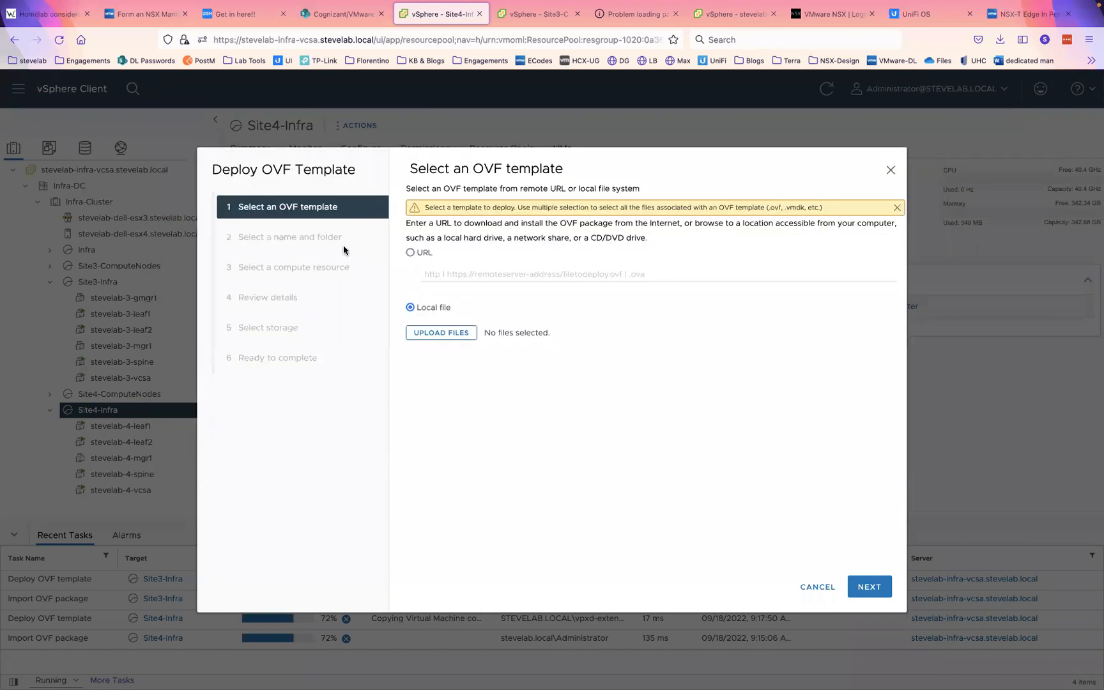
- Name the VM stevelab-4-sgmgr1 and accept Site4-Infra, Small size and stevelab-nfs-pod4 storage
click(867, 585)
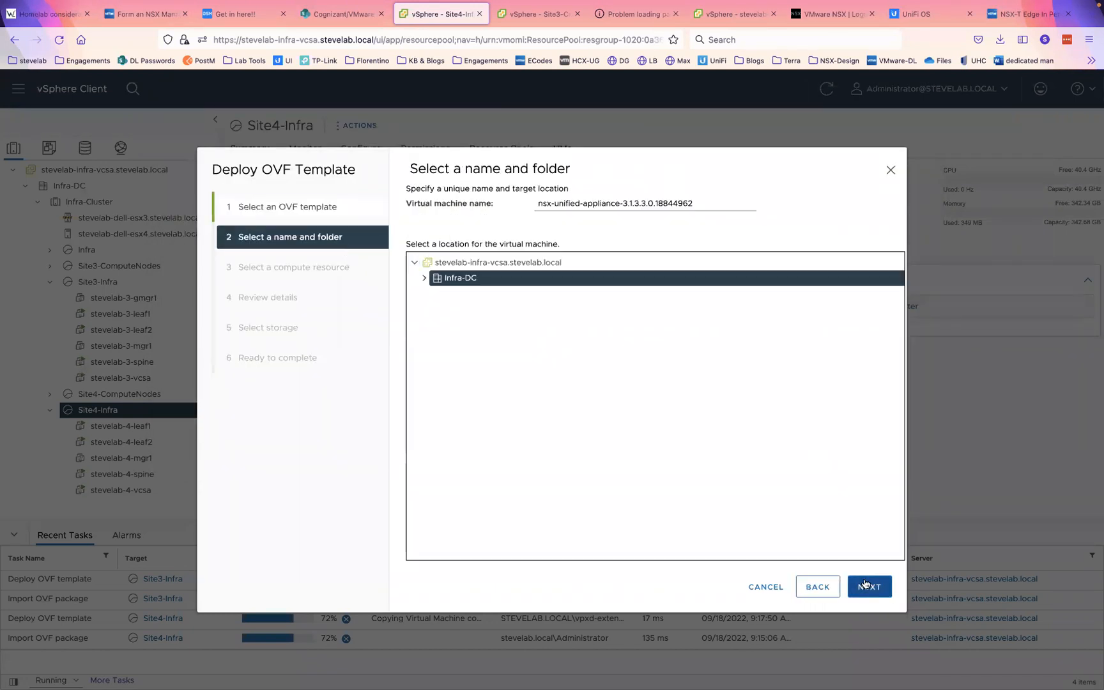
triple_click(659, 204)
text(stevel)
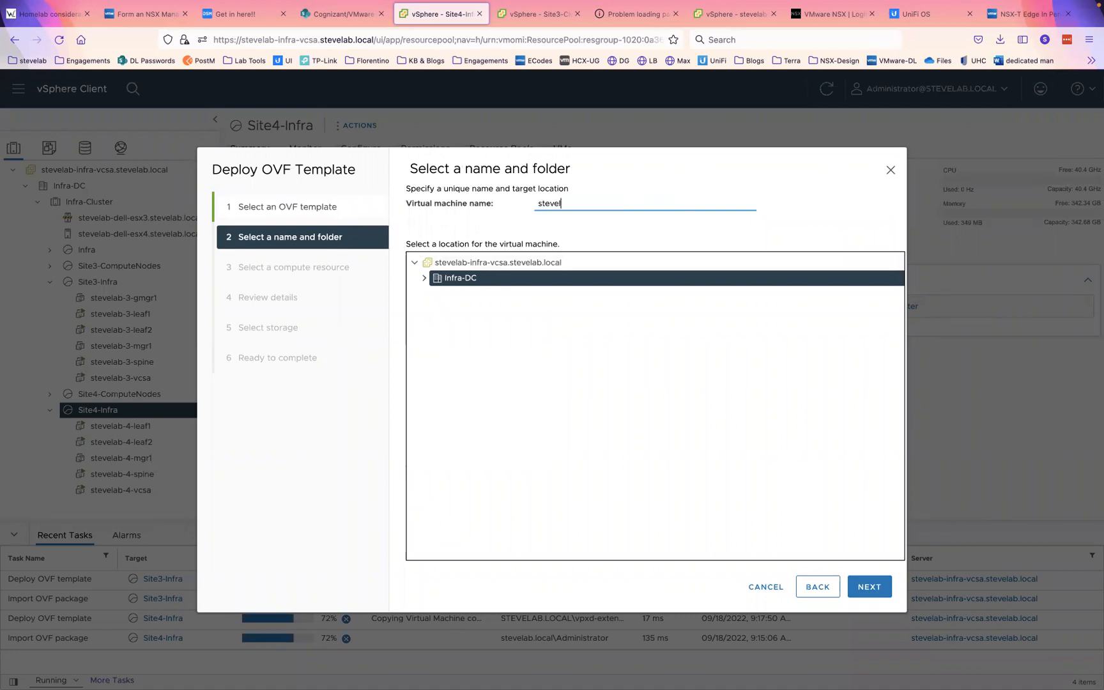
text(ab-4-sgmgr1)
click(872, 587)
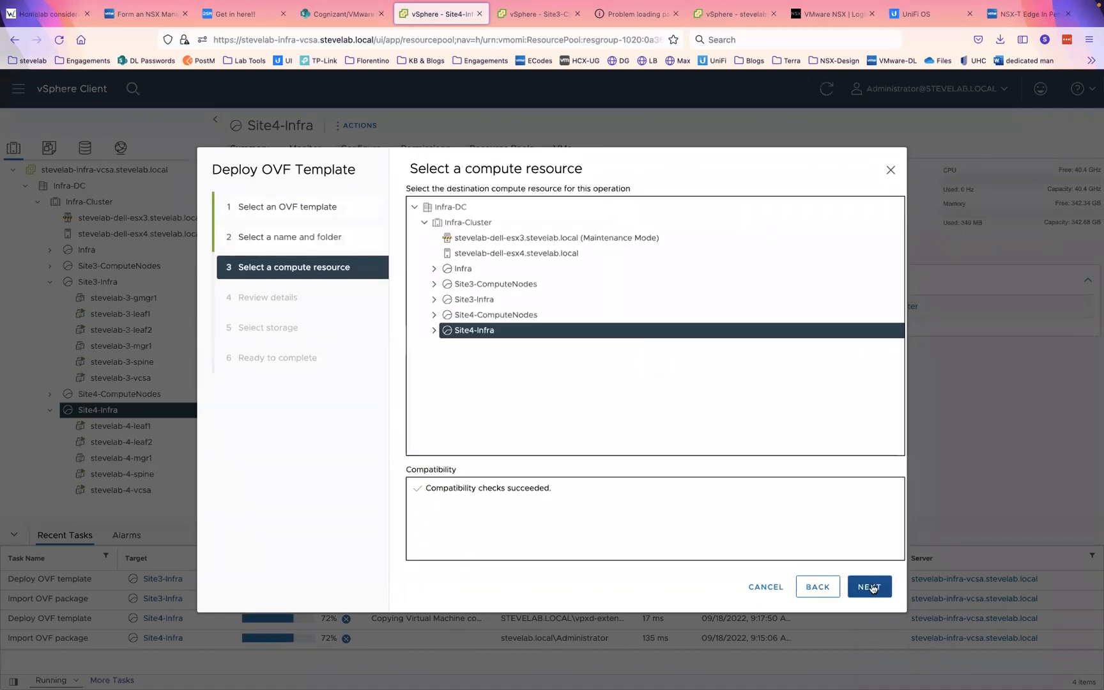
click(870, 586)
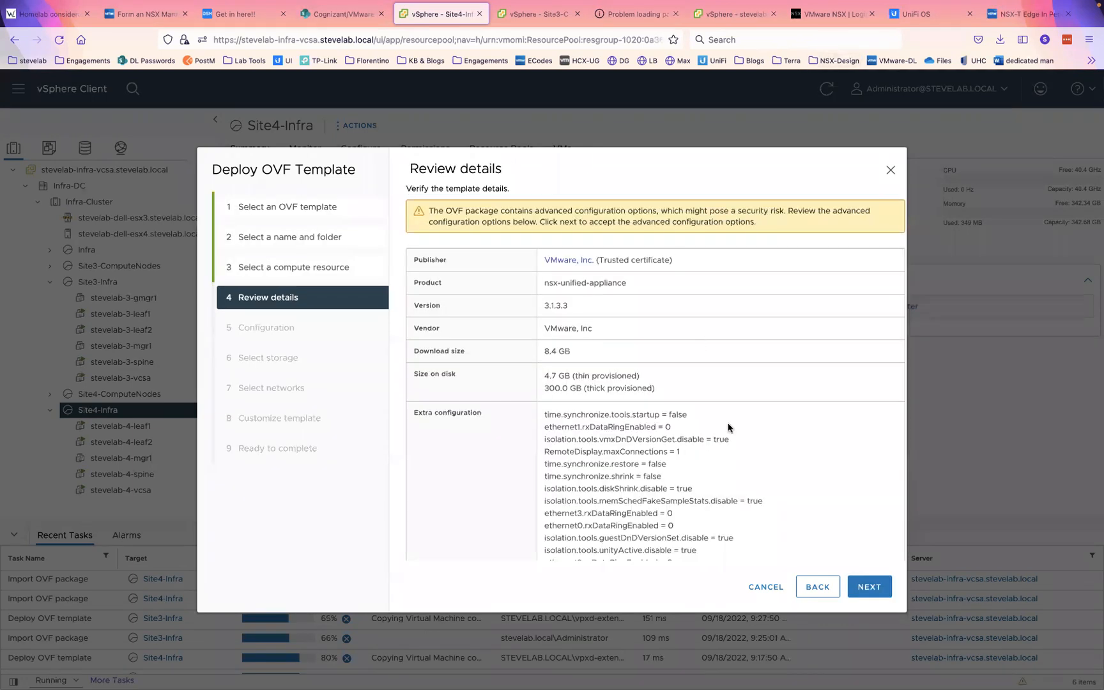
click(875, 587)
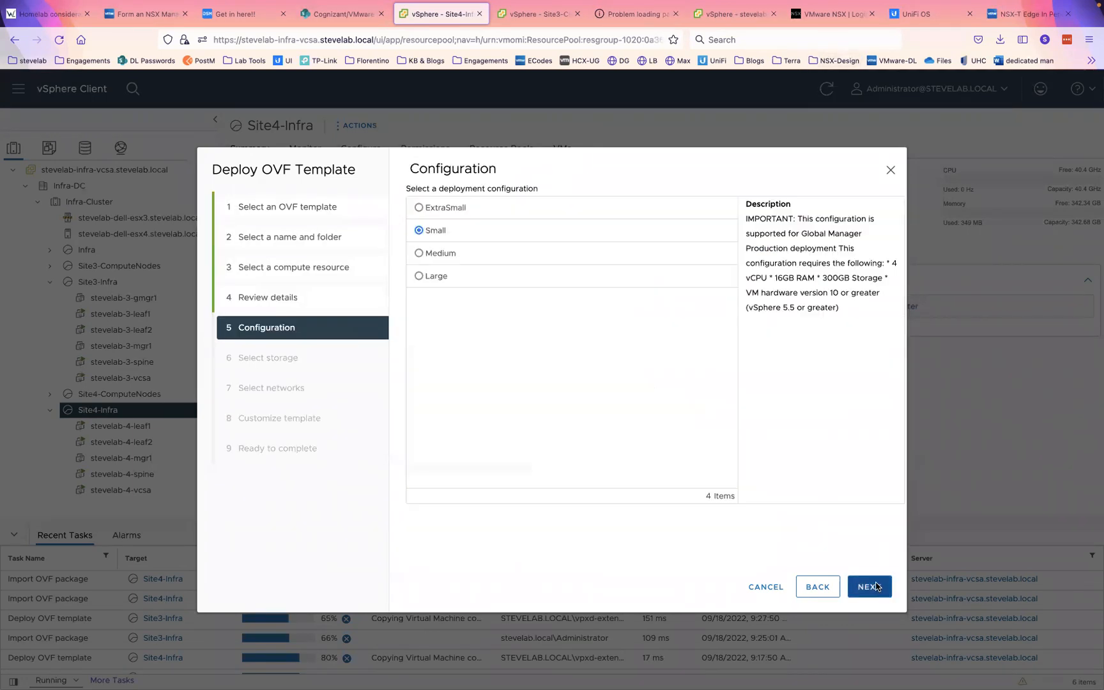
click(876, 586)
click(877, 586)
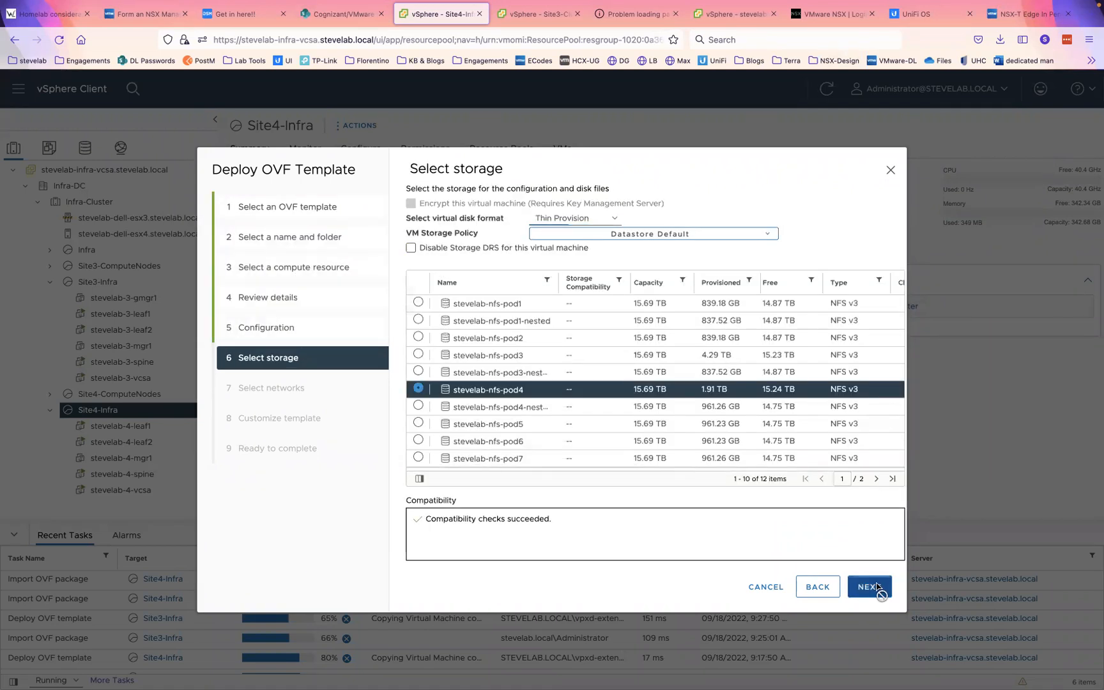
- Attach Network 1 to VLAN40 and continue to Customize template
click(692, 250)
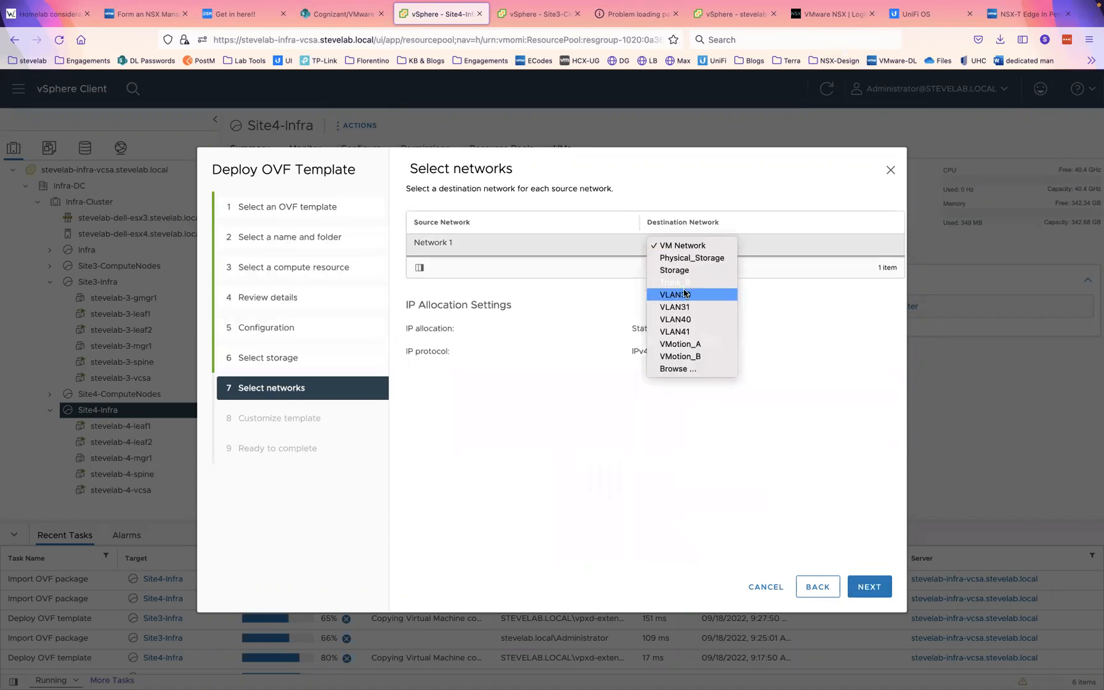
click(687, 320)
click(871, 591)
- Fill the root password and its confirmation from the saved browser login
click(767, 454)
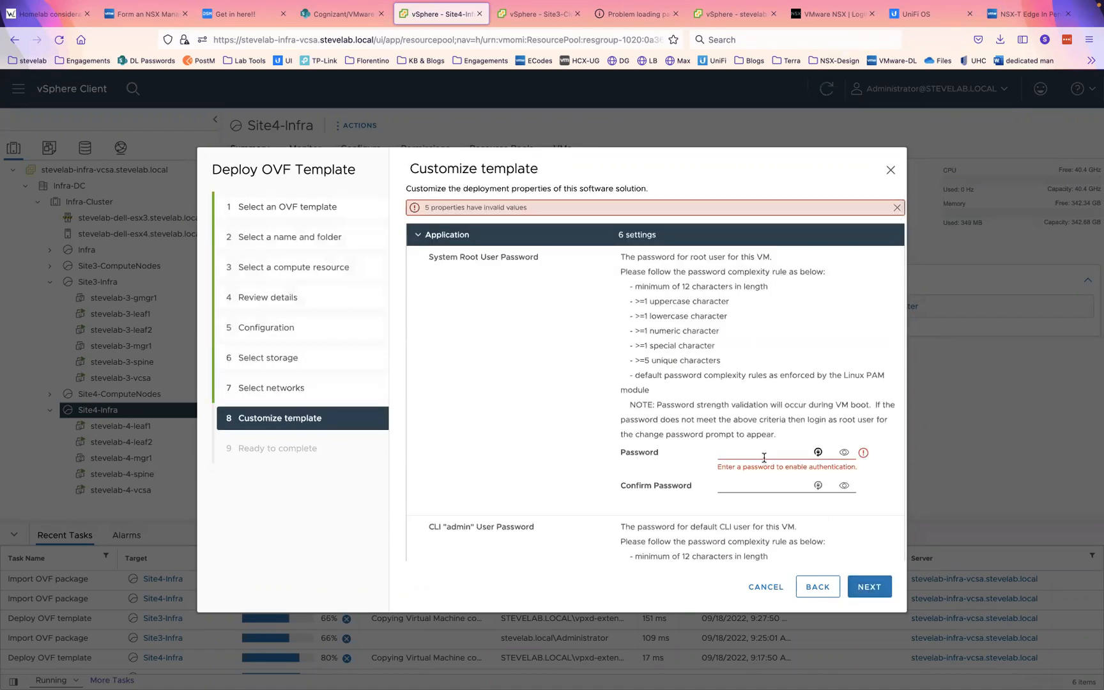
click(741, 488)
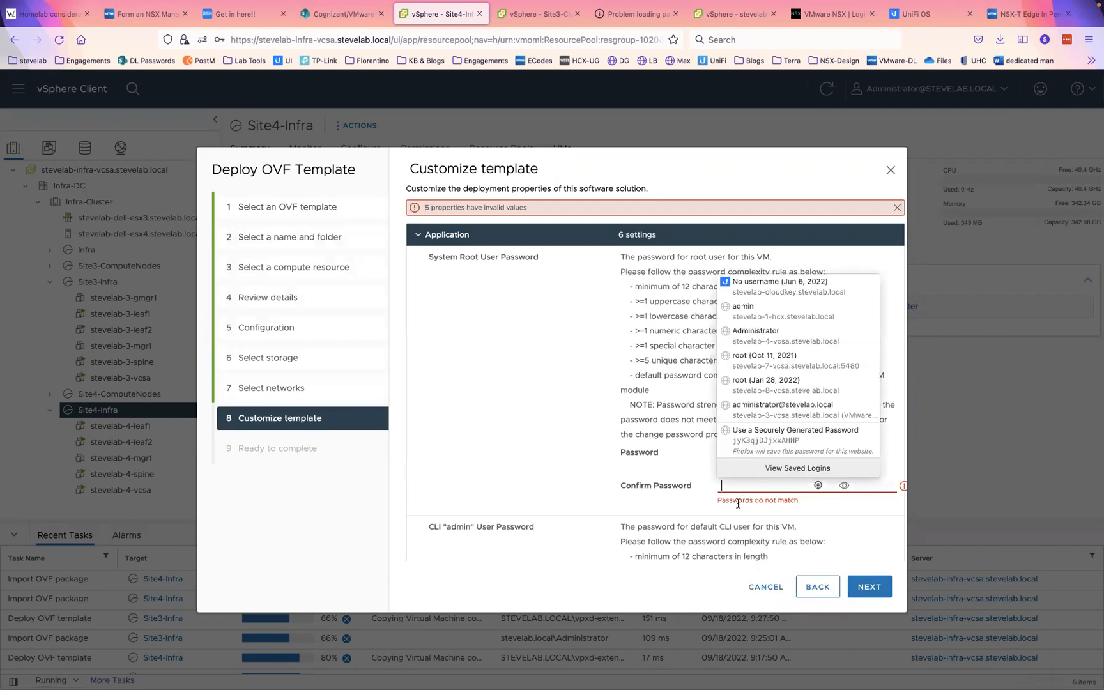
click(767, 406)
scroll(767, 406, down, 5)
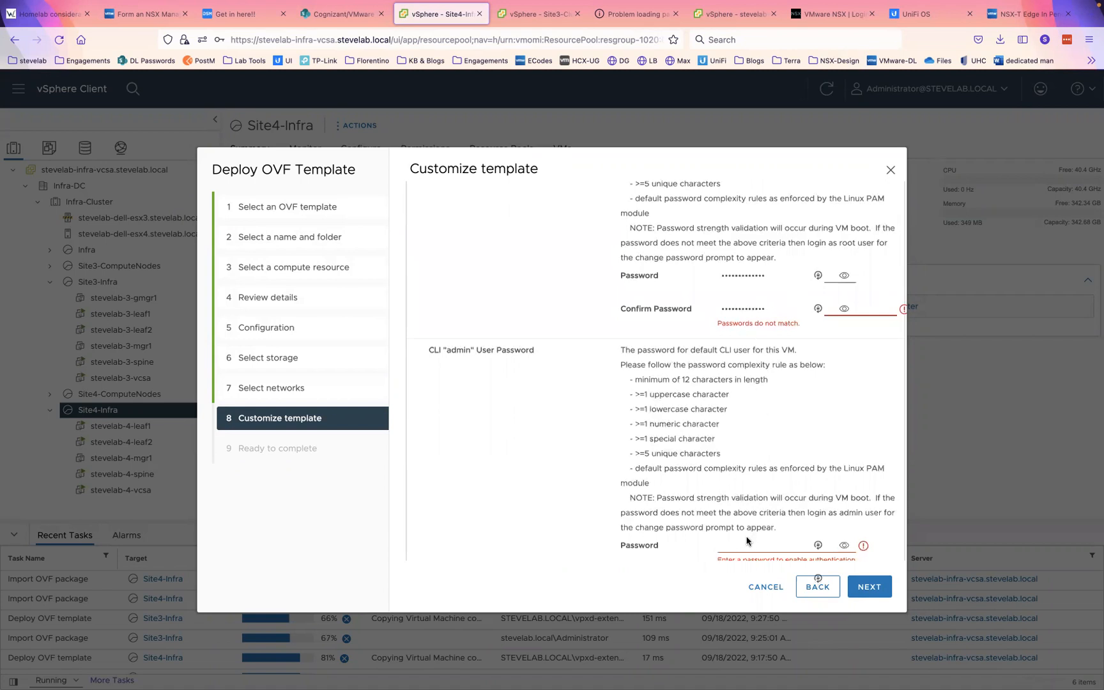
- Fill the CLI admin password and its confirmation from the saved admin login
click(740, 544)
click(756, 403)
scroll(756, 403, down, 4)
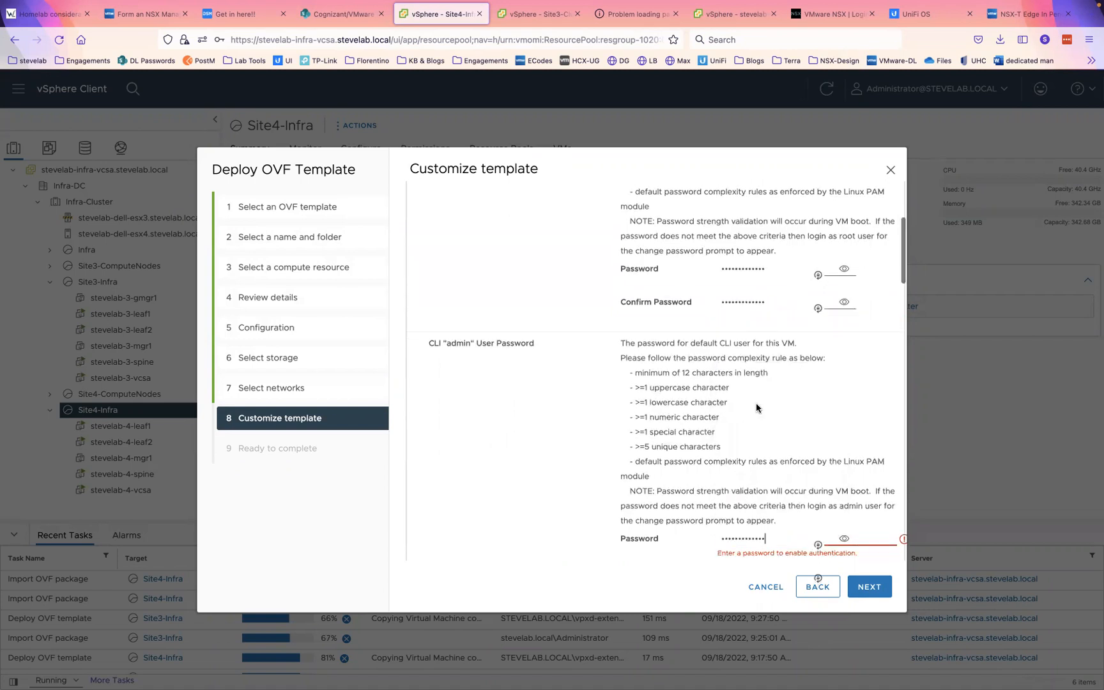
scroll(756, 403, down, 1)
click(741, 356)
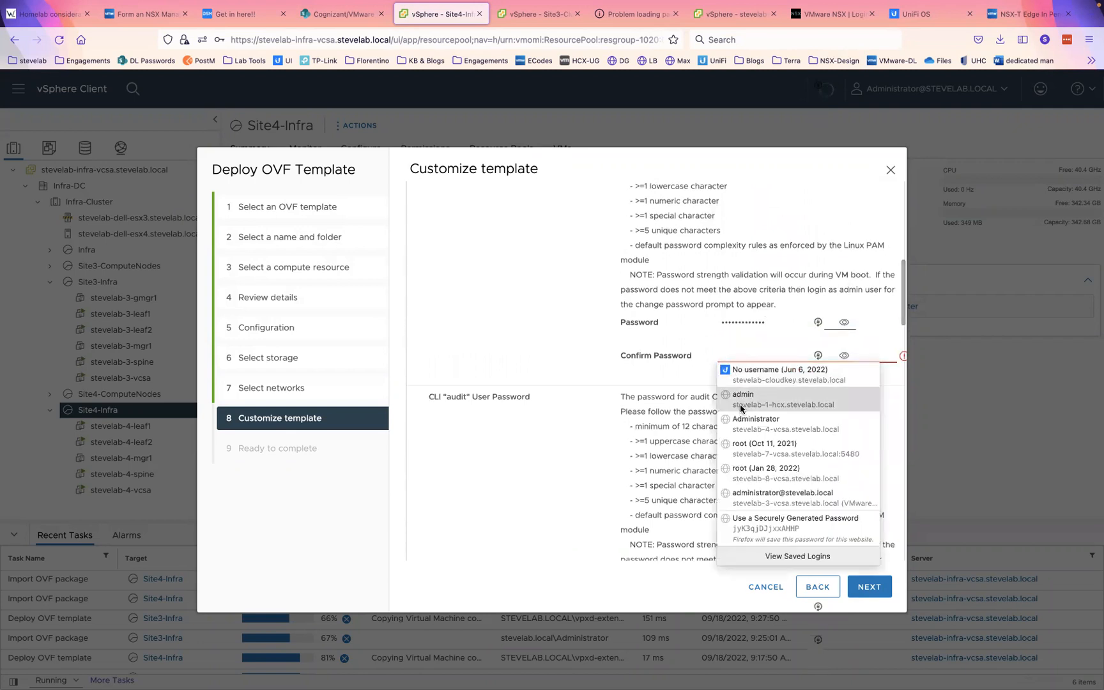
click(741, 404)
scroll(740, 409, down, 10)
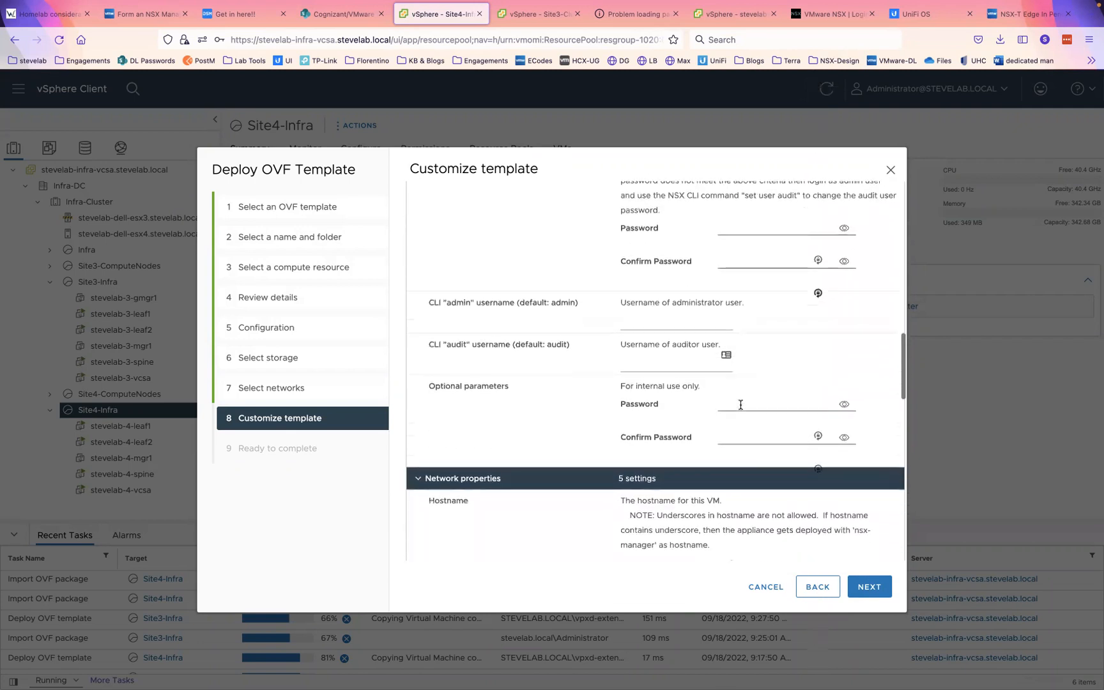
scroll(740, 404, down, 5)
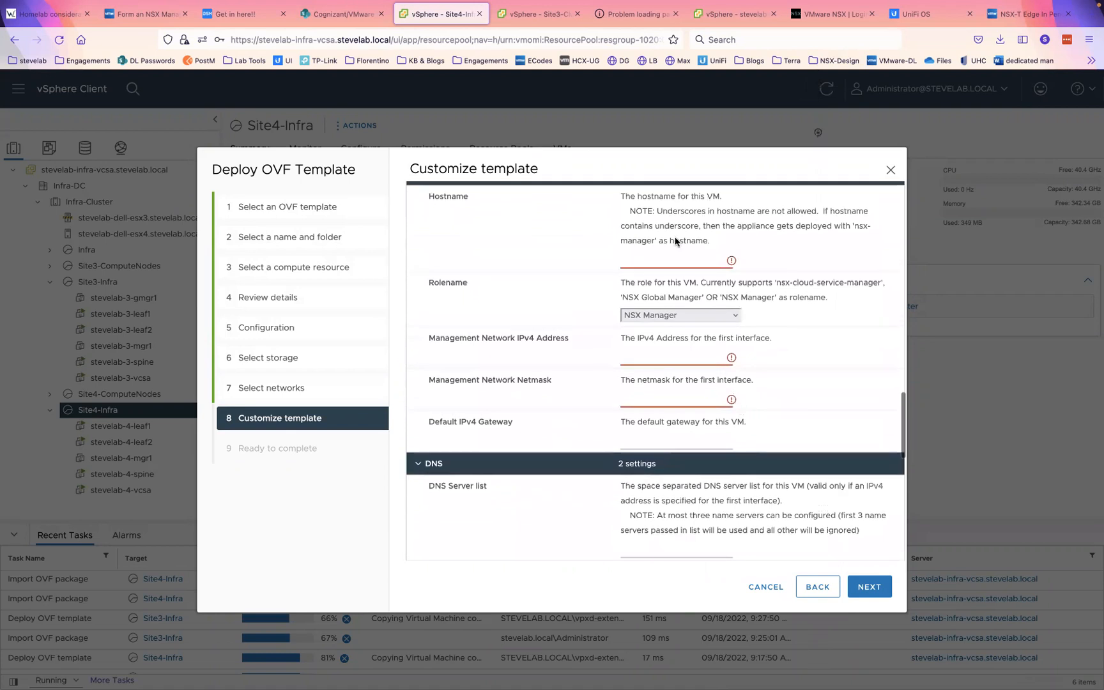
- Set hostname stevelab-4-sgmgr1, role NSX Global Manager, and begin management IP 192.168.40.19
click(642, 259)
text(stevelab-4-sgmgr1)
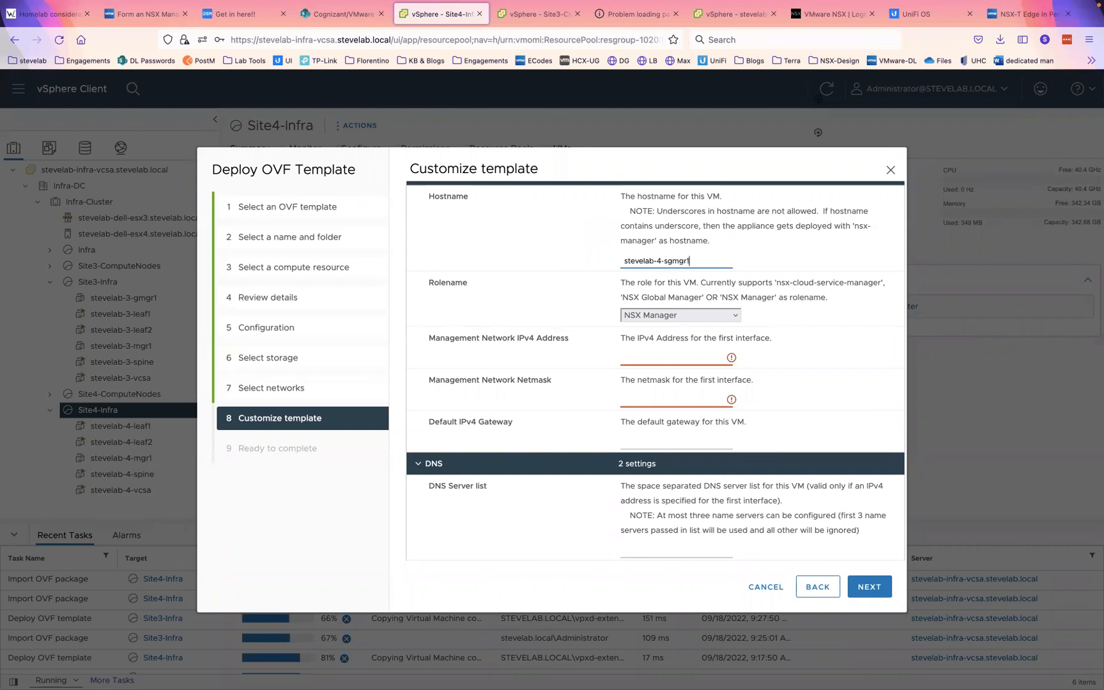
click(656, 319)
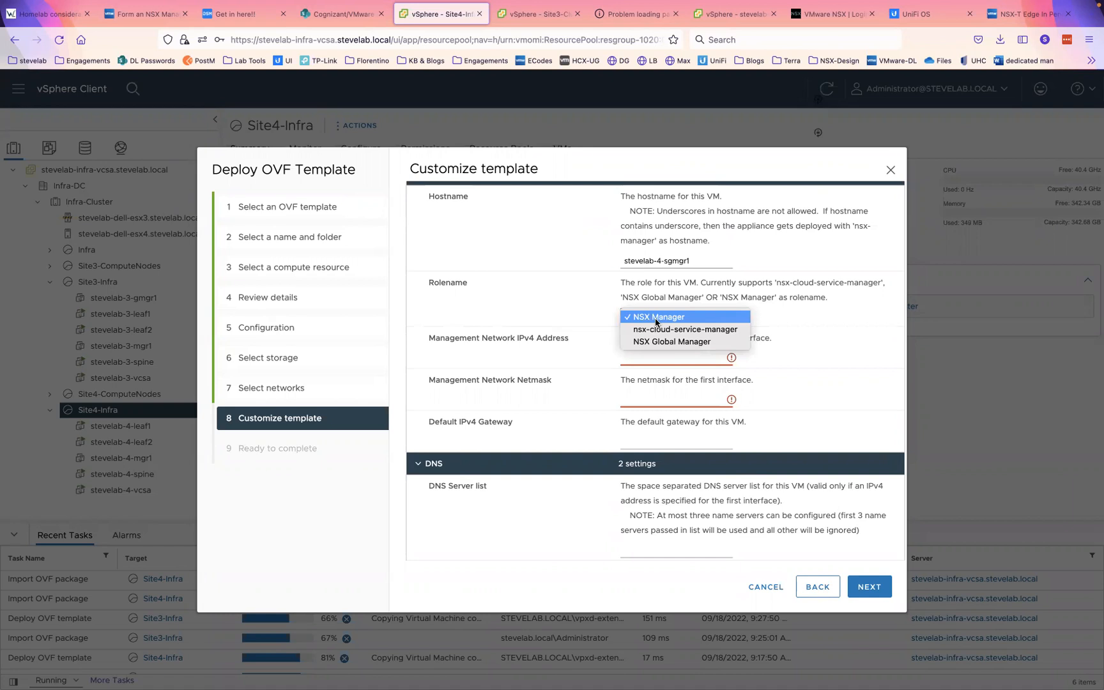
click(661, 344)
click(653, 354)
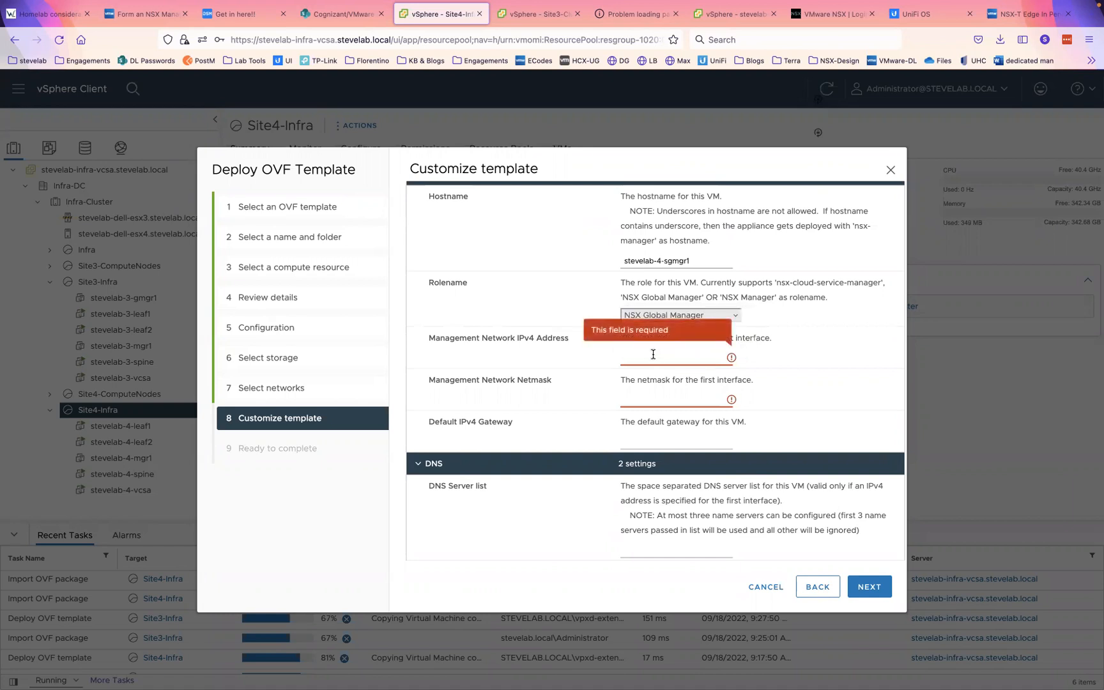
text(192.16)
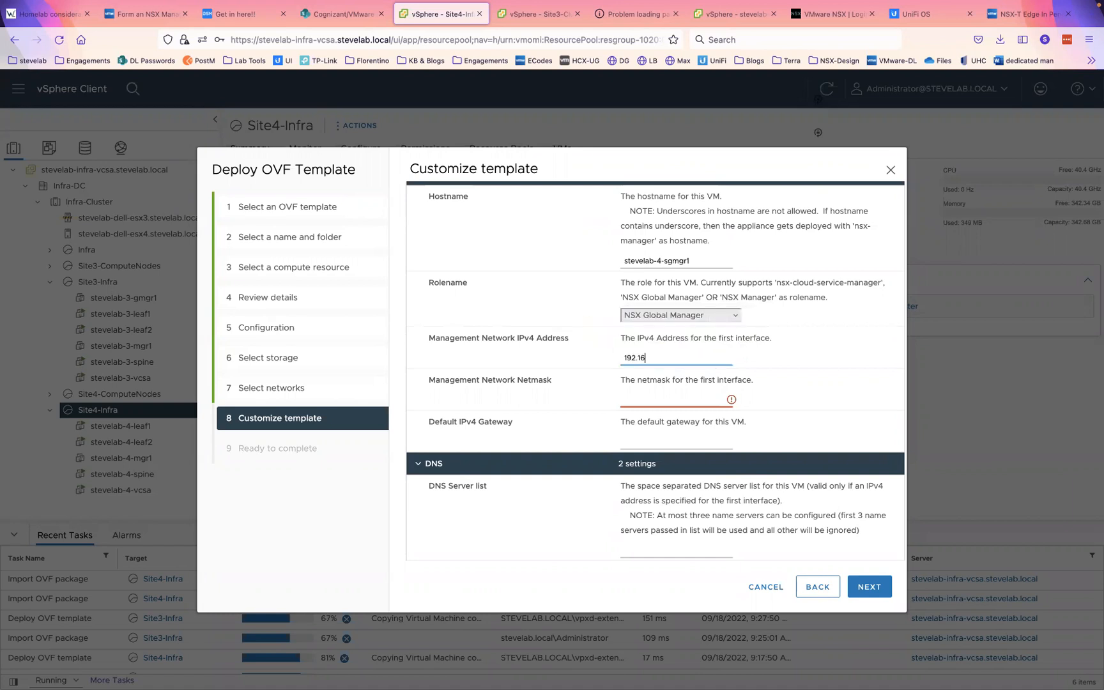
text(8.40.194)
- In SecureCRT, rerun nslookup for stevelab-4-sgmgr1 to confirm its address
key(ctrl+Right)
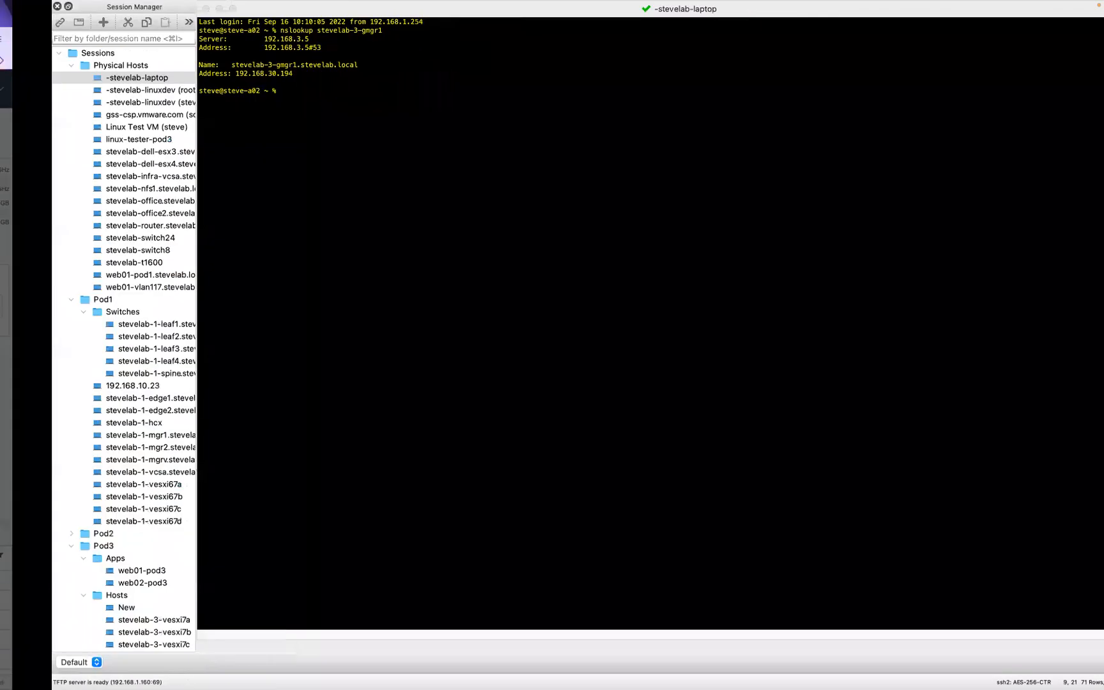
key(Up)
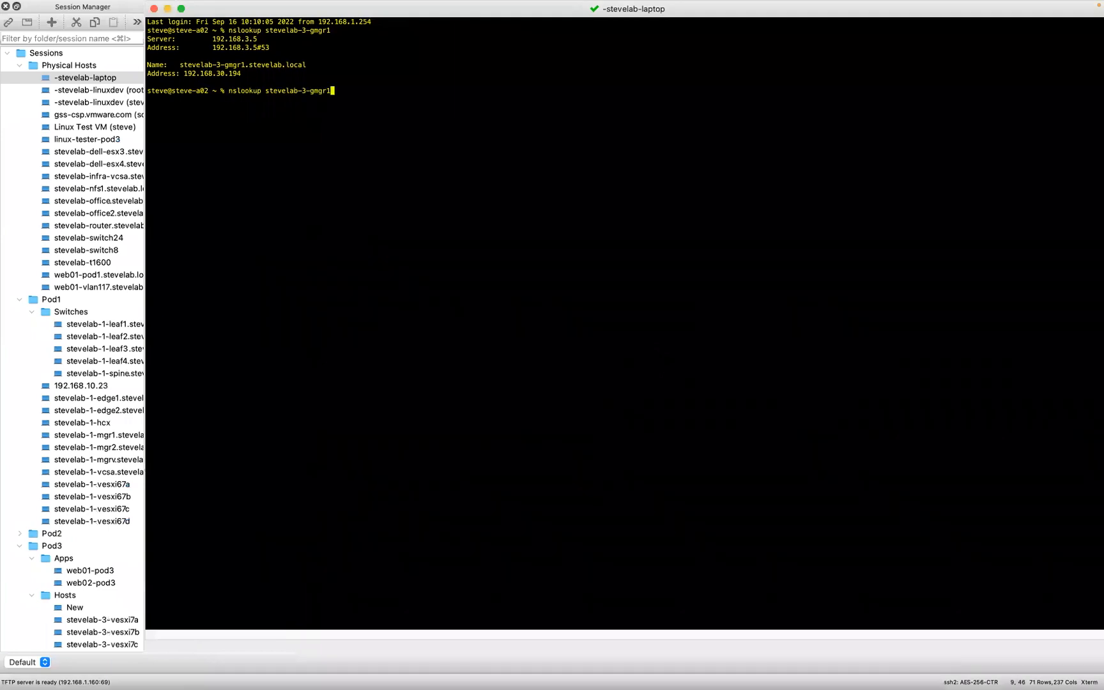
key(BackSpace)
text(4)
key(Right)
text(s)
key(Return)
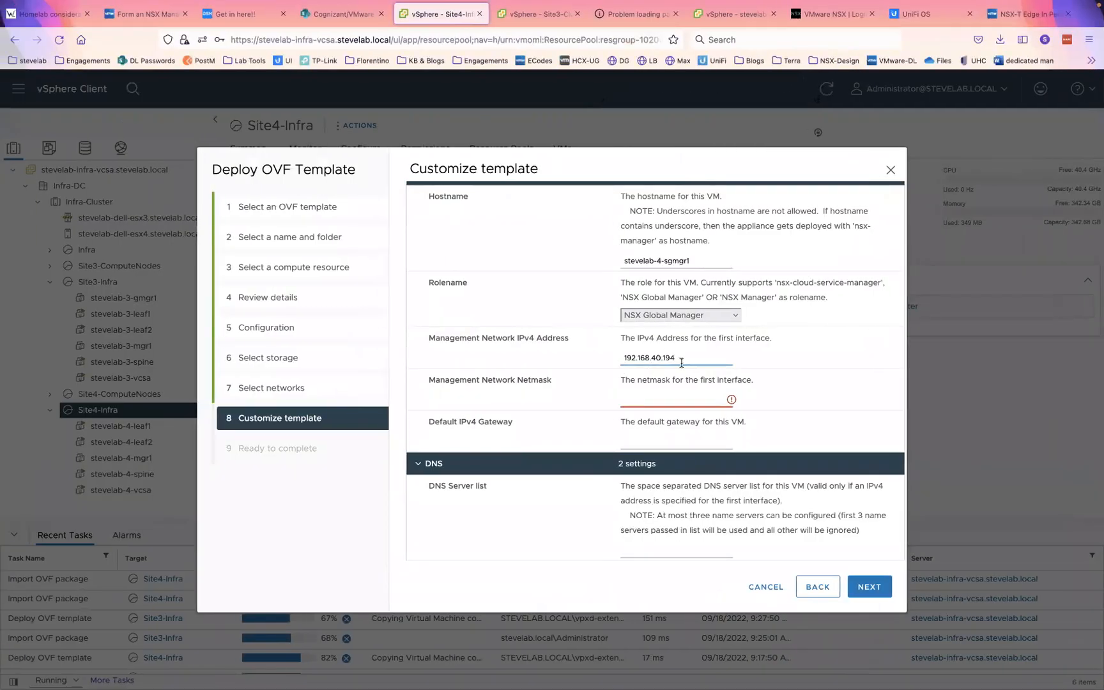
- Enter management netmask 24 and default gateway 192.168.40.1
click(660, 400)
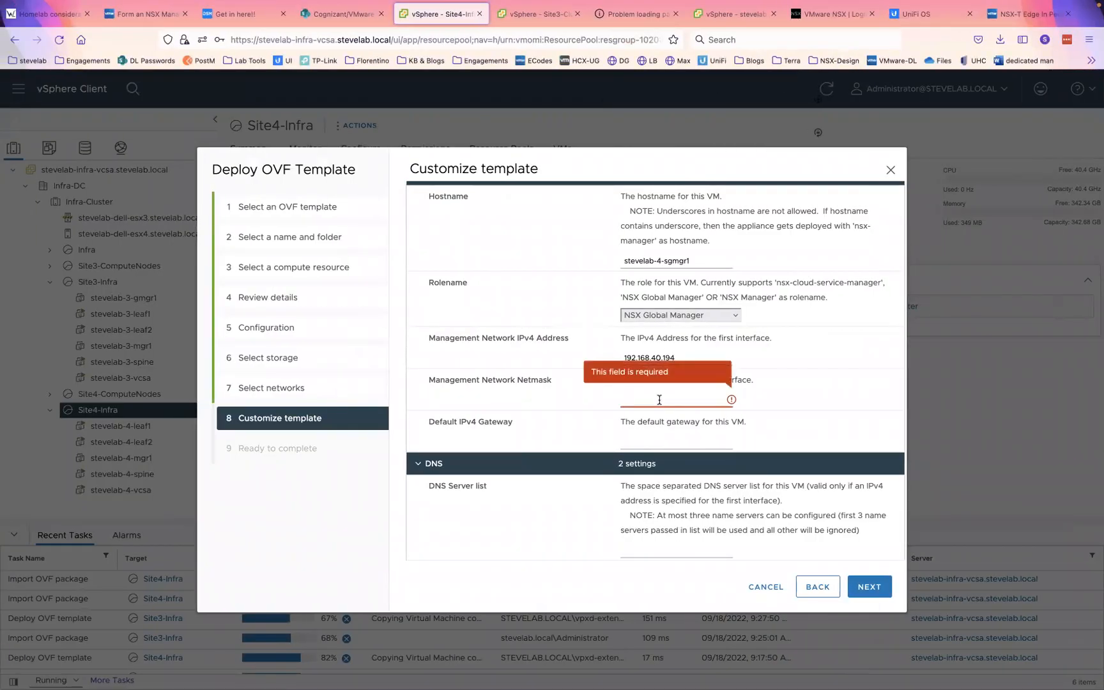
text(24)
key(Tab)
text(192.168.40.1)
scroll(699, 467, down, 3)
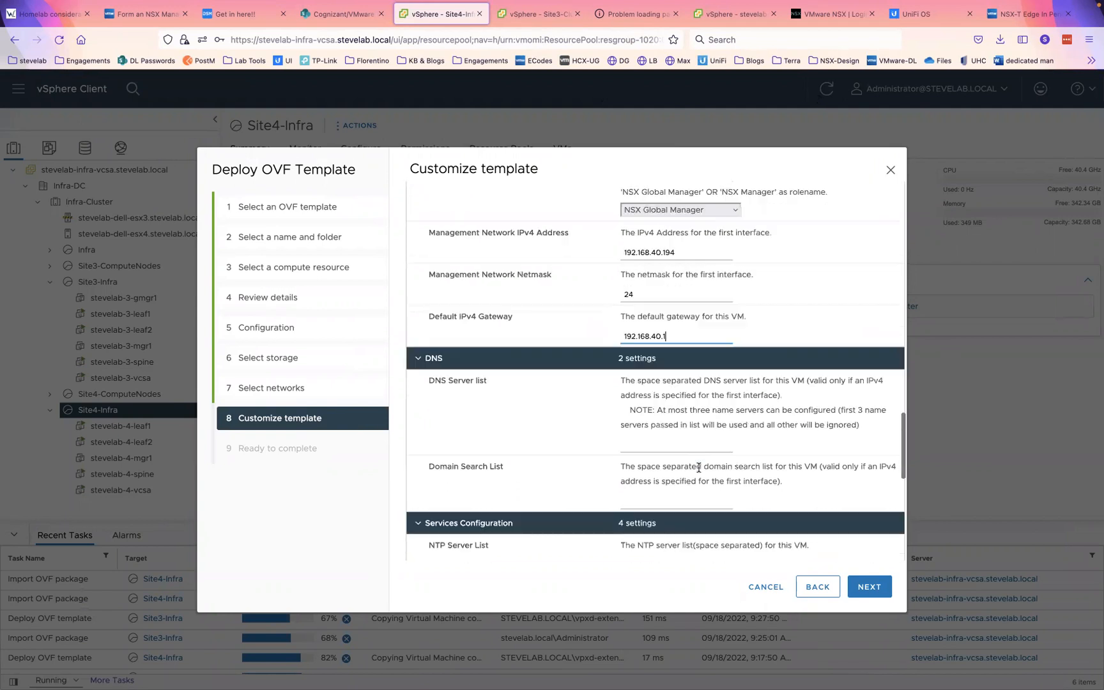
scroll(698, 468, down, 2)
- Enter DNS server 192.168.3.5, search domain stevelab.local and NTP server pool.ntp.org
click(648, 358)
text(192.168)
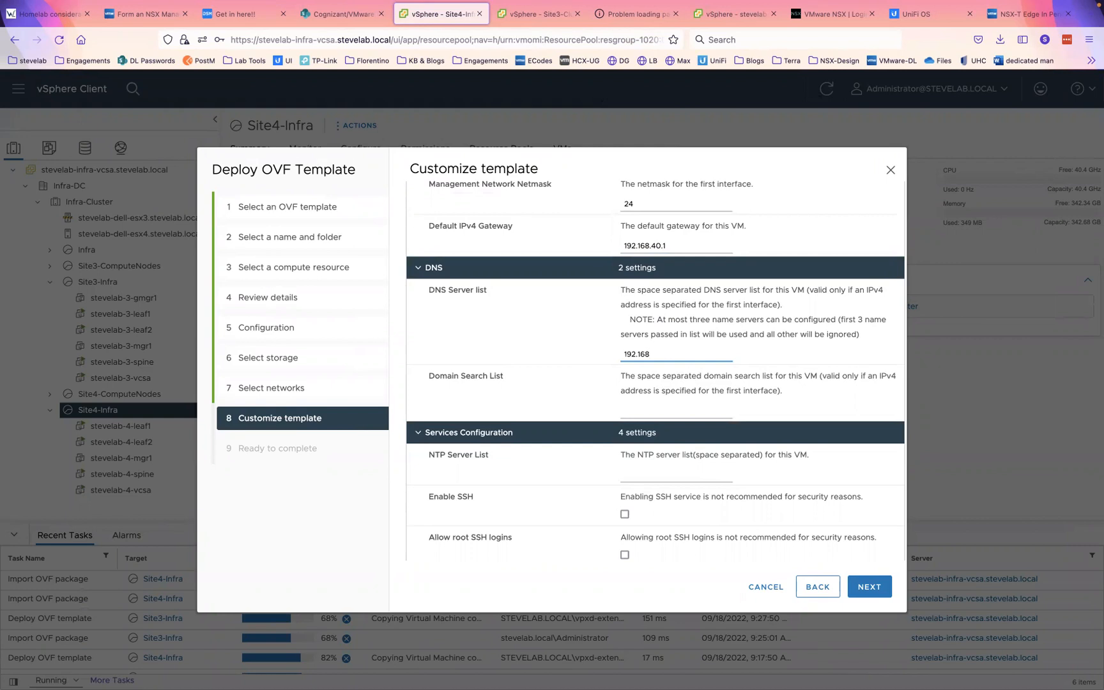
text(.3.5)
key(Tab)
text(stev)
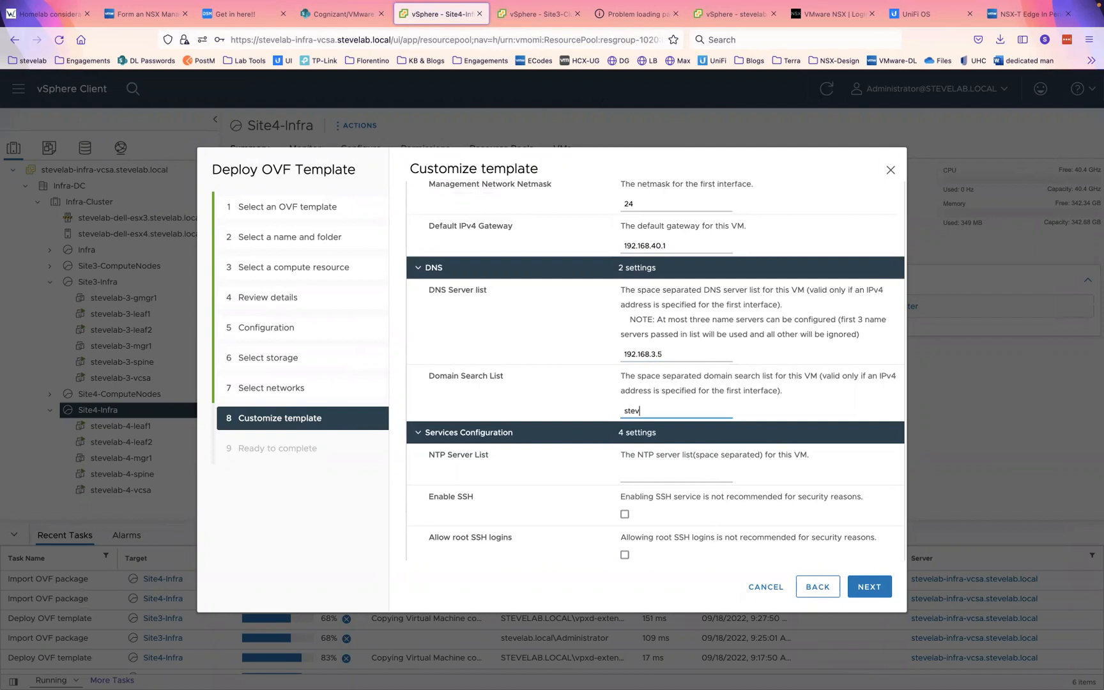
text(elab-.local)
click(638, 476)
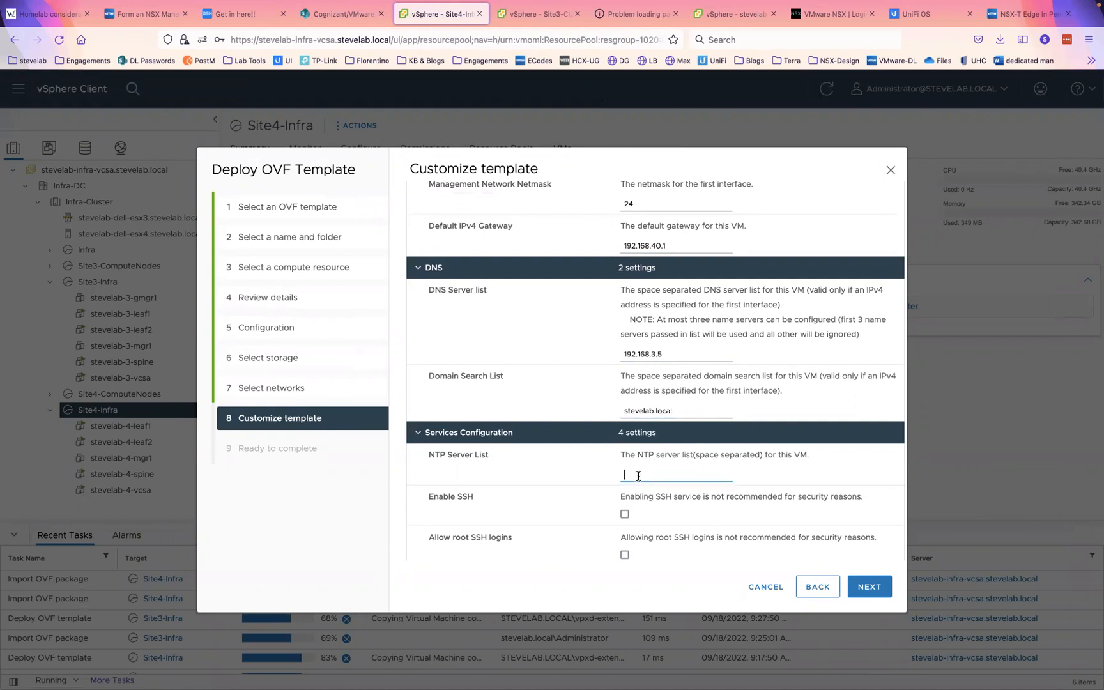
text(pool.ntp.org)
- Enable SSH and root SSH logins, then continue to the deployment summary
click(625, 514)
click(625, 554)
click(880, 595)
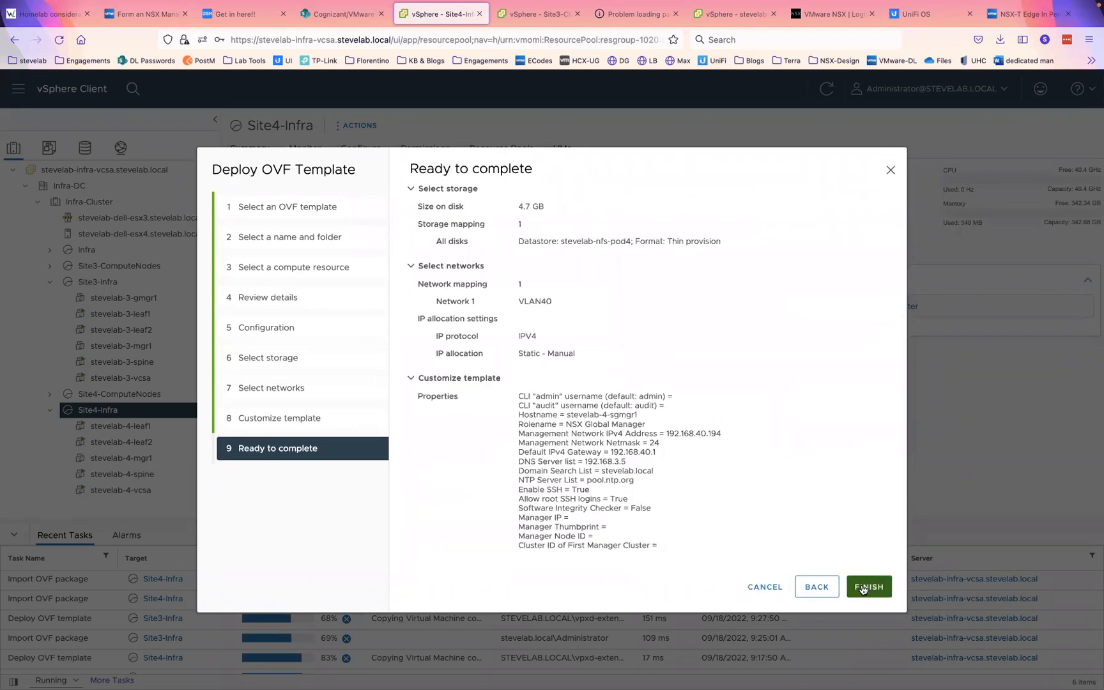
- Finish deploying stevelab-4-sgmgr1 into Site4-Infra and decline saving the browser password
click(869, 587)
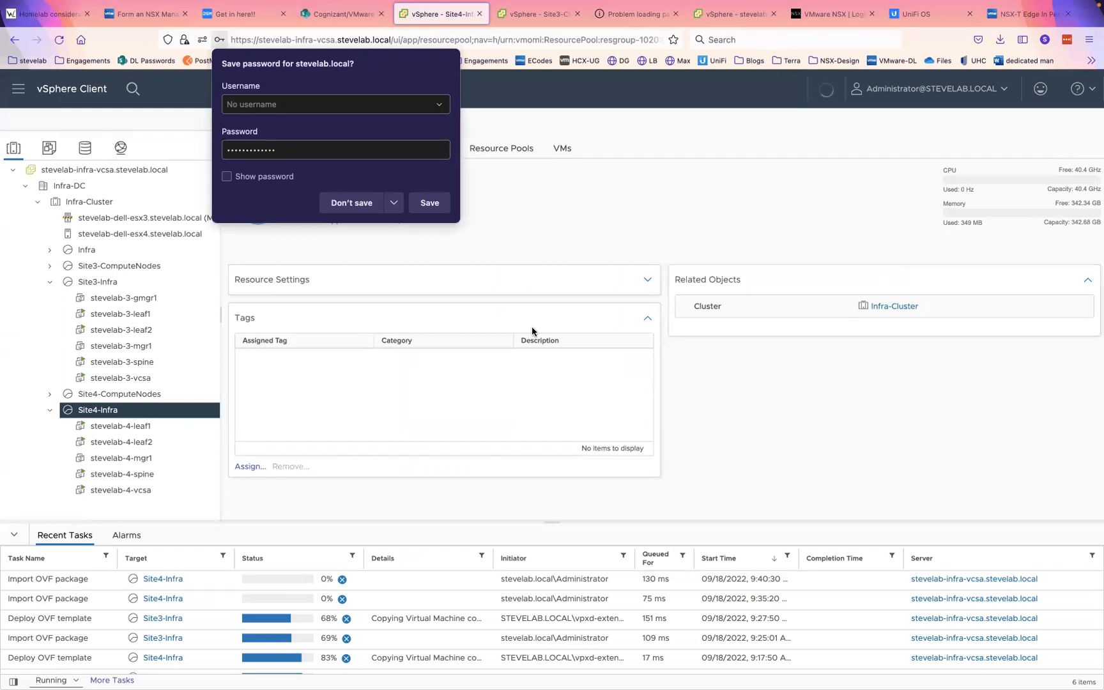
click(351, 203)
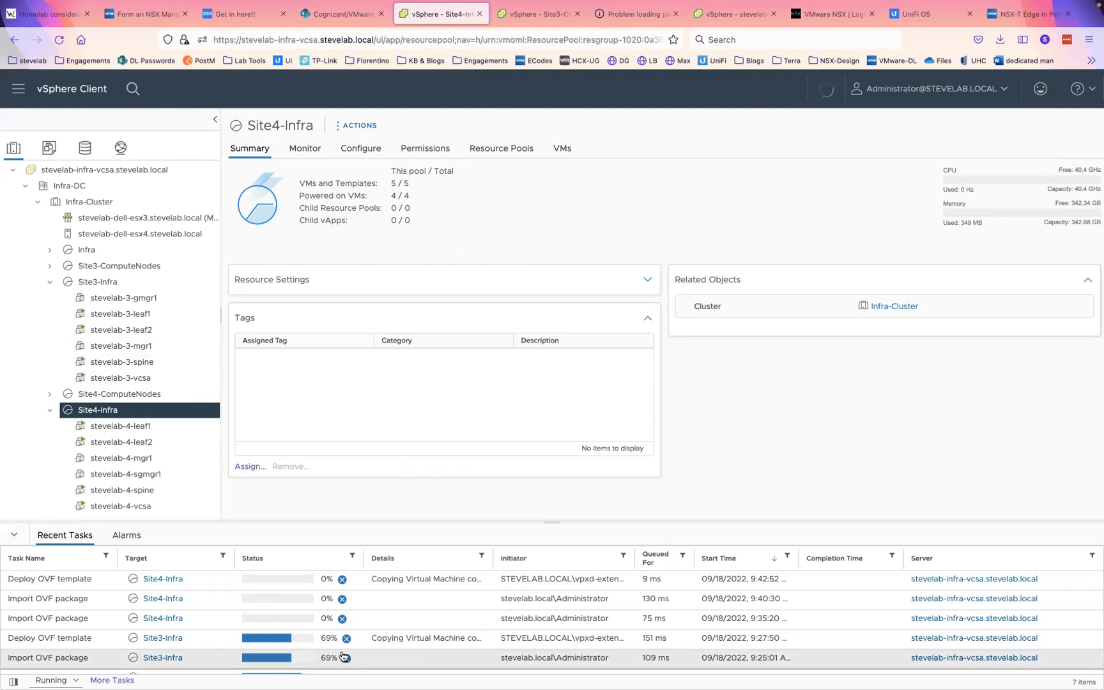
scroll(332, 626, down, 2)
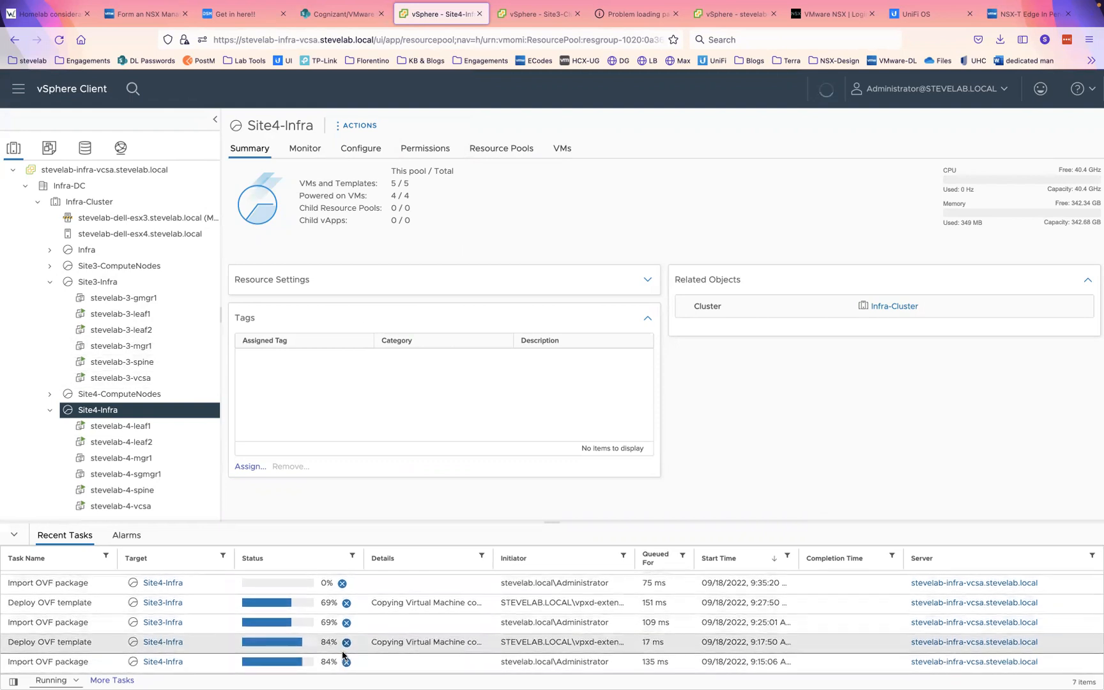
scroll(343, 655, up, 2)
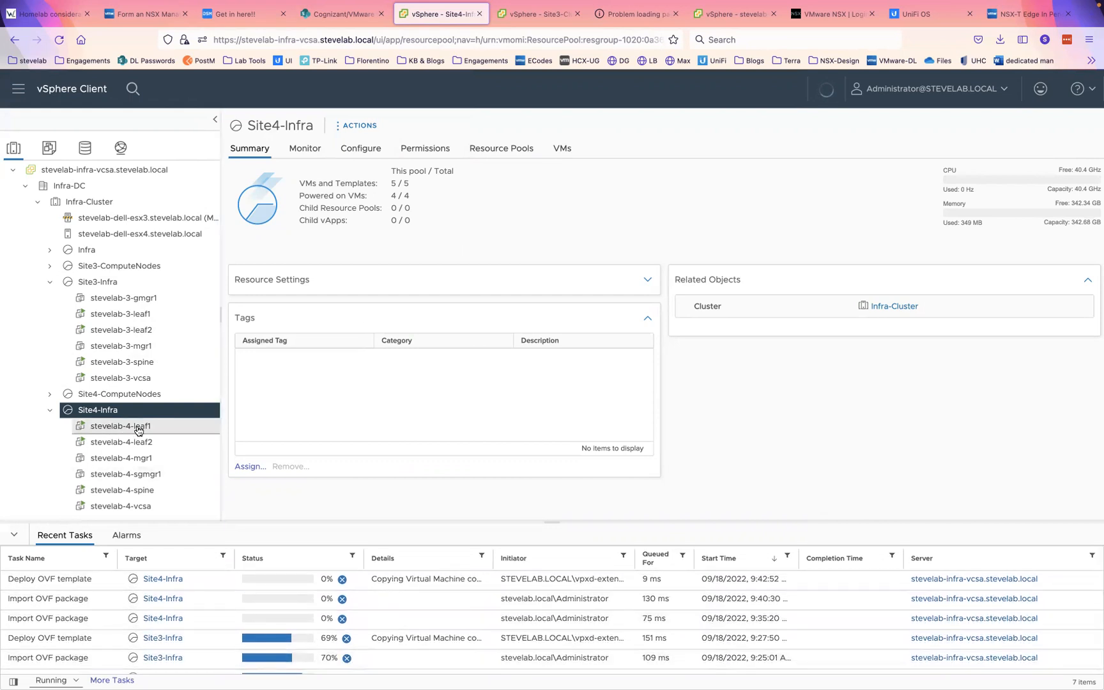
- Select stevelab-3-mgr1 in the inventory and power it on from its header
click(115, 348)
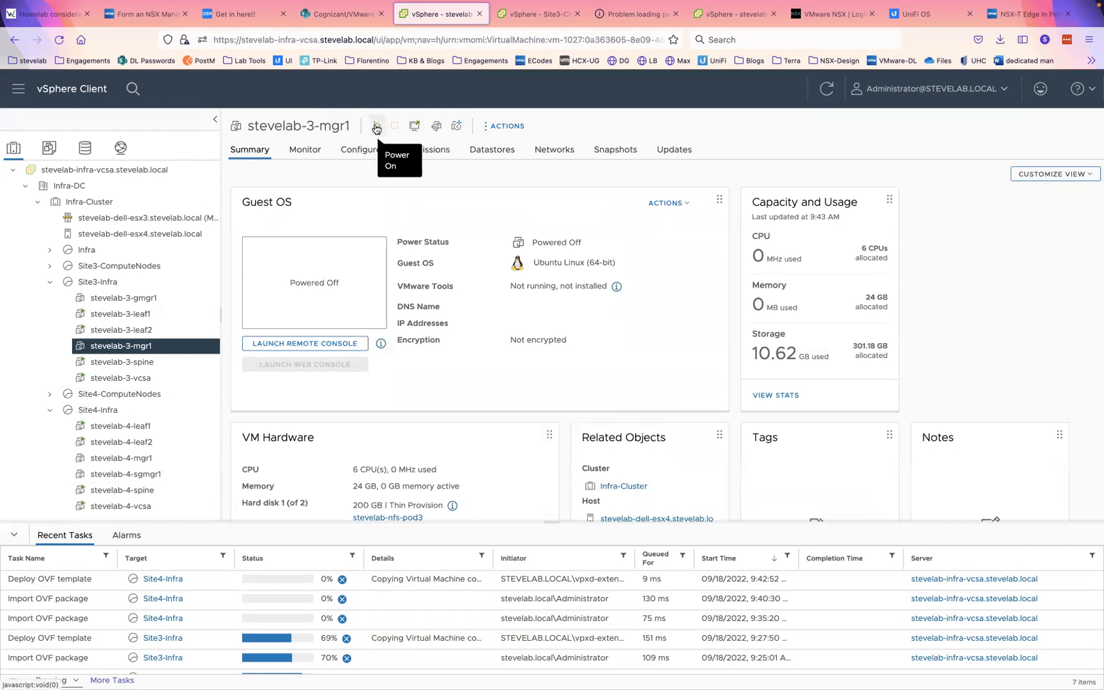
click(376, 128)
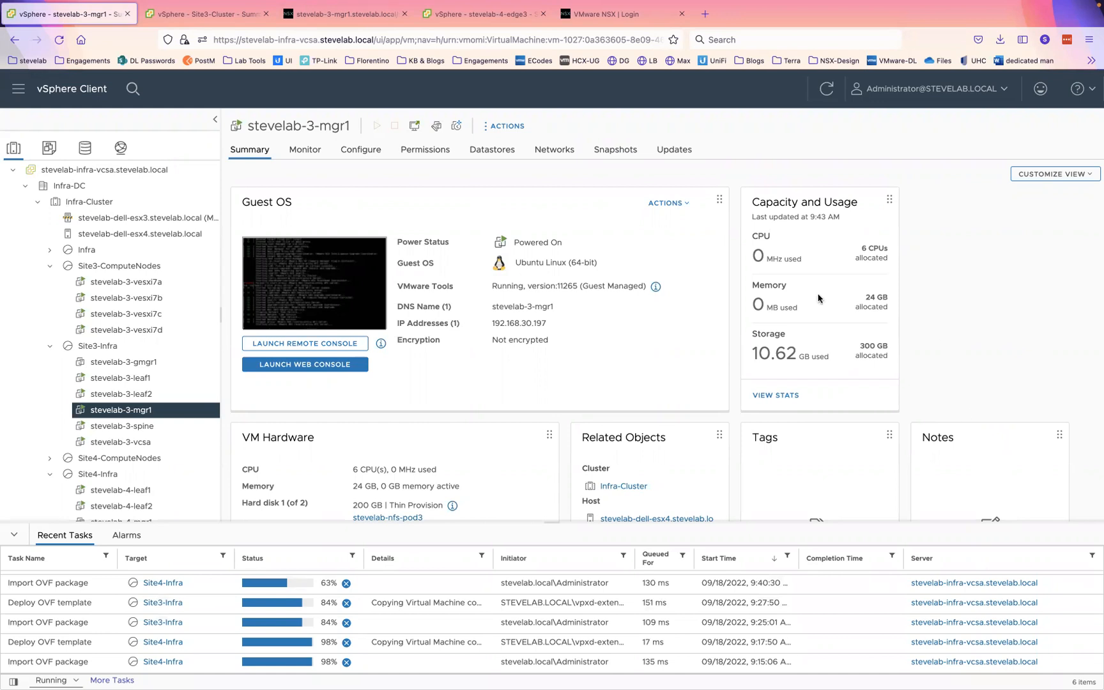
click(339, 14)
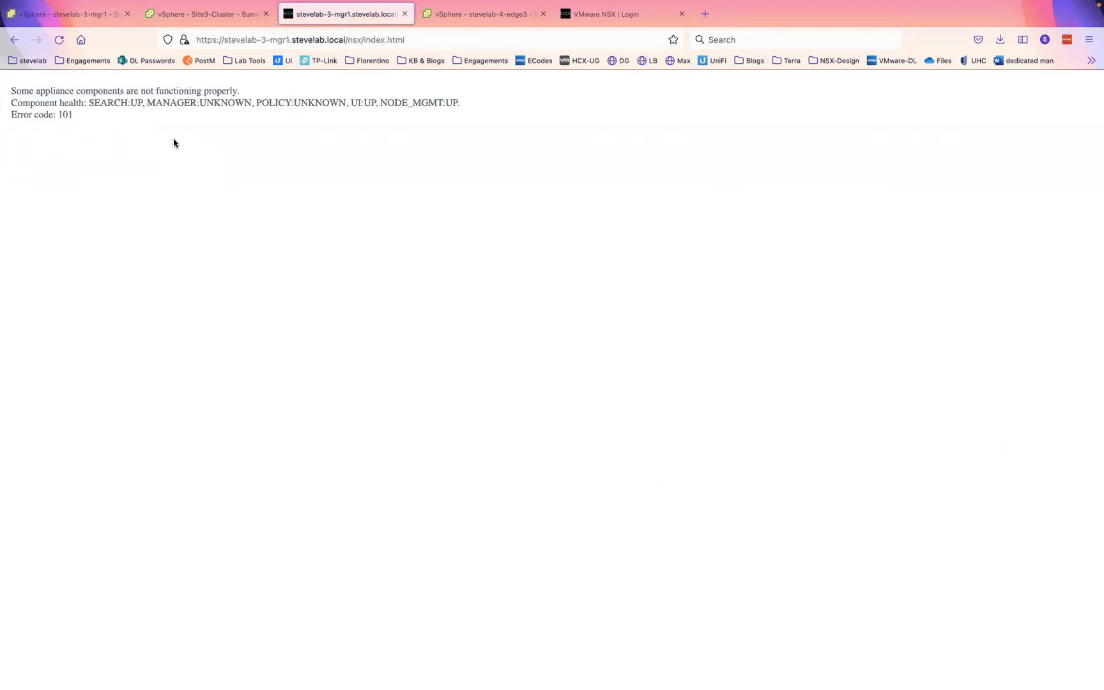
click(59, 39)
click(82, 14)
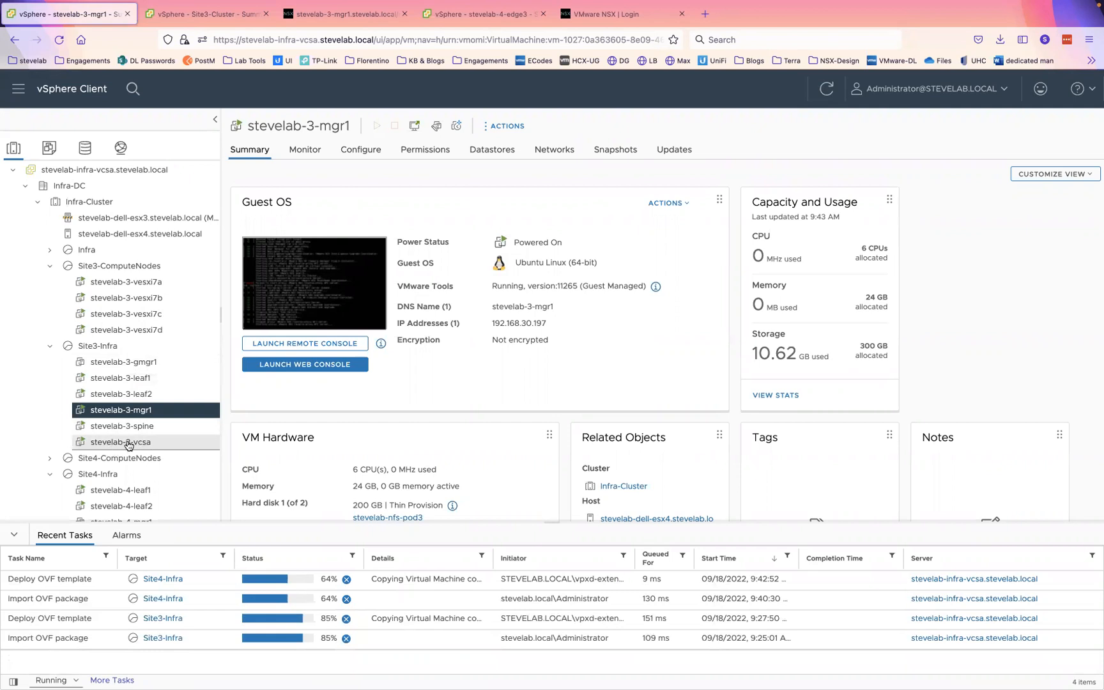
- Expand and collapse the site 4 and site 3 ComputeNodes groups, then bring up the Site3-Cluster summary
scroll(128, 441, down, 2)
click(51, 402)
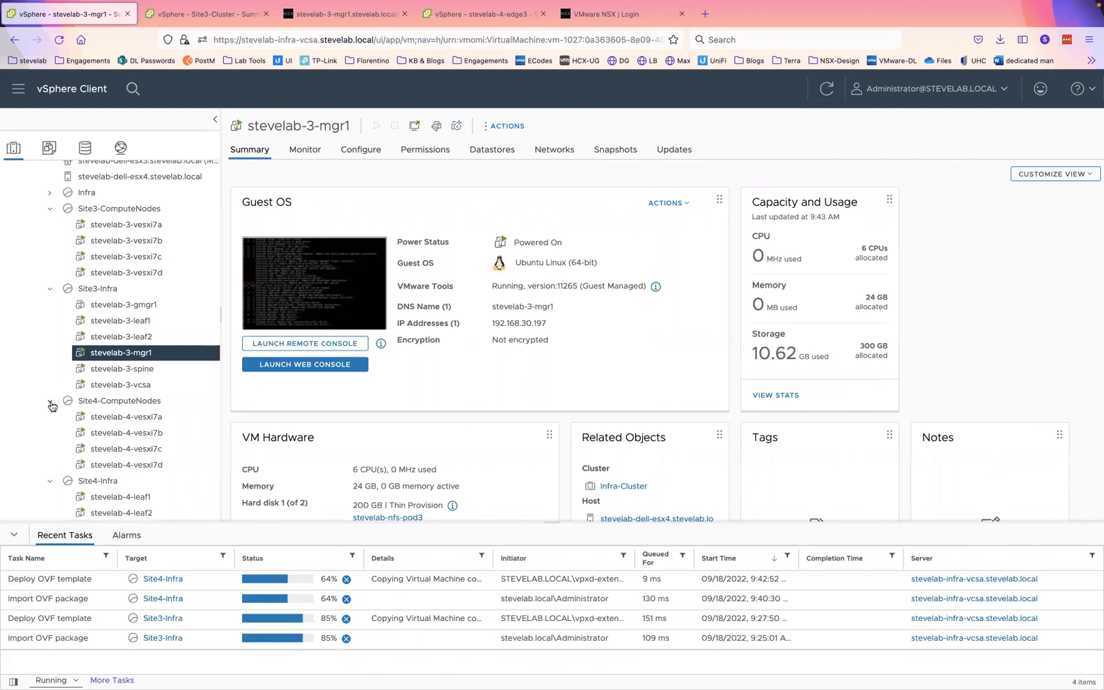
click(51, 402)
click(50, 209)
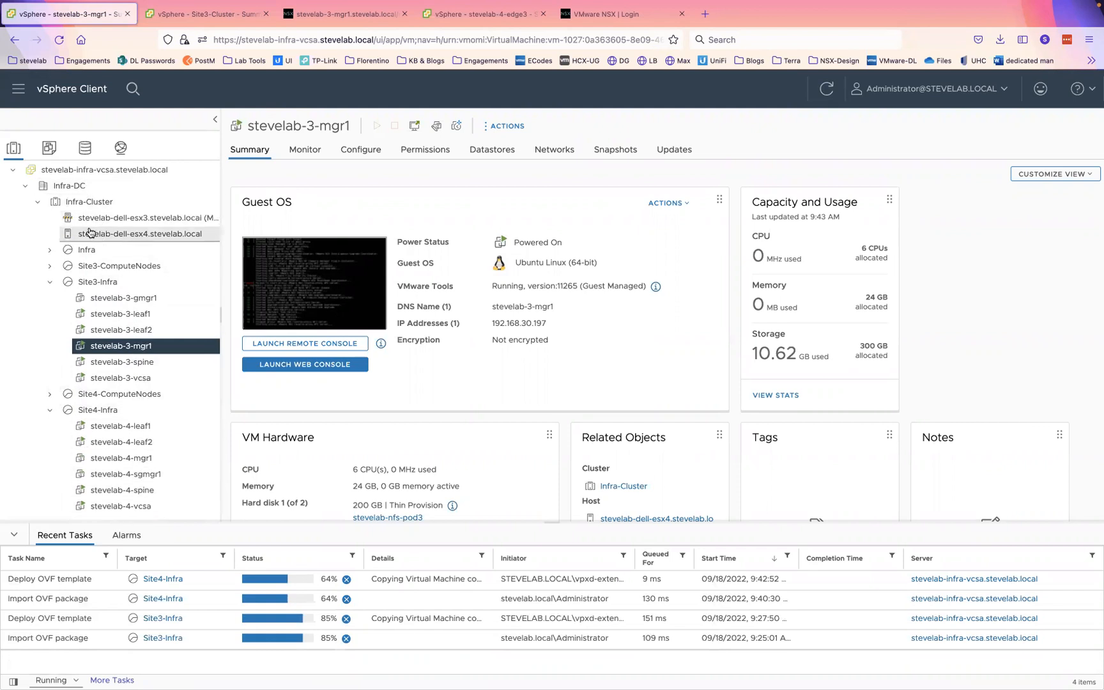
click(211, 15)
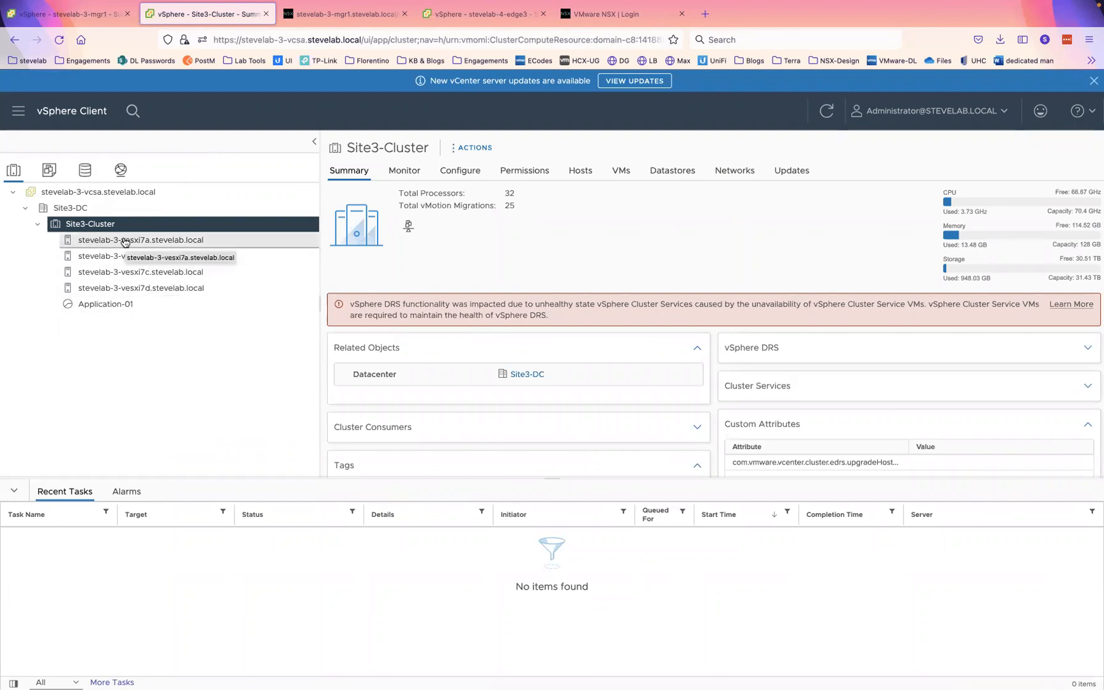
- Reload the blank stevelab-3-mgr1 NSX page, then return to the stevelab-3-mgr1 VM summary in vSphere
click(120, 170)
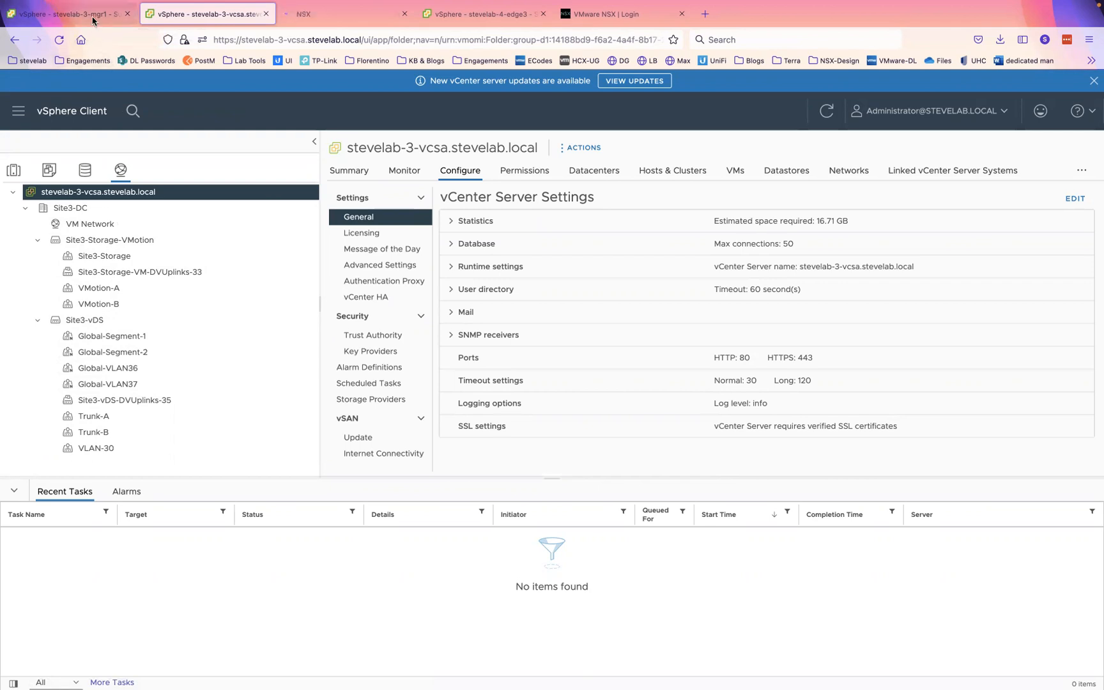
click(88, 14)
click(321, 16)
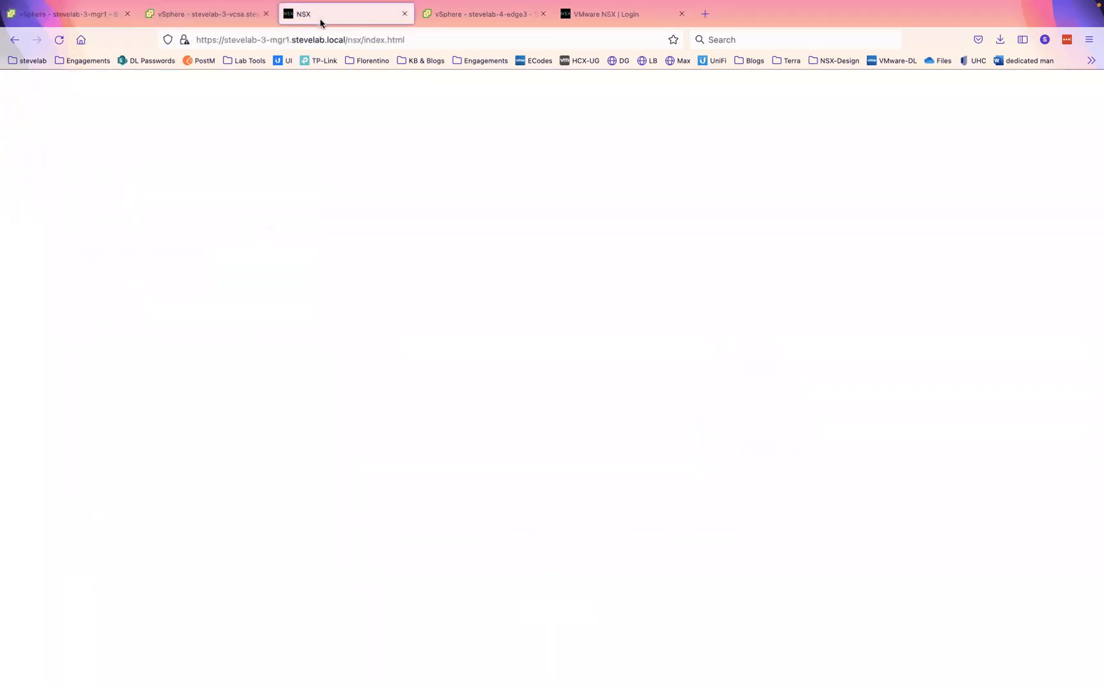
click(56, 41)
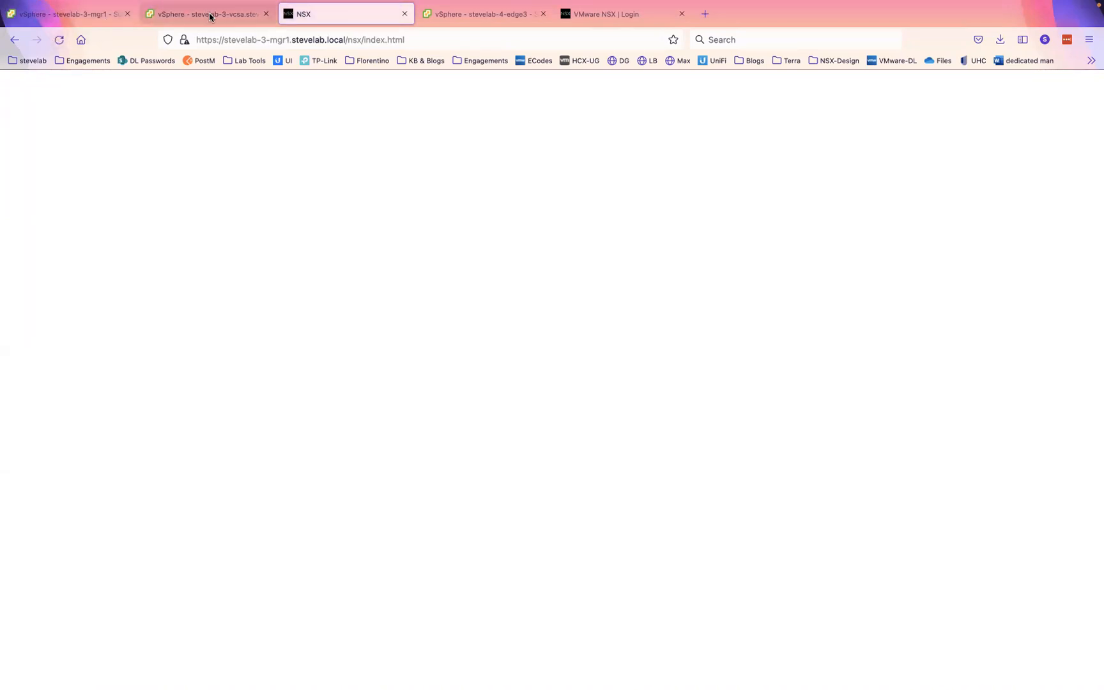
click(209, 16)
click(70, 18)
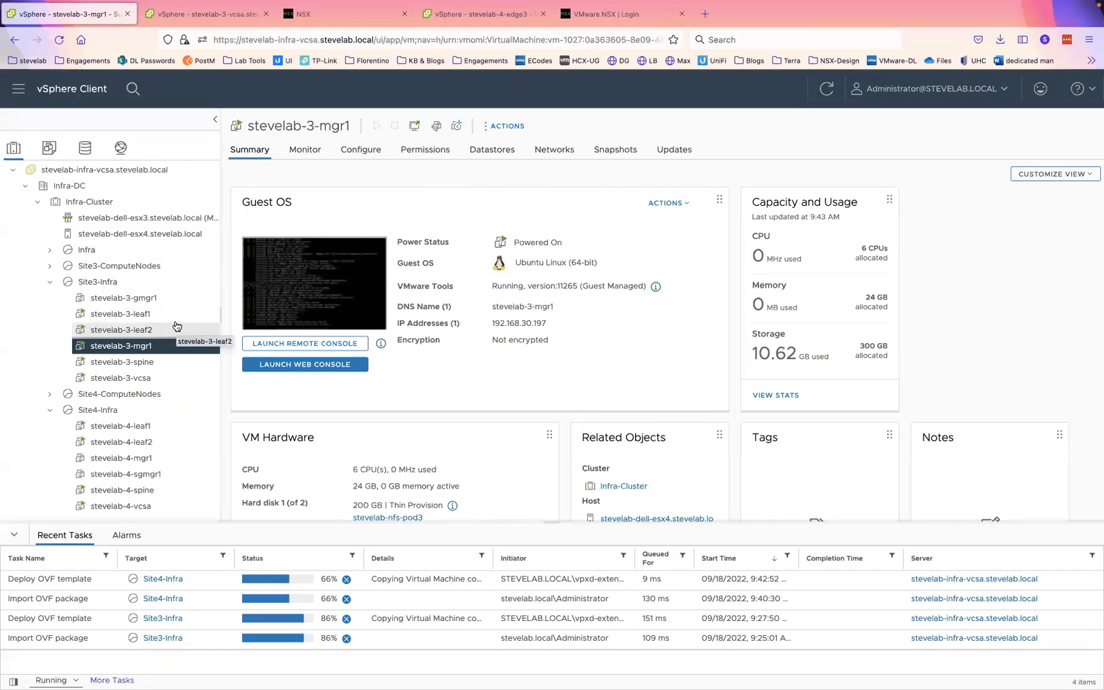
- Select stevelab-4-mgr1 under Site4-Infra and power it on from the toolbar
click(118, 458)
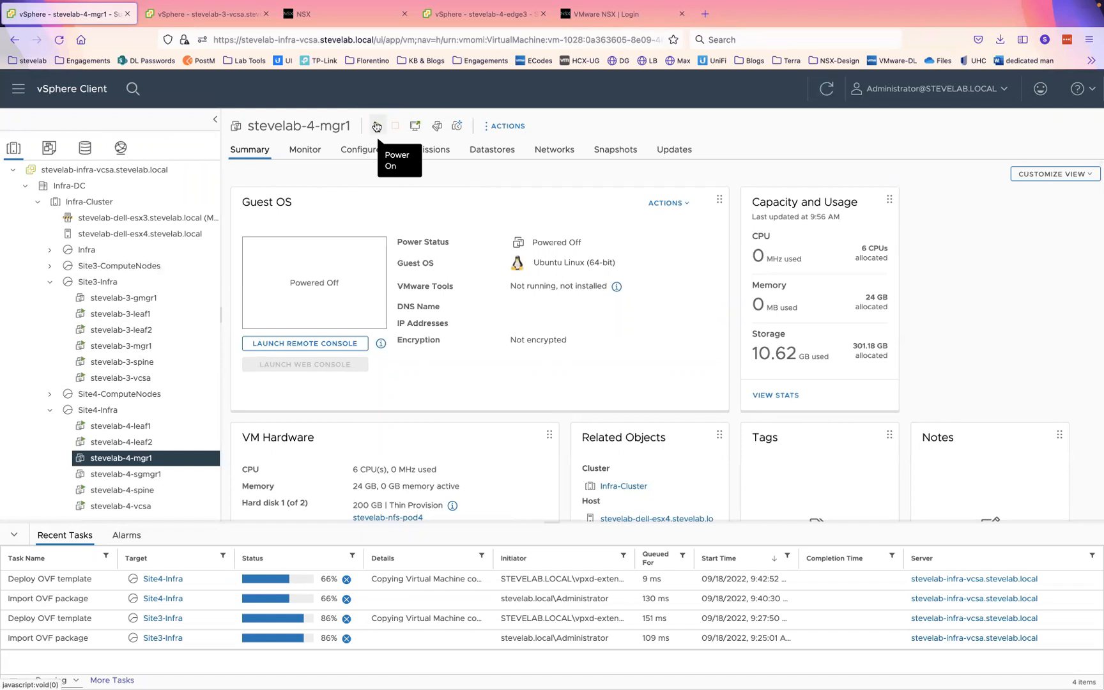
click(376, 126)
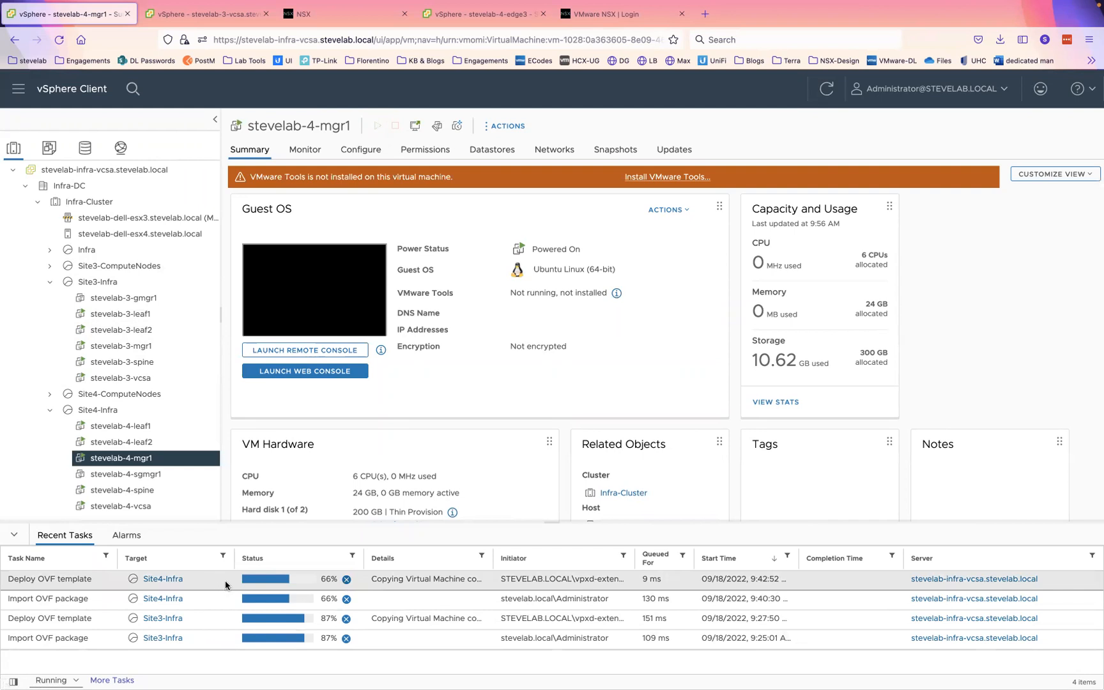
- Reload the stevelab-3-mgr1 NSX page and check the stevelab-4-mgr1 NSX overview
click(330, 15)
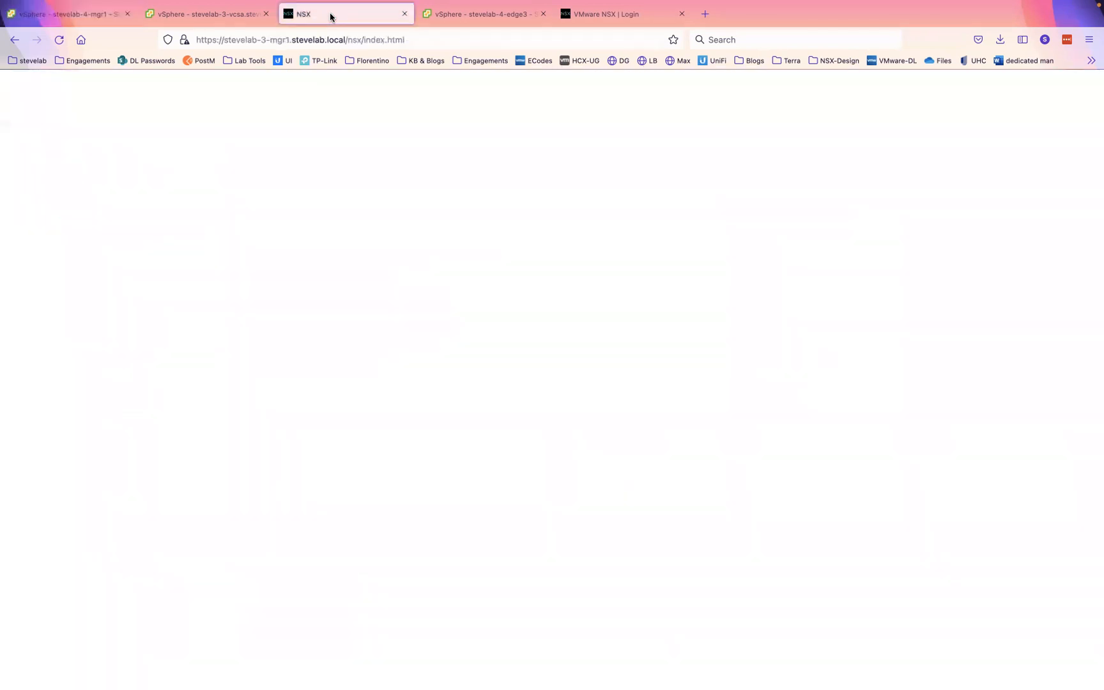
click(59, 40)
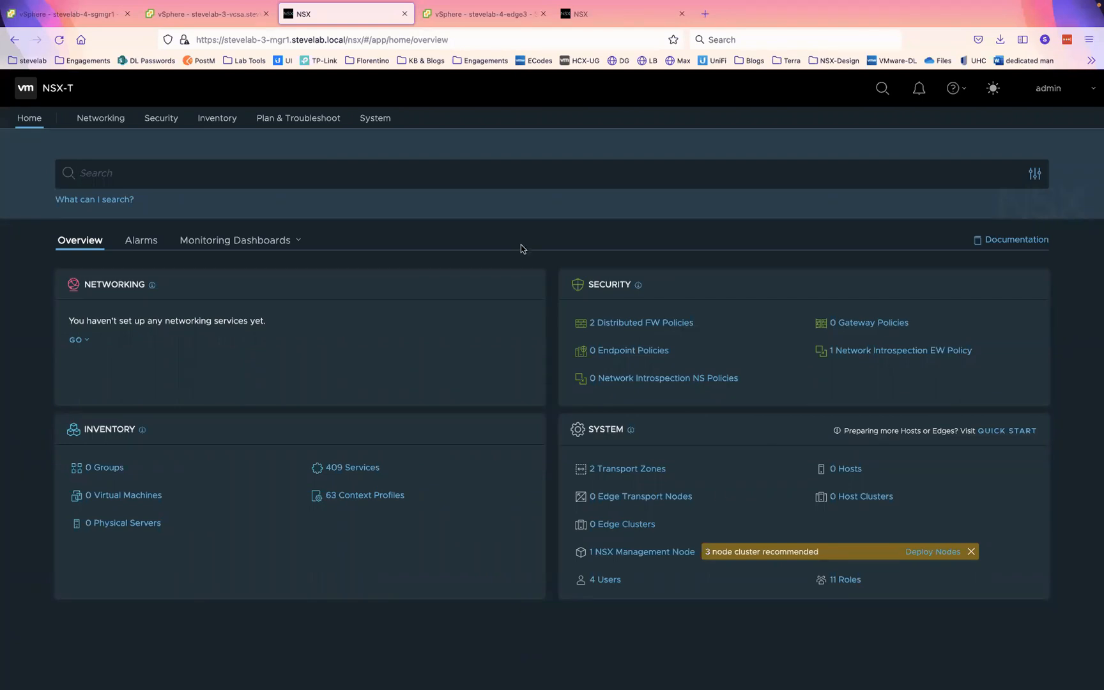
click(612, 17)
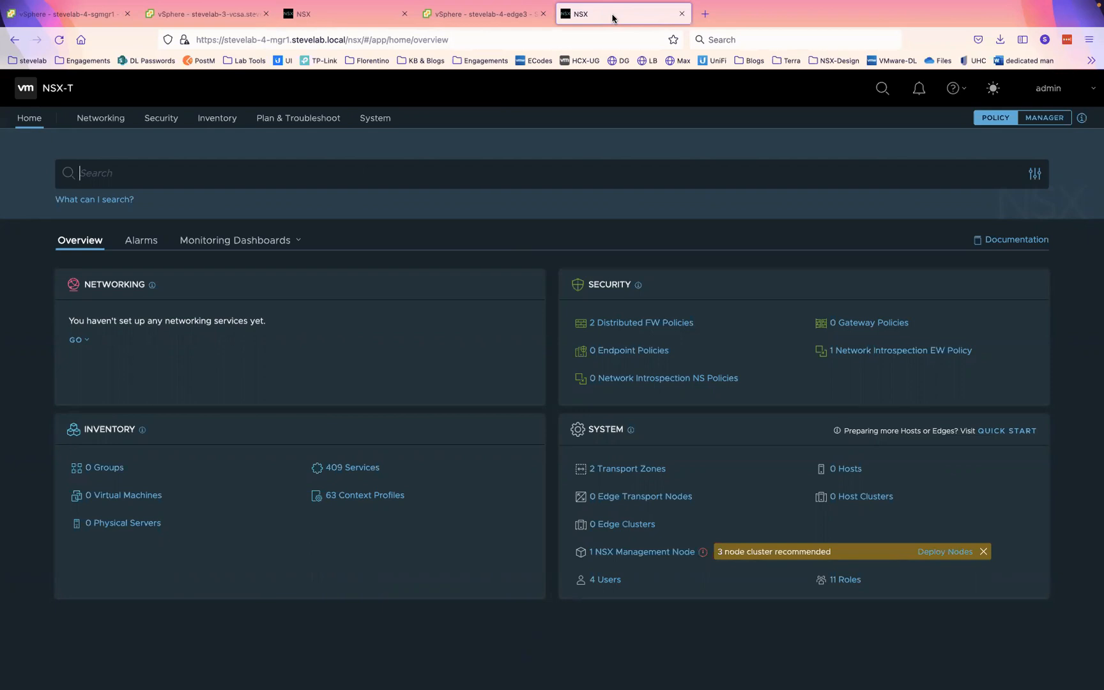
click(324, 45)
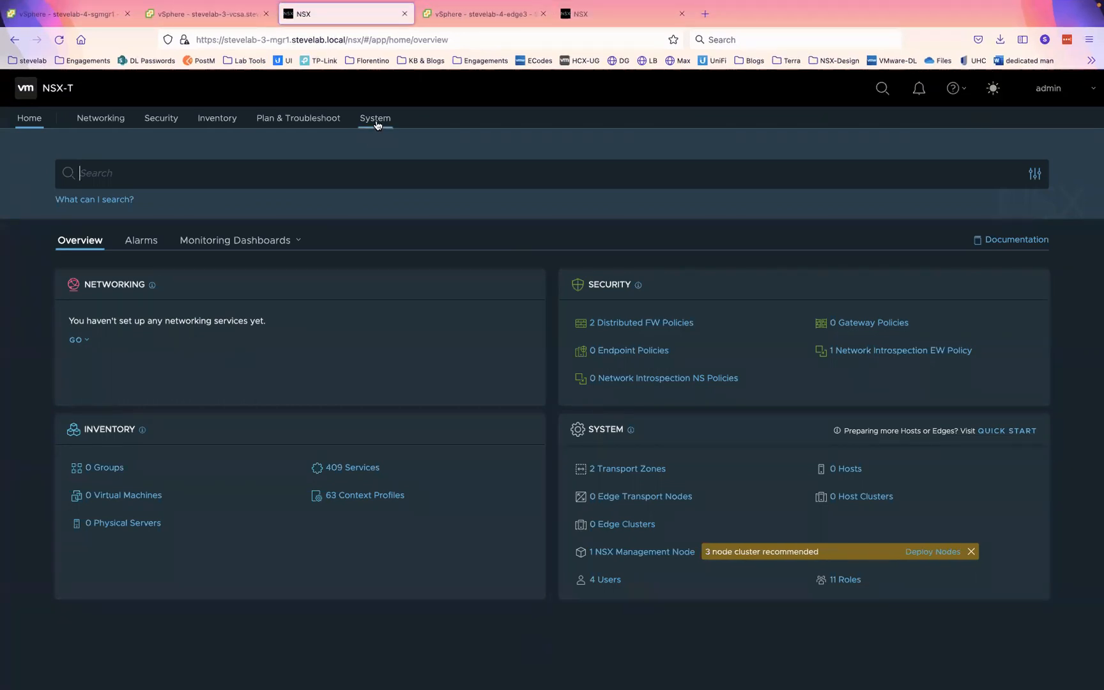
- Go to System > Fabric > Compute Managers on stevelab-3-mgr1 and begin adding a compute manager
click(376, 120)
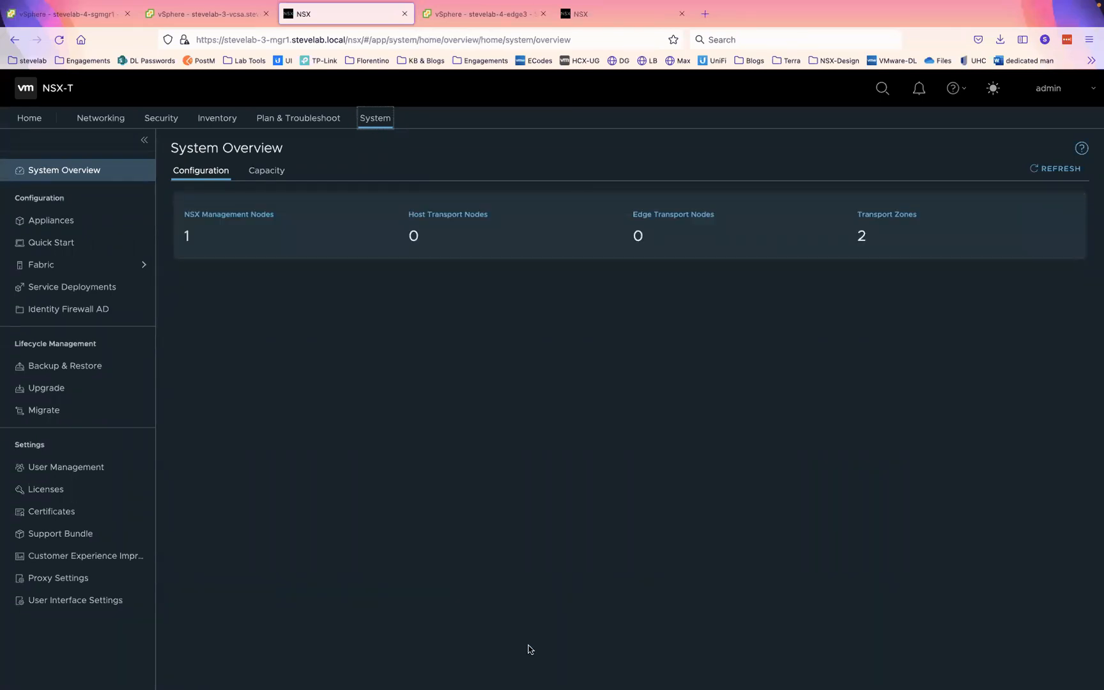
click(63, 266)
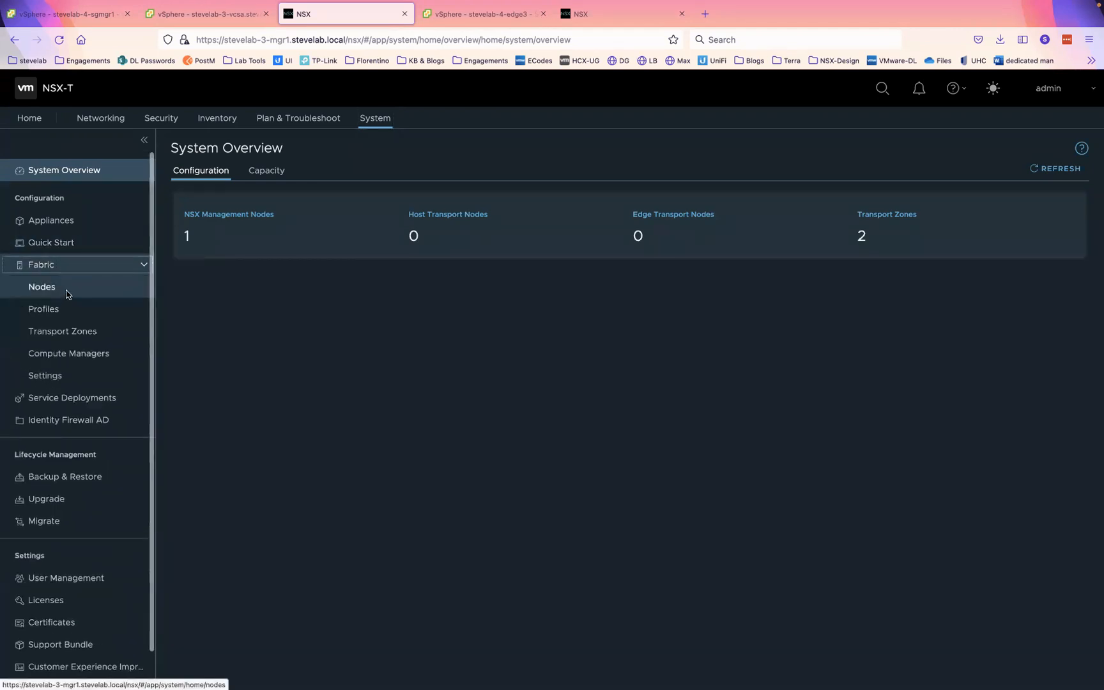
click(67, 288)
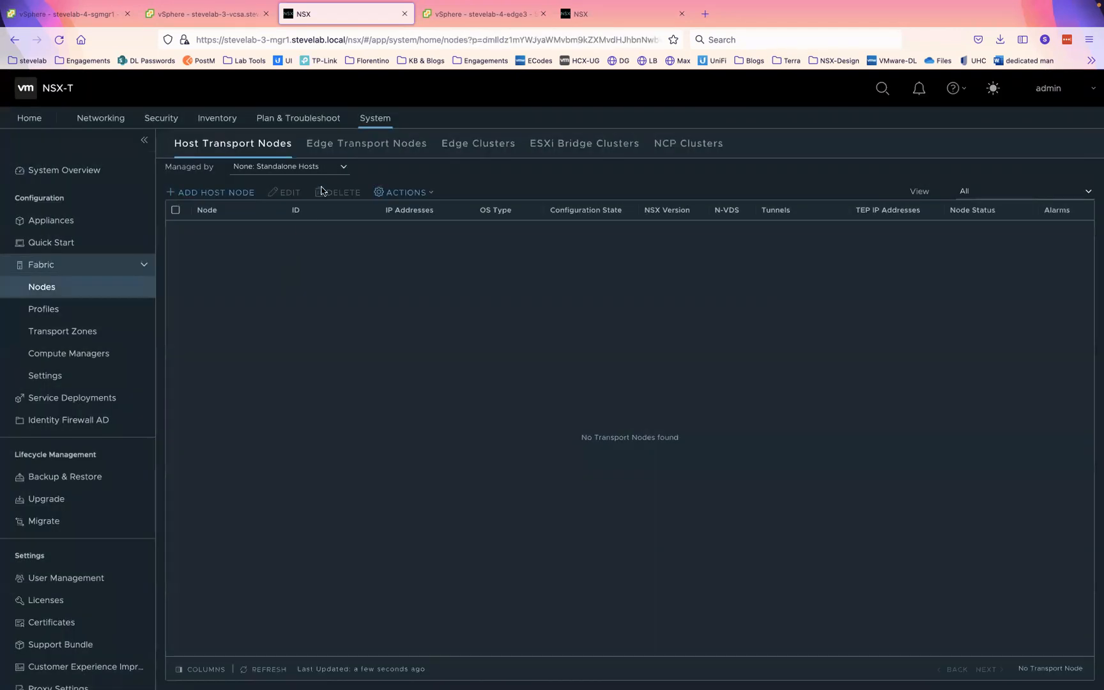
click(62, 376)
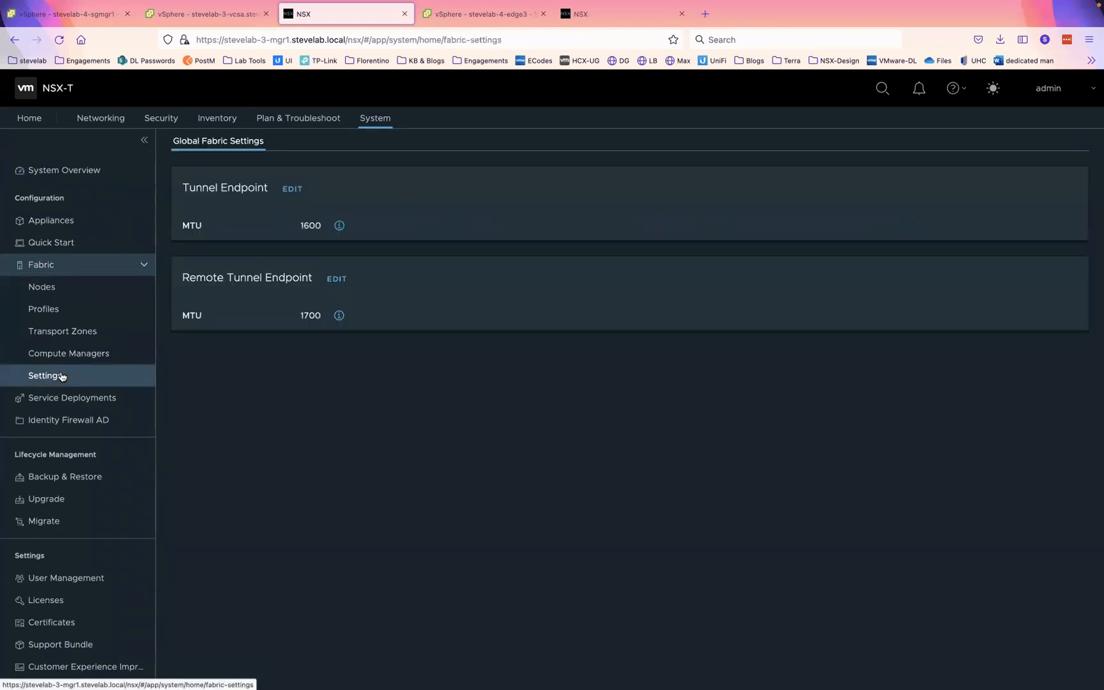
click(74, 352)
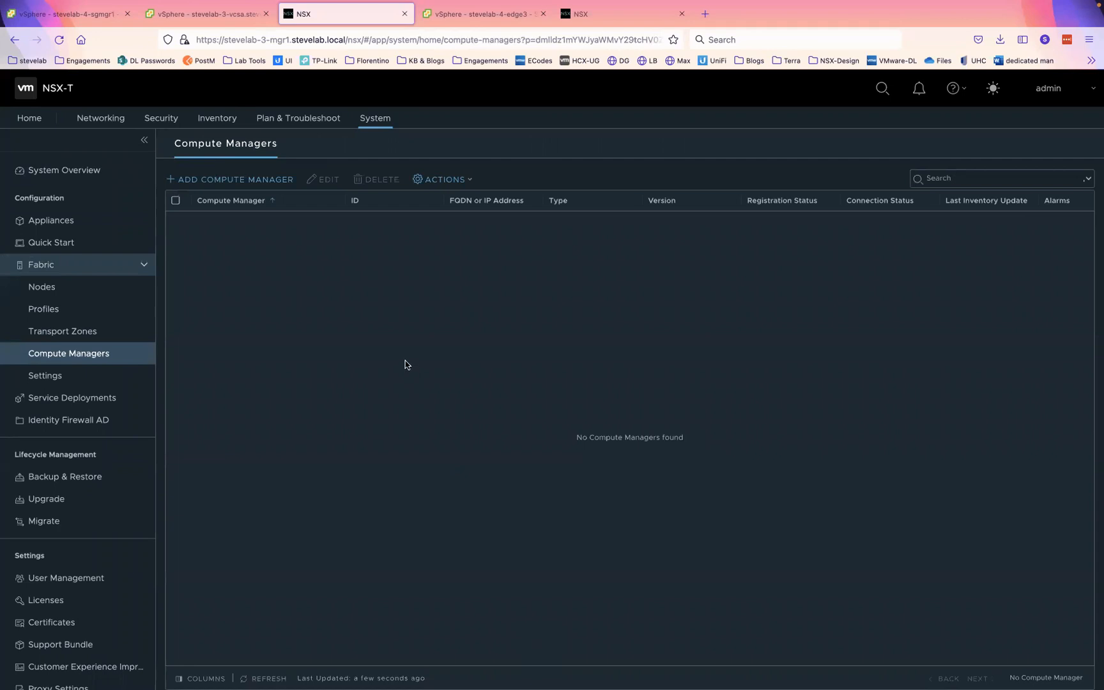
click(224, 181)
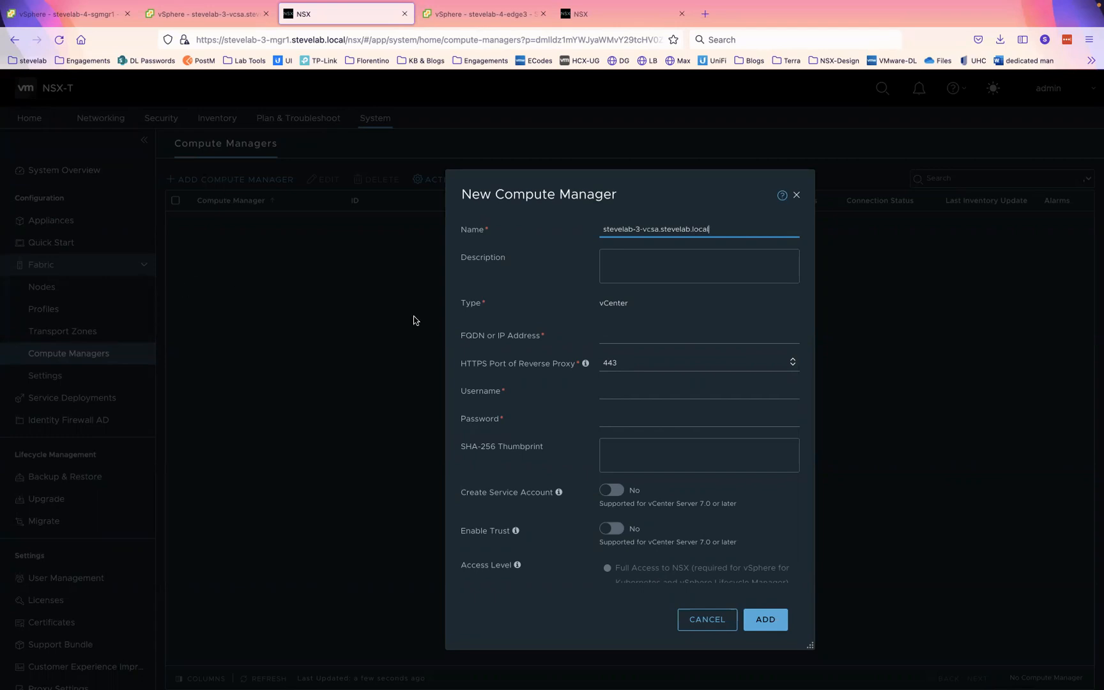
- Copy the name stevelab-3-vcsa.stevelab.local into FQDN, use the saved vCenter administrator login, and submit
triple_click(701, 228)
key(ctrl+c)
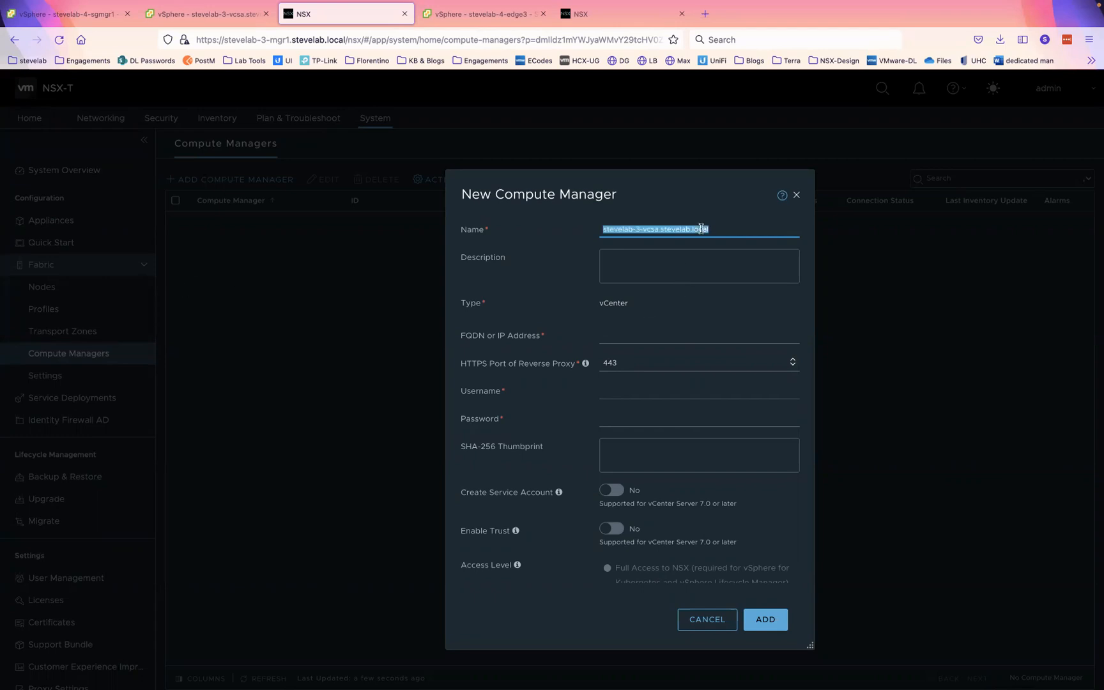
click(639, 338)
key(ctrl+v)
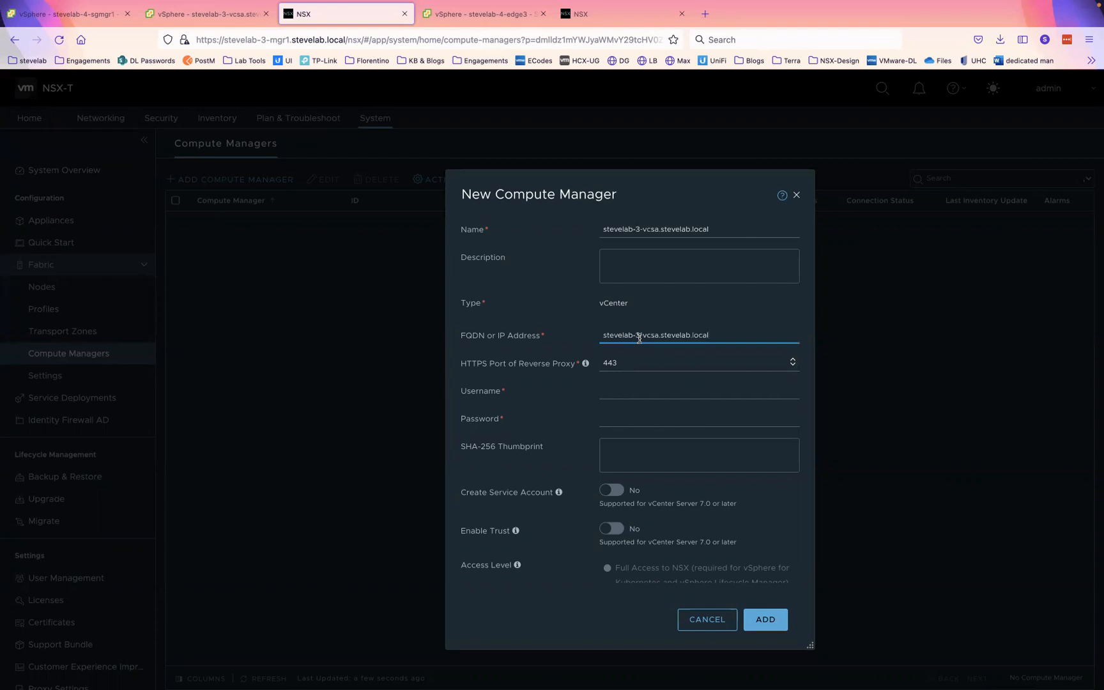
click(634, 393)
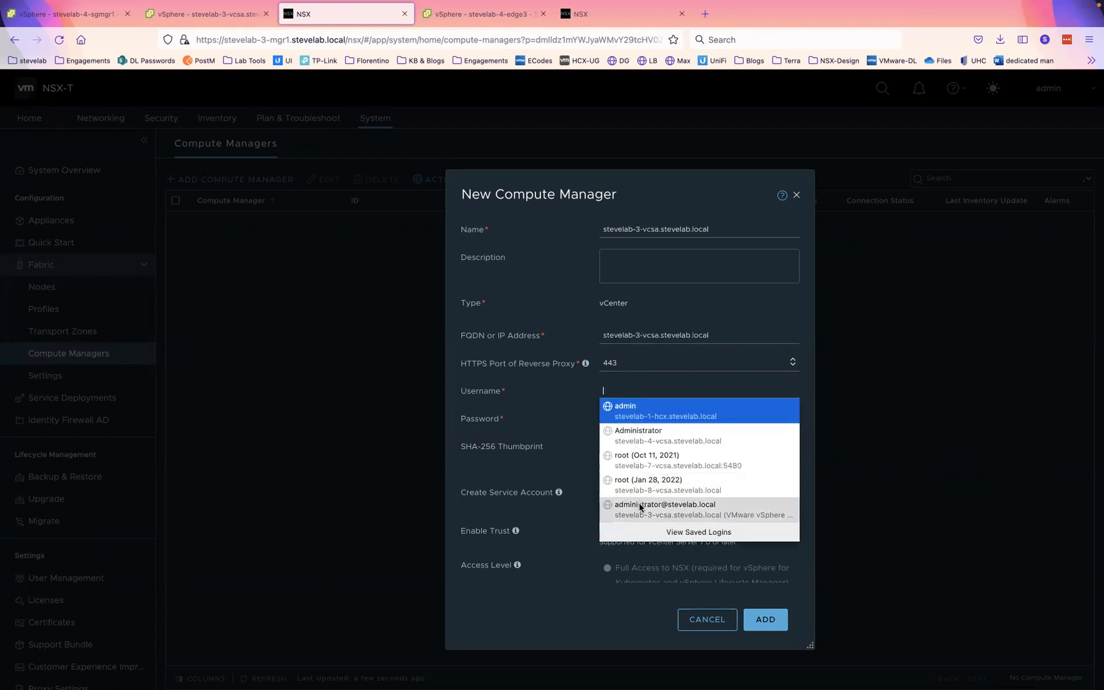
key(Return)
click(650, 395)
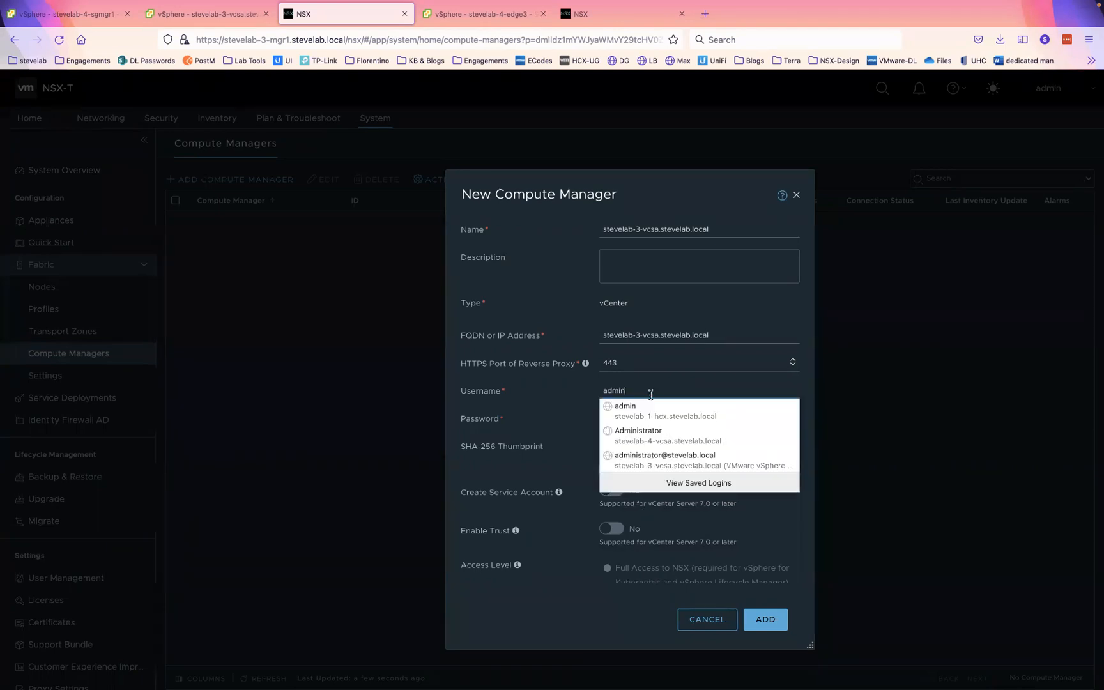
click(646, 460)
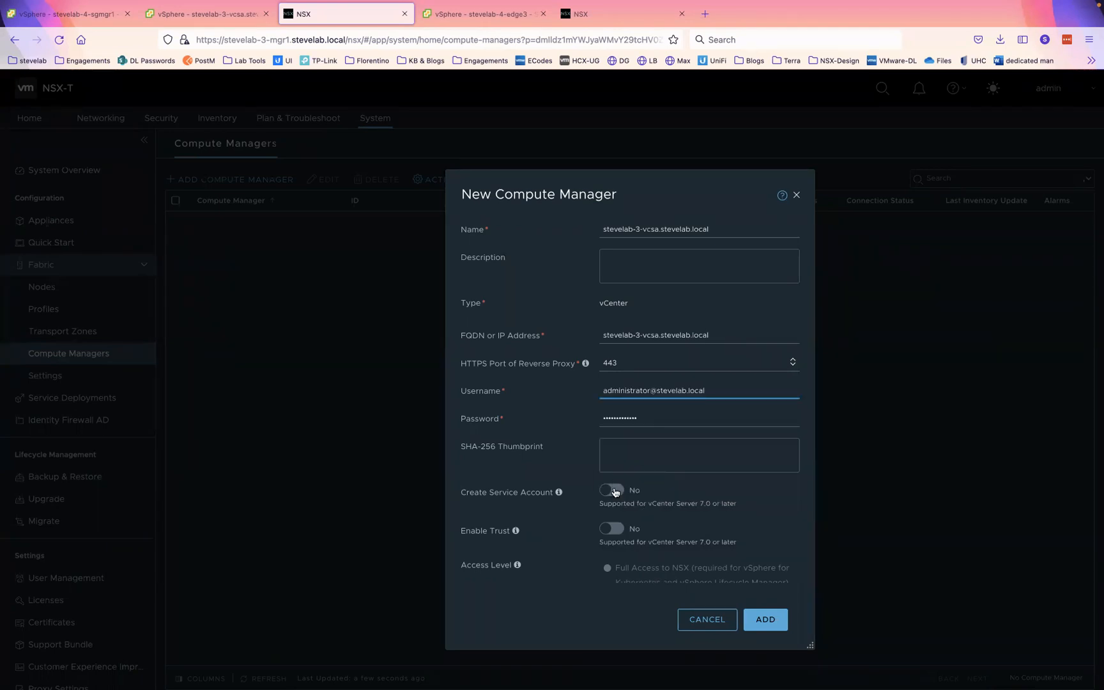
scroll(614, 492, down, 2)
click(760, 619)
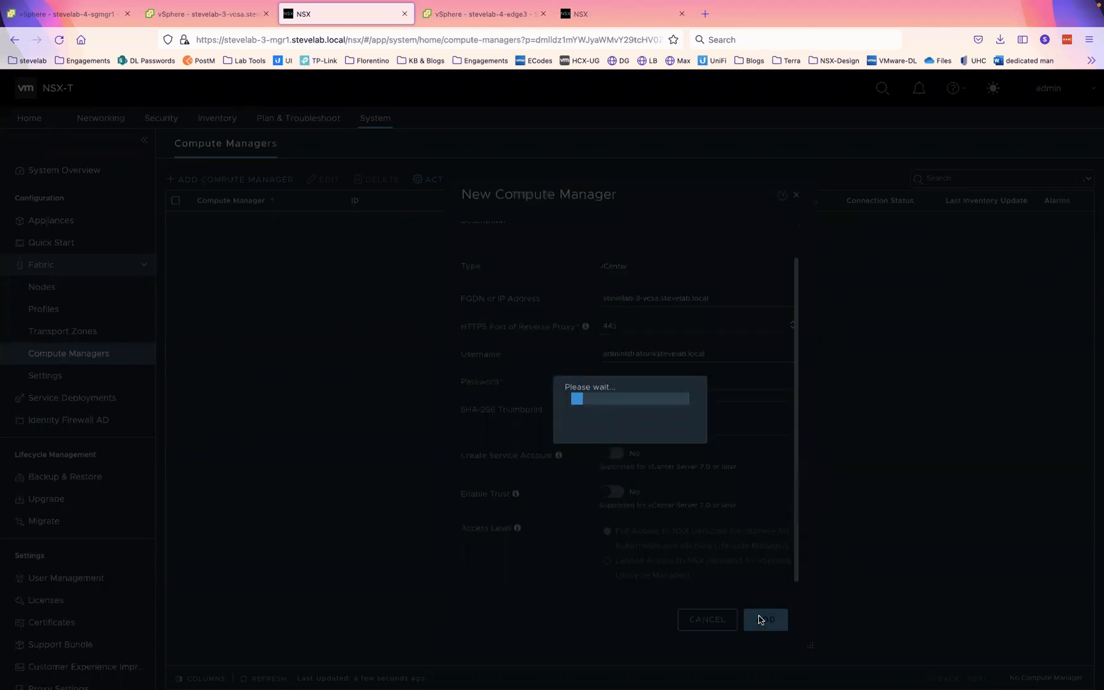
- On stevelab-4-mgr1, go to System > Fabric > Compute Managers and begin adding a compute manager
click(610, 14)
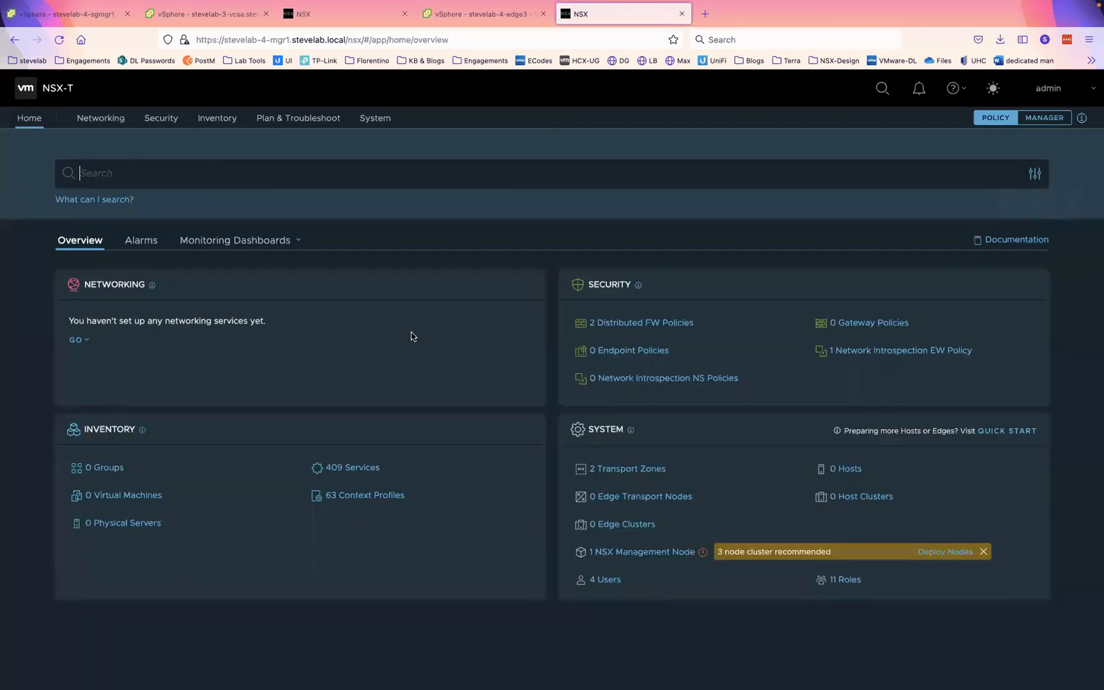
click(375, 131)
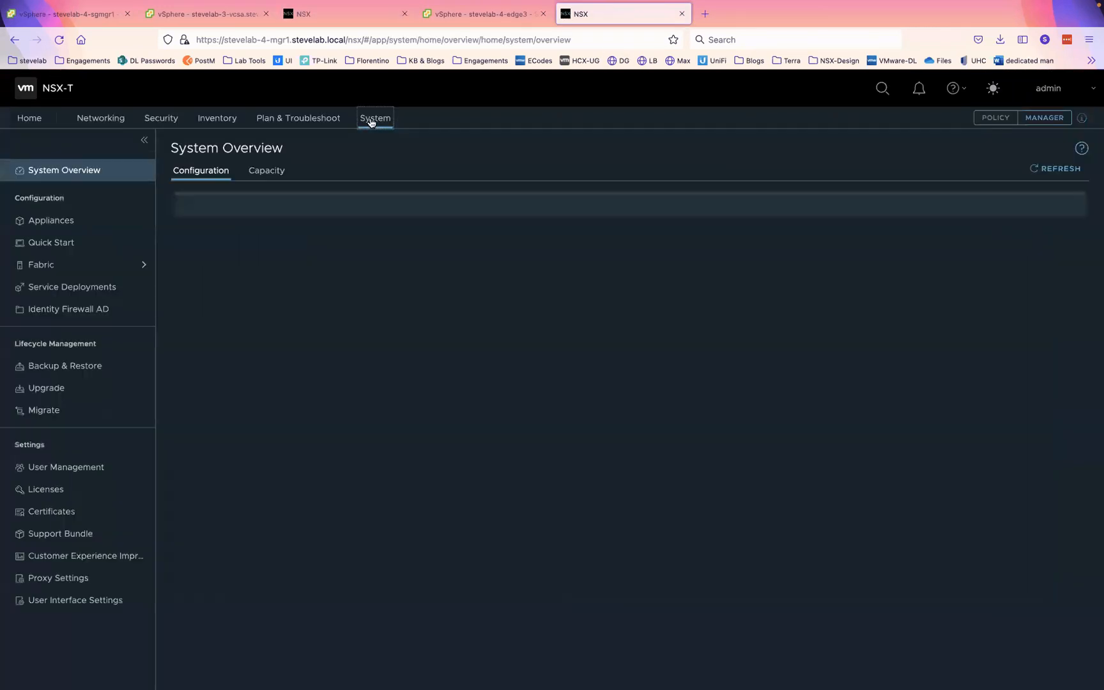
click(55, 265)
click(73, 355)
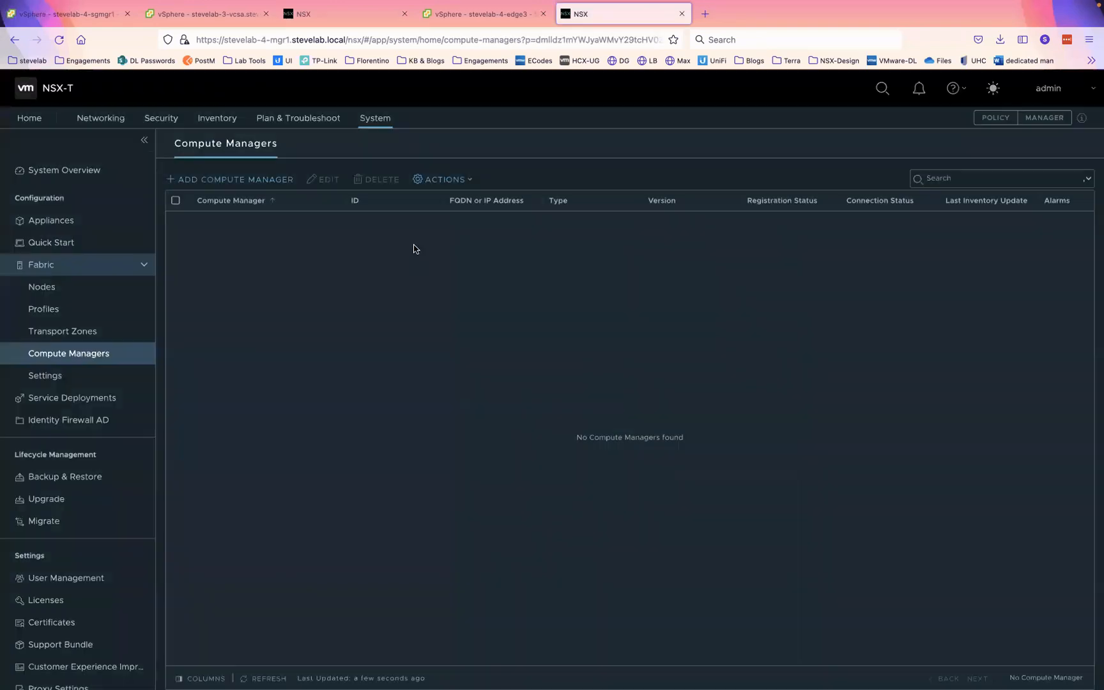
click(260, 181)
- Enter the compute manager name, copy it into FQDN, choose the saved administrator login, and submit
text(stevelab-3-vcsa.stevelab.local)
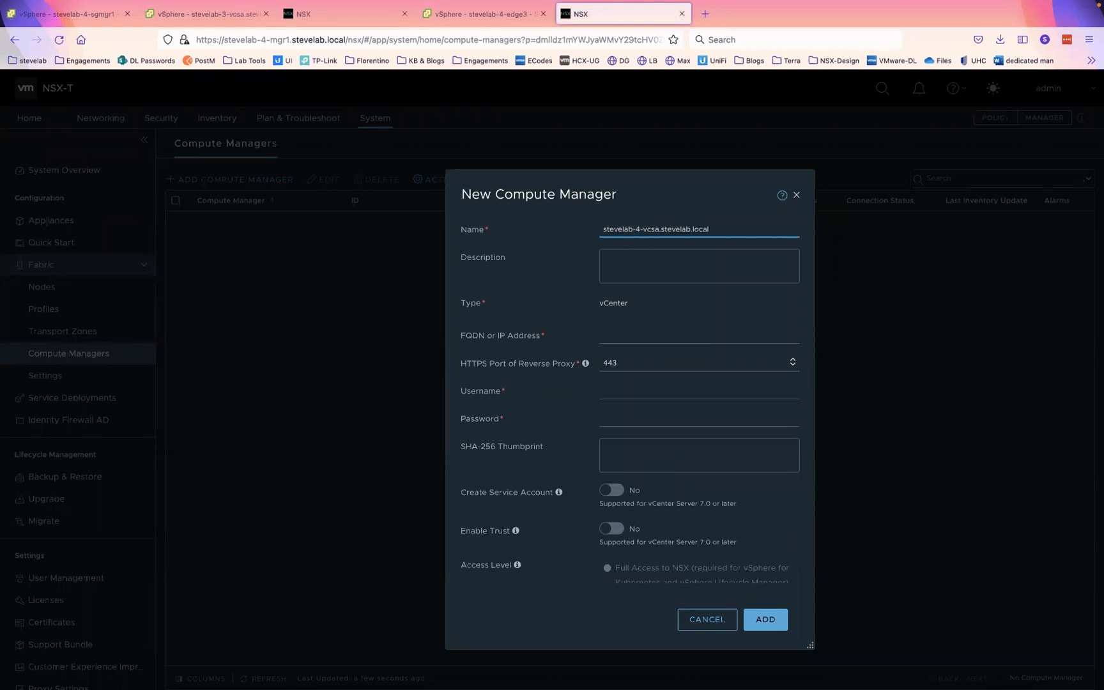
triple_click(699, 222)
key(ctrl+c)
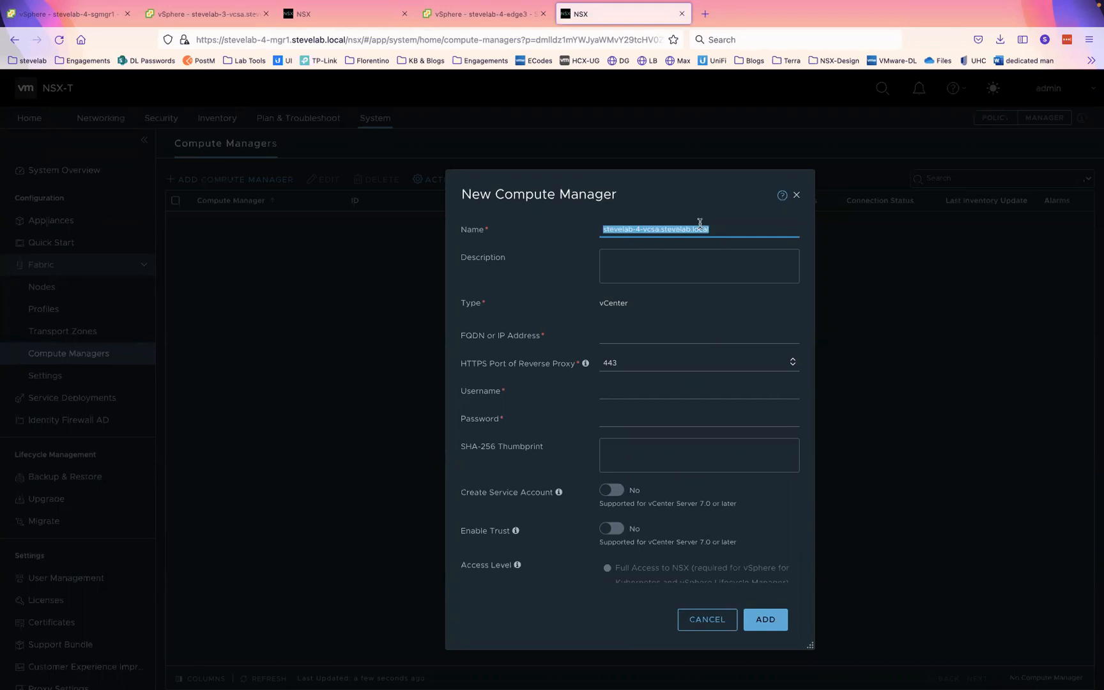
click(633, 340)
key(ctrl+v)
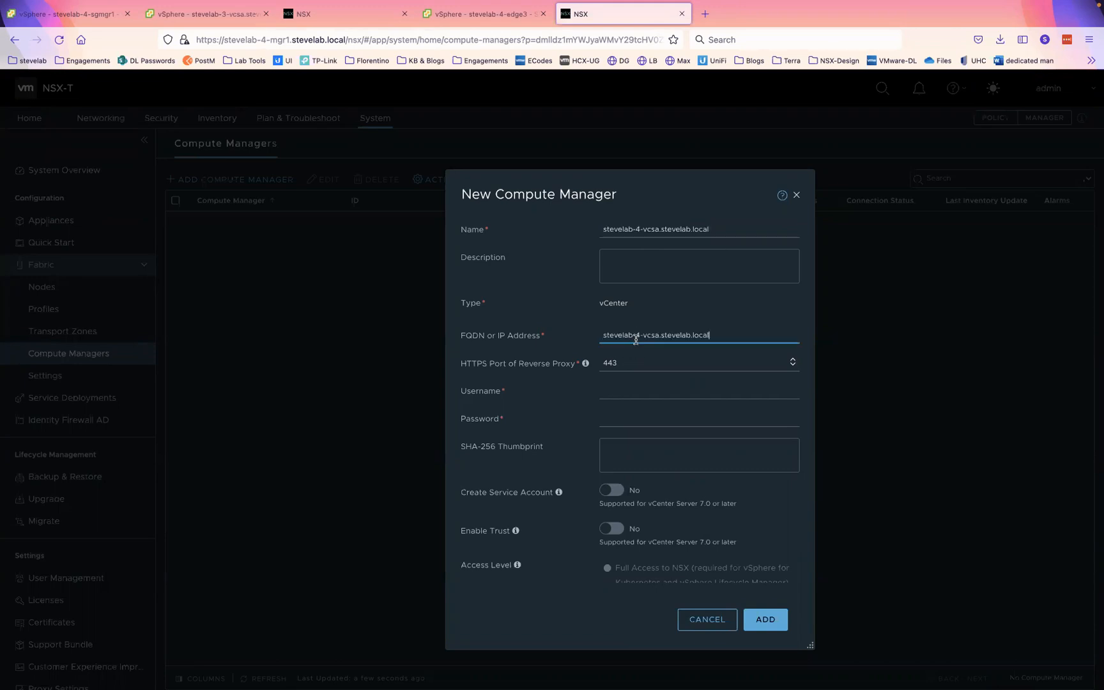
click(617, 395)
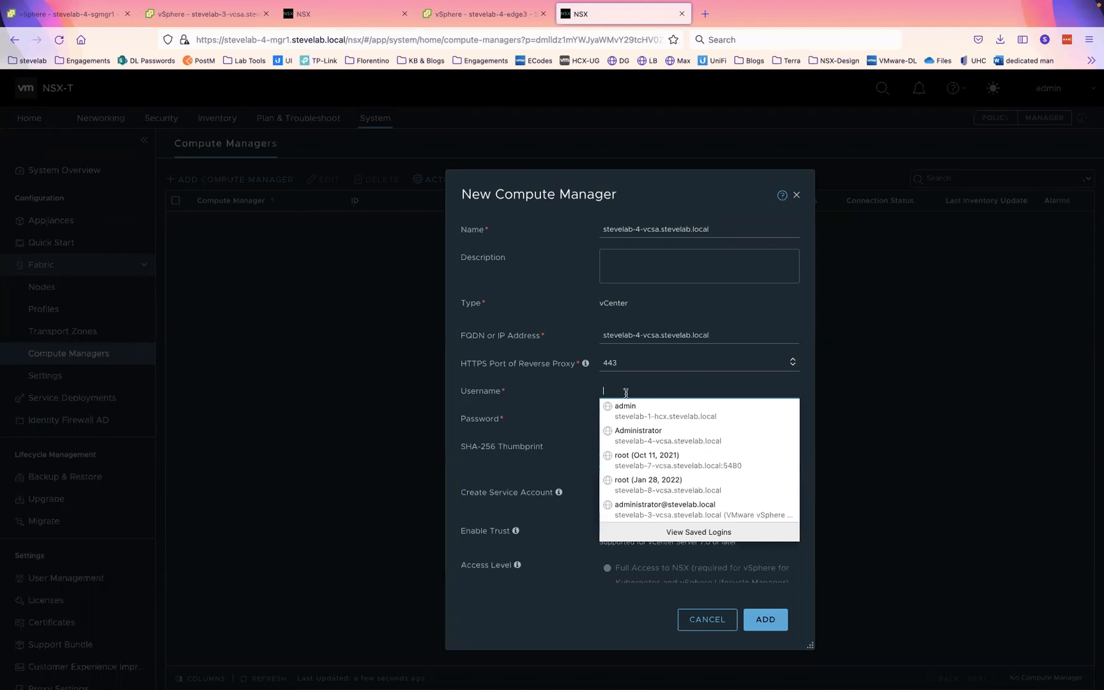
click(639, 515)
click(767, 625)
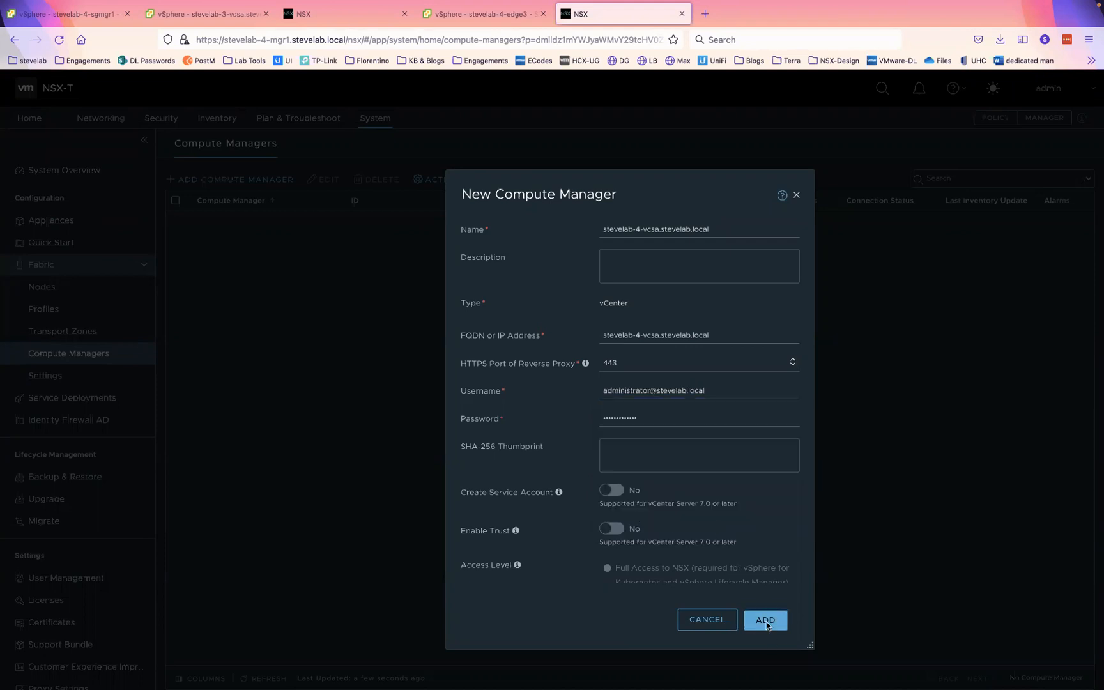
- Accept the stevelab-3 vCenter thumbprint, then close the connection error on the stevelab-4 form
click(345, 19)
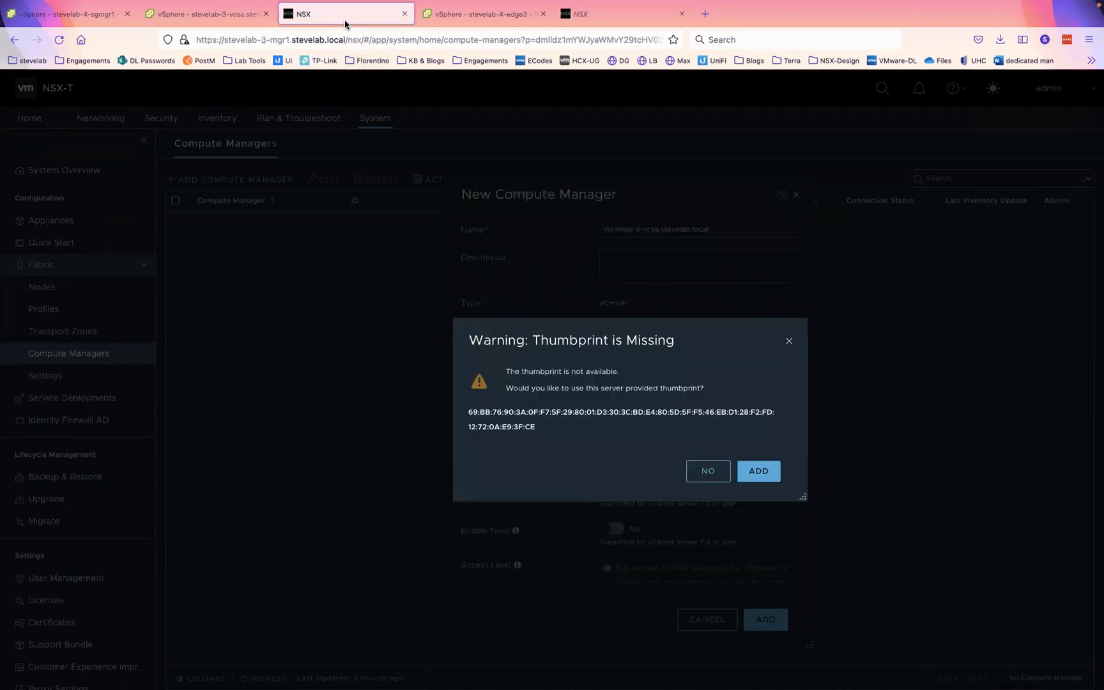
click(756, 472)
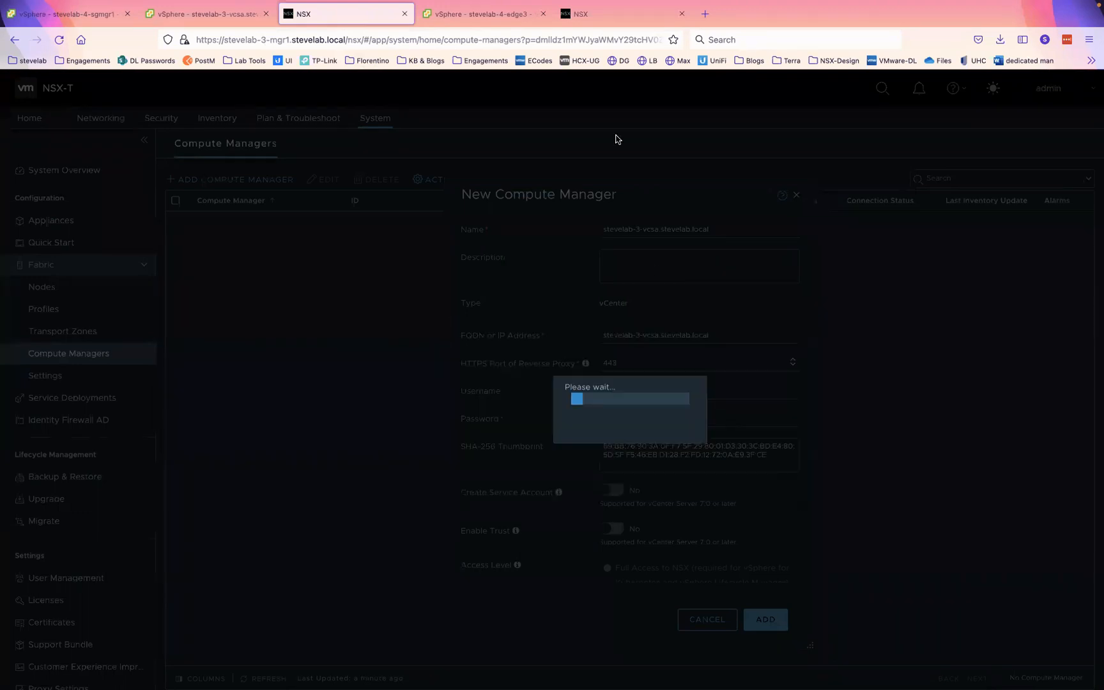
click(609, 13)
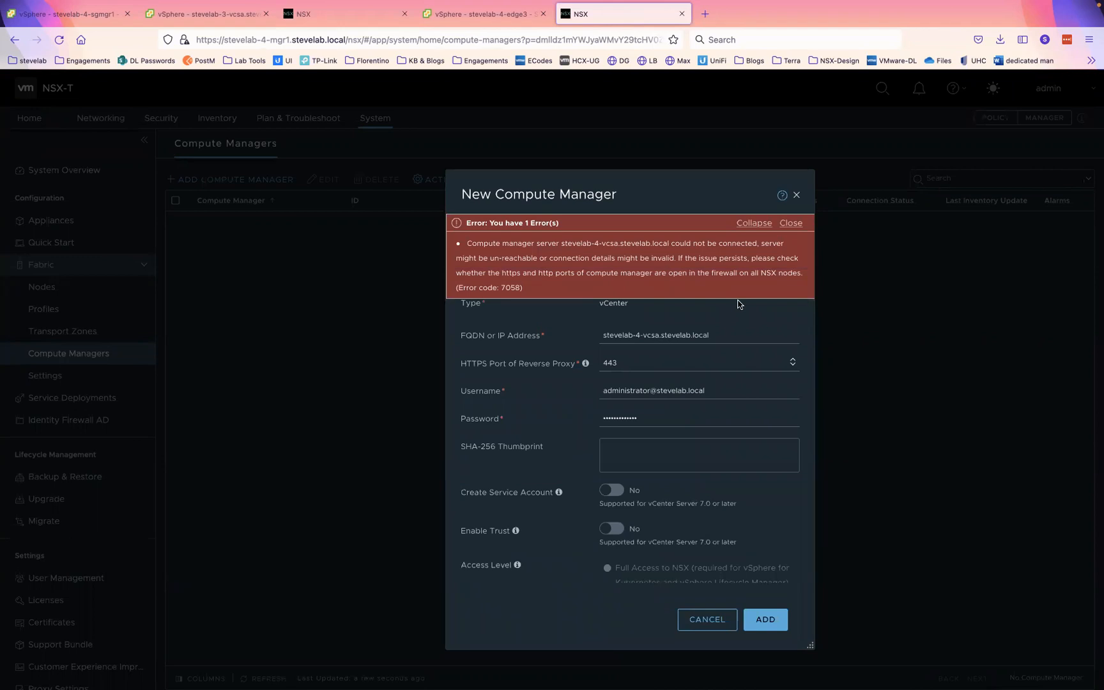
click(786, 222)
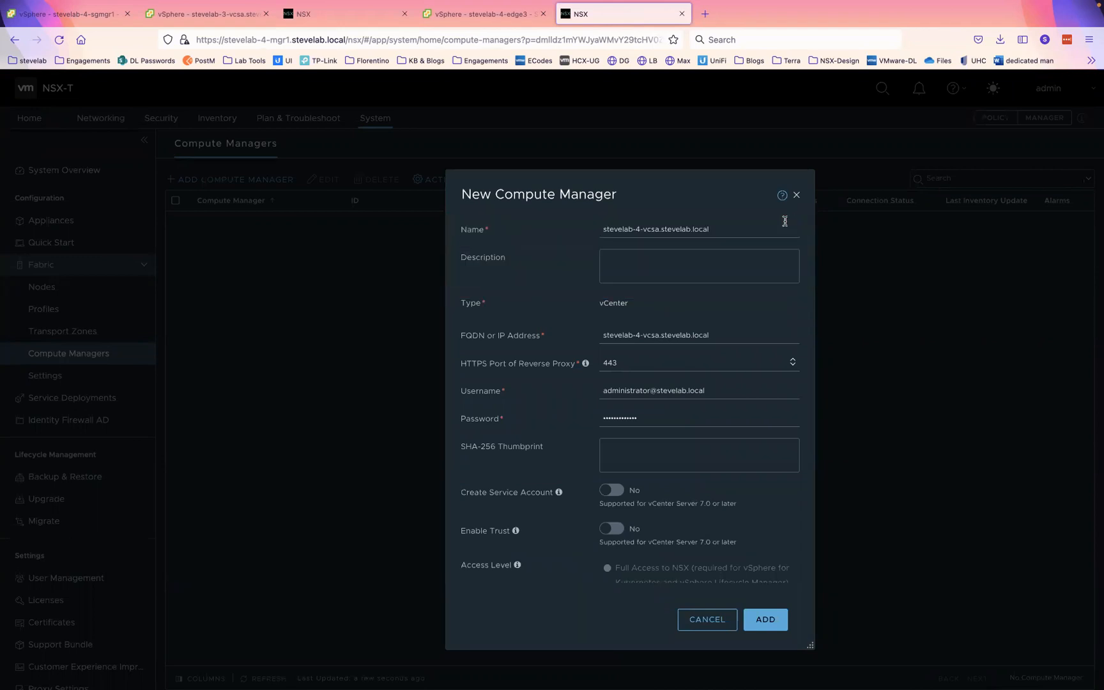
- Check the stevelab-4 vCenter's web address in vSphere Client, then resubmit the stevelab-4 compute manager form
double_click(743, 229)
click(743, 229)
click(497, 14)
click(275, 38)
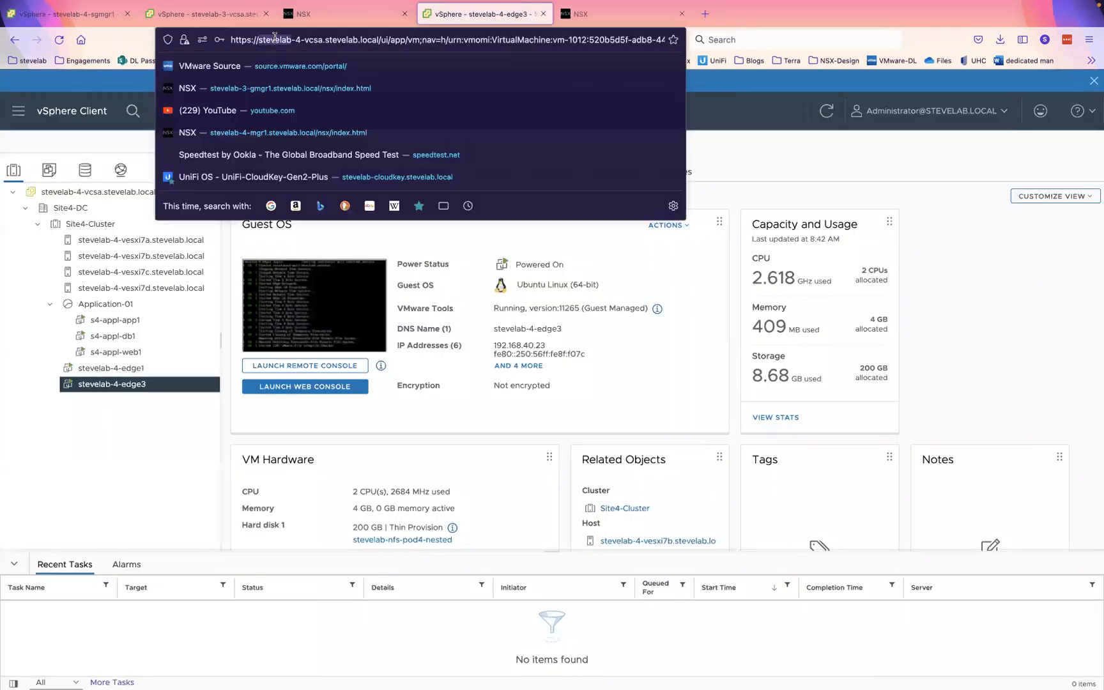
click(639, 14)
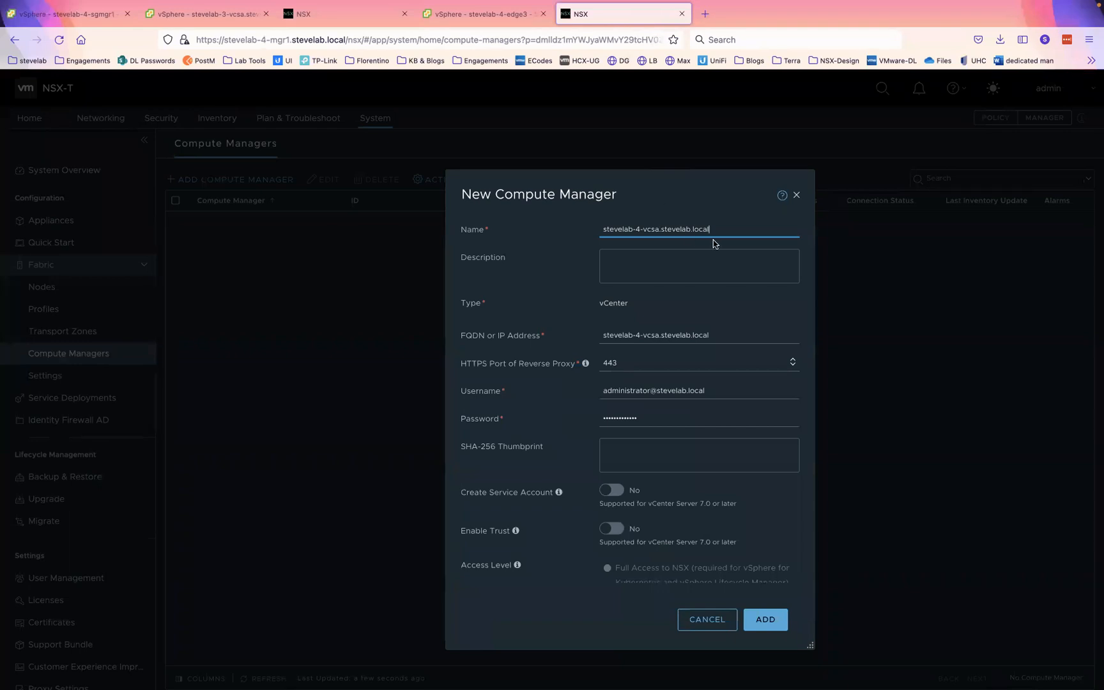
click(759, 619)
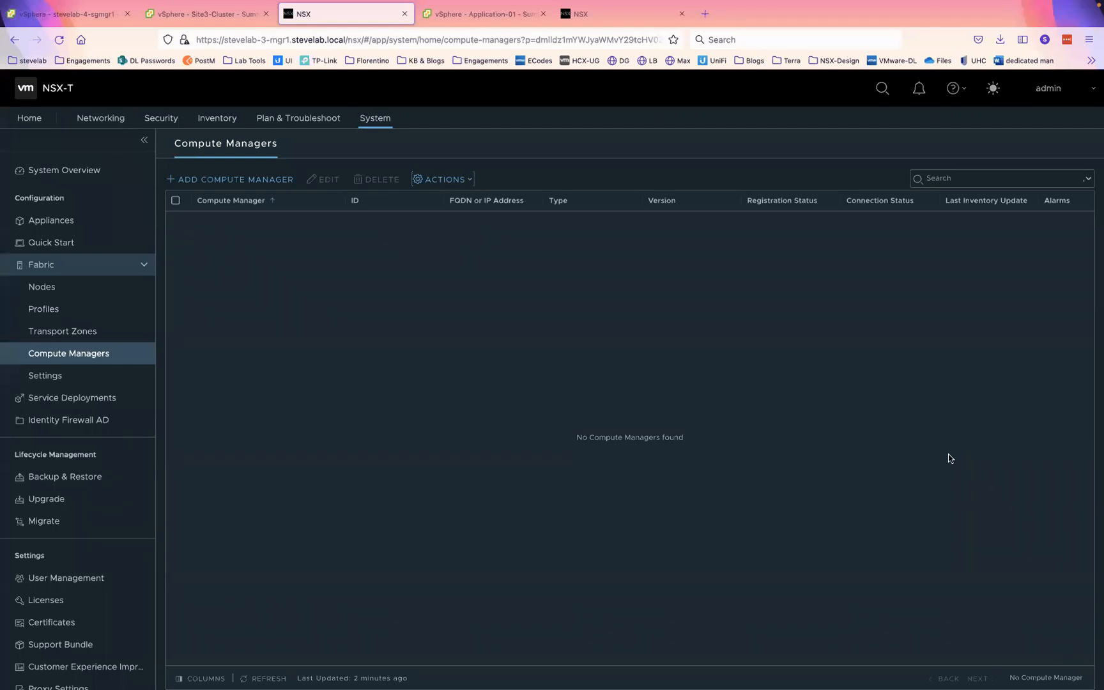
- Start a new compute manager on stevelab-3 named stevelab-3-vcsa.stevelab.local
click(254, 179)
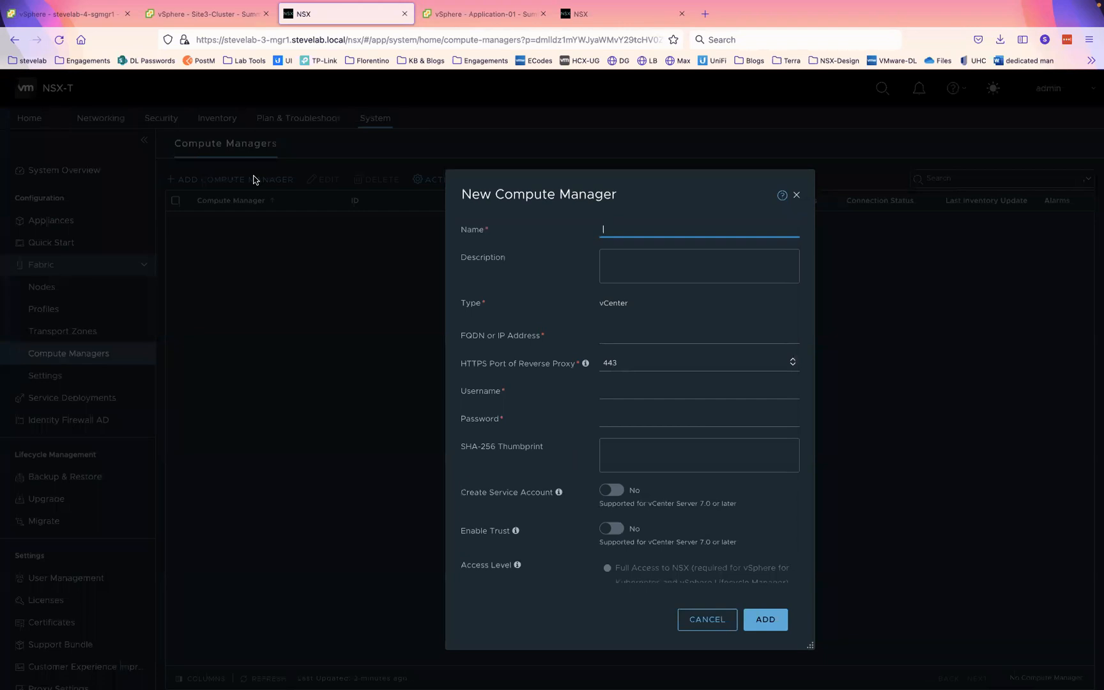
text(steve)
text(-3-)
key(BackSpace)
key(BackSpace)
key(BackSpace)
text(lab)
text(vcsa.stevelab.local)
key(Tab)
key(Tab)
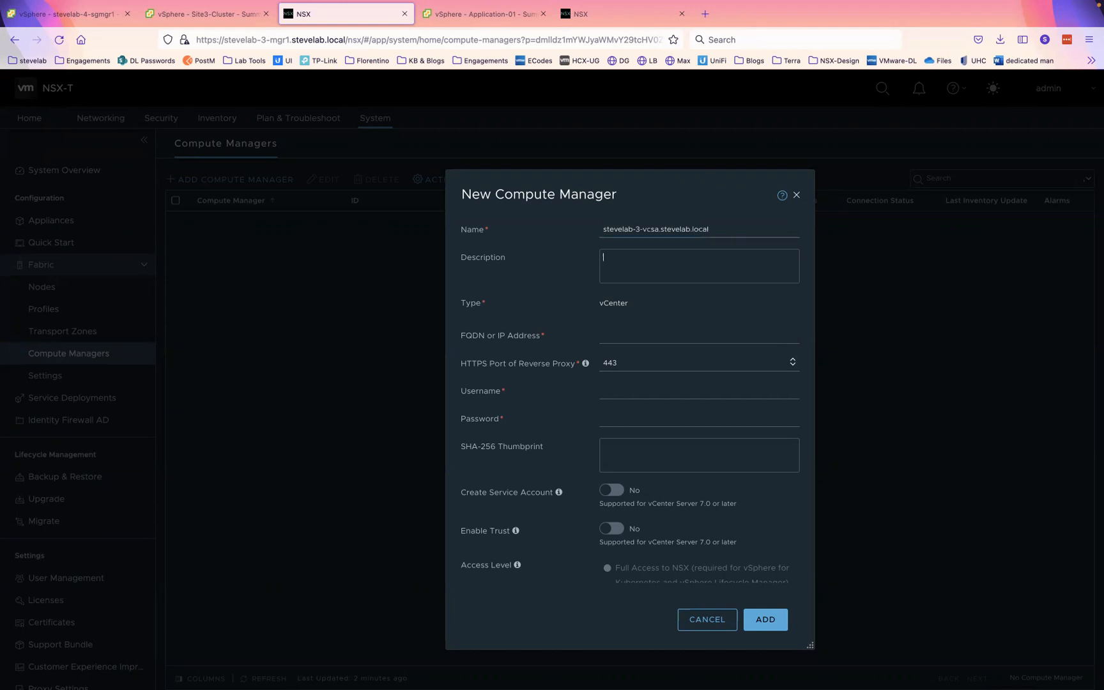
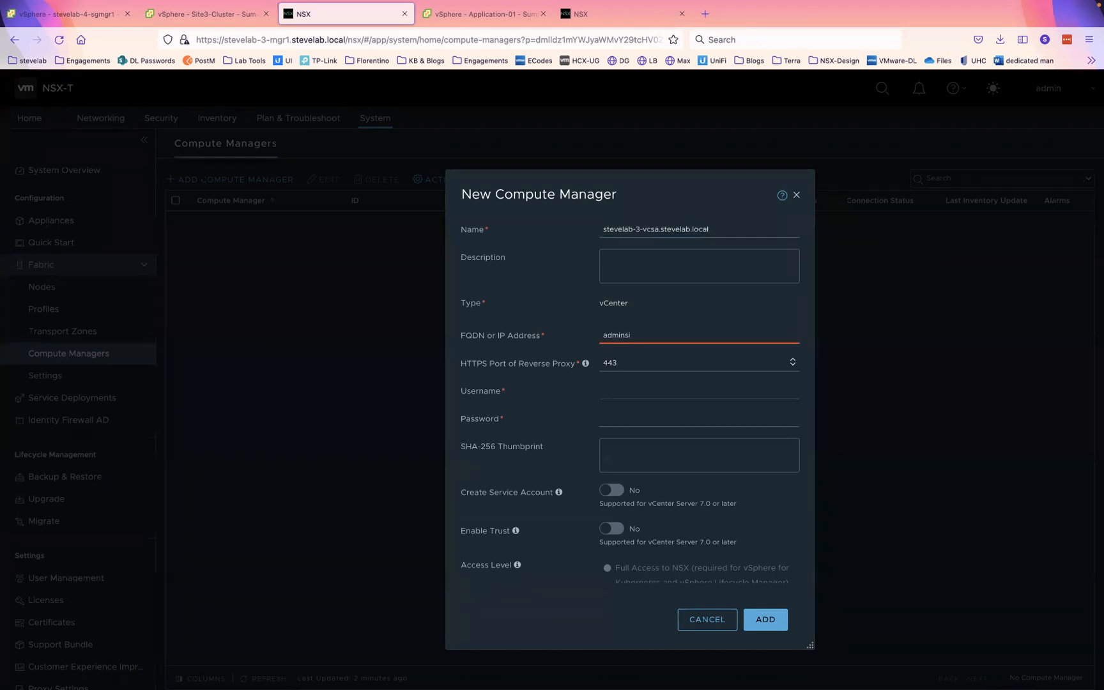
key(Tab)
key(shift+Tab)
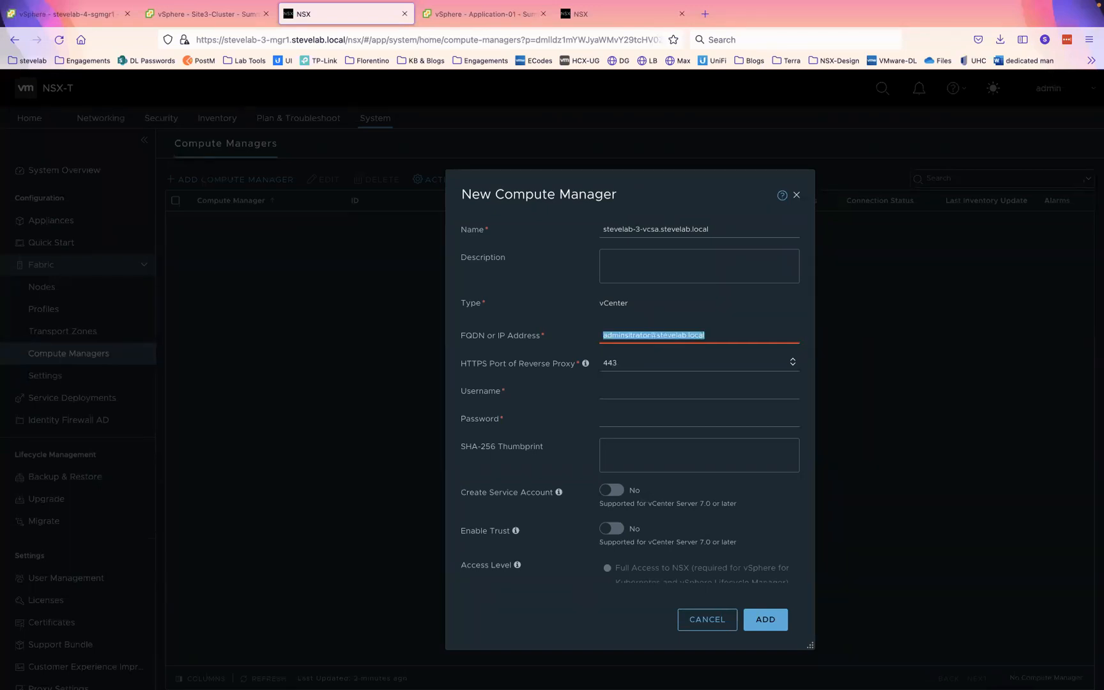
- Replace the wrong FQDN with the vCenter hostname, use the saved administrator login, submit and accept the thumbprint
triple_click(652, 222)
key(ctrl+c)
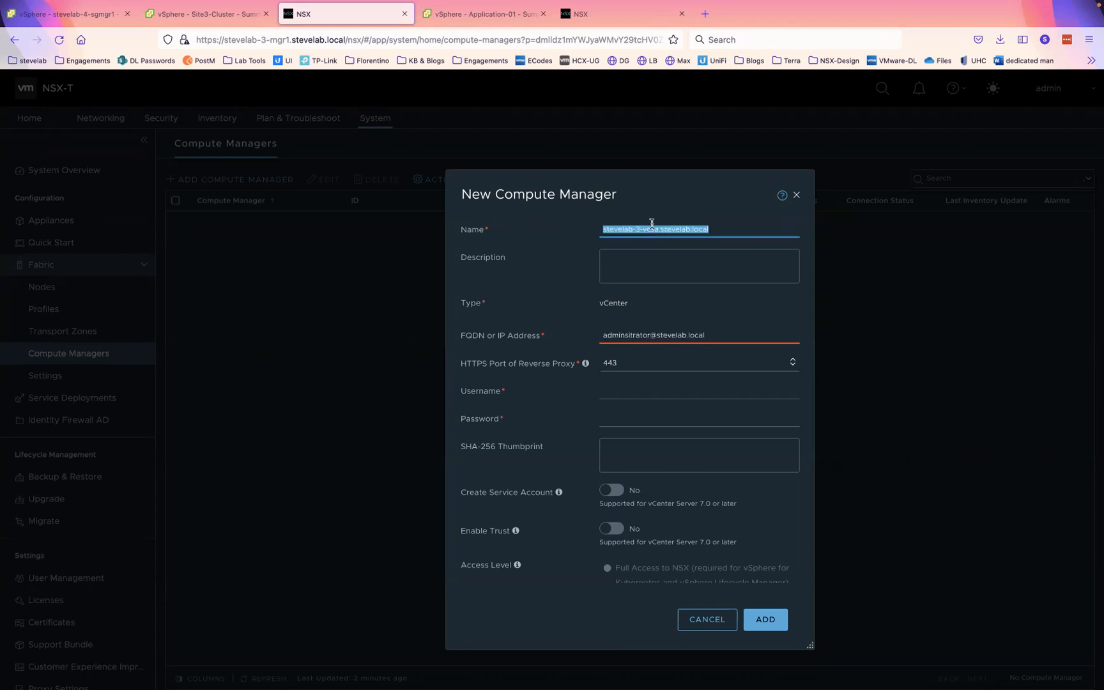
triple_click(638, 333)
key(ctrl+b)
key(ctrl+v)
click(794, 336)
key(ctrl+v)
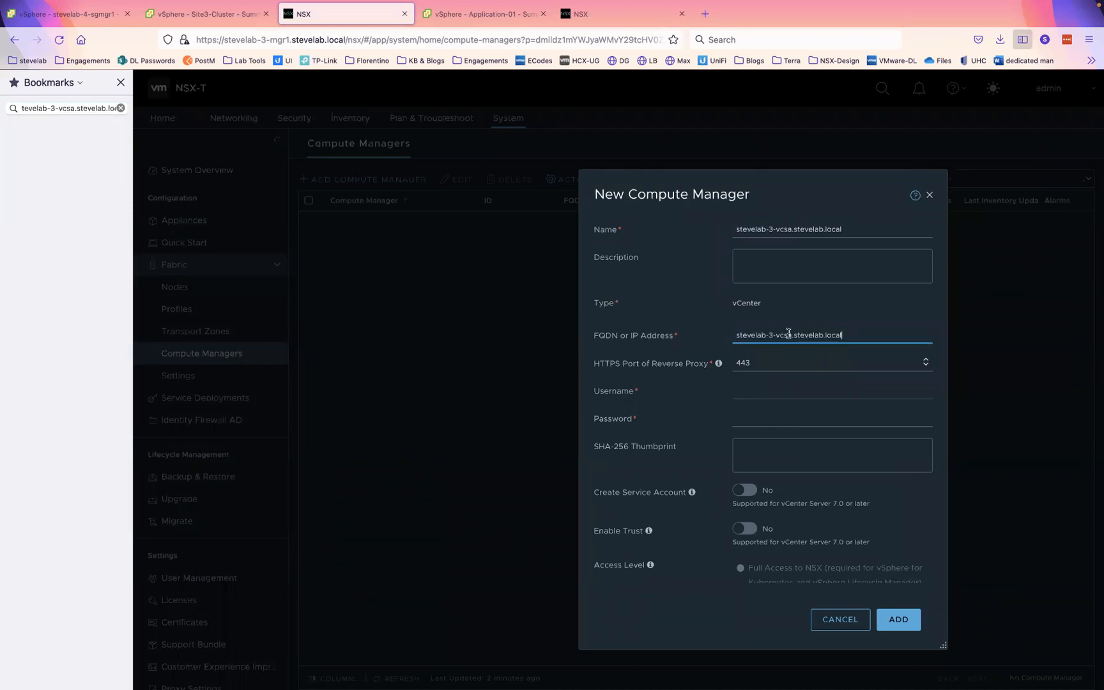
click(121, 82)
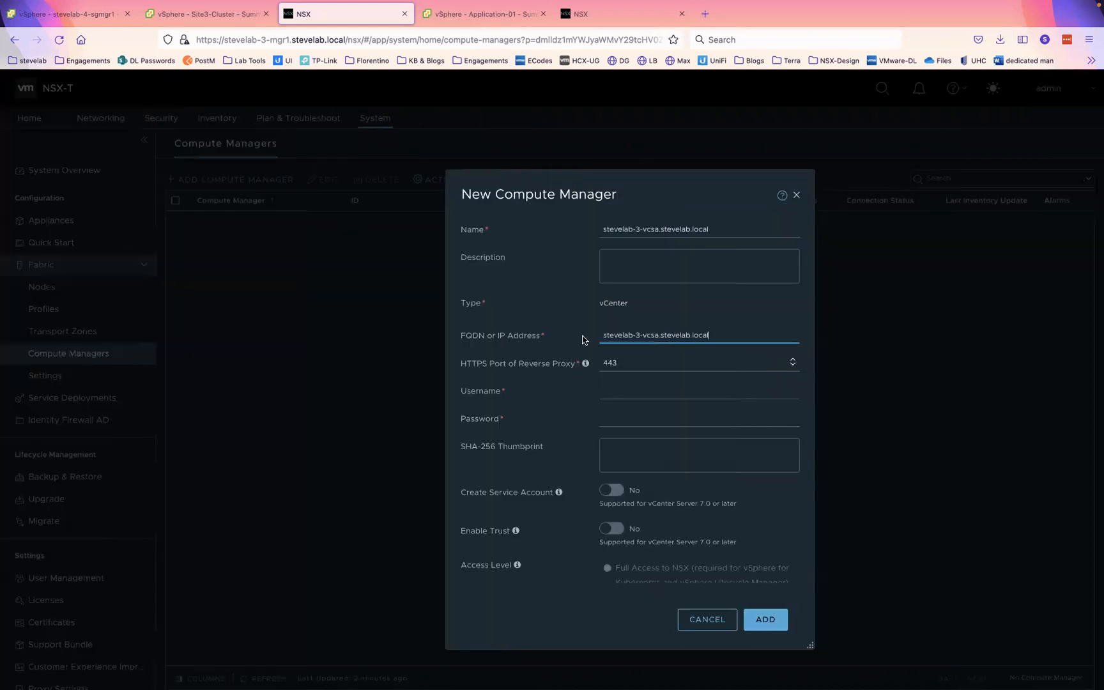
click(653, 389)
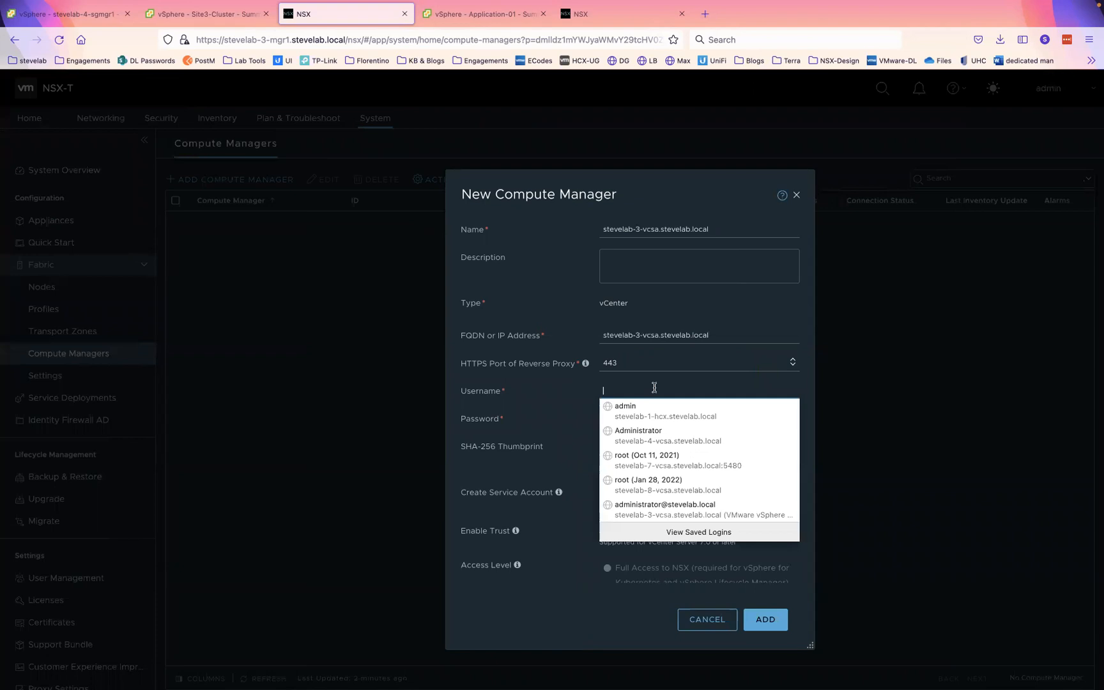
click(664, 509)
click(769, 619)
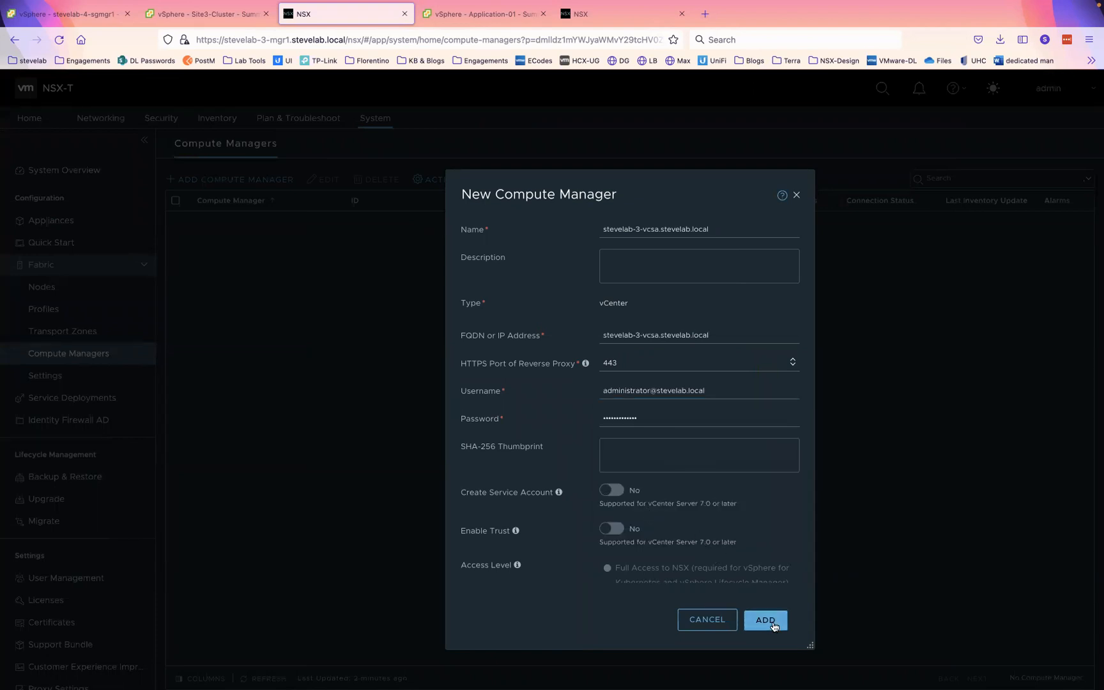
click(757, 473)
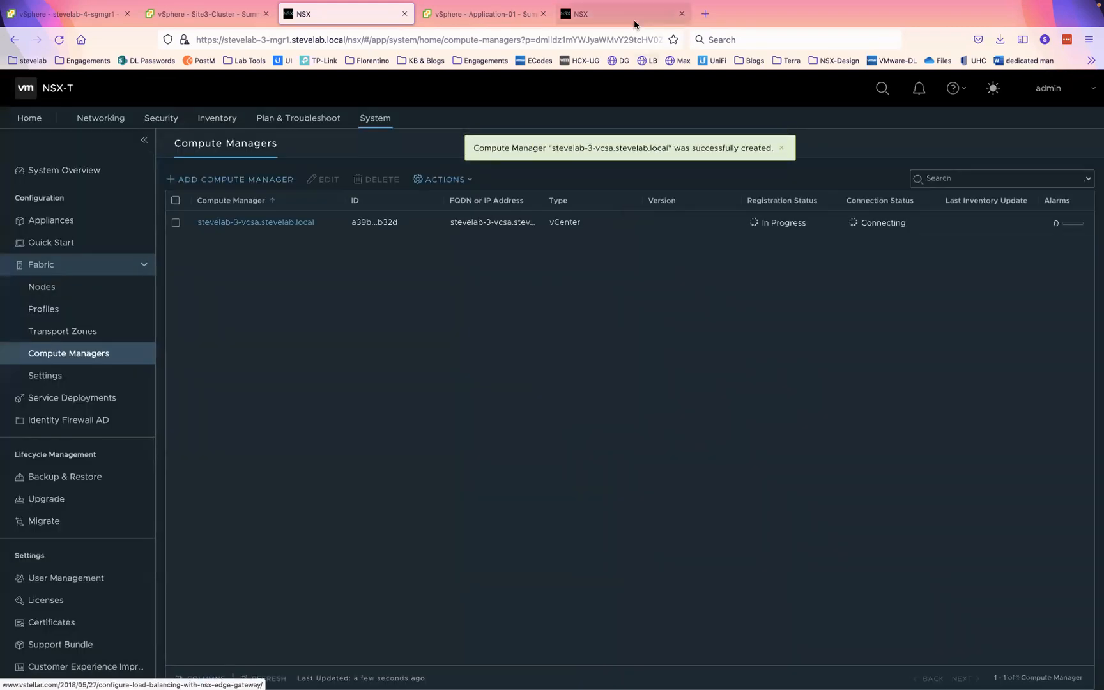
- Add stevelab-4-vcsa.stevelab.local as name and FQDN with the saved administrator login, submit and accept the thumbprint
click(622, 14)
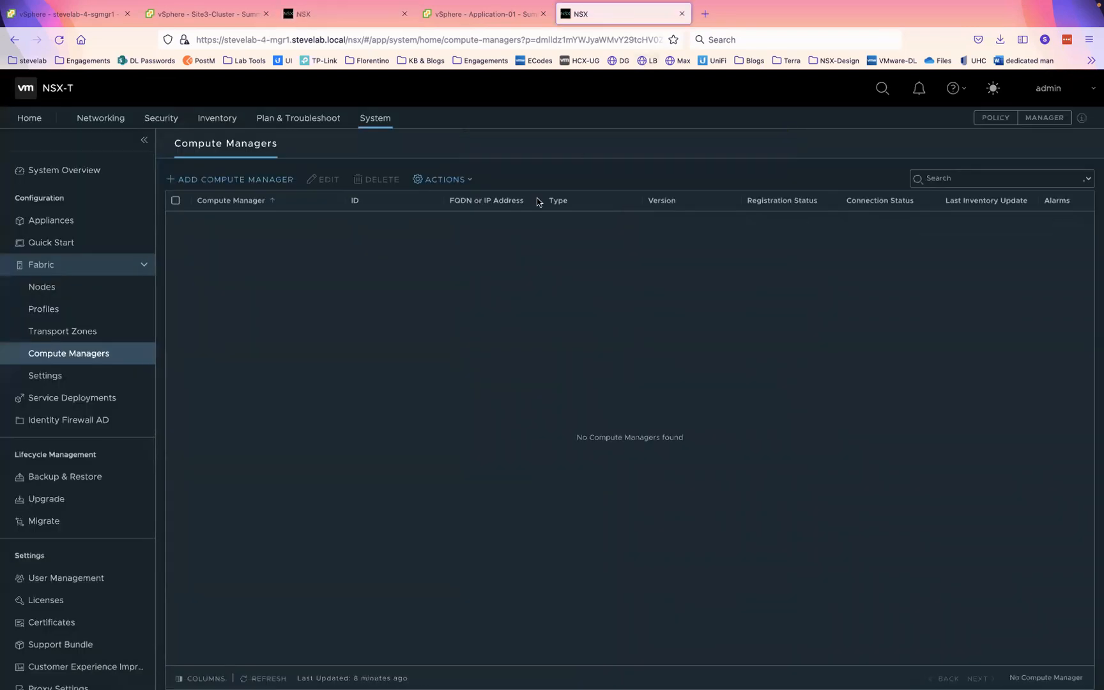
click(248, 179)
text(stevelab-4-vcsa.stevelab.local)
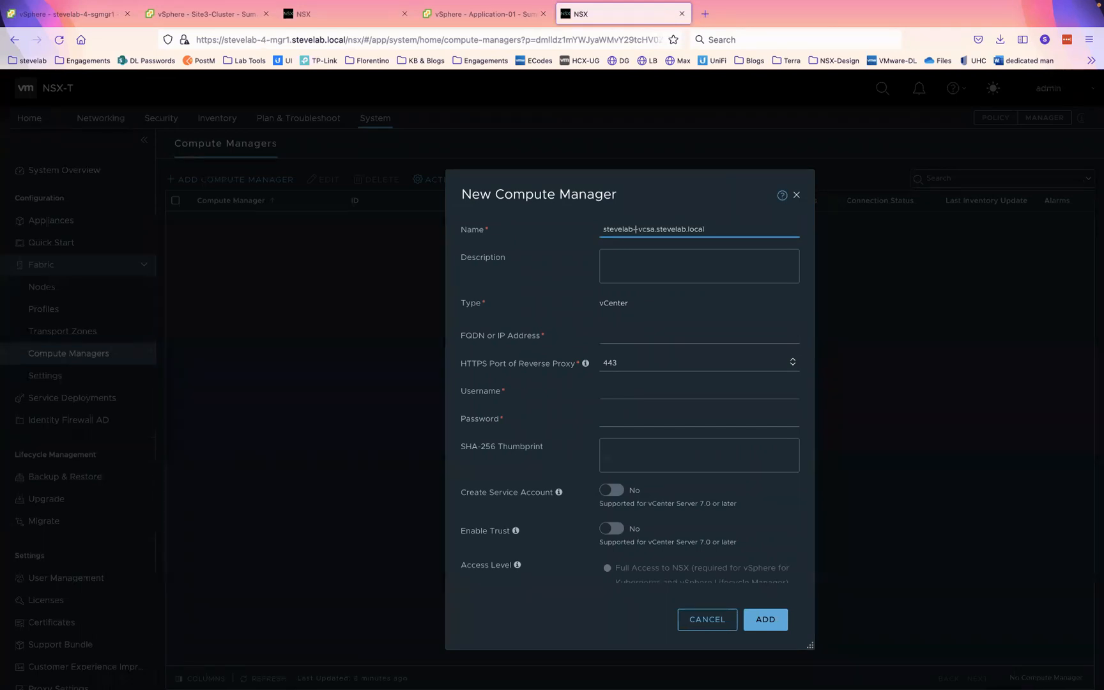
click(617, 330)
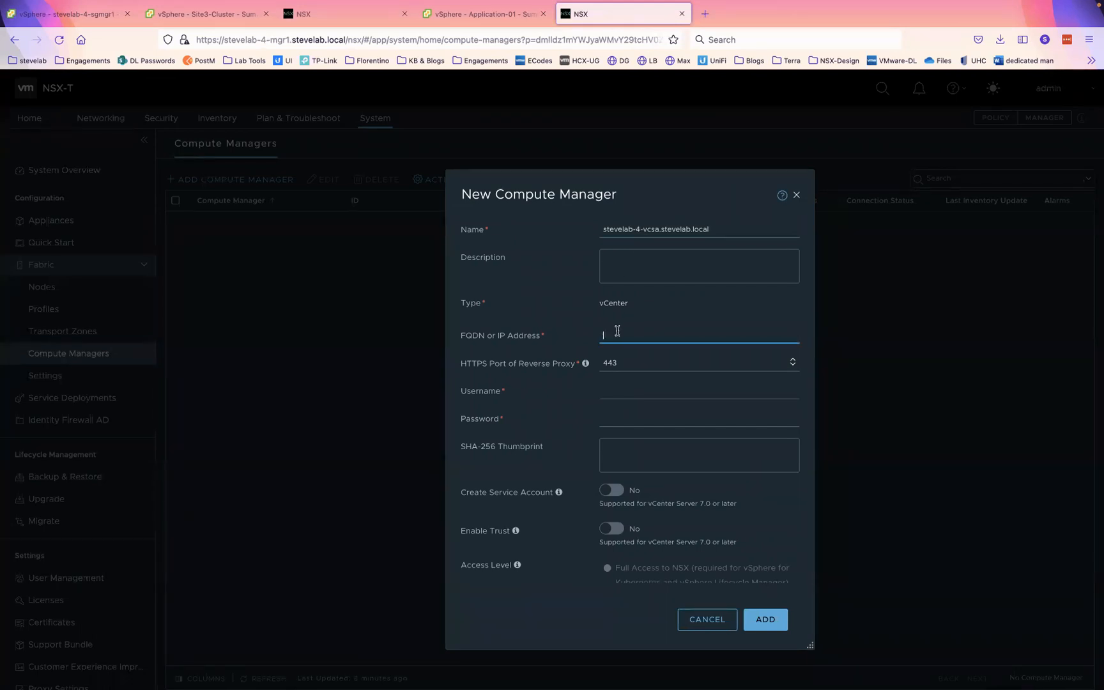
text(stevelab-4-vcsa.stevelab.local)
click(628, 393)
click(636, 494)
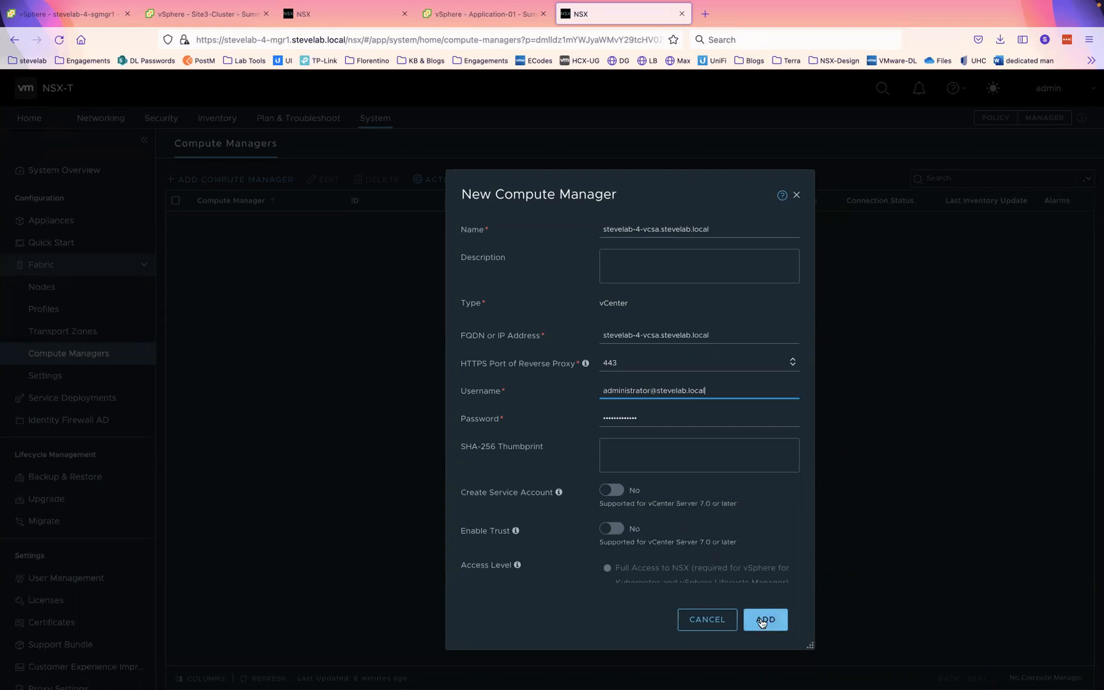
click(764, 620)
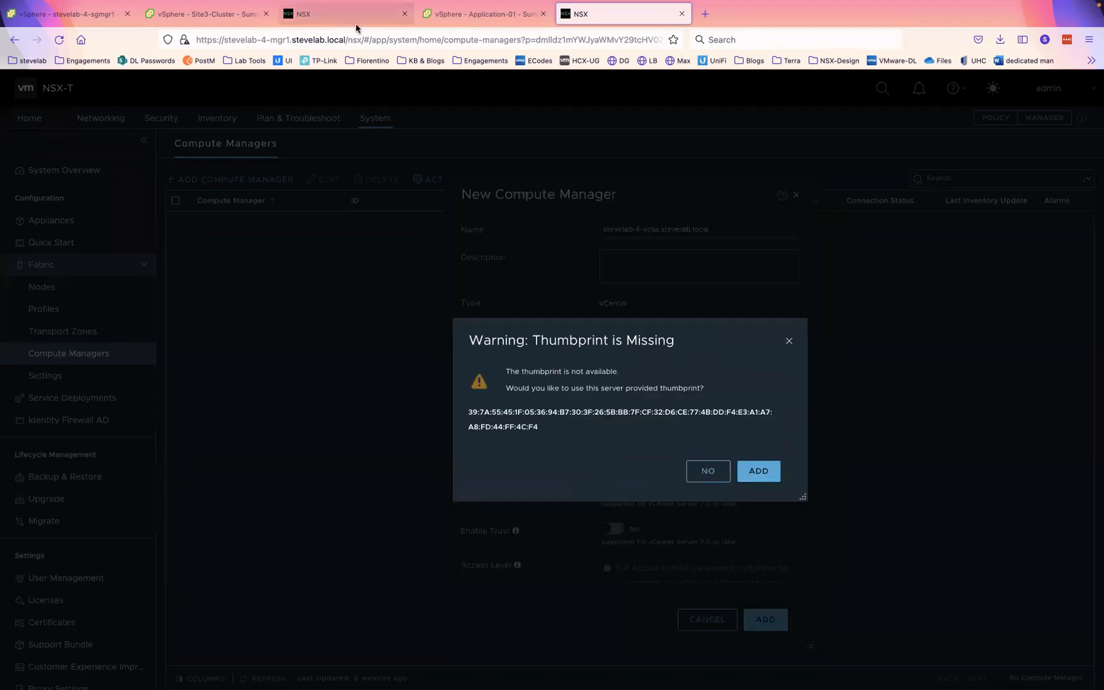
click(760, 476)
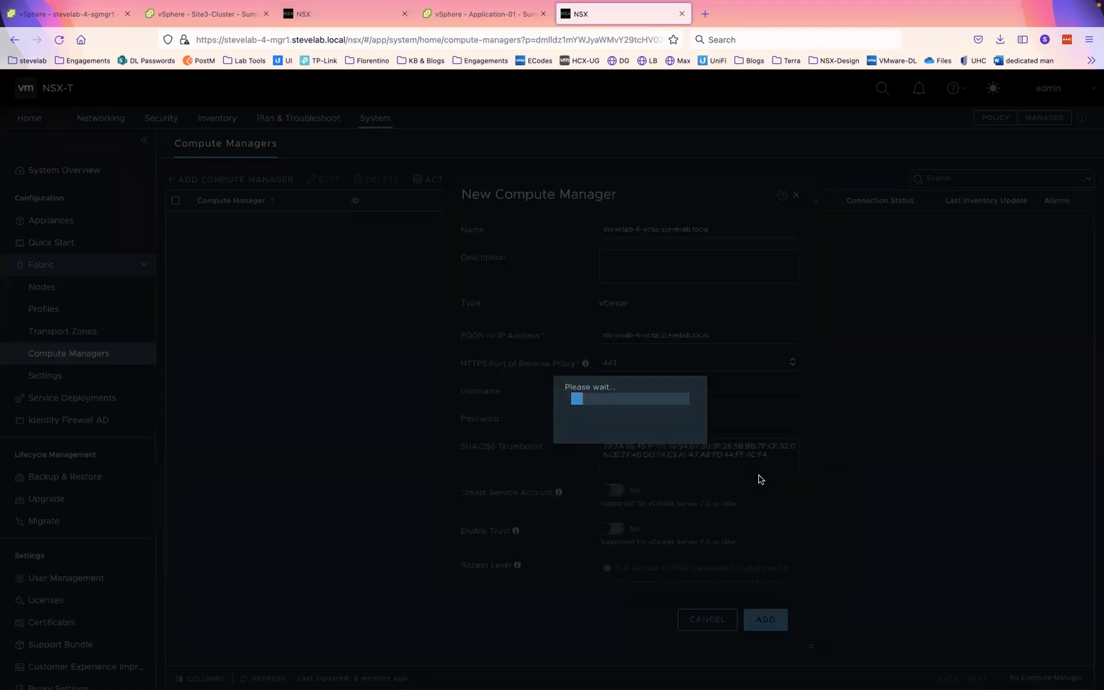
- Check both compute manager lists, then return to the stevelab-4-sgmgr1 summary in vSphere Client
click(349, 14)
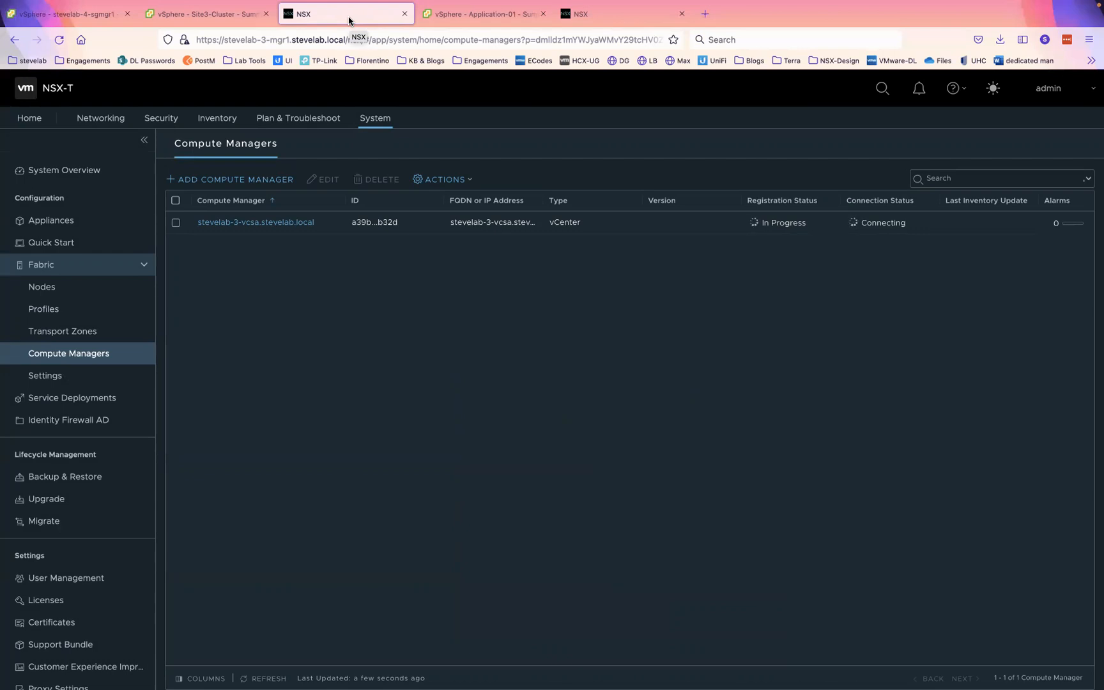
click(626, 17)
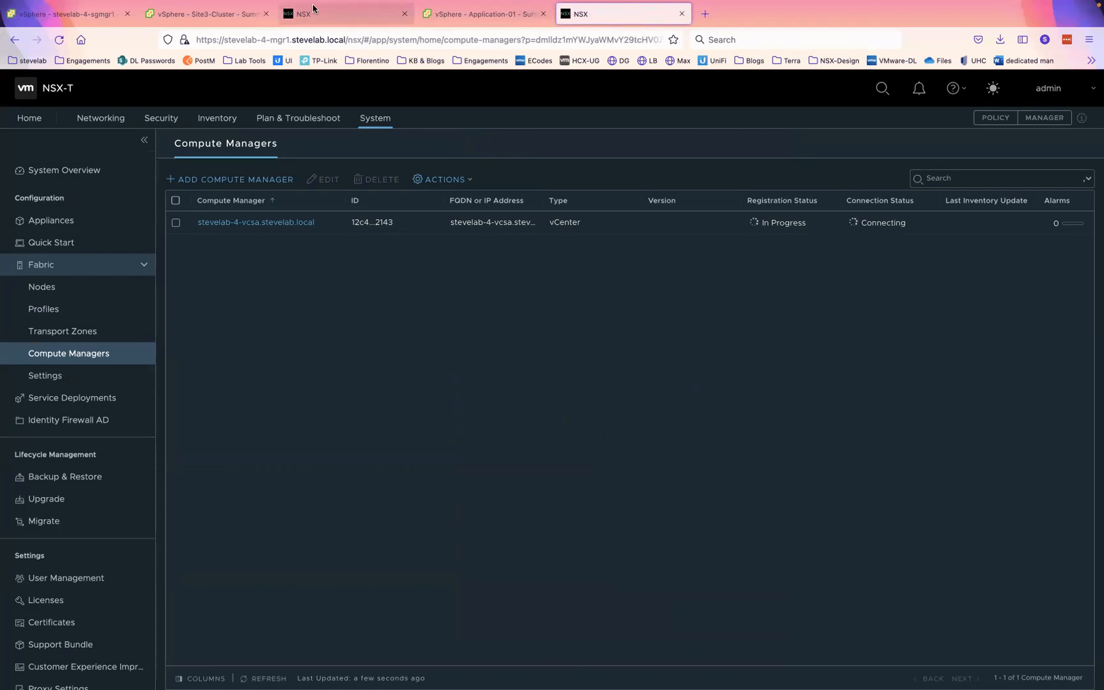
click(59, 14)
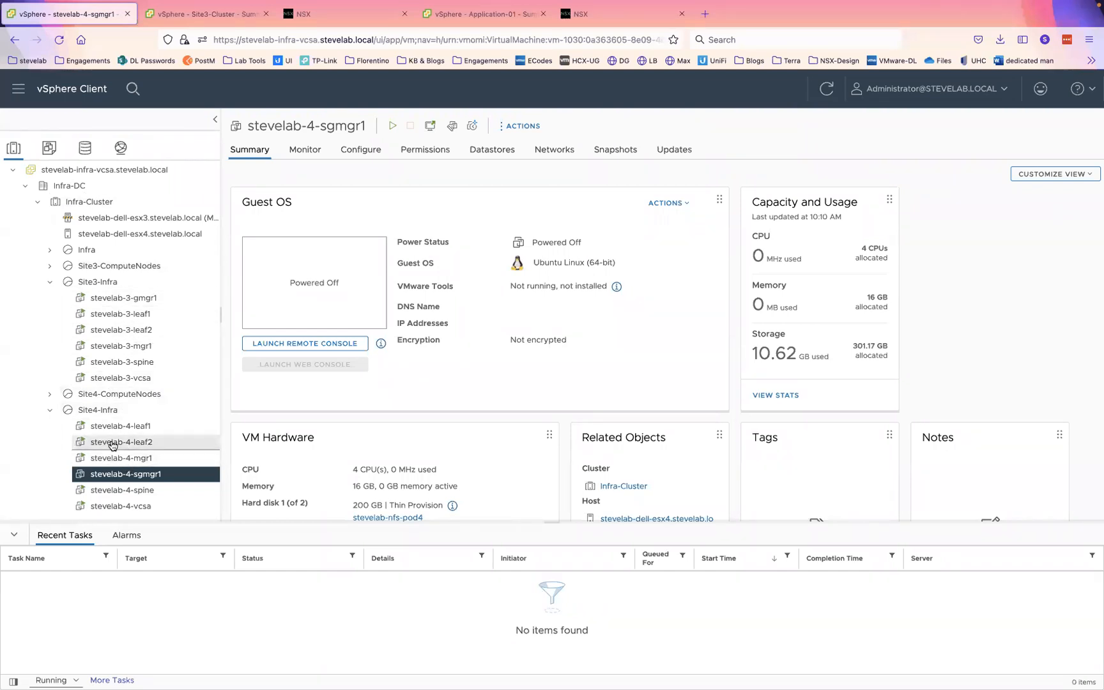
- Power on stevelab-4-sgmgr1 through its context menu's Power > Power On
right_click(104, 478)
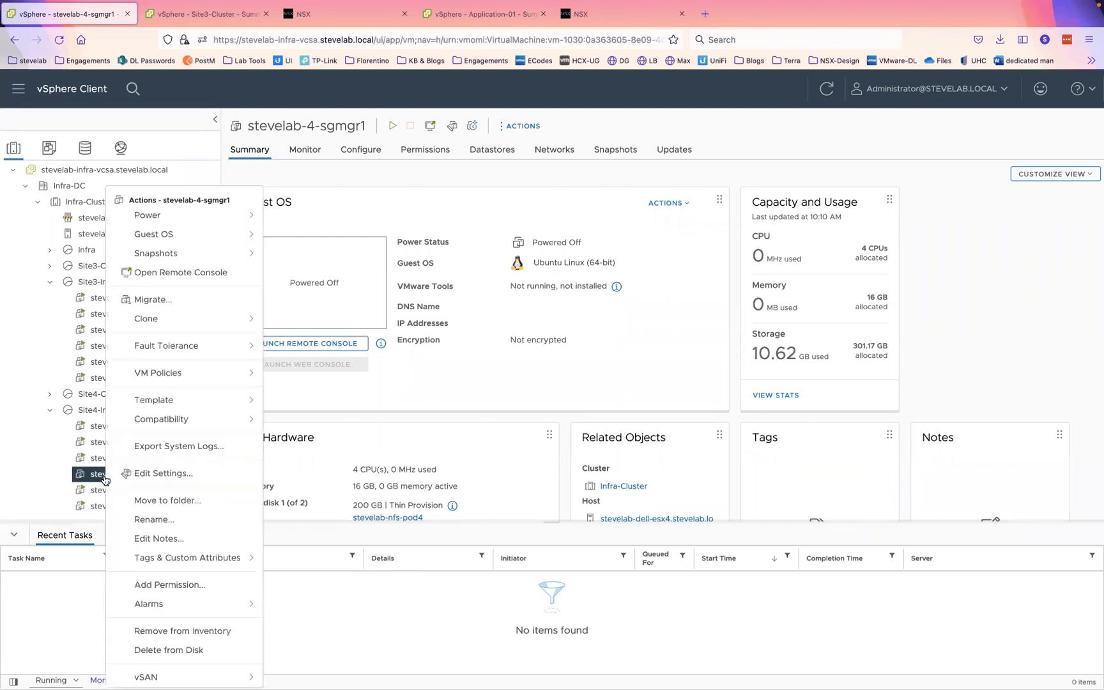
mouse_move(230, 216)
click(336, 225)
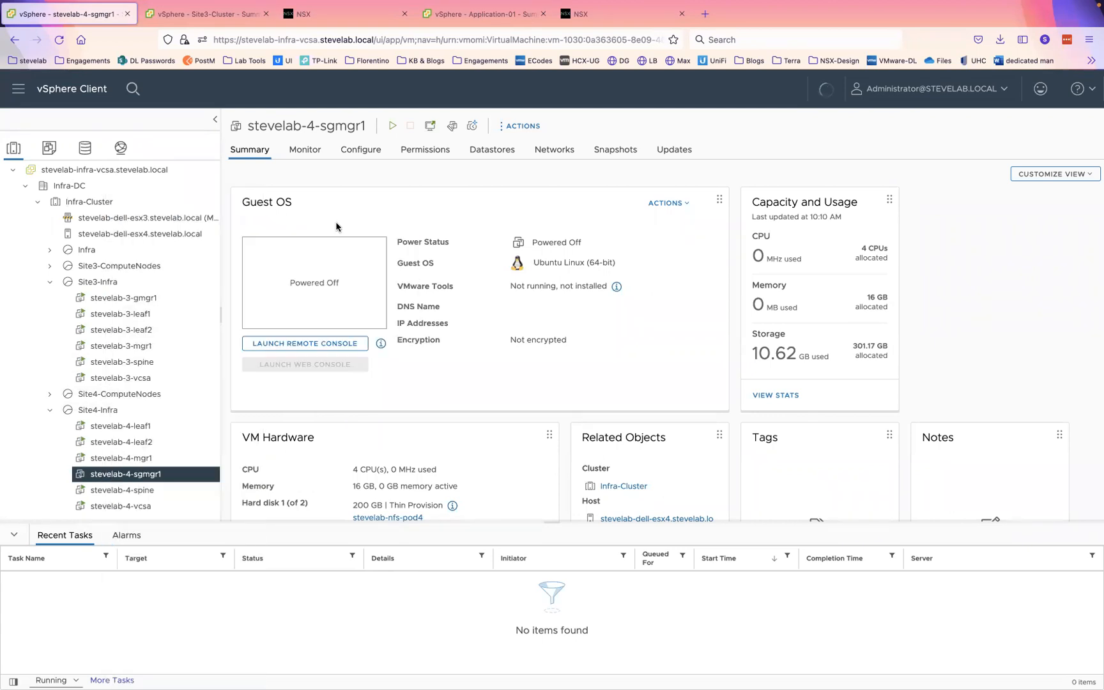
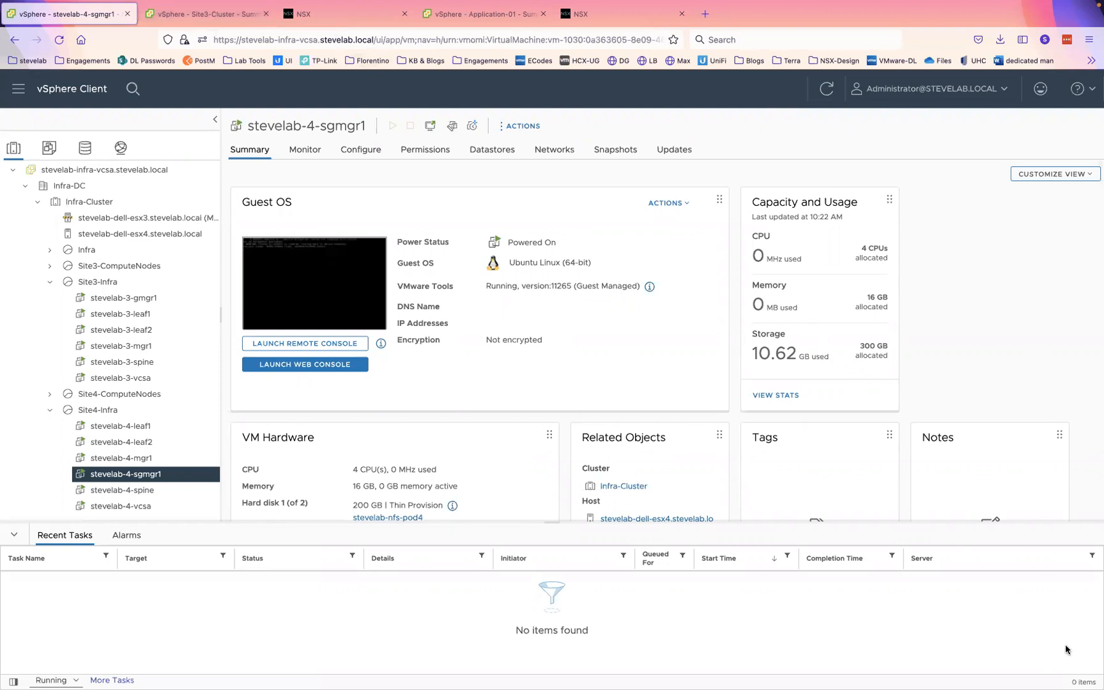
- Switch to the site-4 NSX manager and bring up the Fabric uplink profiles list
click(341, 11)
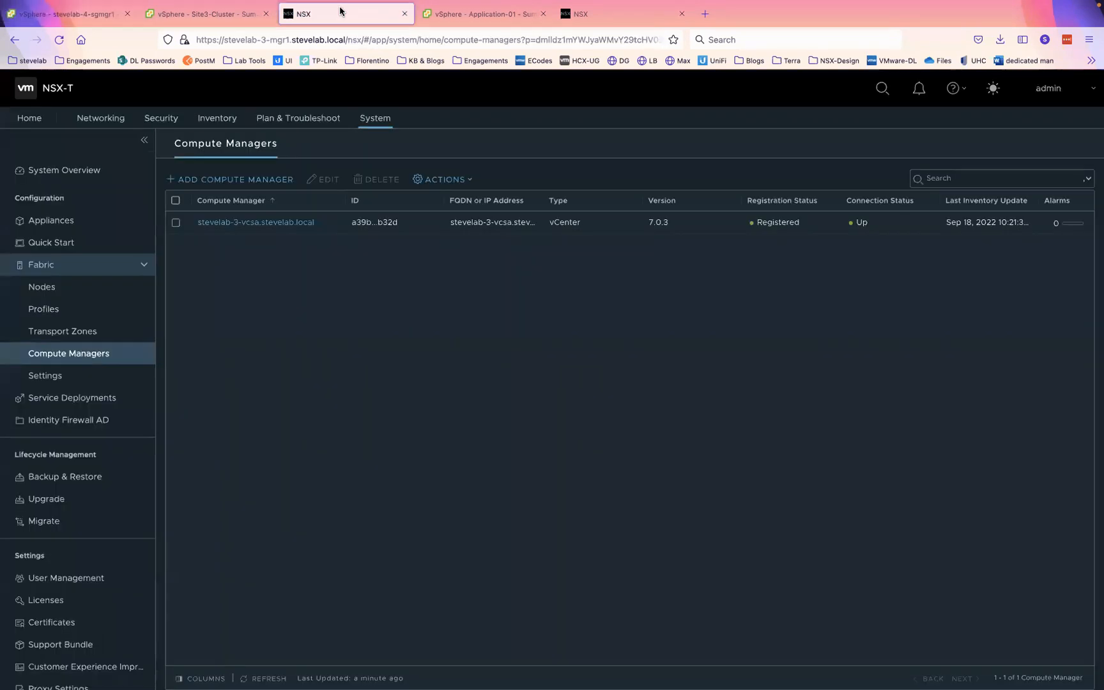
click(620, 12)
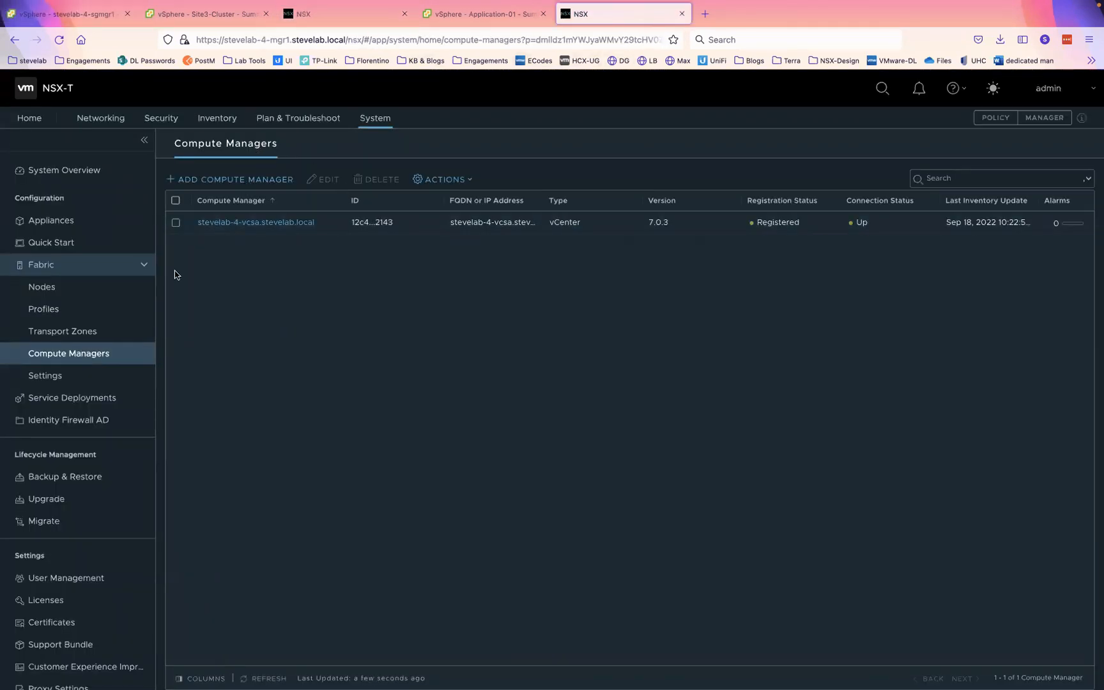
click(64, 339)
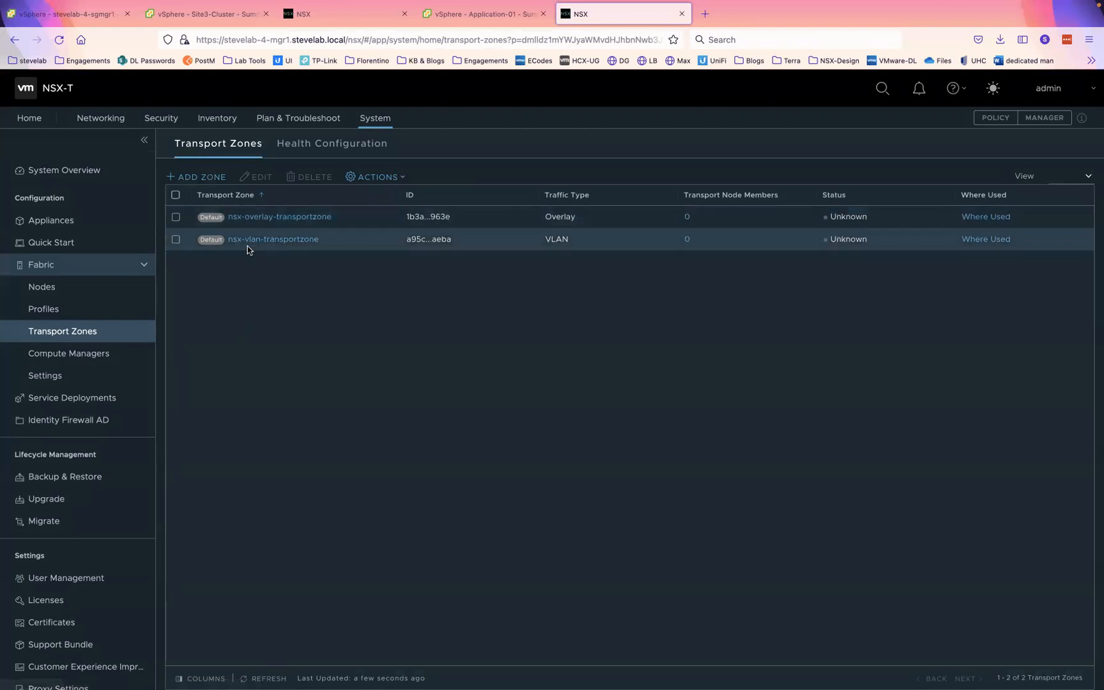
click(58, 311)
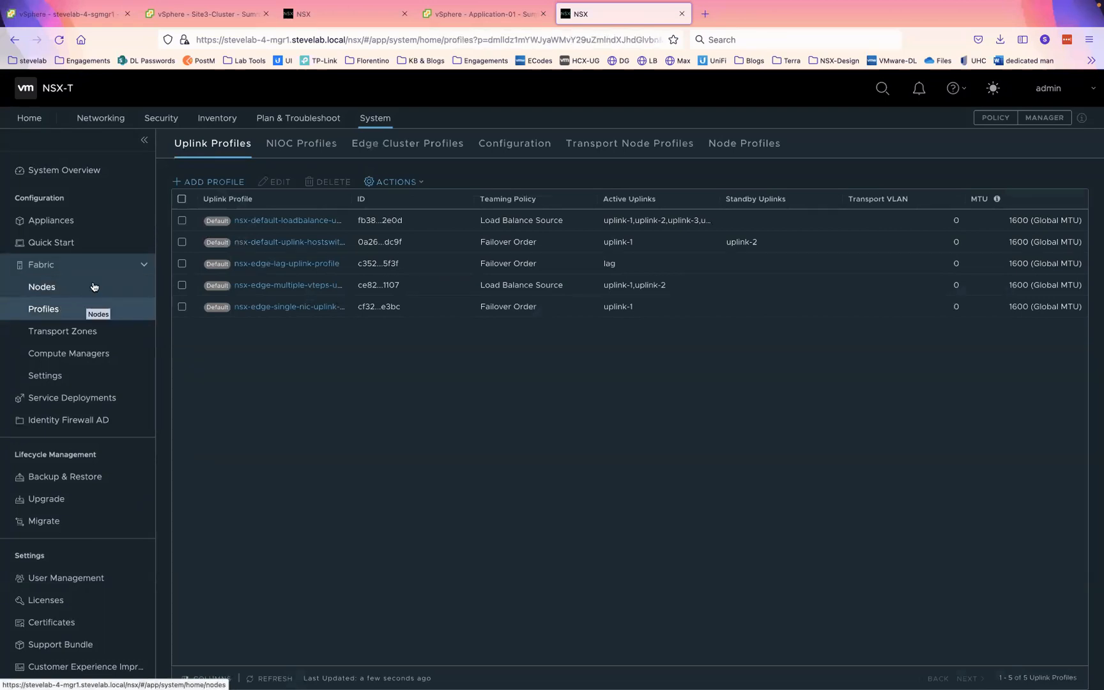
- Start a new uplink profile named Host-Profile with two extra teamings, TOR-A and TOR-B
click(217, 183)
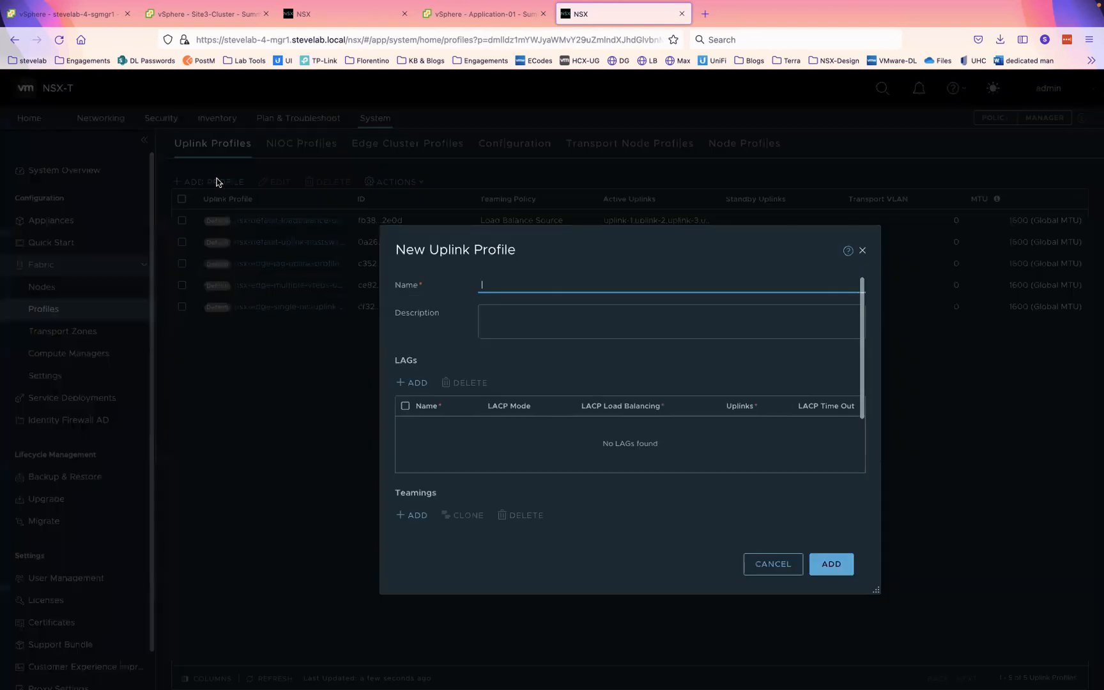
text(Host-Profile)
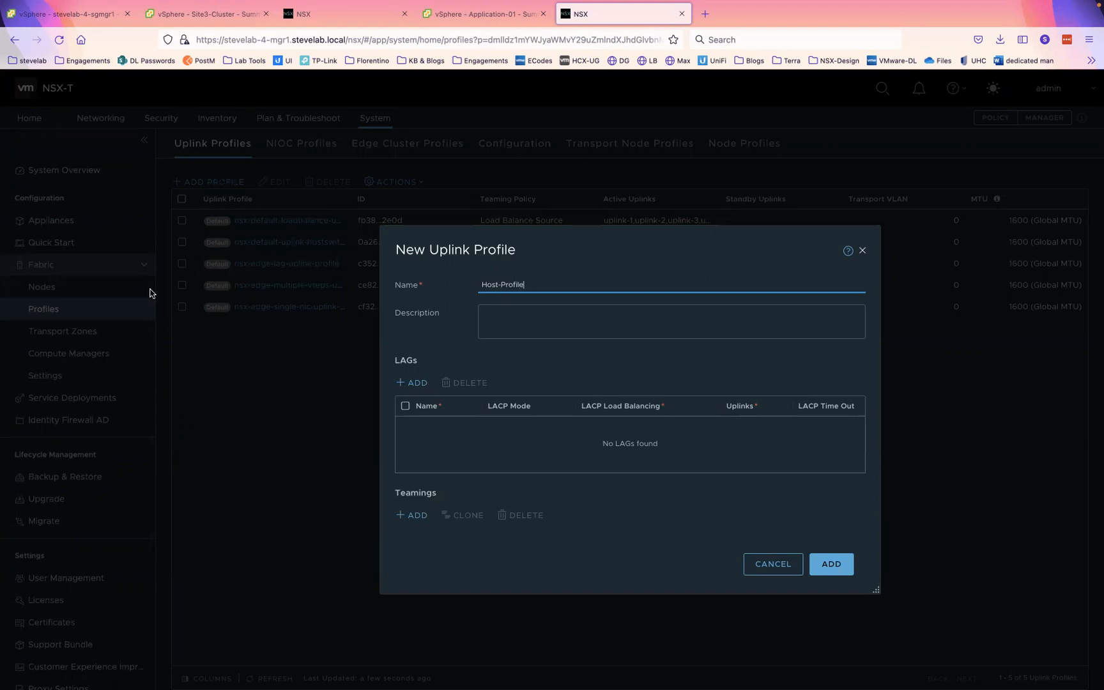
scroll(477, 387, down, 3)
scroll(476, 386, down, 1)
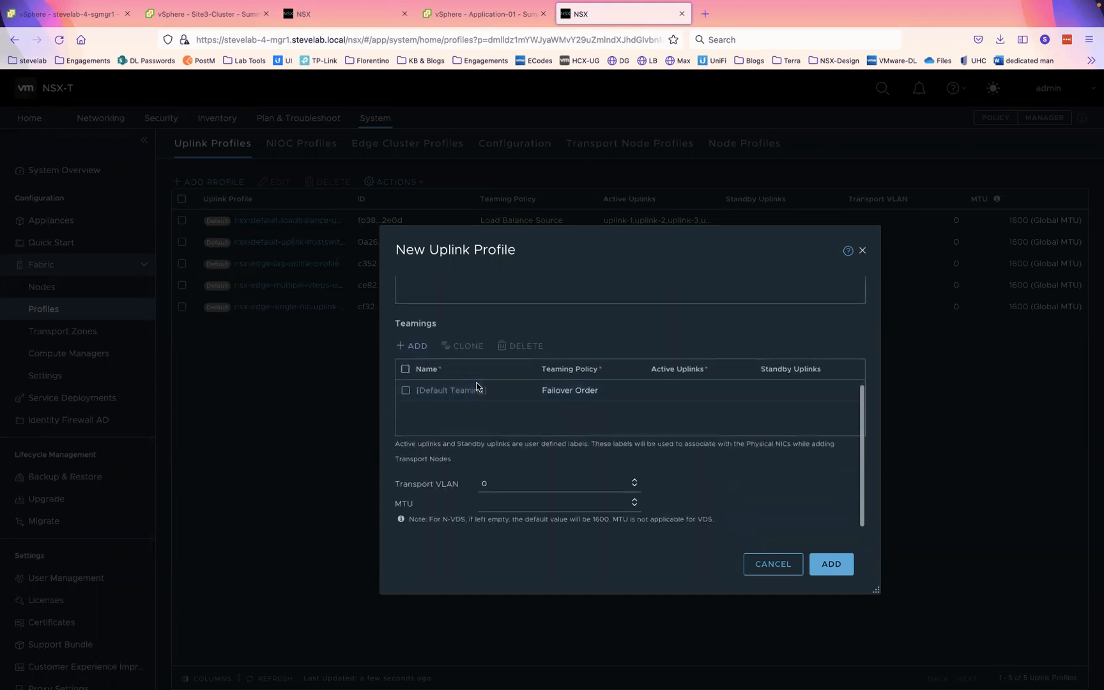
scroll(452, 348, up, 2)
scroll(452, 347, down, 1)
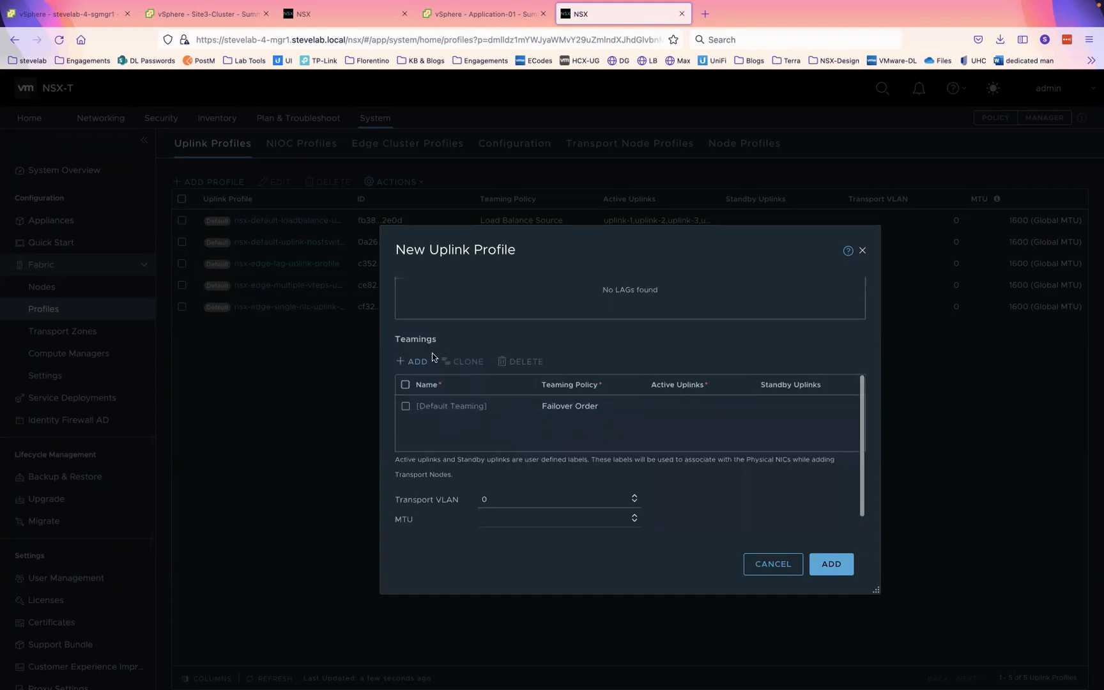
click(416, 362)
click(416, 362)
click(438, 428)
text(TOR-A)
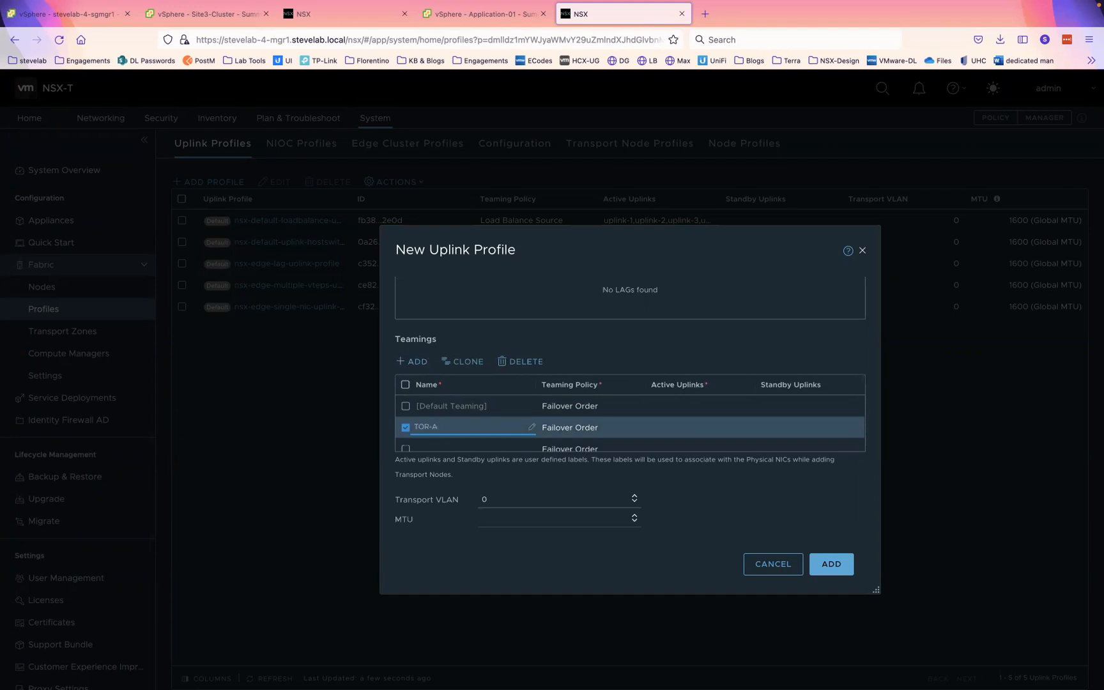
click(431, 449)
text(TPO)
text(OR)
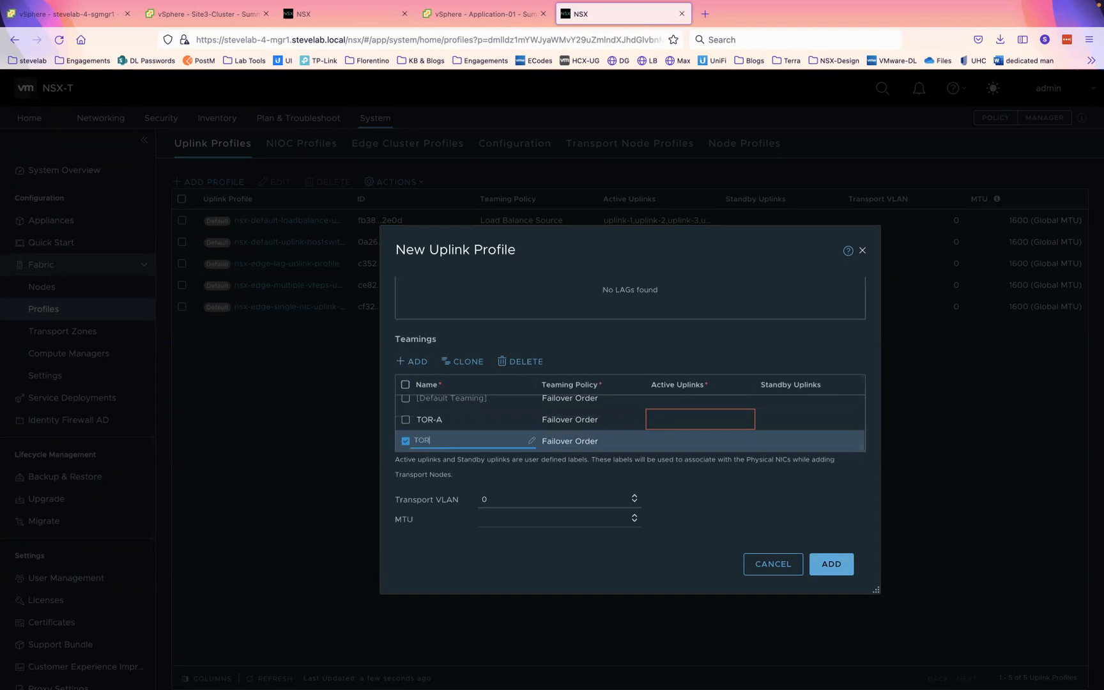
text(-B)
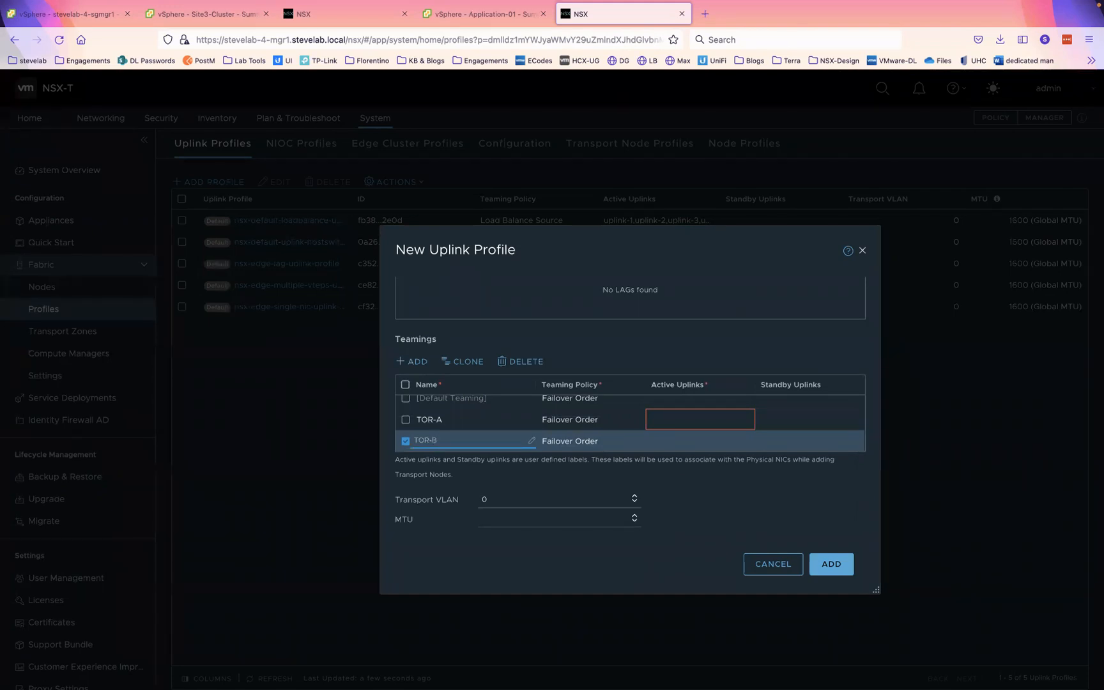
- Set the default teaming to Load Balance Source on uplink1,uplink2, TOR-A on uplink1, TOR-B on uplink2
click(670, 400)
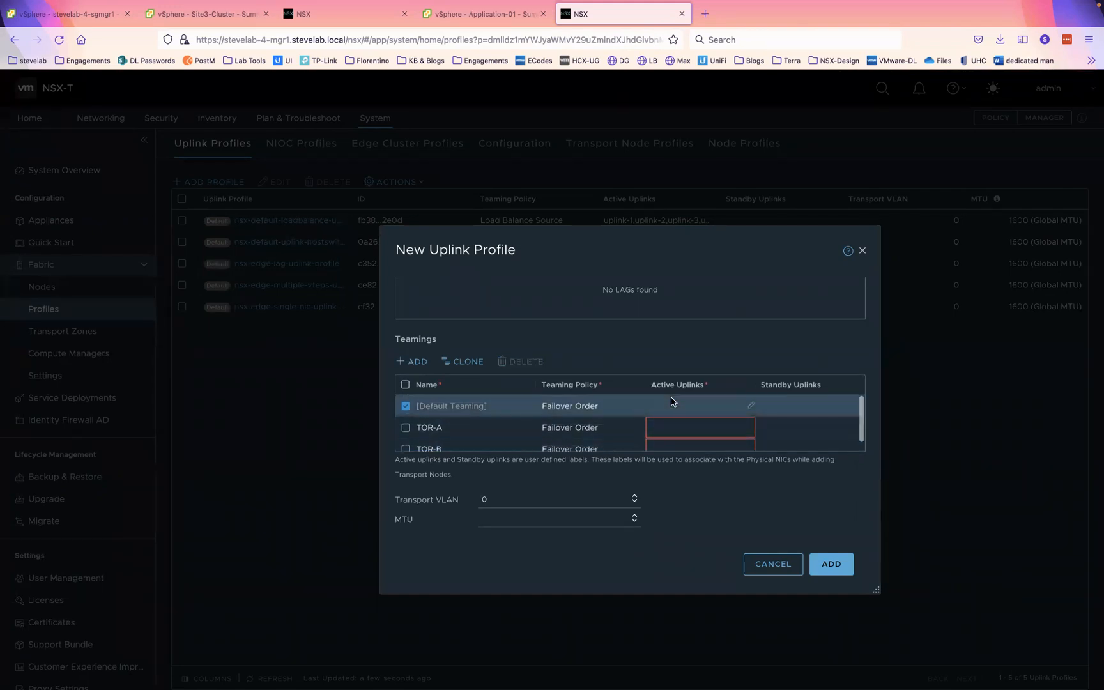
click(626, 404)
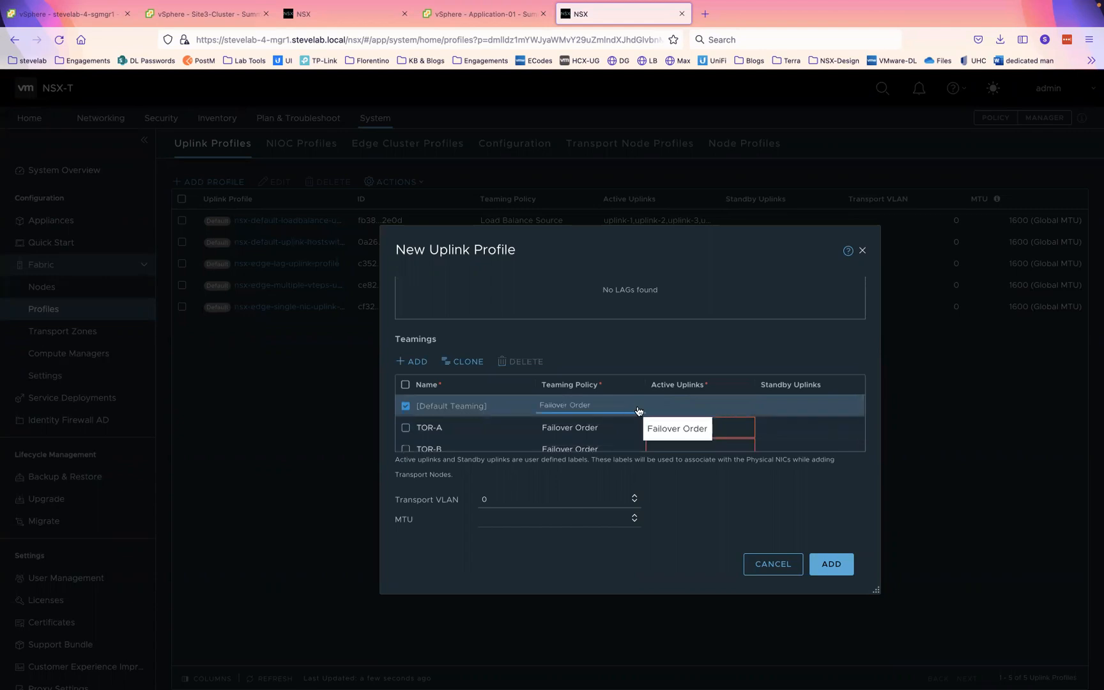
click(639, 411)
click(595, 435)
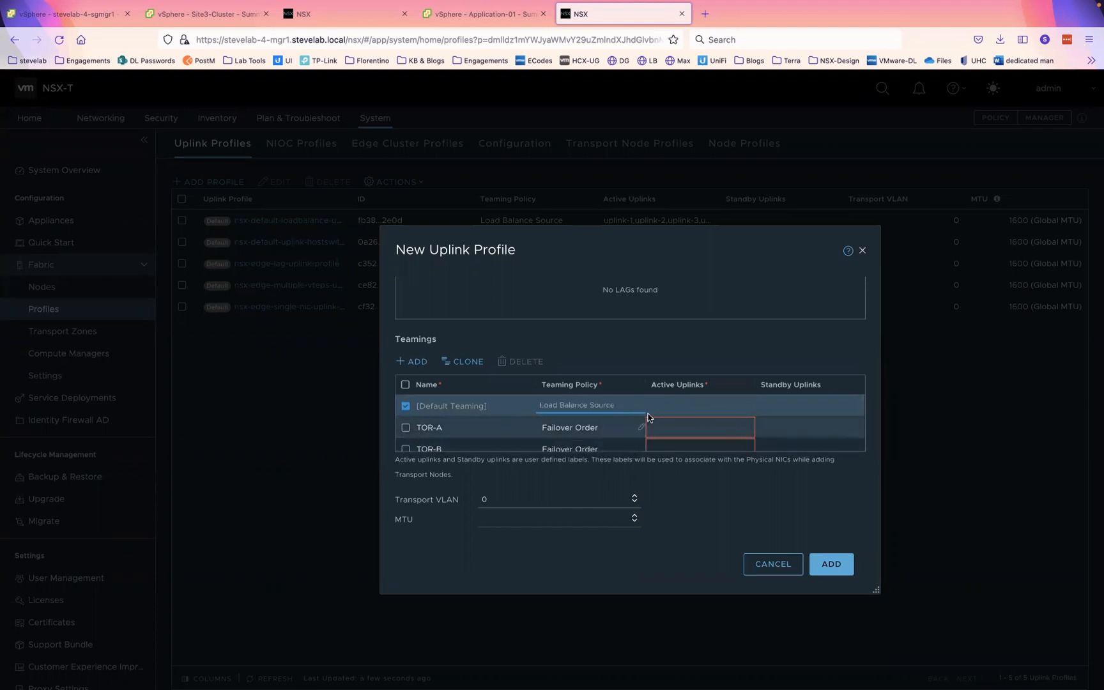
text(up)
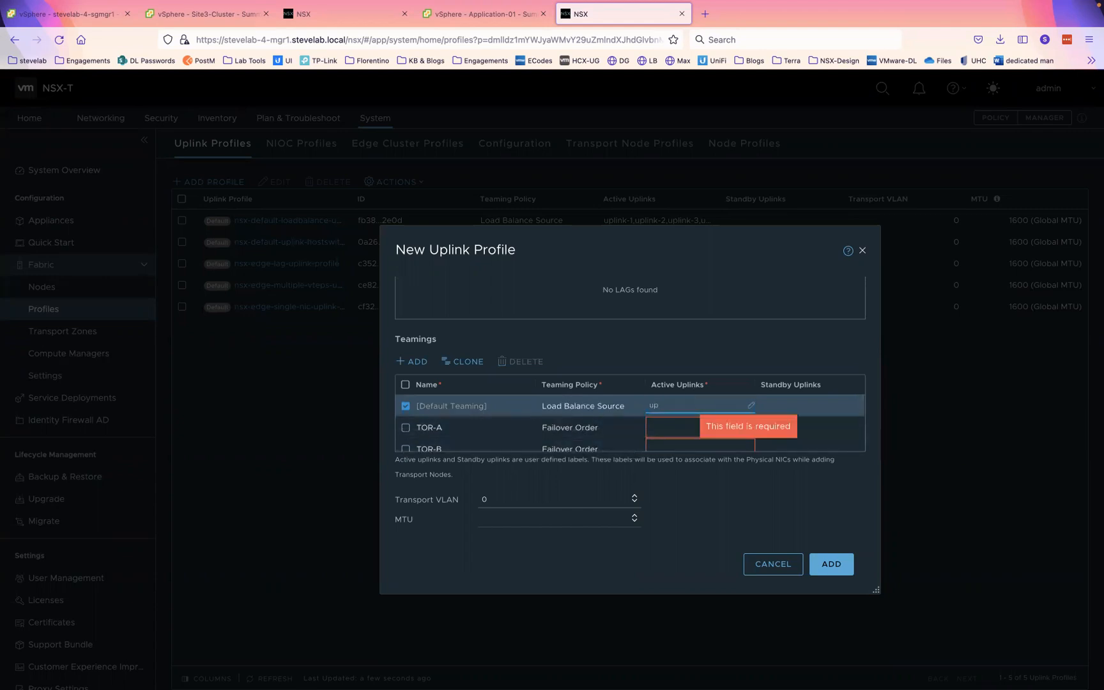
text(link1,uplink2)
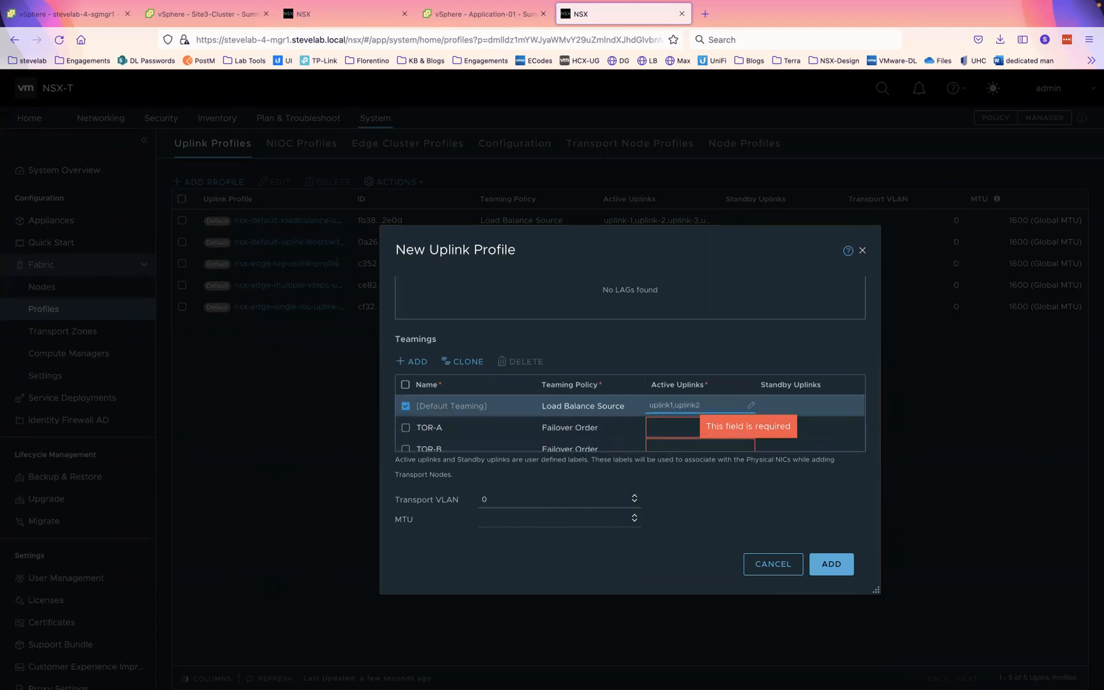
click(676, 427)
text(uplink1)
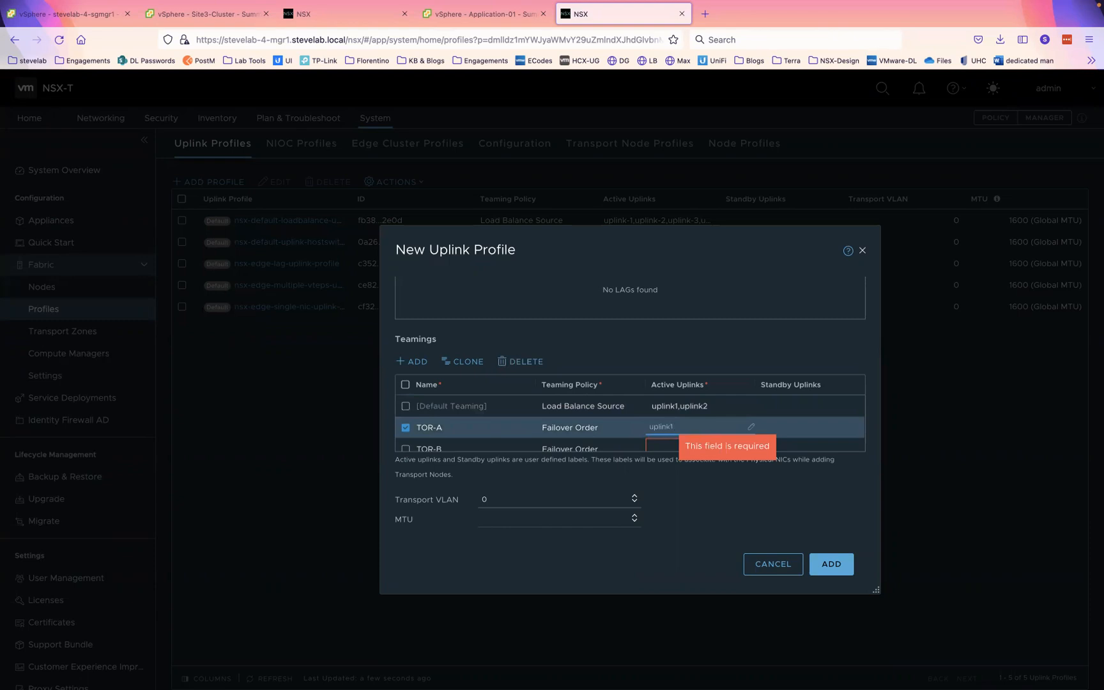
click(658, 448)
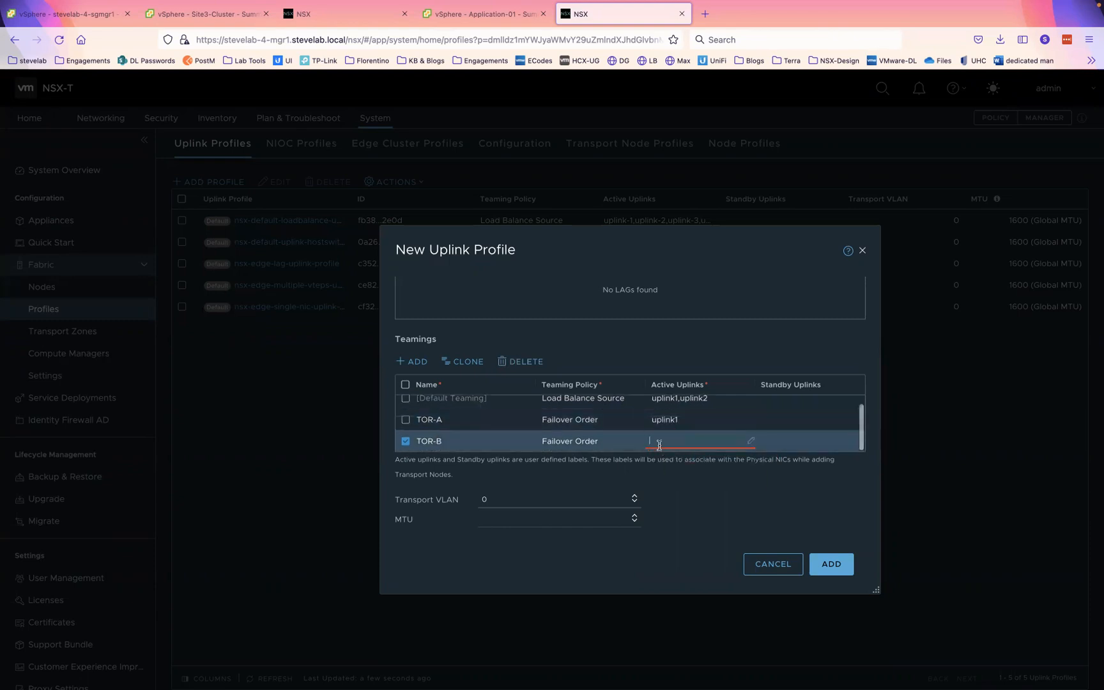
text(up)
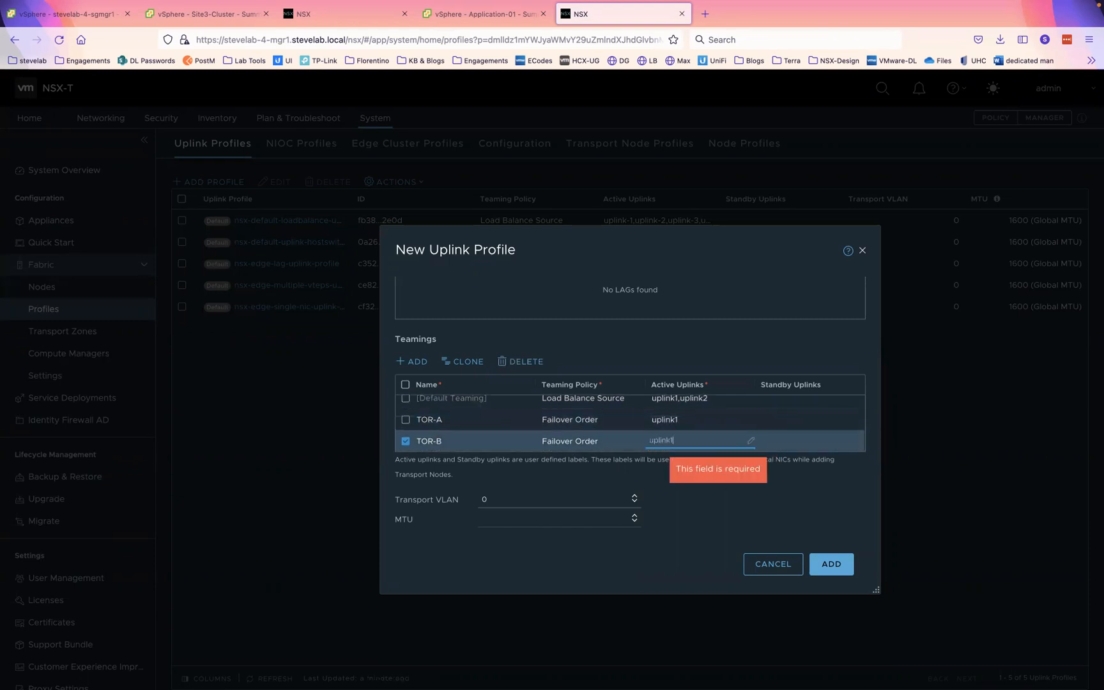
text(link2)
- Set transport VLAN 44 and save the Host-Profile uplink profile
double_click(523, 500)
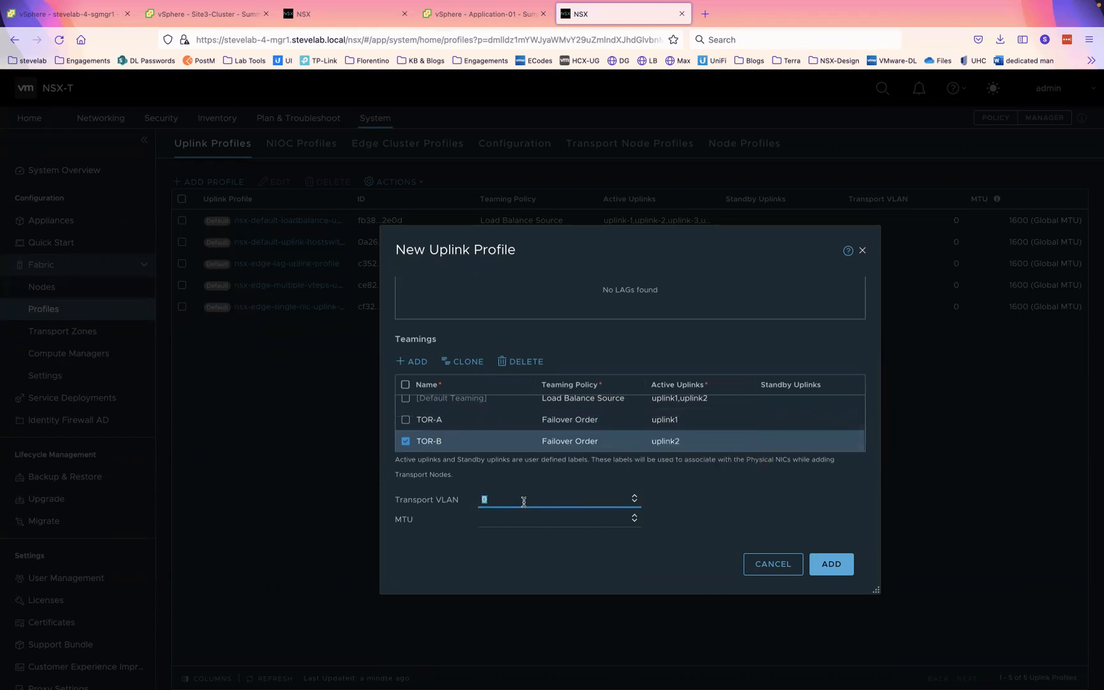
text(44)
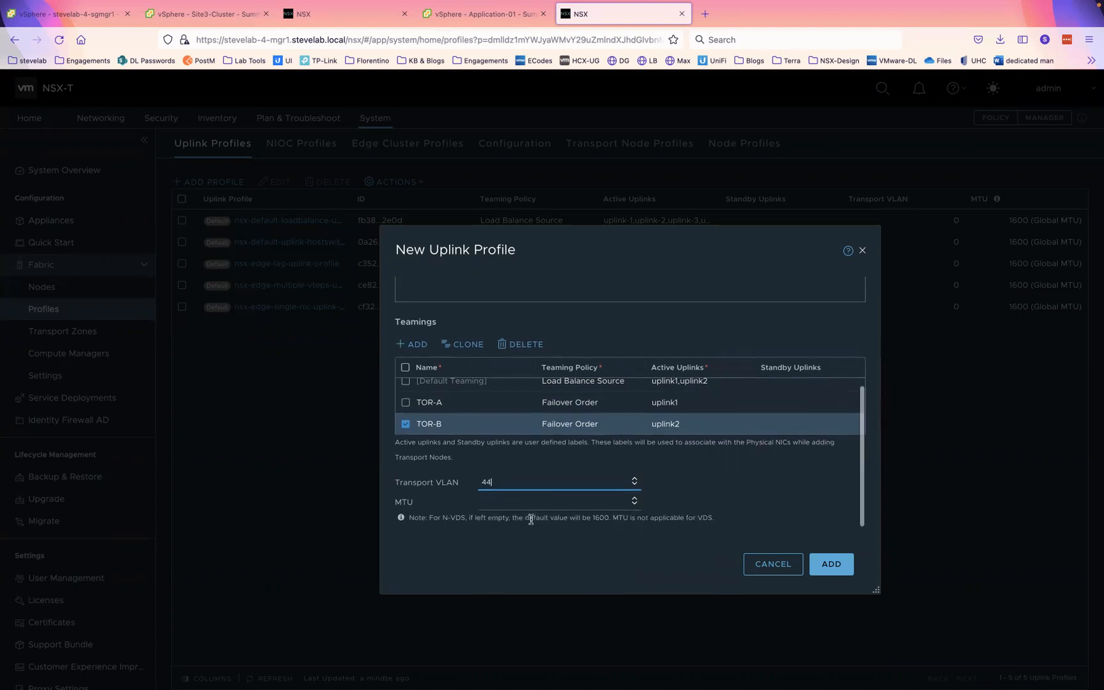
click(501, 506)
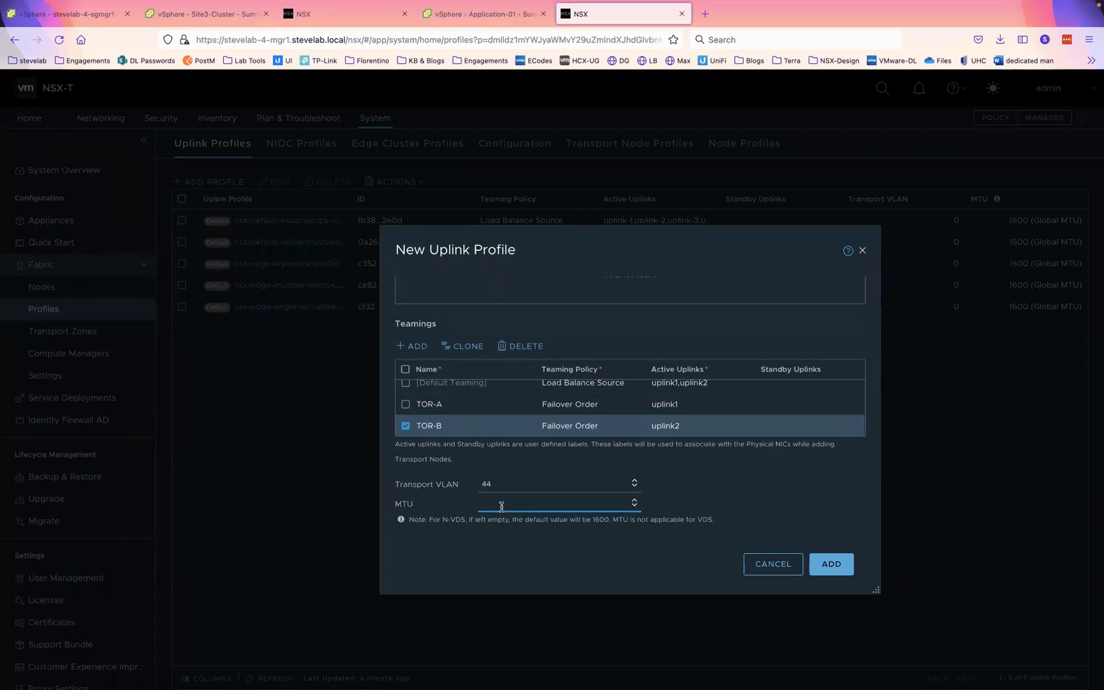
click(829, 566)
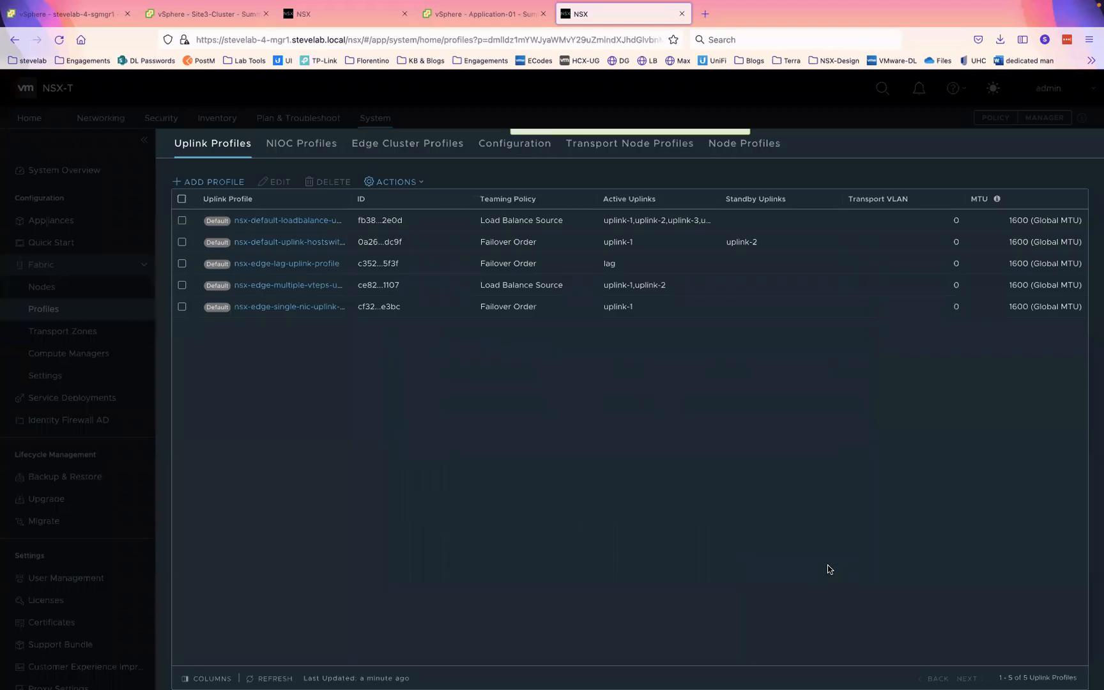
- Start an Edge-Porfile uplink profile with two new teamings, naming the first TOR-A
click(205, 182)
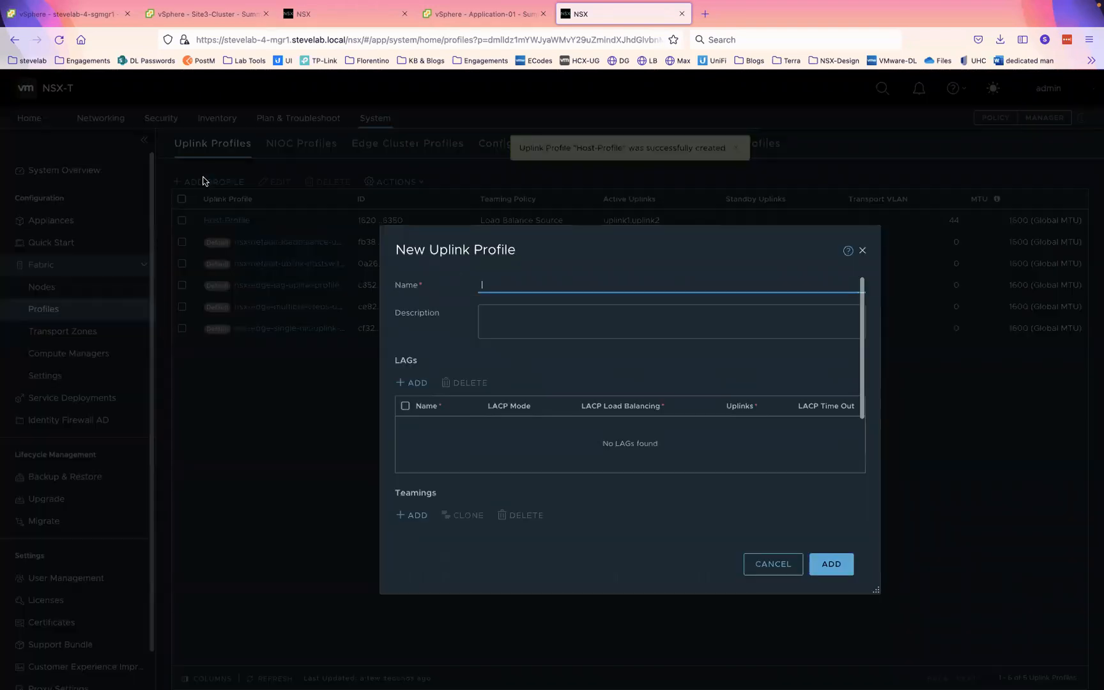
text(Edge)
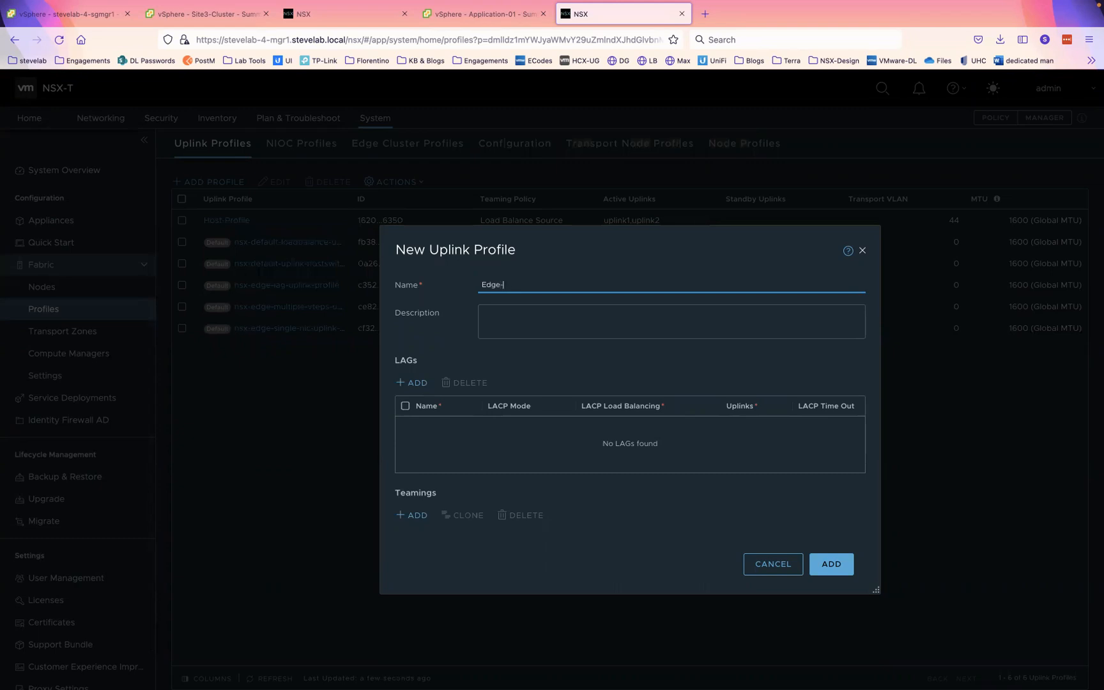
text(-Porfile)
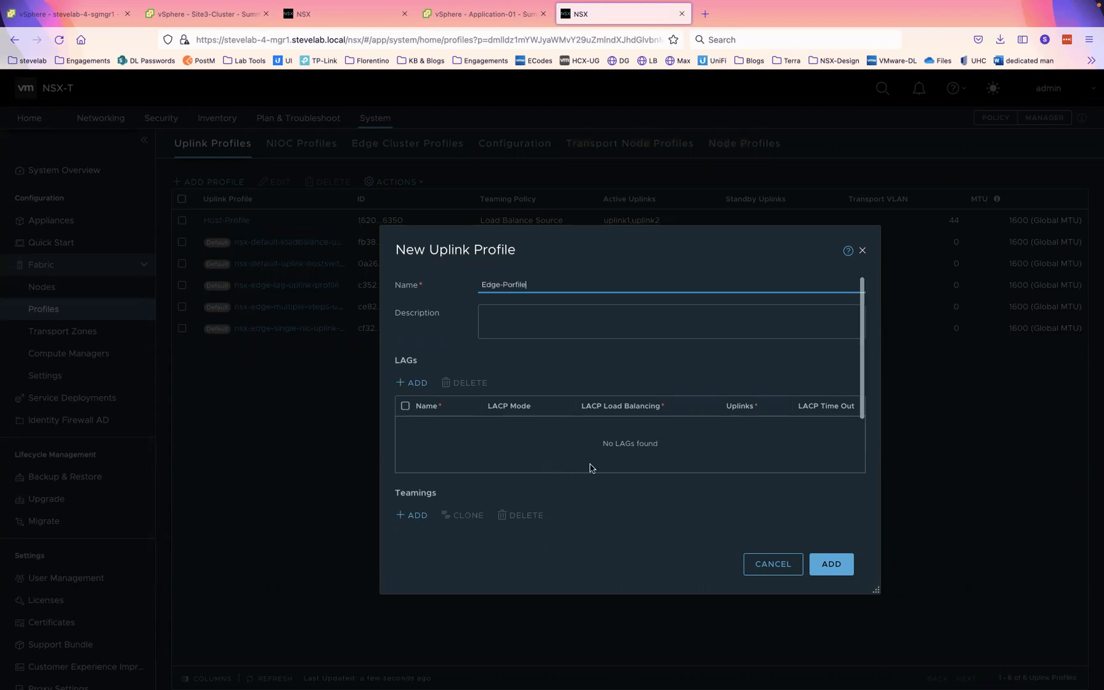
scroll(591, 463, down, 5)
click(413, 346)
click(413, 346)
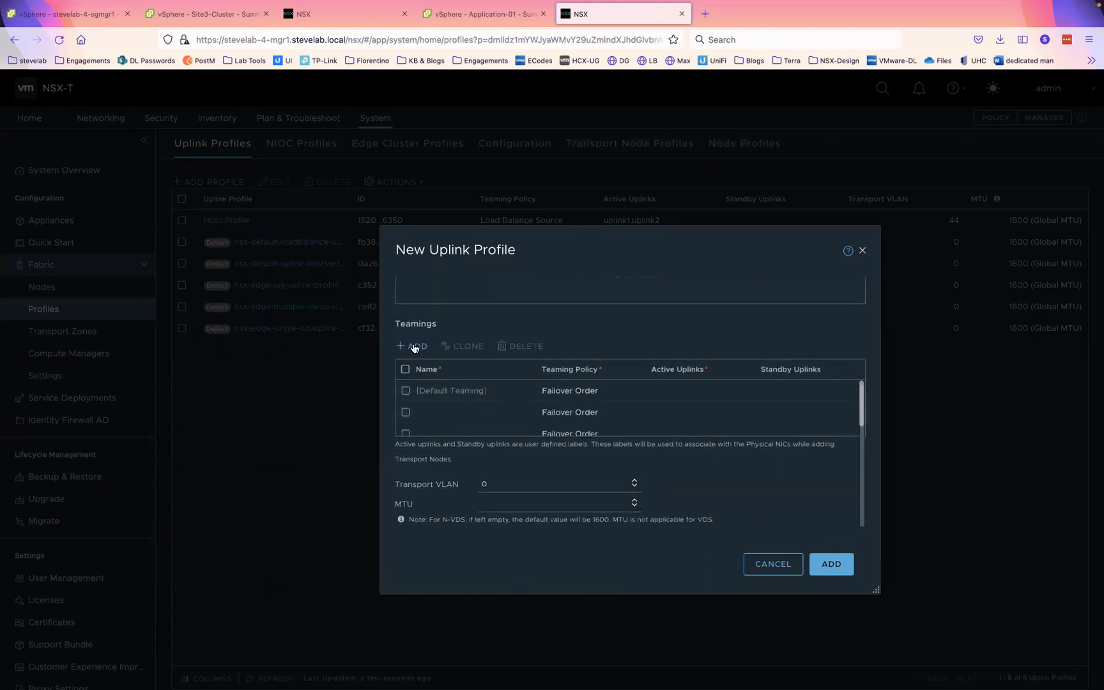
click(454, 412)
text(TPOR)
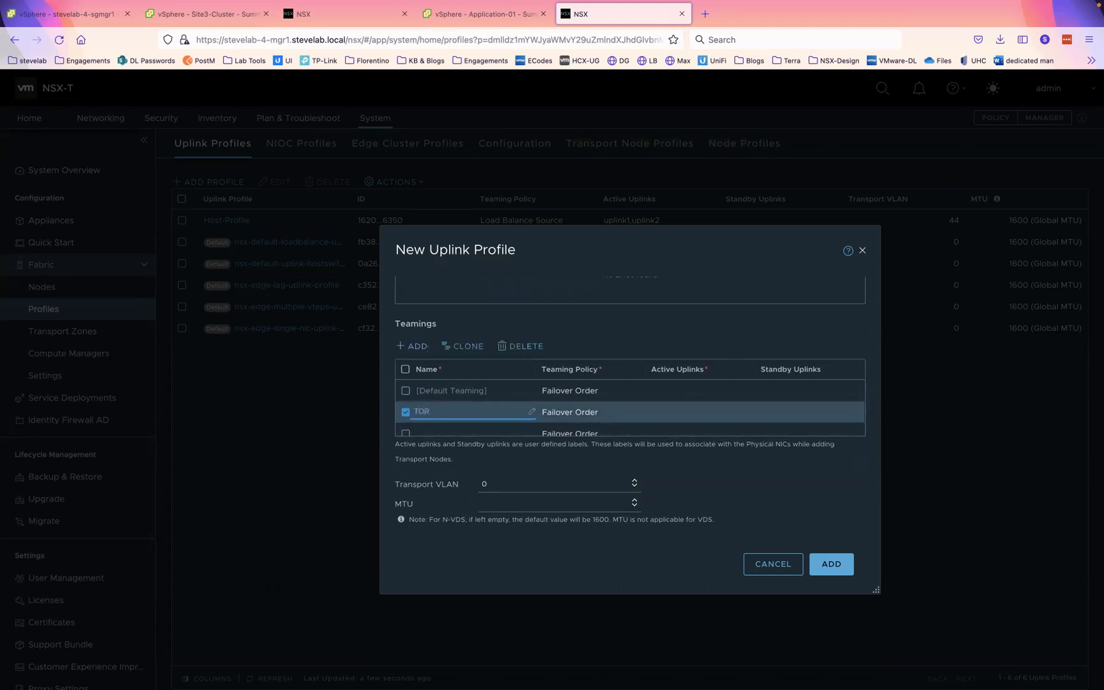
text(A)
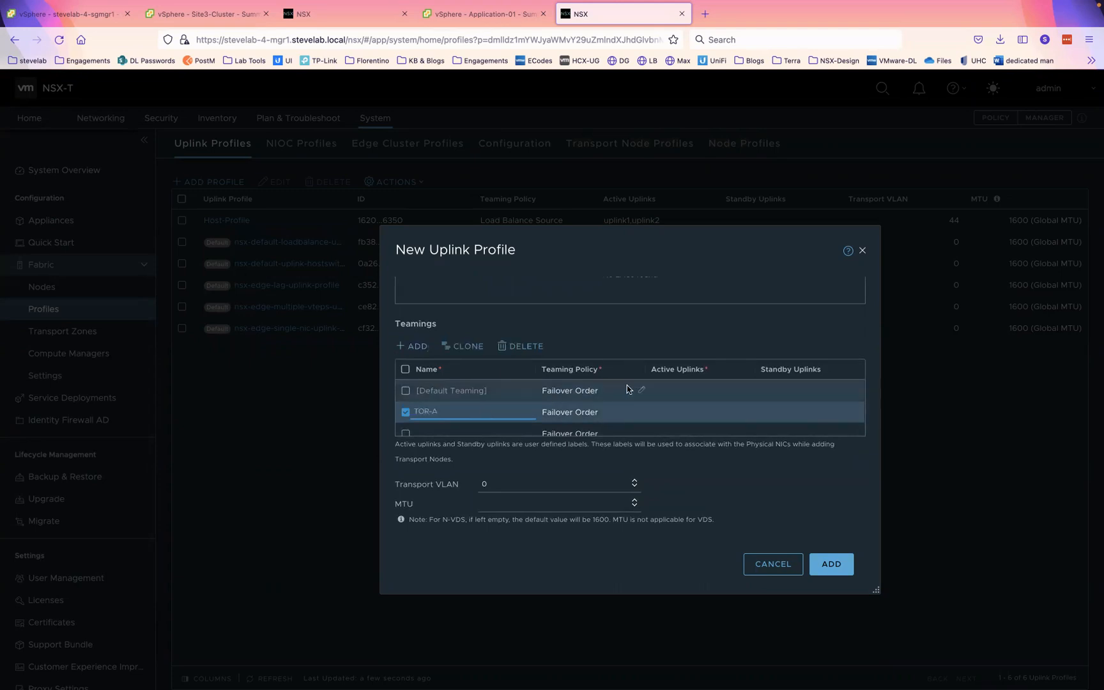
- Set the default teaming to Load Balance Source on uplink1,uplink2, TOR-A on uplink1, TOR-B on uplink2
click(644, 385)
click(642, 388)
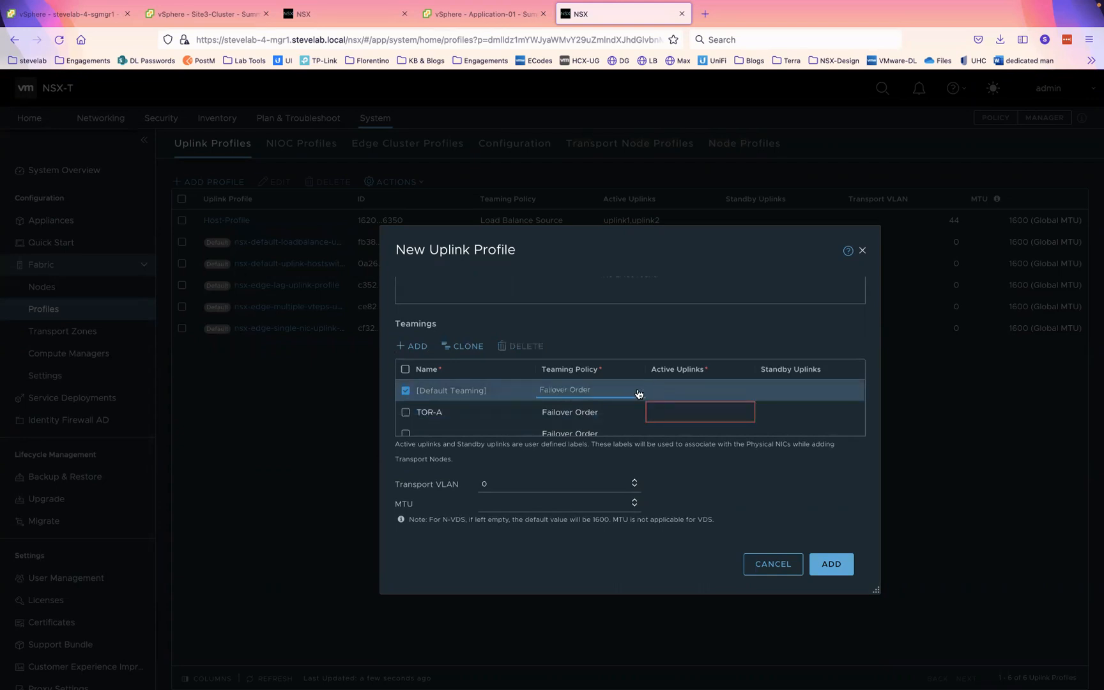
click(636, 391)
click(606, 419)
click(673, 388)
text(uplin)
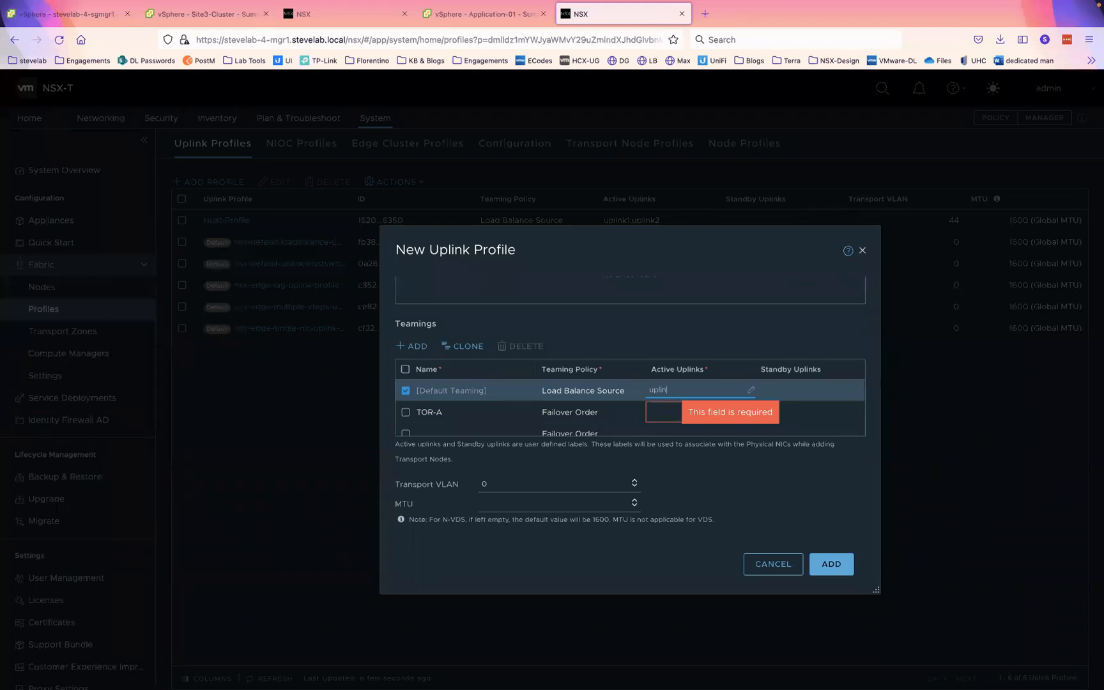
text(k1,uplink2)
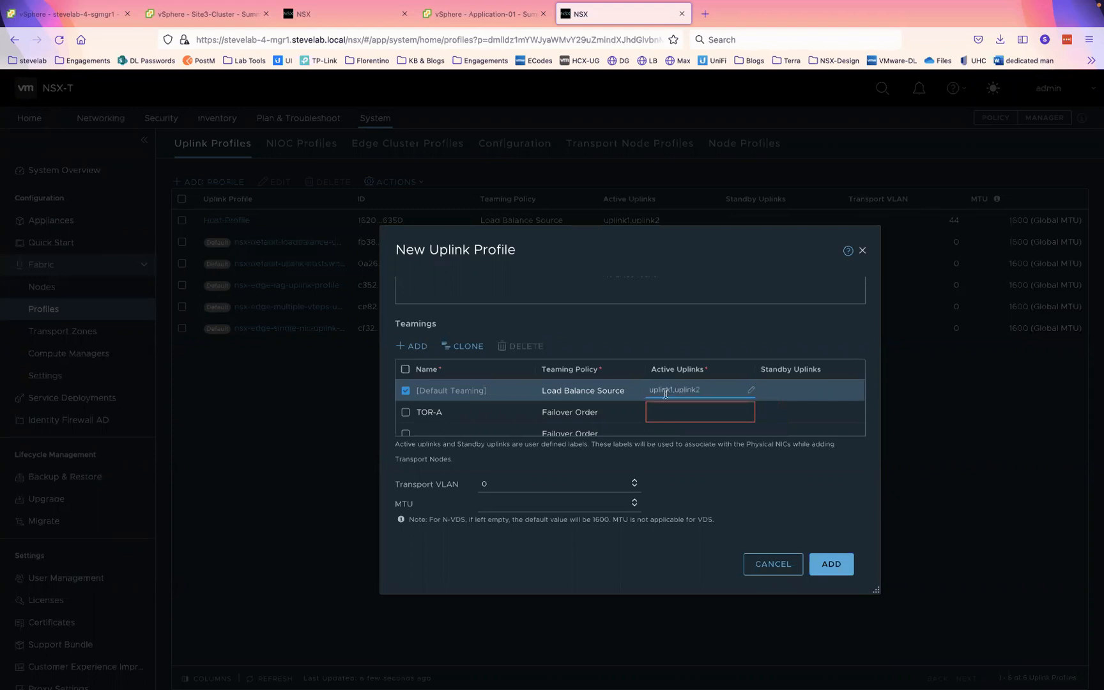
click(673, 414)
text(upl)
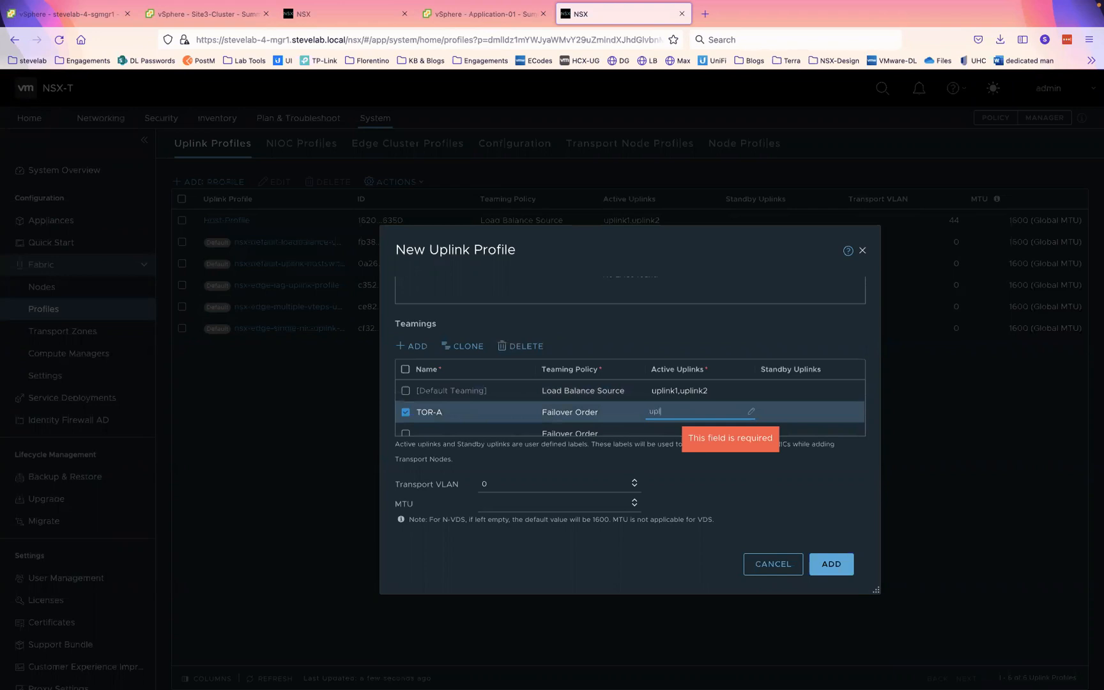
text(ink1)
click(670, 433)
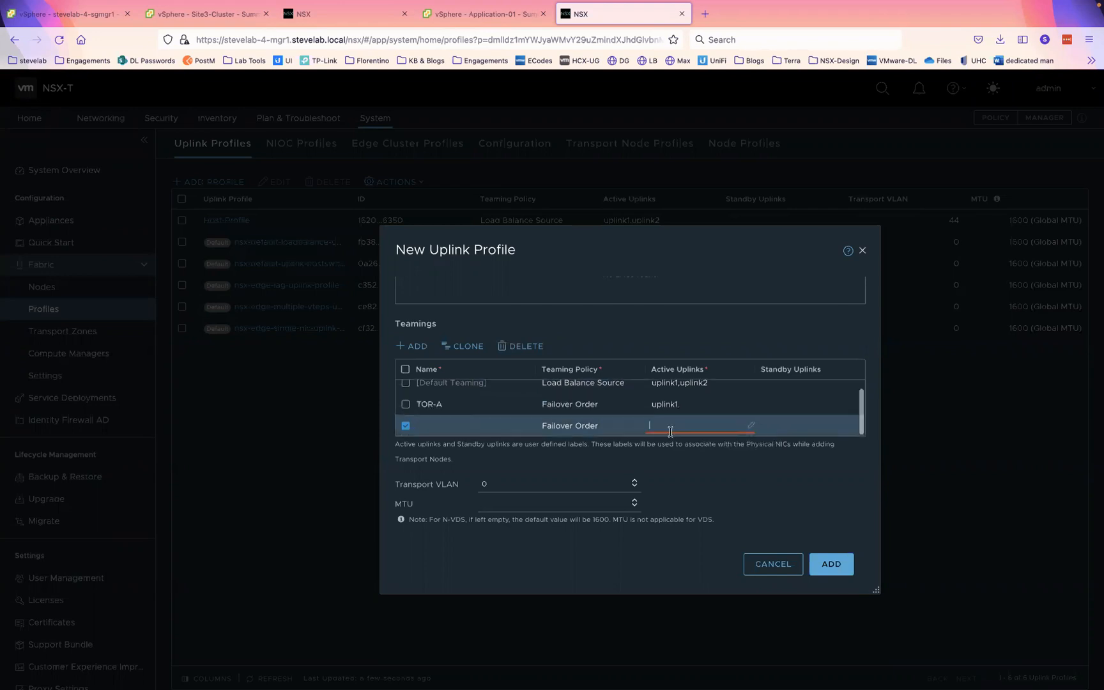
text(uplink2)
click(457, 428)
text(TOR-B)
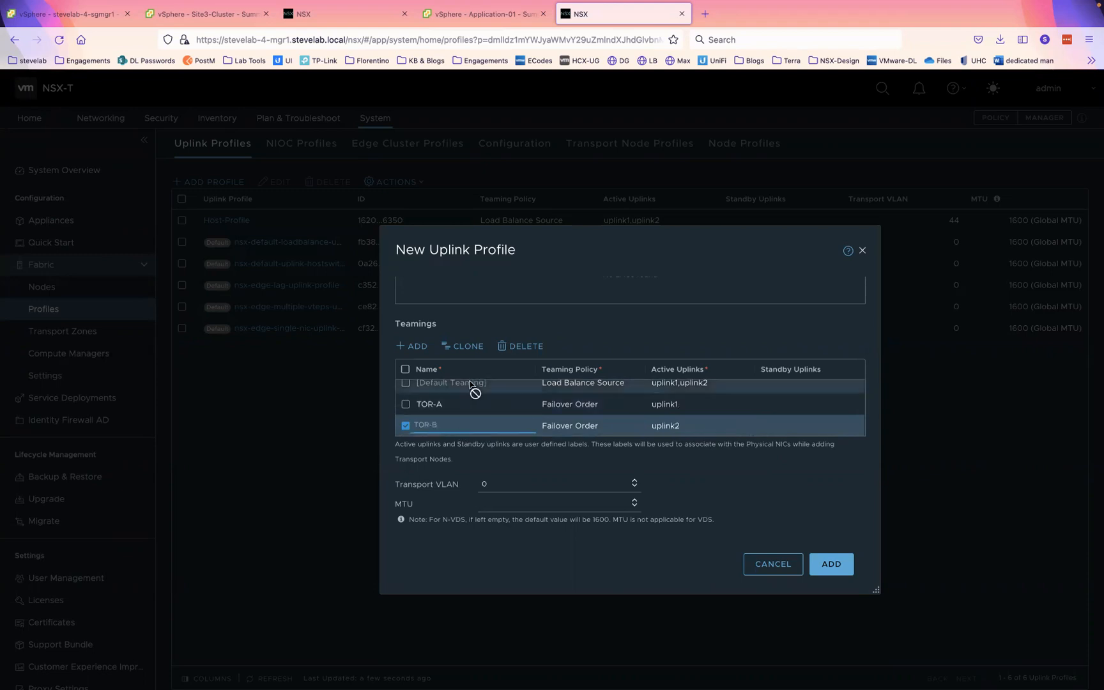
- Set transport VLAN 45 and MTU 9000, save the Edge-Porfile profile, then go to Inventory
click(516, 489)
text(45)
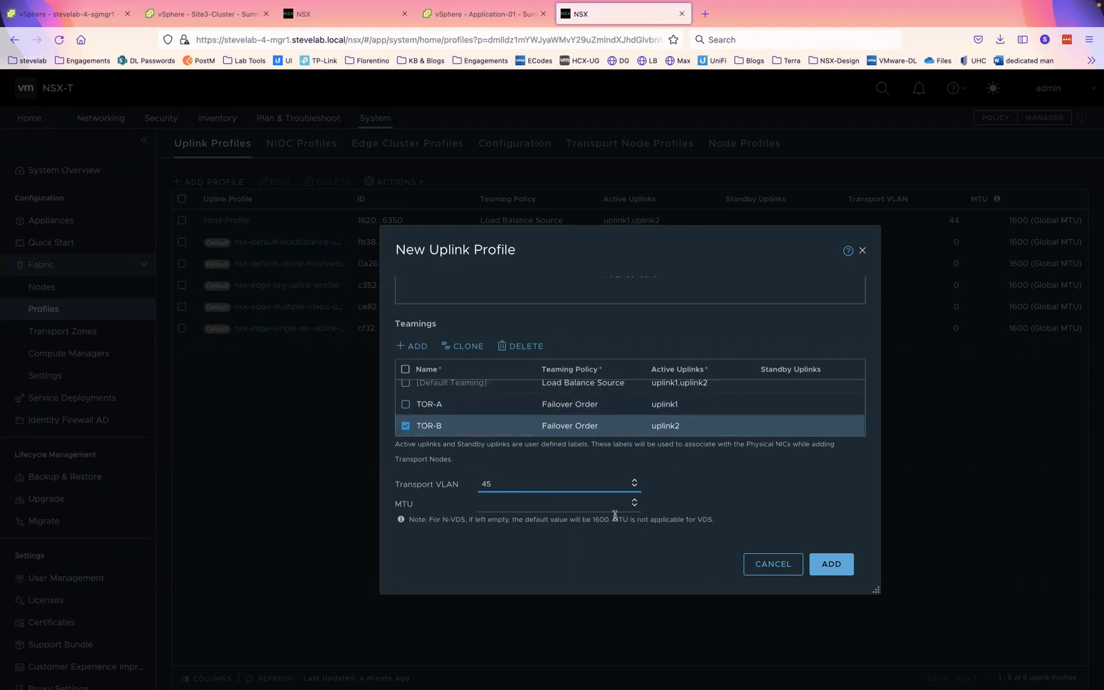
click(548, 502)
text(9000)
click(832, 564)
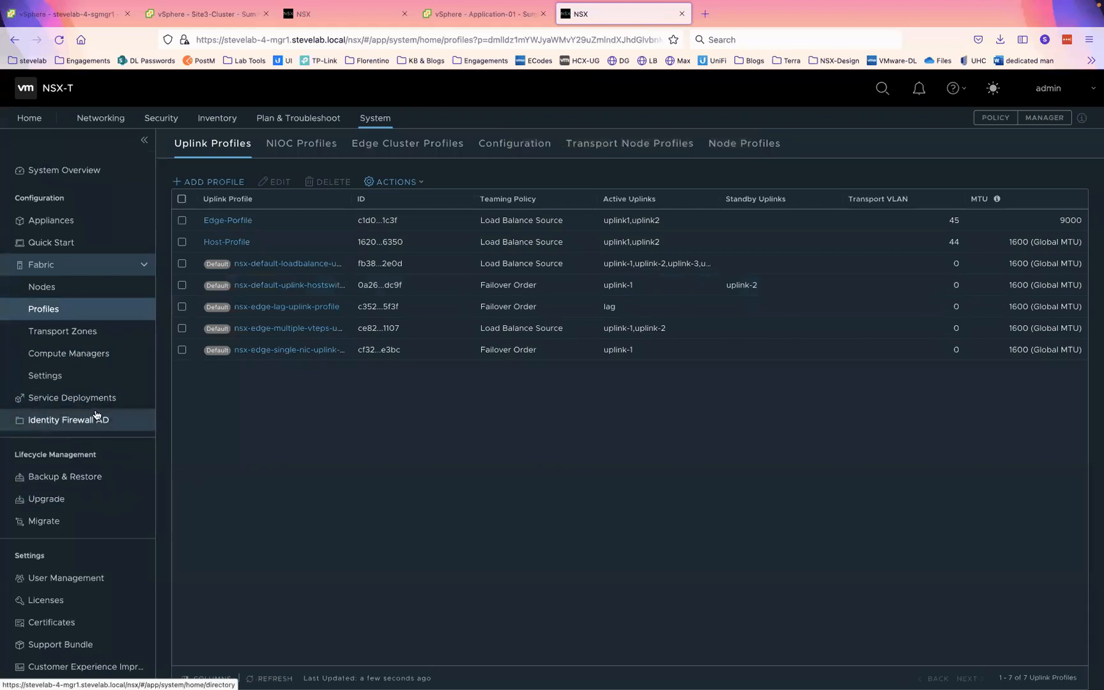
click(214, 120)
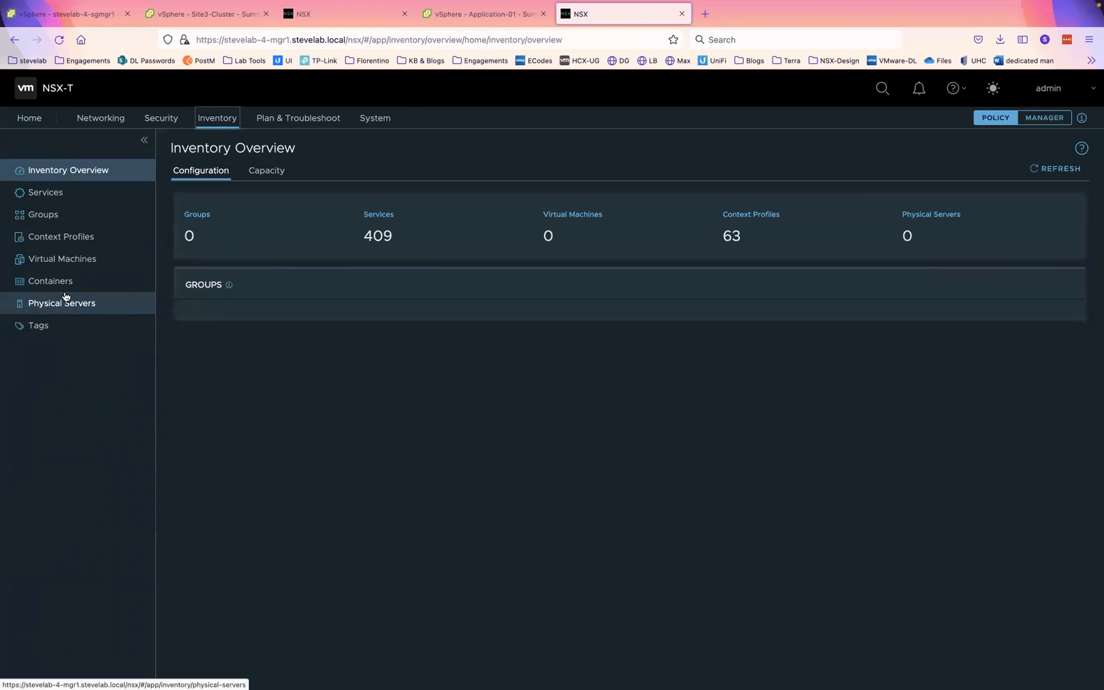
- Start a new IP address pool named Host-Pool with an IP Ranges subnet
click(99, 118)
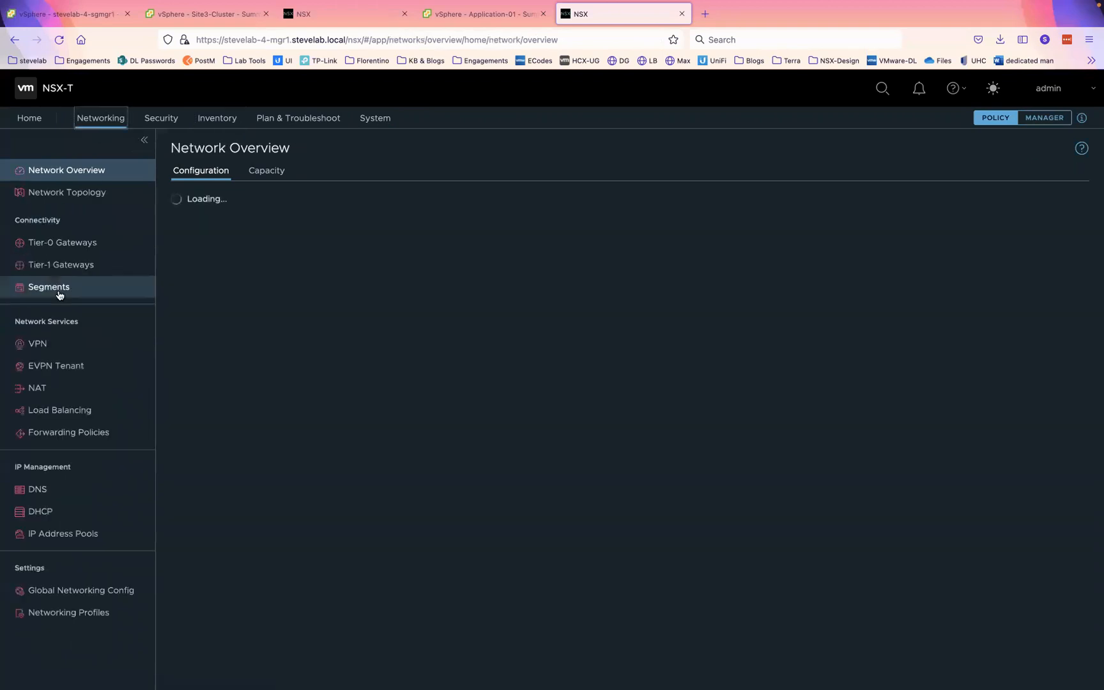
click(58, 534)
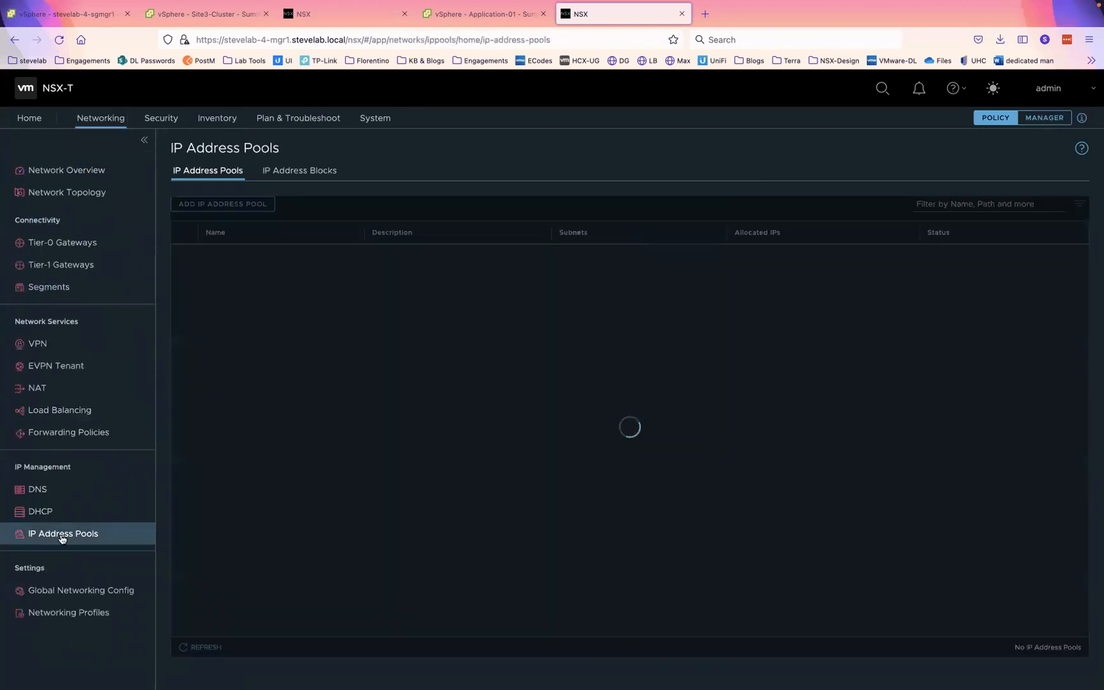
click(230, 210)
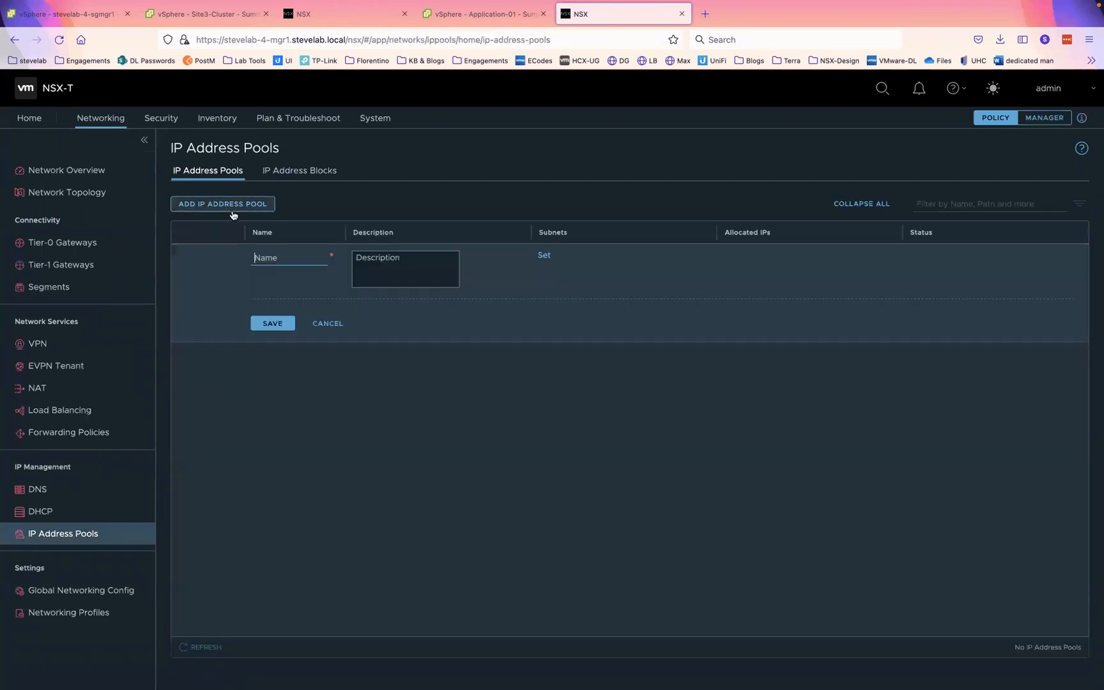
click(281, 262)
text(Hos)
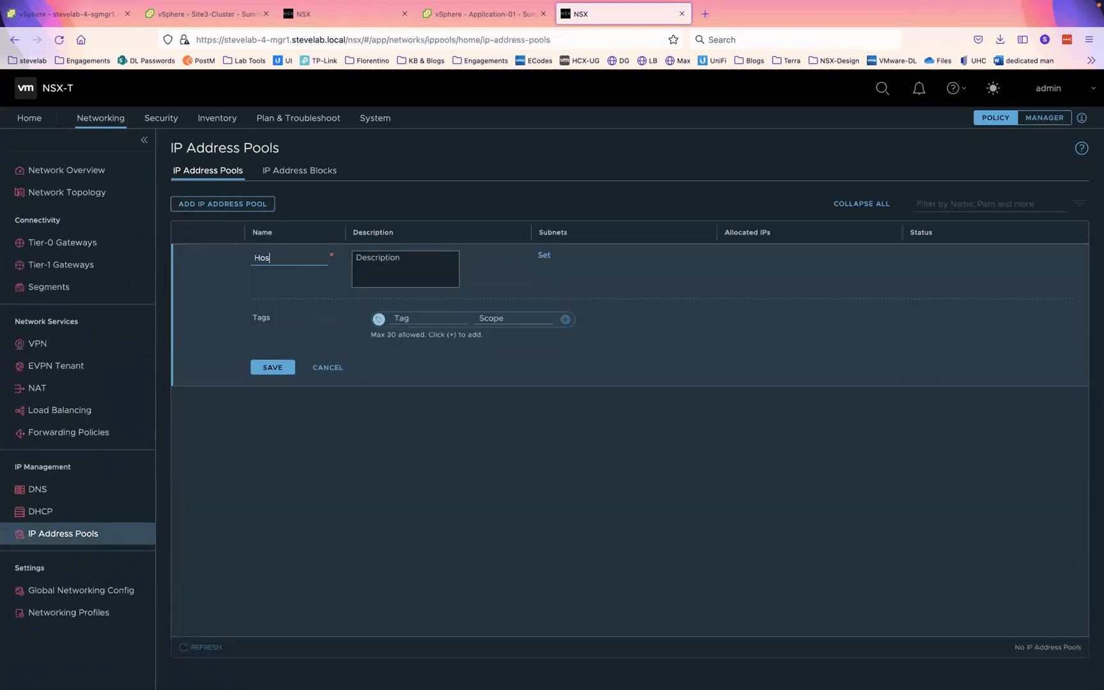
text(t-Pool)
click(543, 256)
click(267, 228)
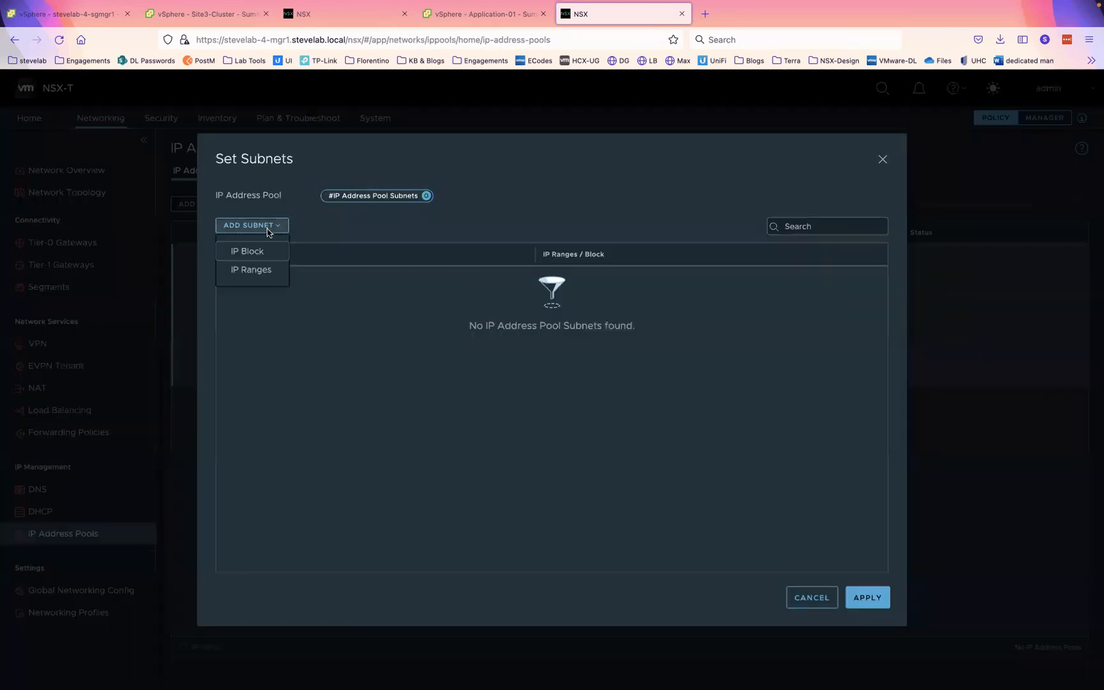
click(256, 277)
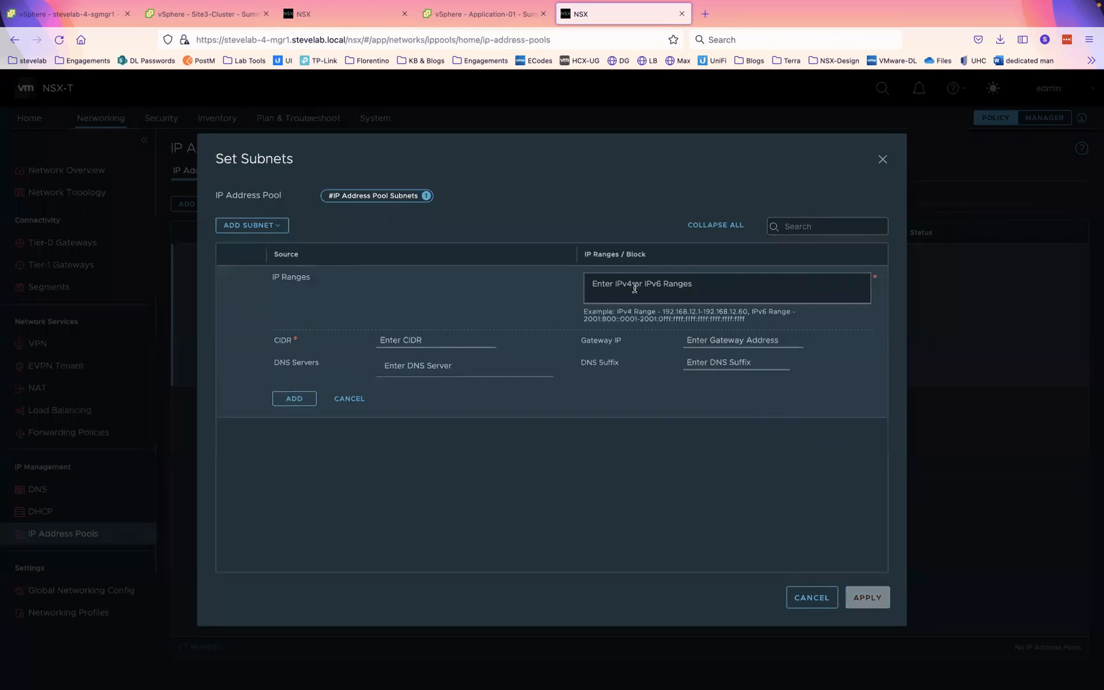
- Fill range 172.16.44.10-172.16.44.100, CIDR 172.16.44.0/24, gateway 172.16.44.1, then apply and save
text(172.16.44.10-172.167)
text(44.100)
drag(629, 283, 568, 288)
key(super+c)
click(413, 341)
key(super+v)
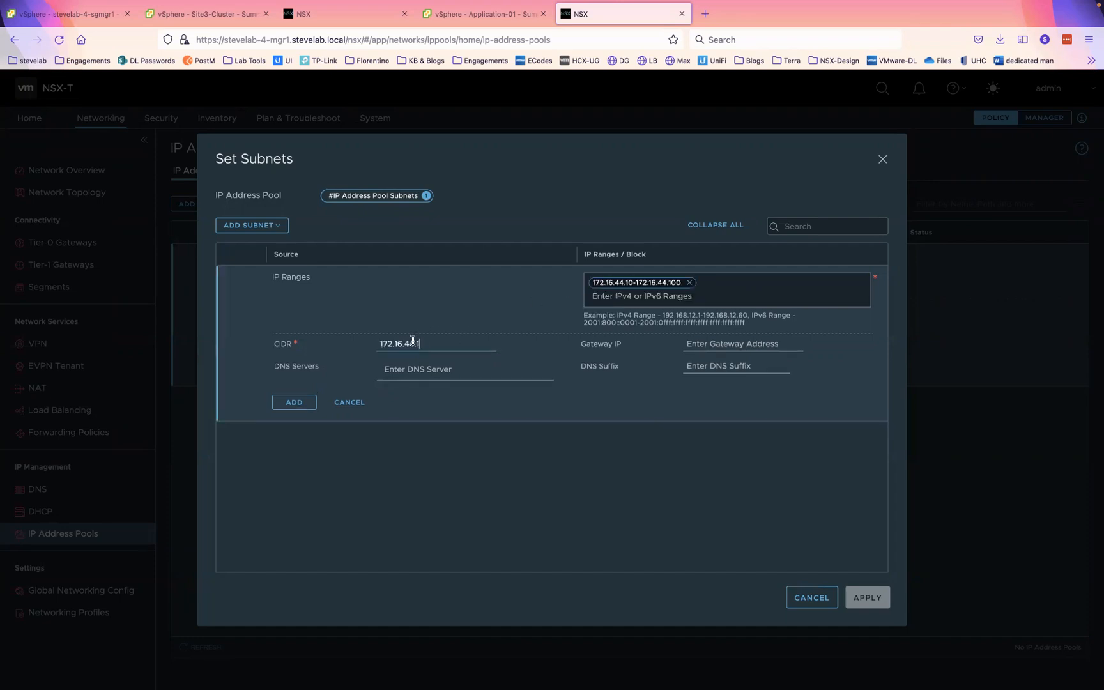
text(24)
click(704, 346)
key(super+v)
click(292, 403)
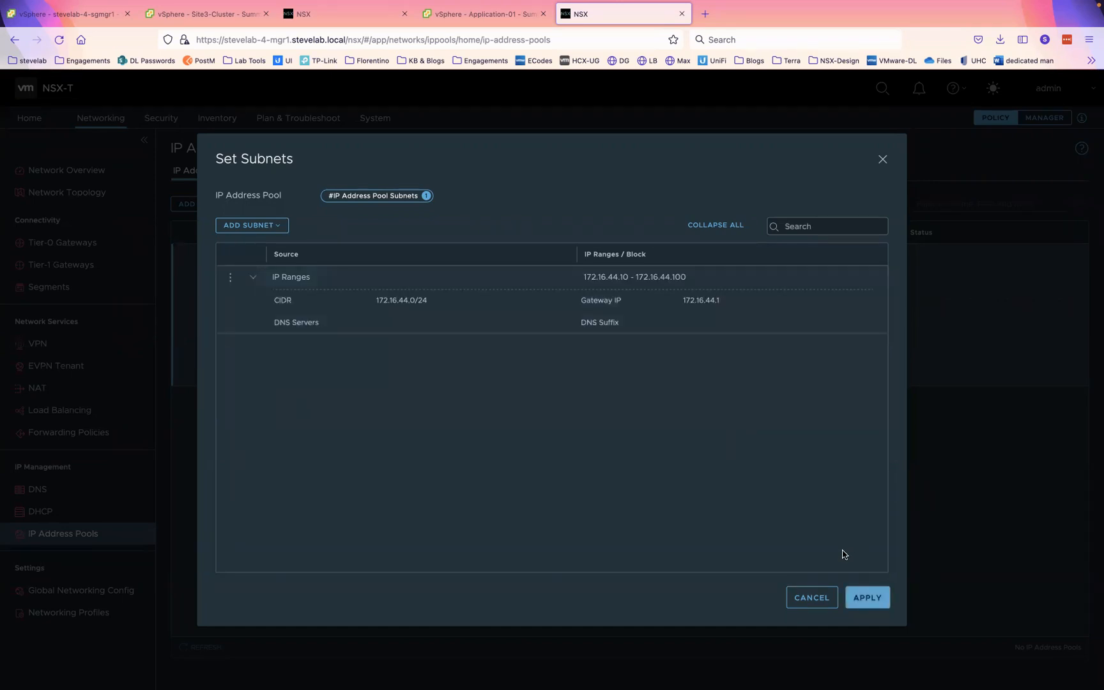
click(865, 598)
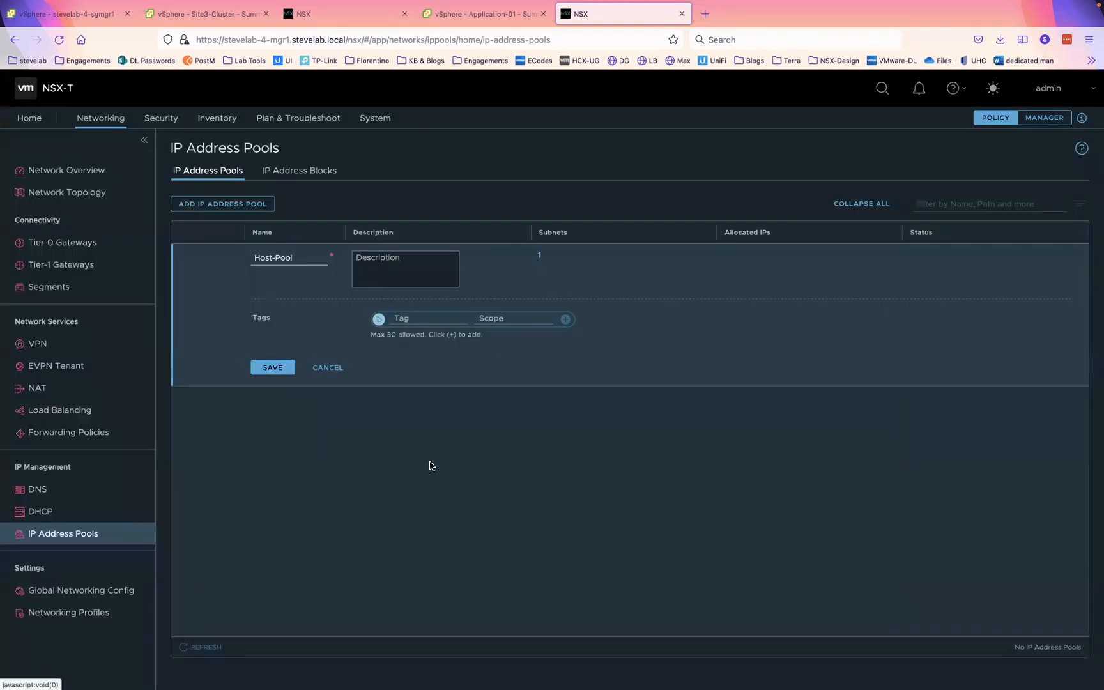
click(268, 369)
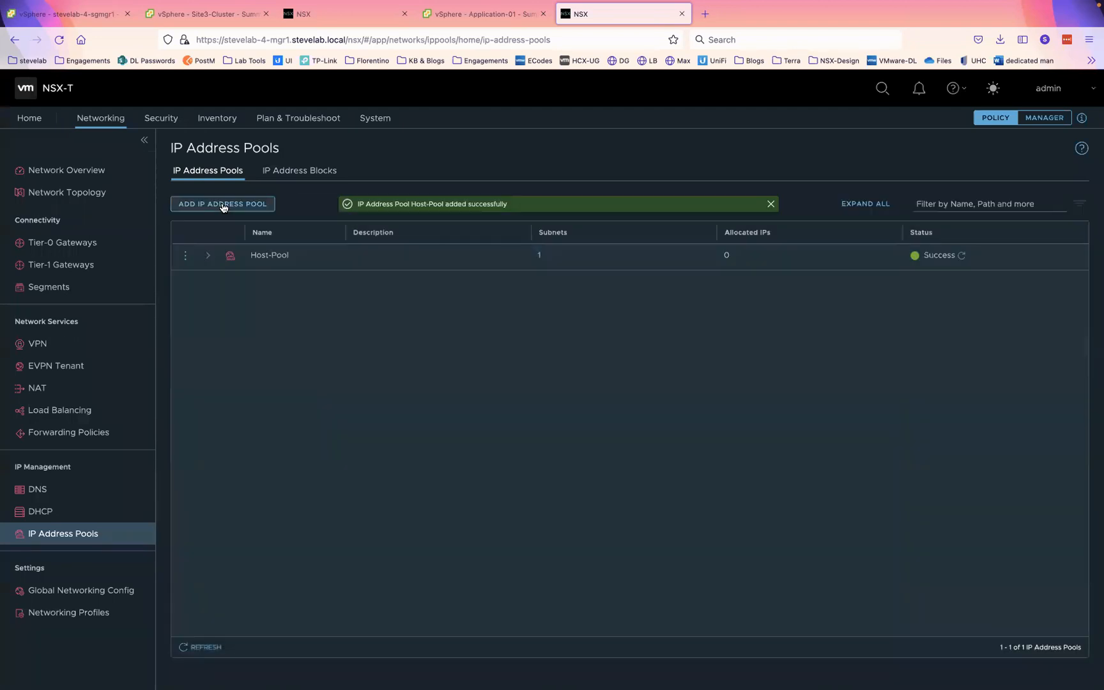
- Start an Edge-Pool IP address pool with an IP Ranges subnet
click(221, 206)
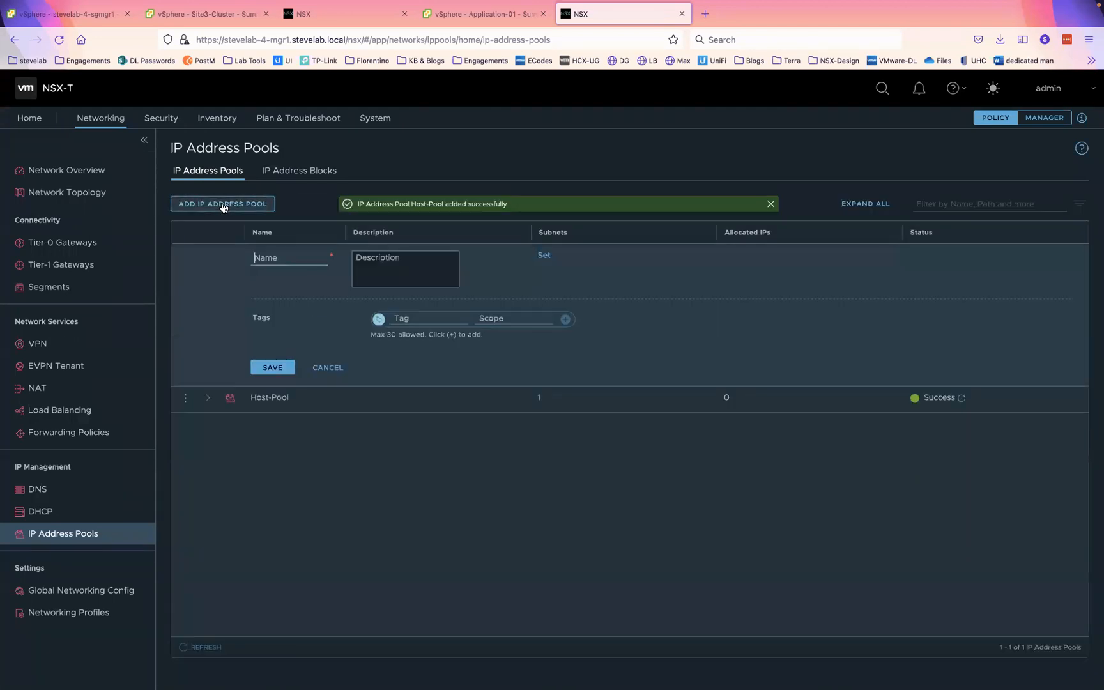
text(Edge-Pool)
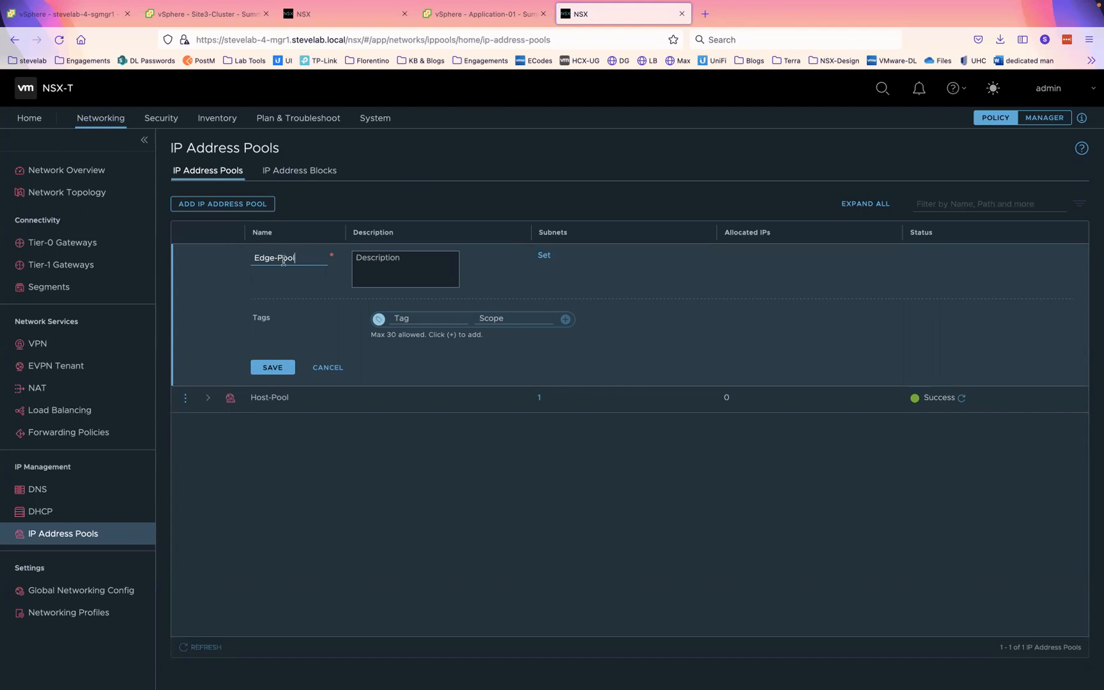
click(543, 254)
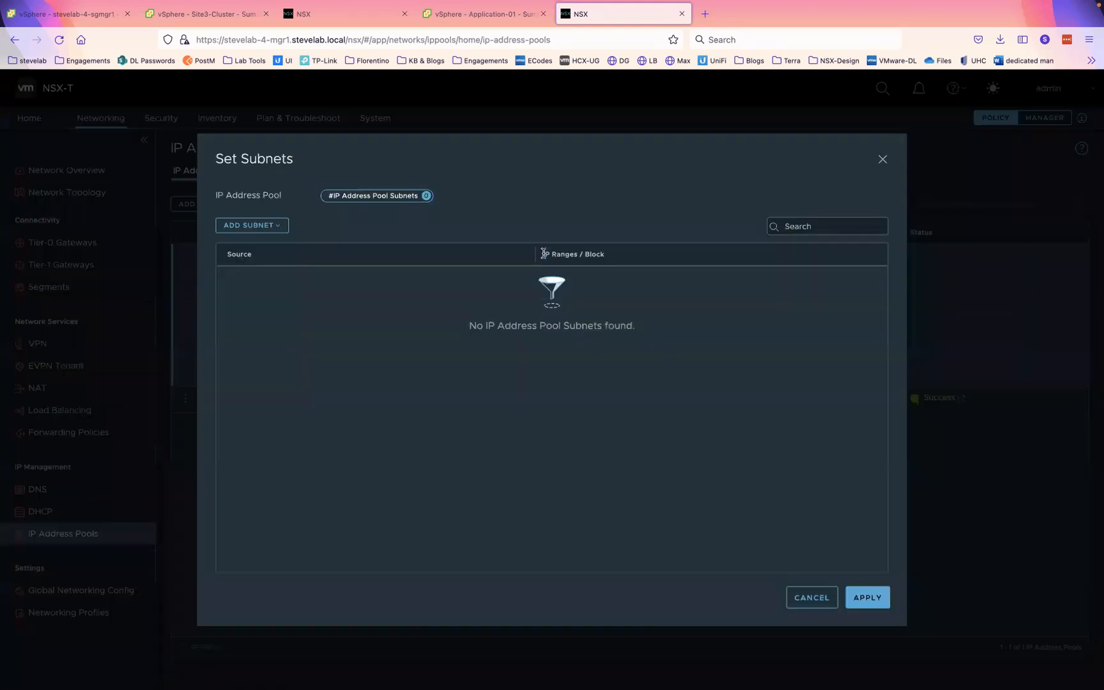
click(239, 225)
click(251, 270)
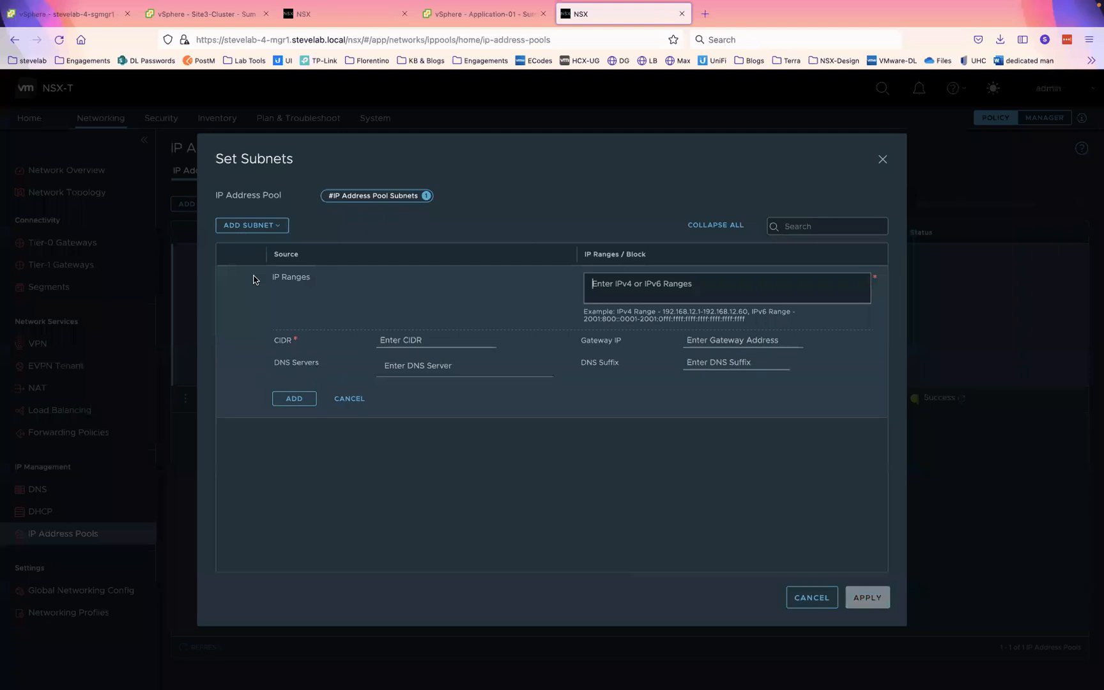
- Enter the IP range 172.16.45.10-172.16.45.100
click(610, 288)
text(172.16.44.1)
click(624, 283)
key(BackSpace)
text(5)
key(Return)
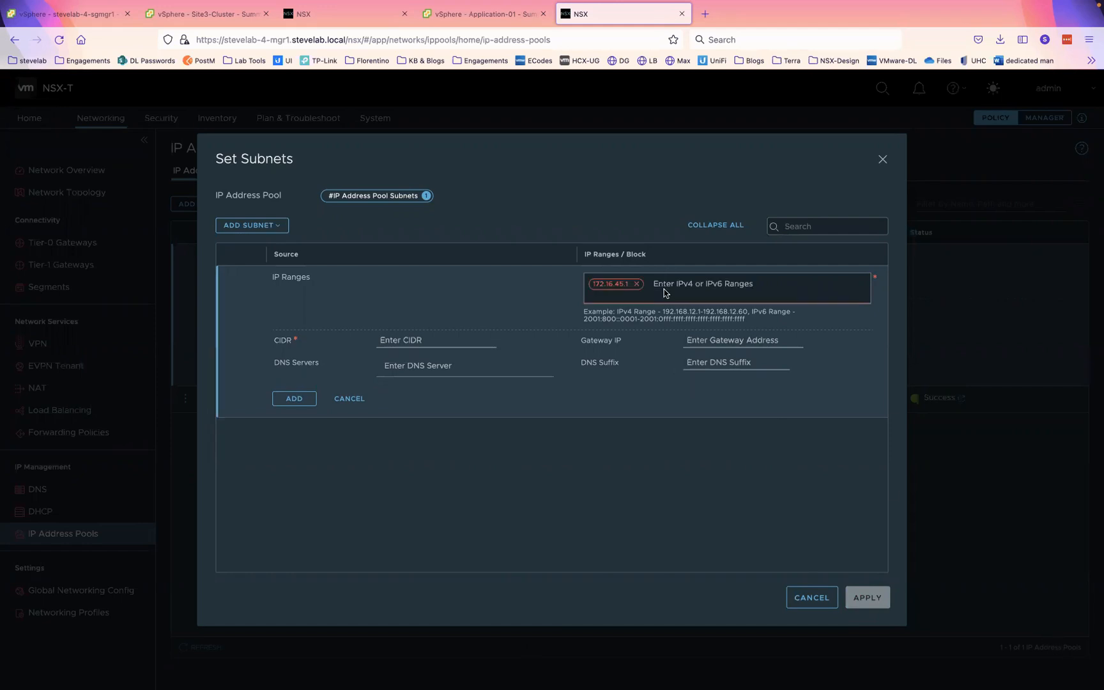
double_click(606, 286)
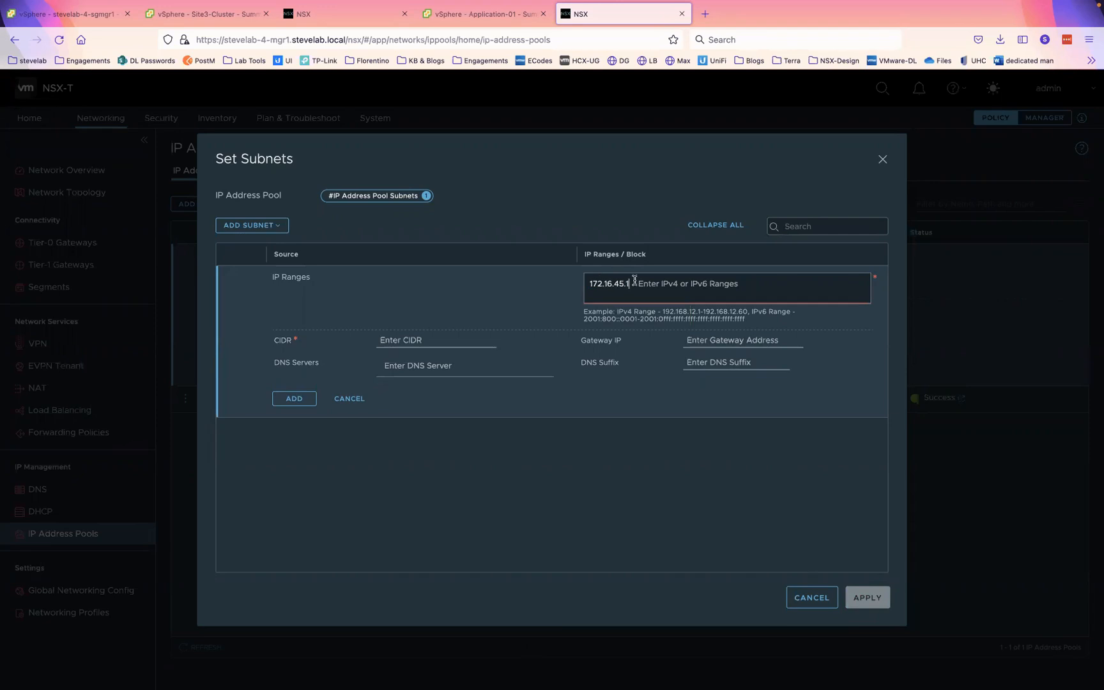
text(0-172.16.45.100)
key(Return)
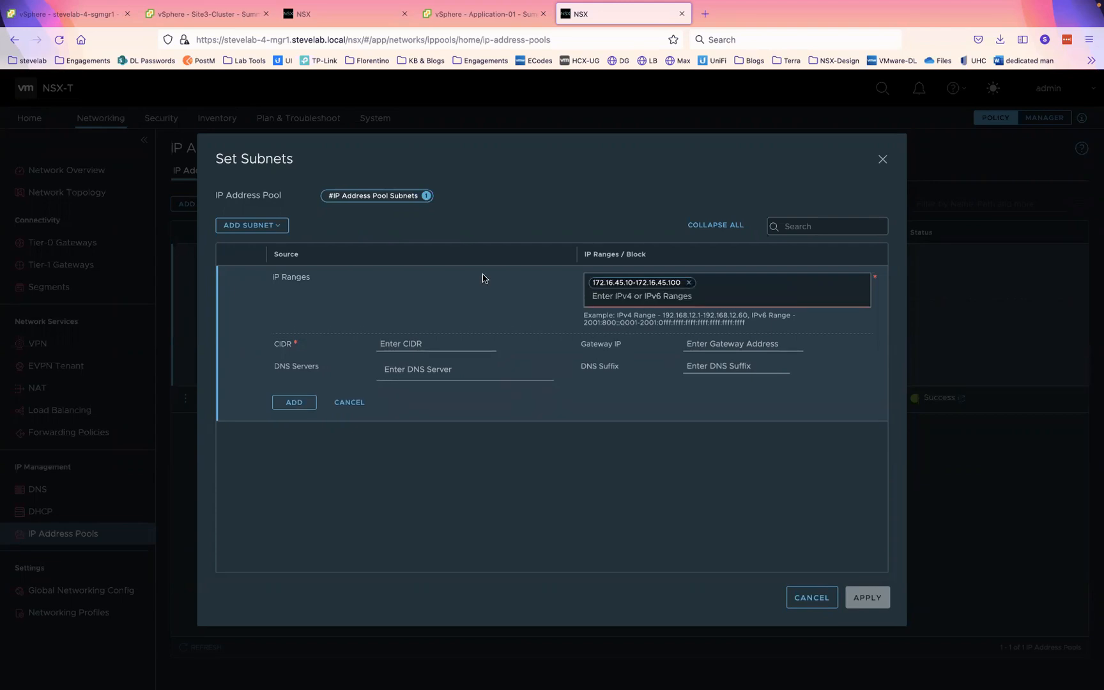
- Set CIDR 172.16.45.0/24 and gateway 172.16.45.1, then add, apply and save Edge-Pool
click(434, 343)
text(172.16.45.1)
text(172.16.45.1)
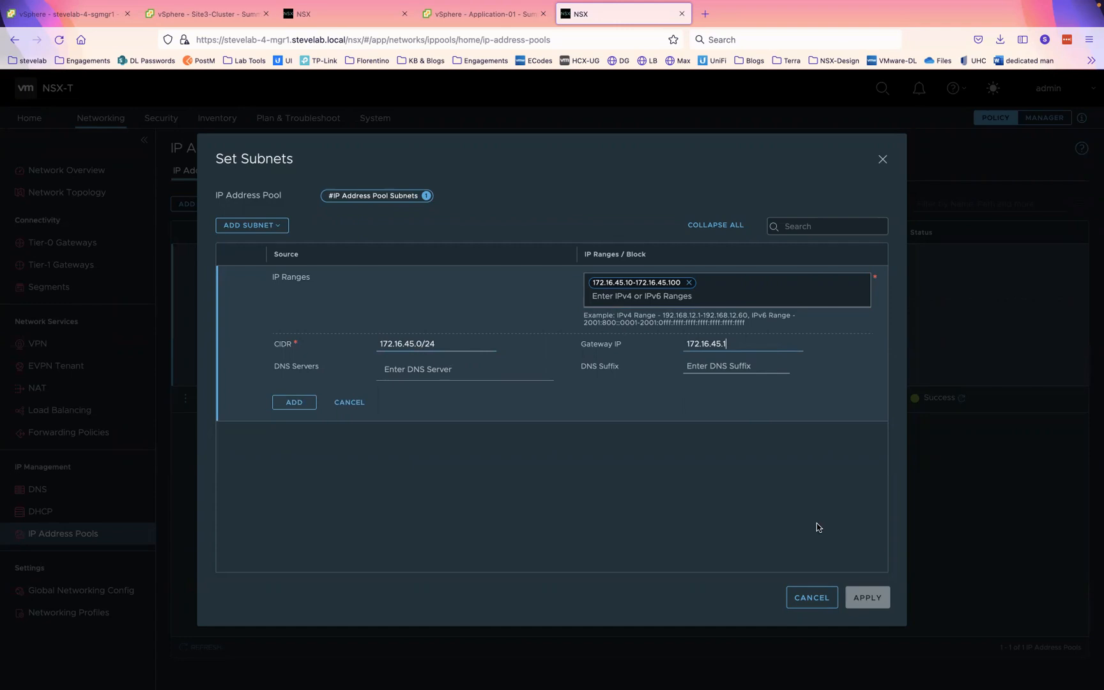
click(293, 401)
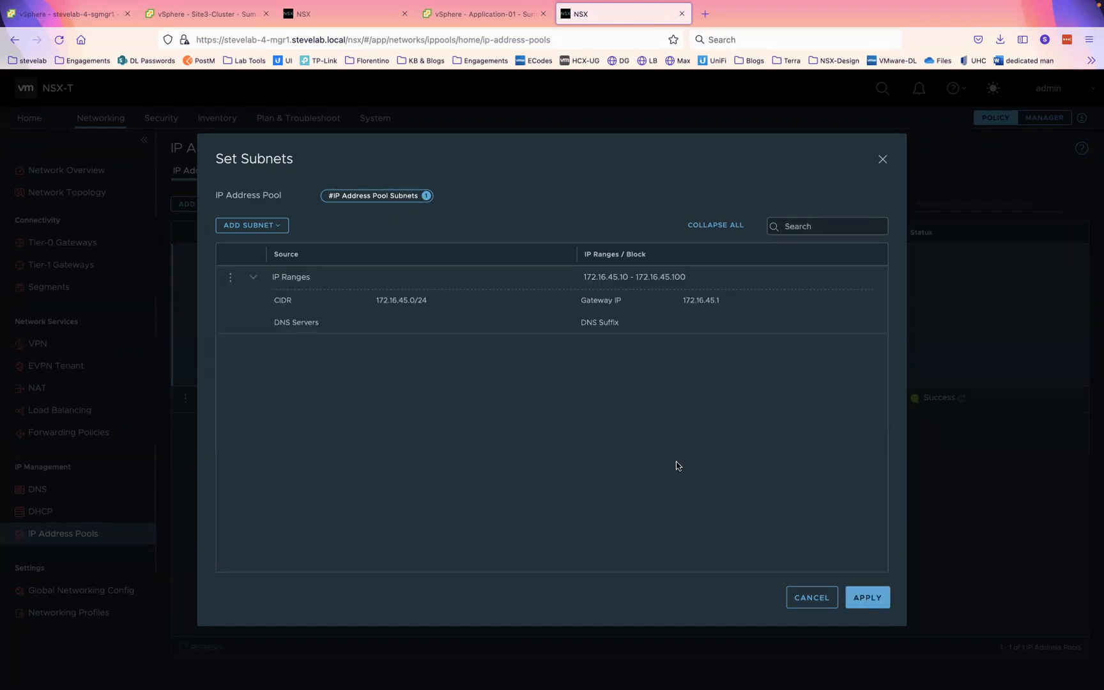
click(864, 596)
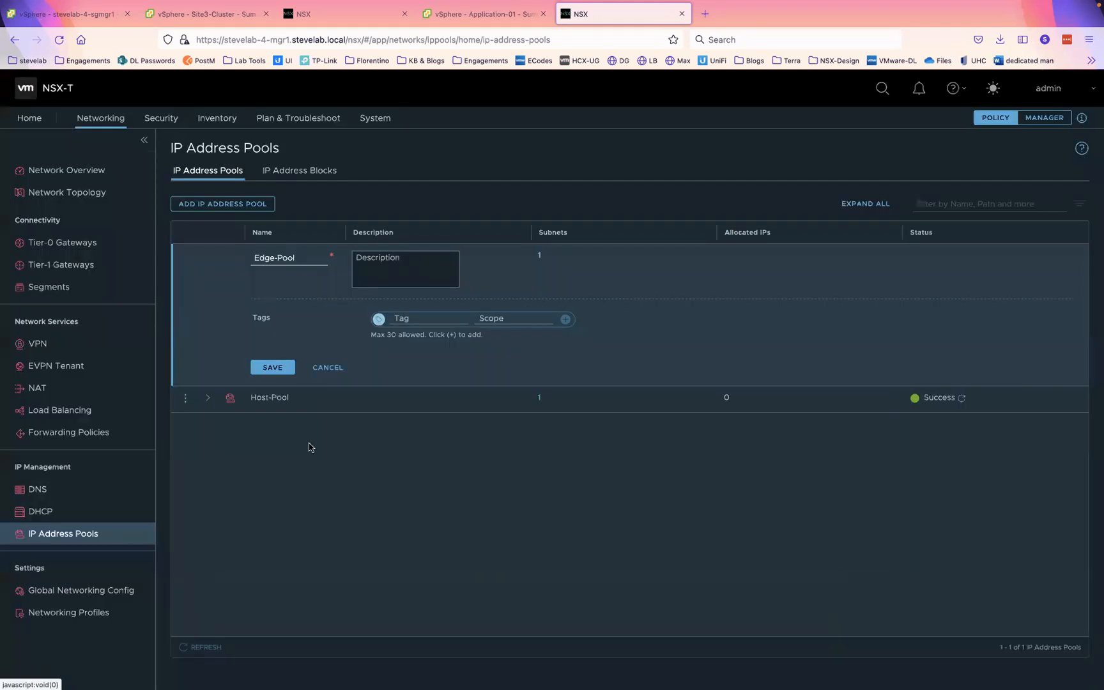
click(271, 366)
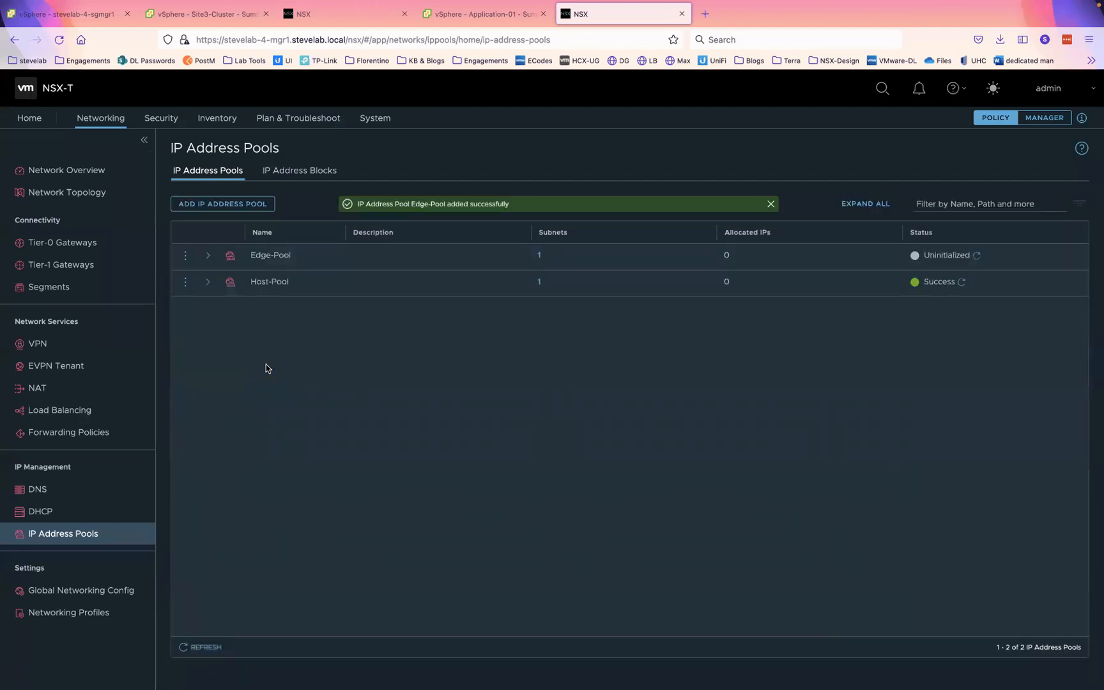
click(349, 19)
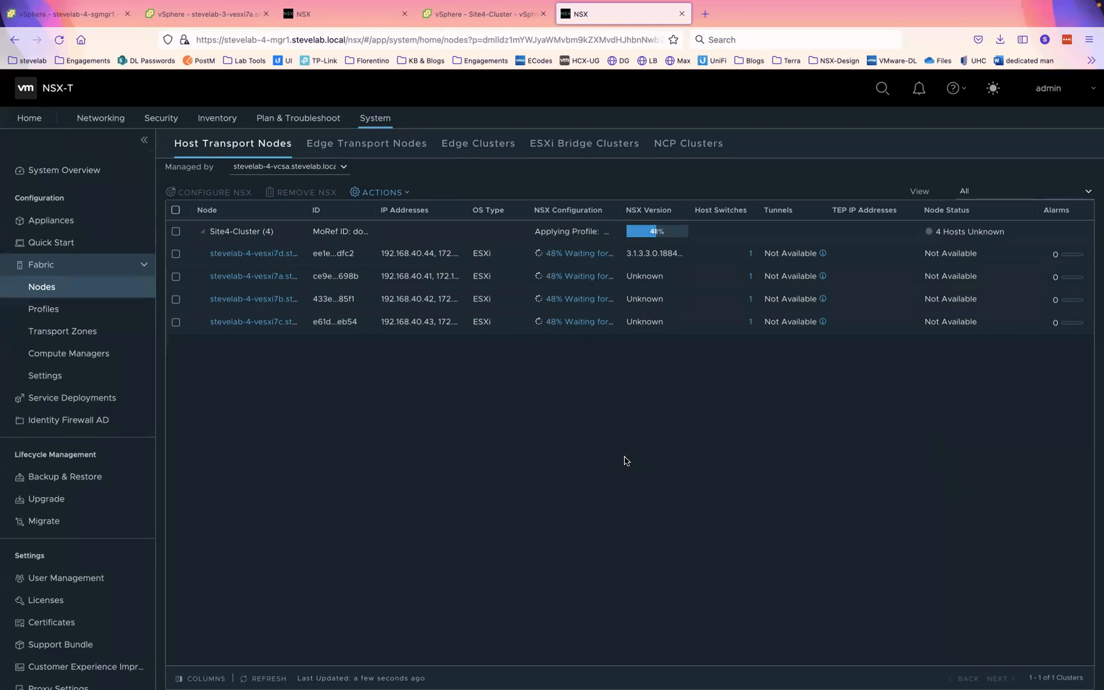
- Switch to the Site3 NSX manager and list its overlay and VLAN transport zones
double_click(667, 482)
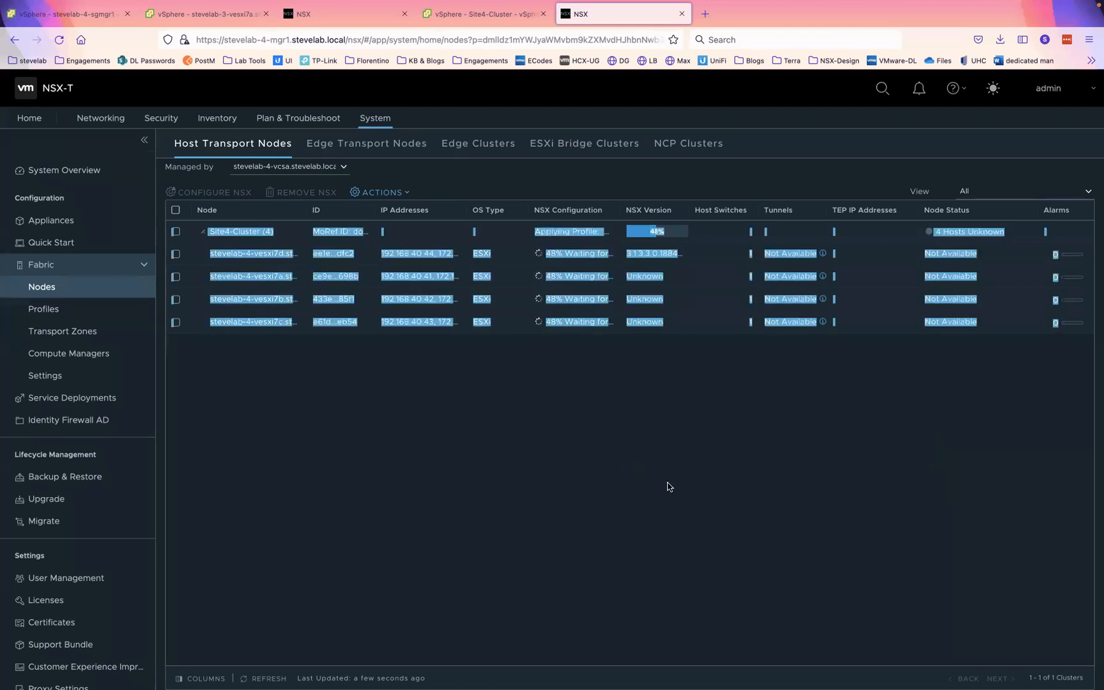
click(656, 471)
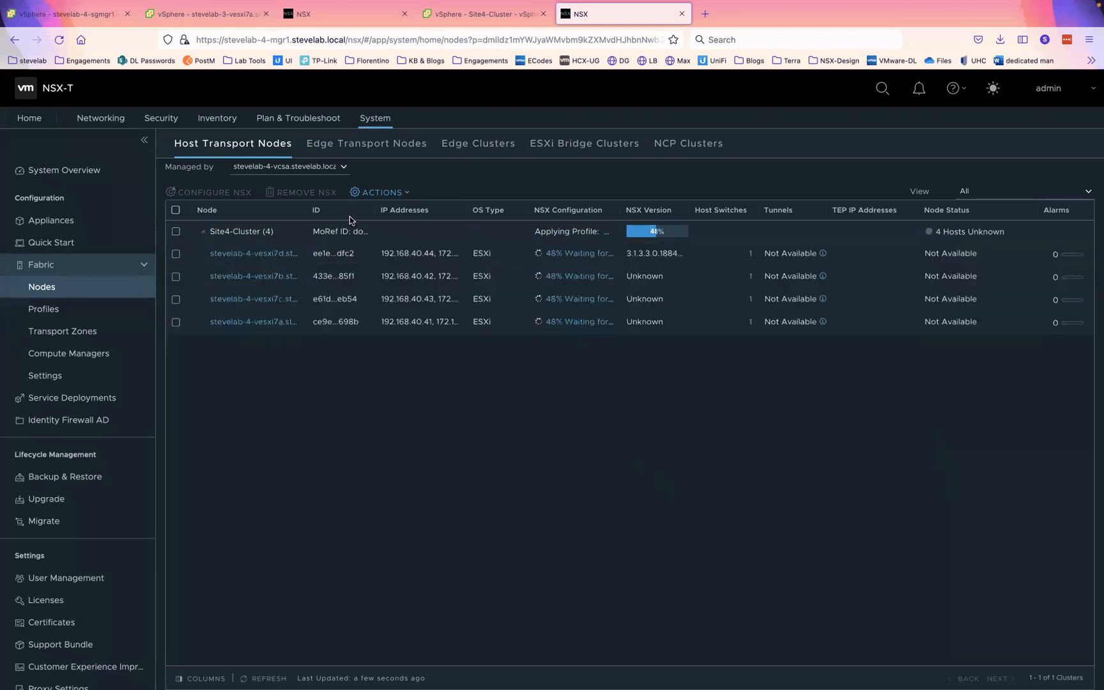
click(338, 14)
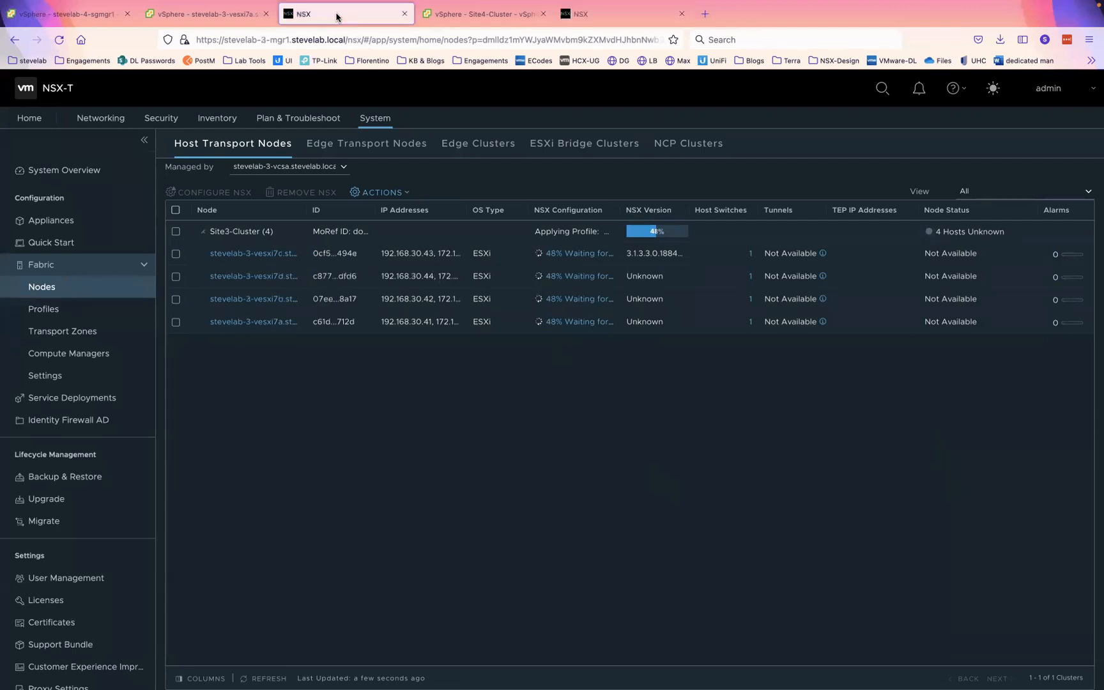
click(43, 308)
click(630, 145)
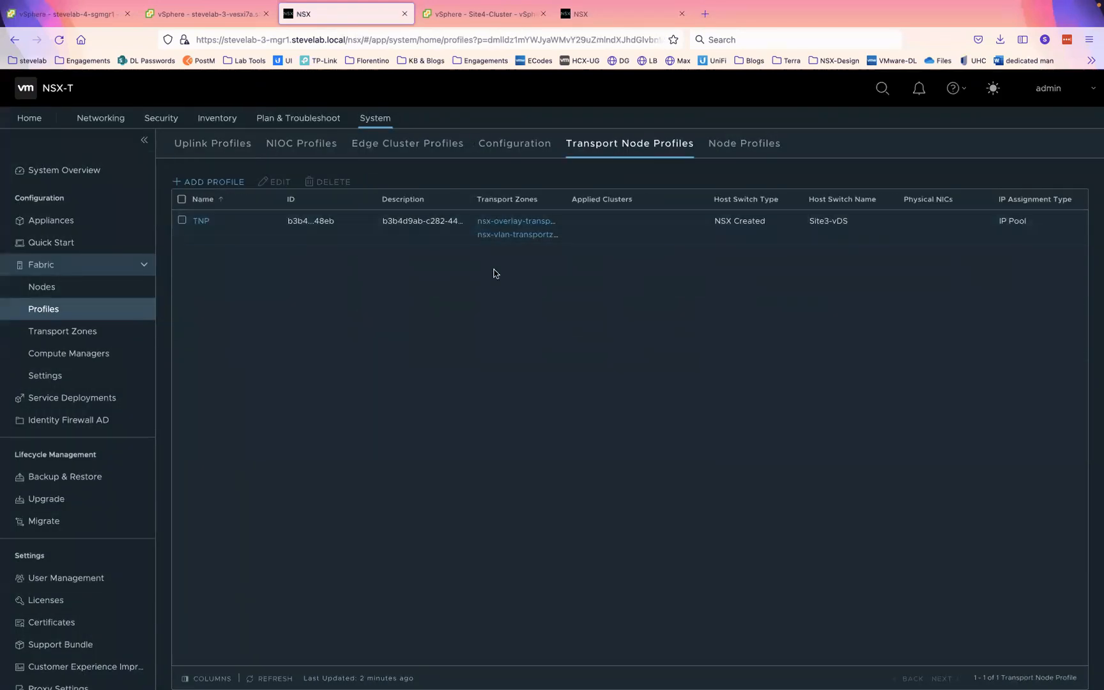
click(66, 332)
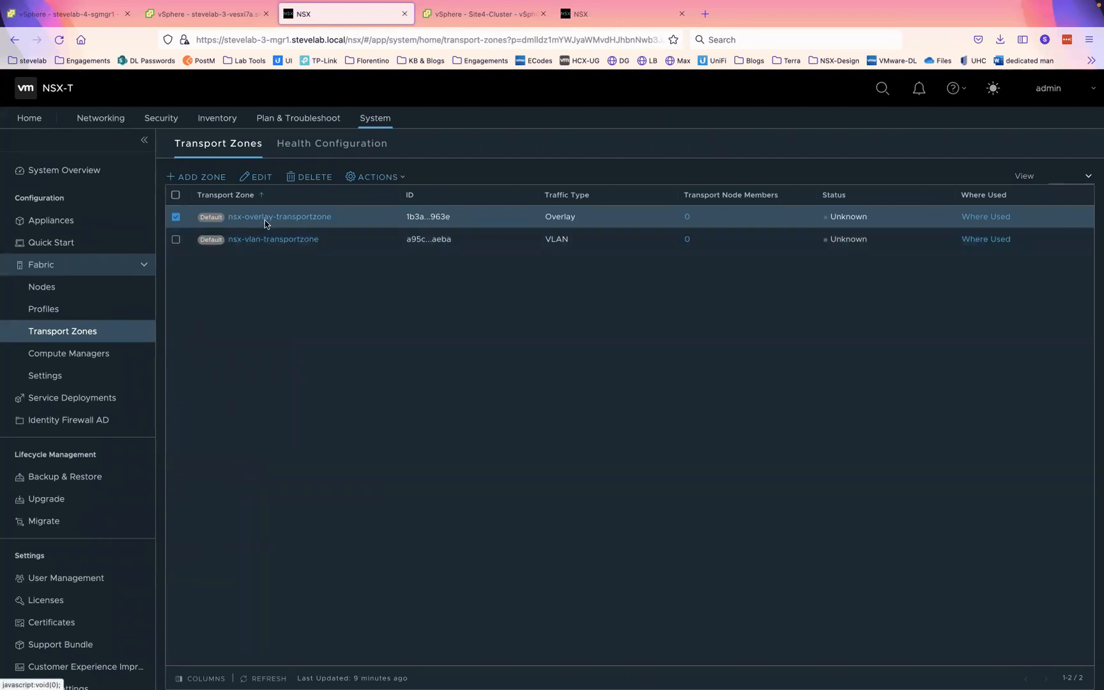
- Add TOR-A and TOR-B teaming policy names to Site3's nsx-vlan-transportzone, then switch to Site4
click(265, 218)
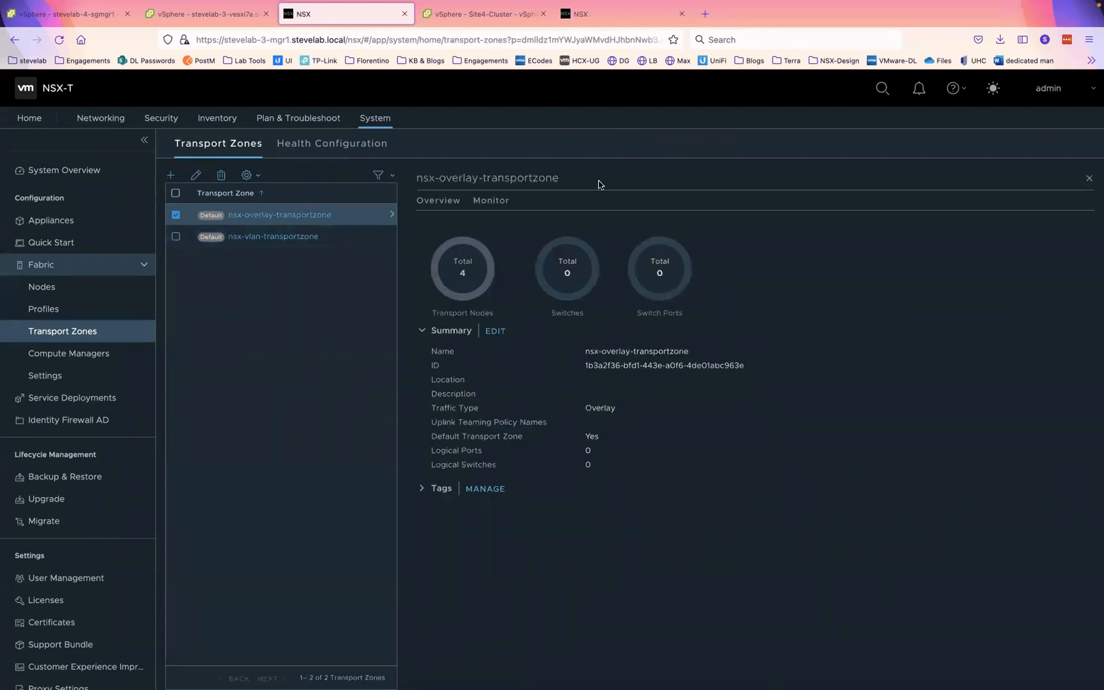
click(1089, 178)
click(176, 240)
click(176, 218)
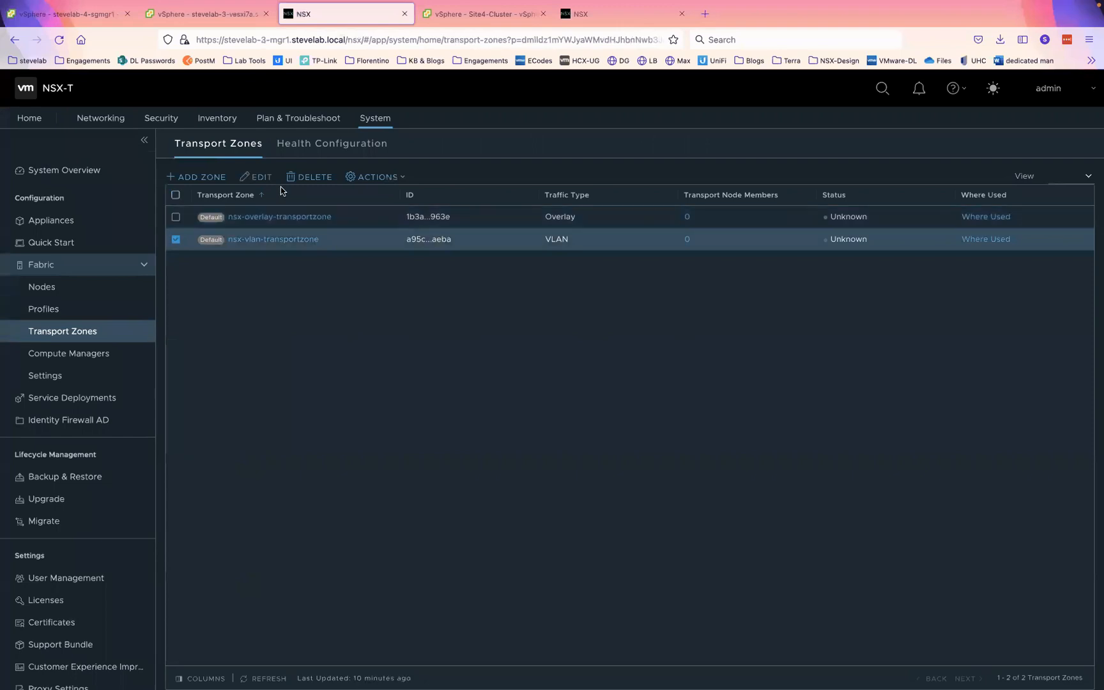
click(259, 177)
click(554, 450)
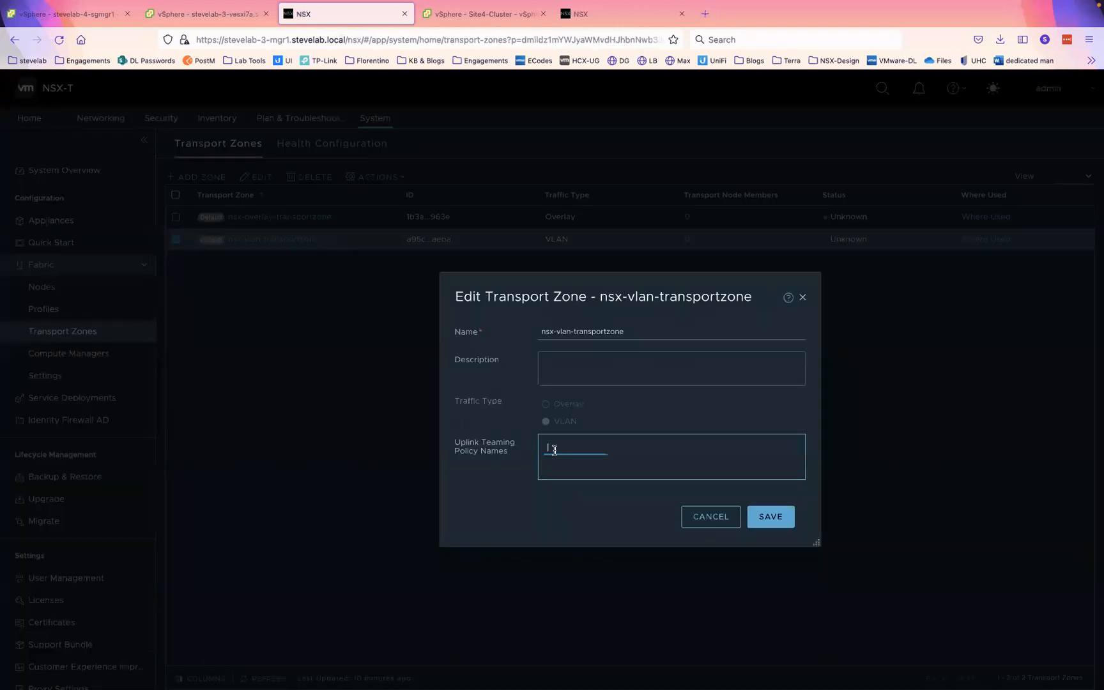
text(TOR-A)
key(Return)
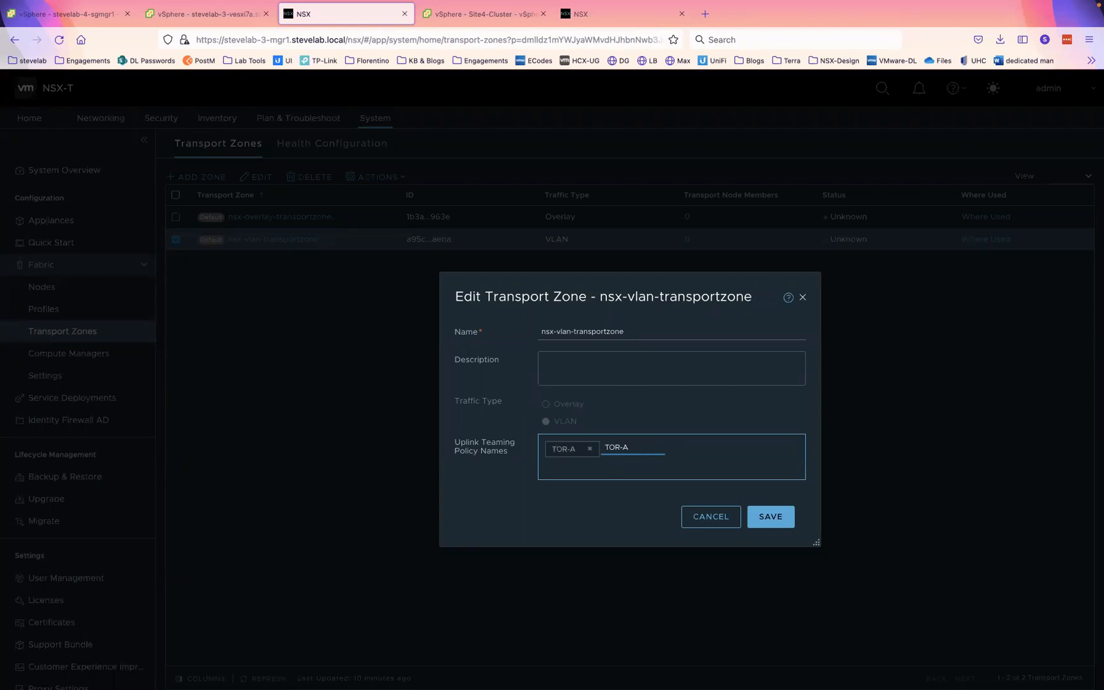
click(777, 518)
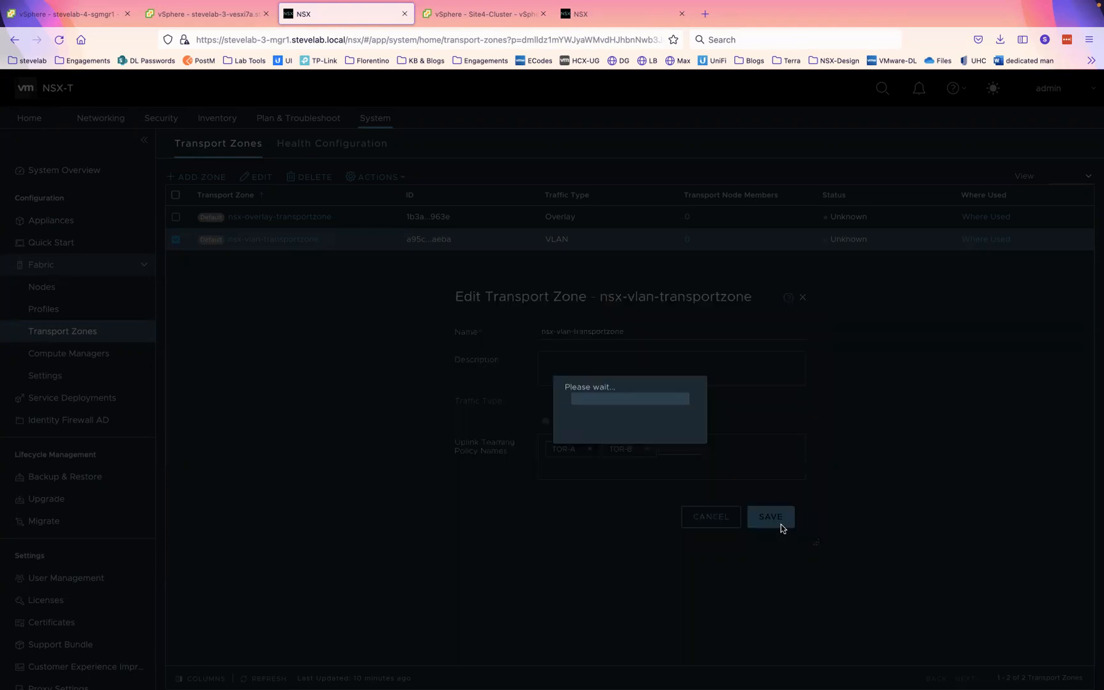
click(604, 15)
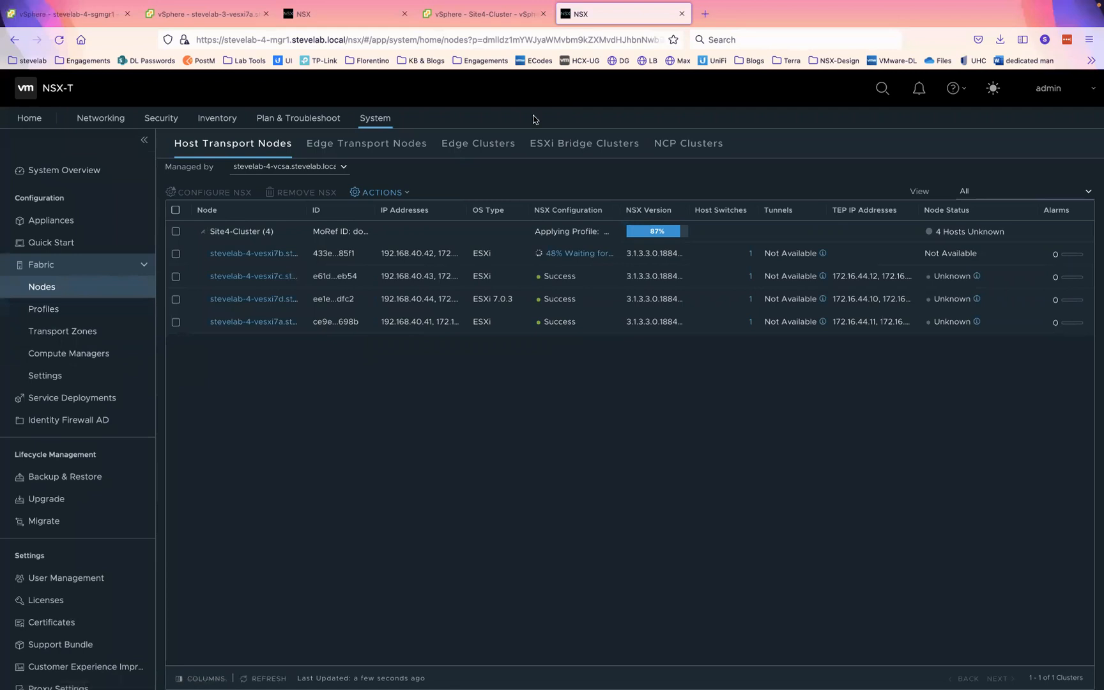
- Add TOR-A and TOR-B teaming policy names to Site4's nsx-vlan-transportzone and save
click(72, 341)
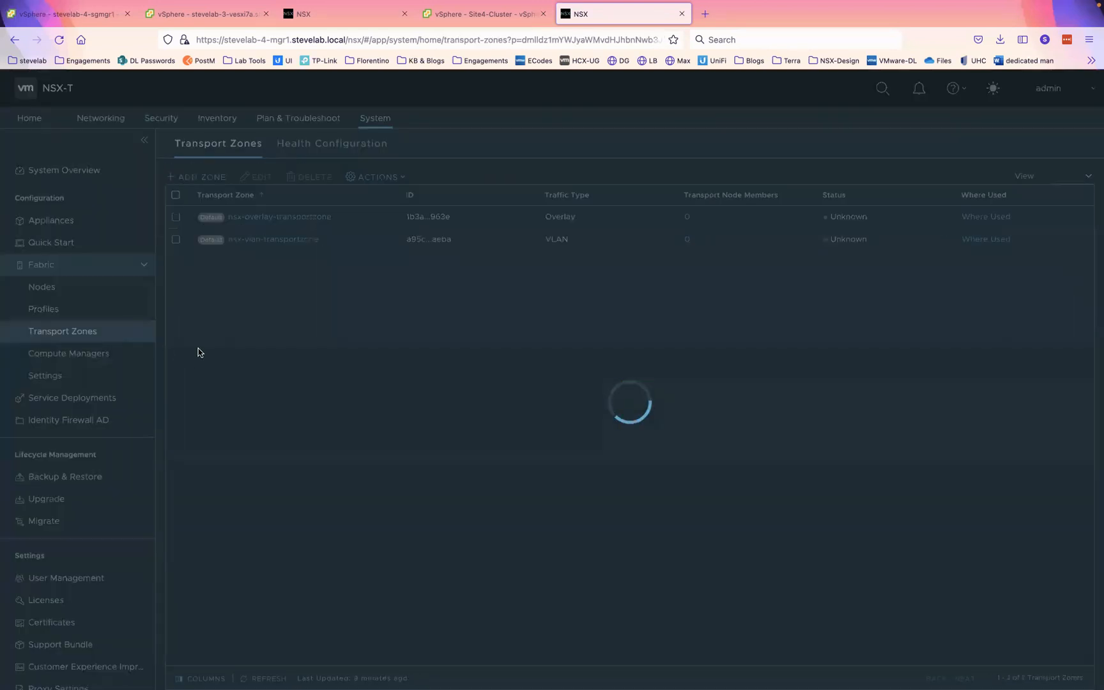
click(175, 240)
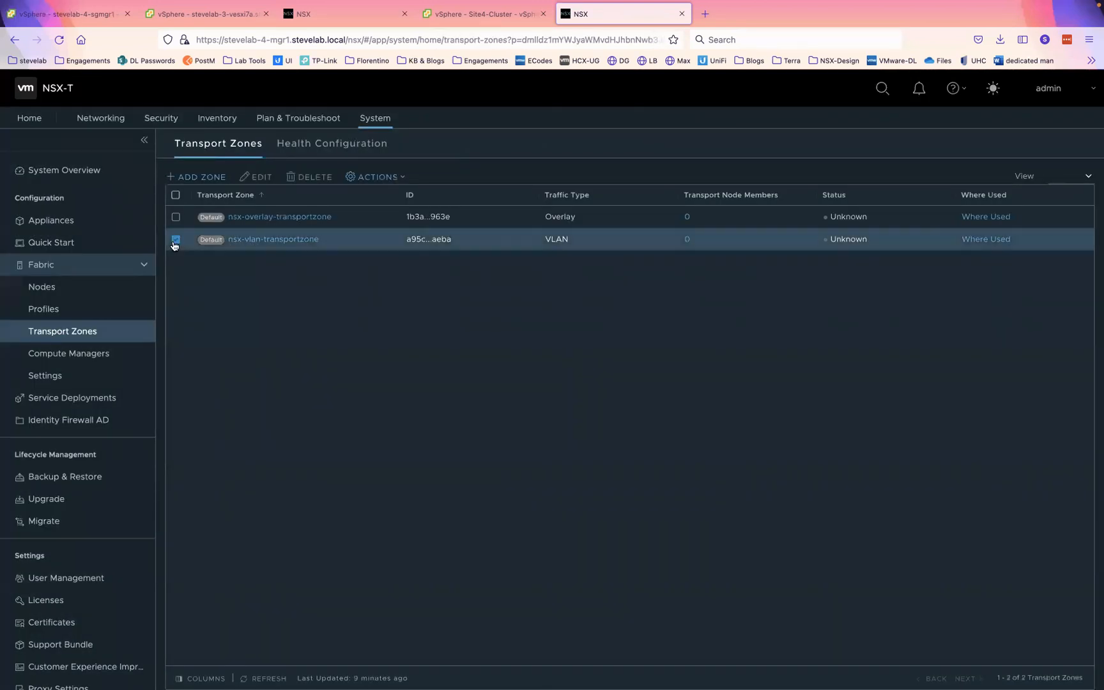
click(261, 178)
click(575, 441)
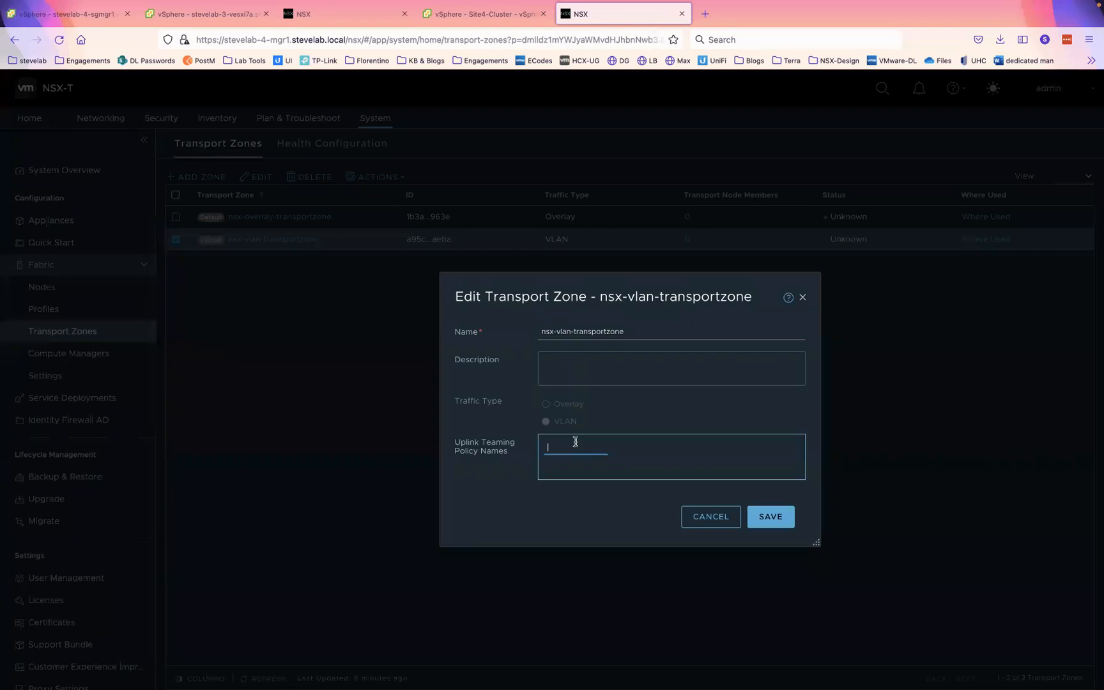
text(TOR-A)
key(Return)
text(T)
click(770, 516)
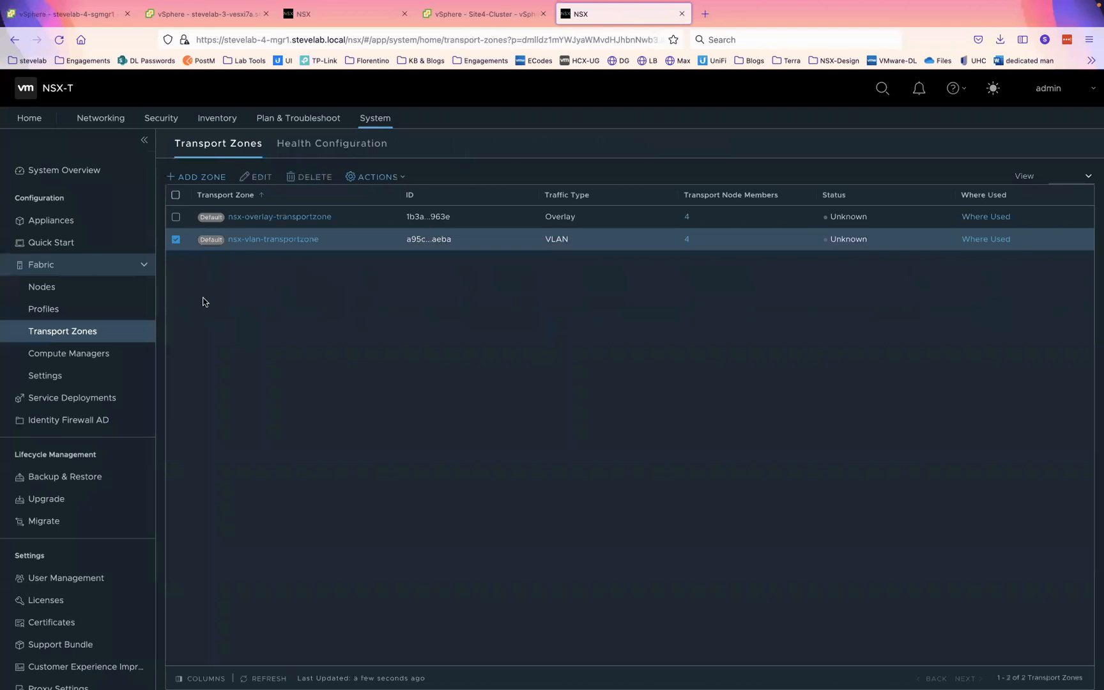
- Check the Site4-Cluster transport node profile, then view the host transport nodes
click(43, 308)
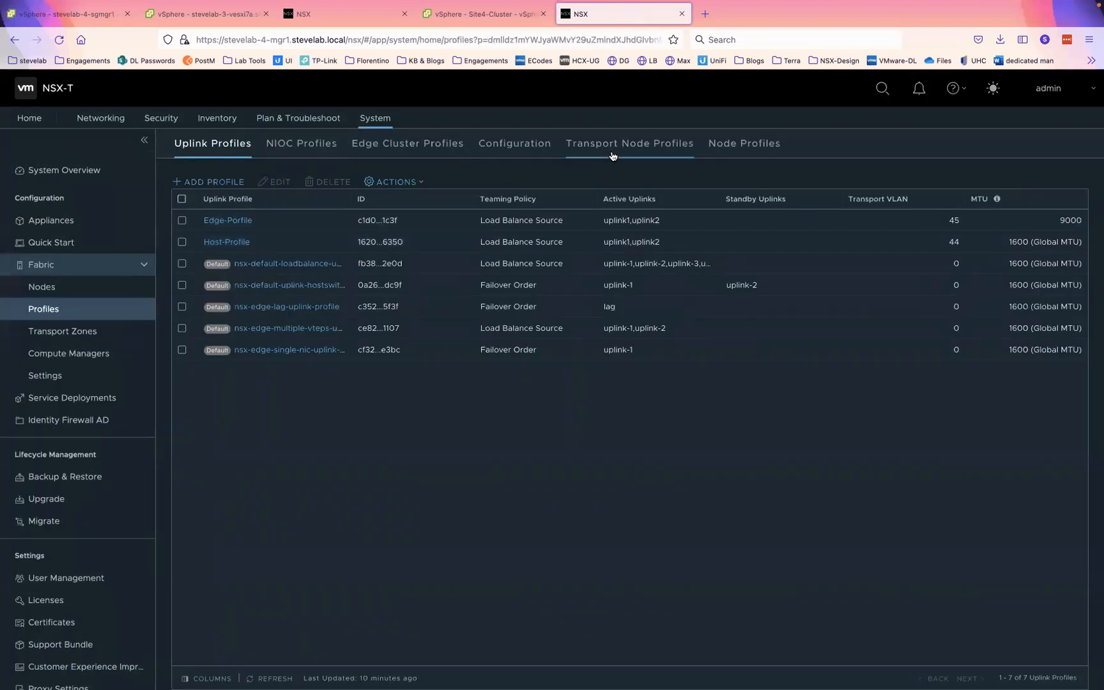
click(582, 148)
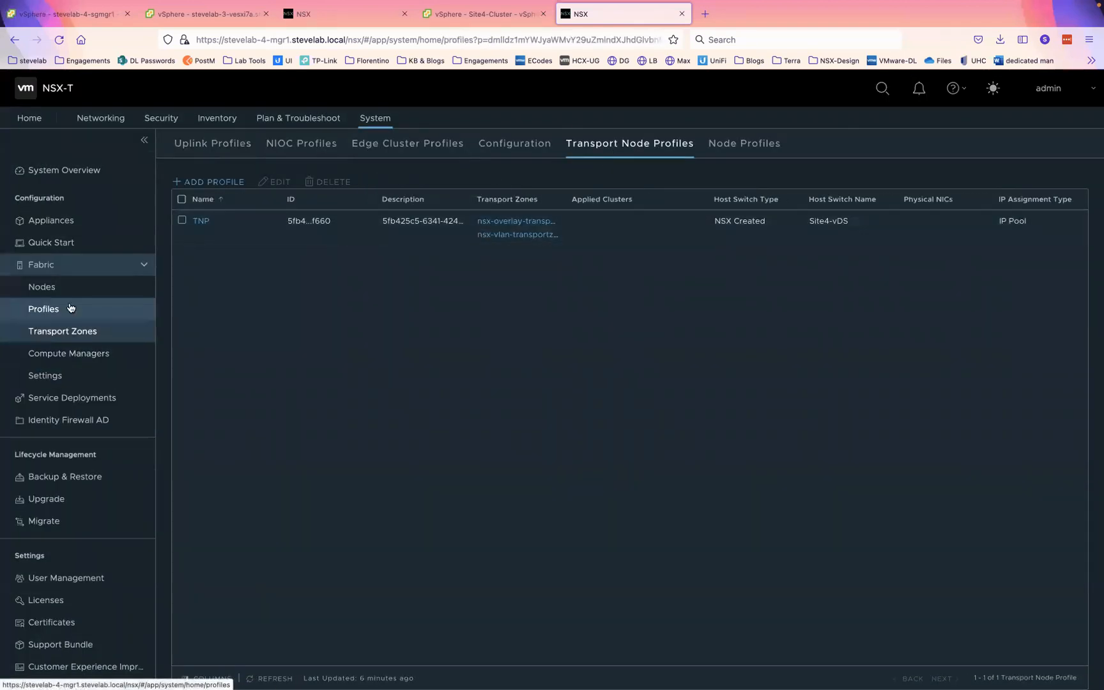
click(42, 287)
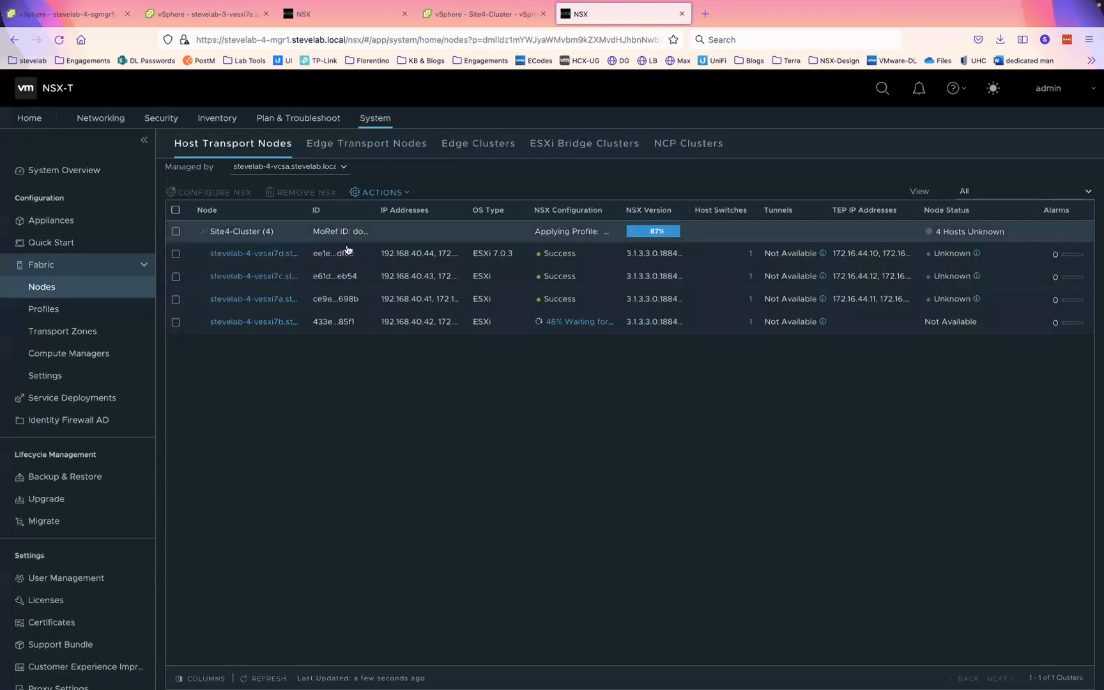
- Confirm all four Site3 hosts show Success, compare with Site4, then open Site3's Edge Transport Nodes
click(349, 15)
click(97, 287)
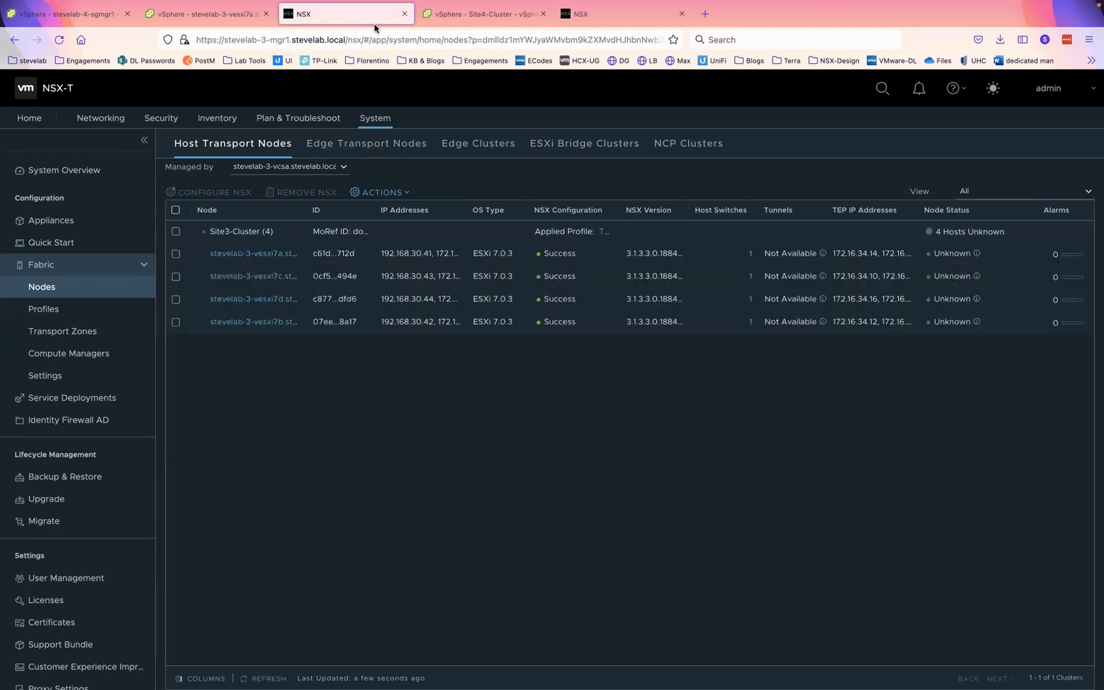
click(610, 22)
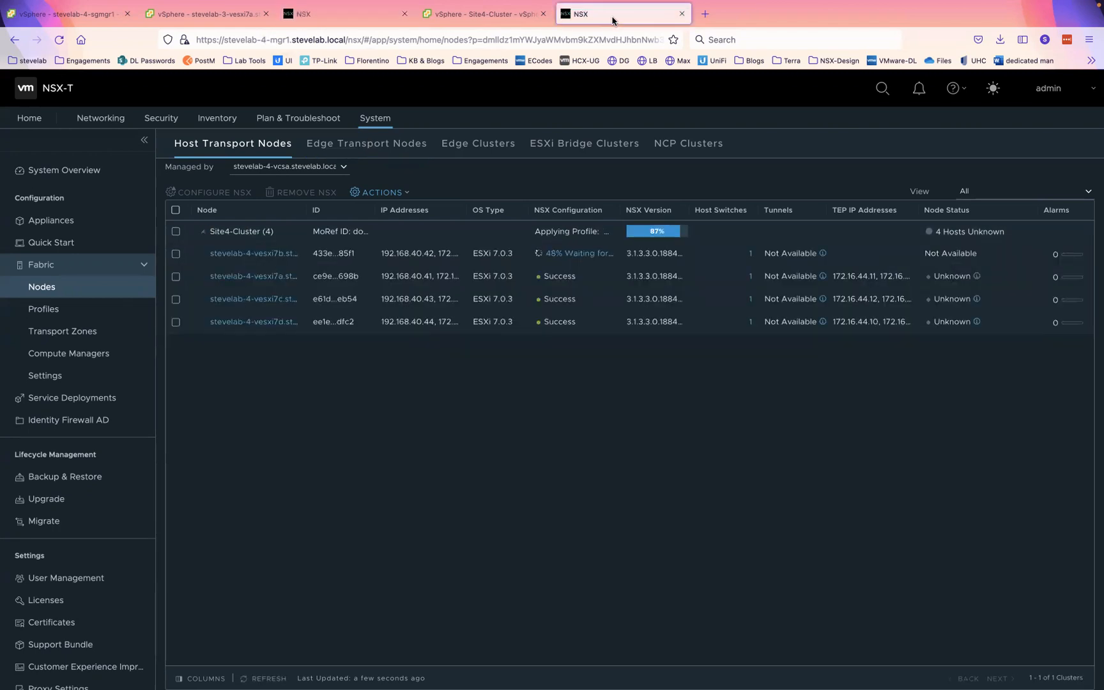
click(333, 14)
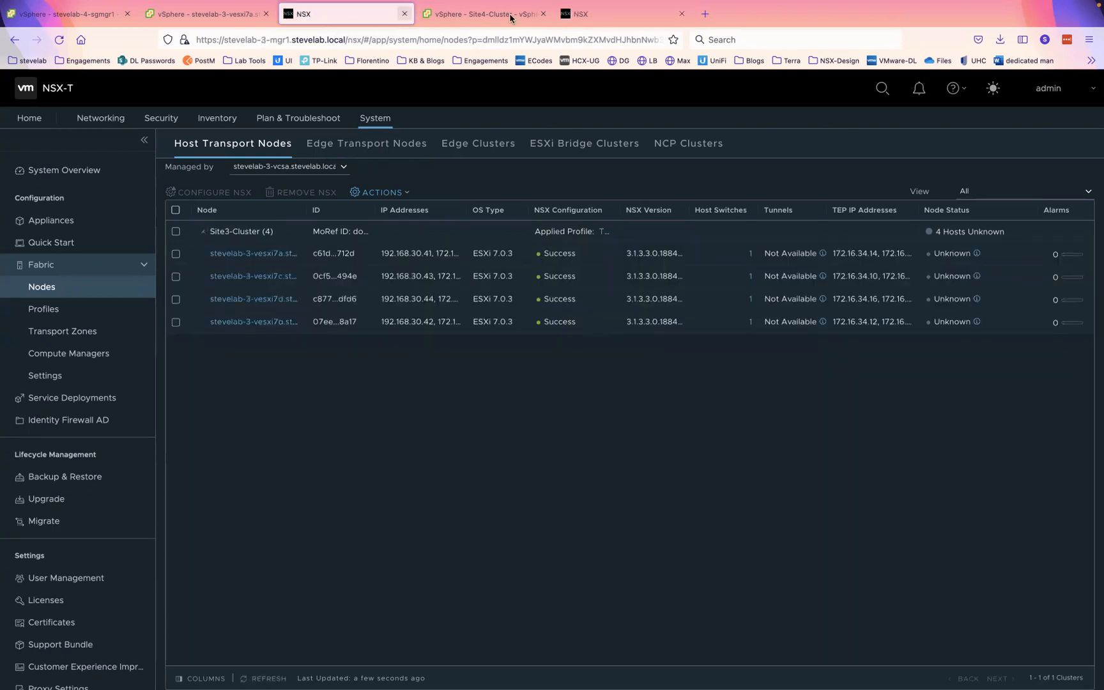
click(397, 142)
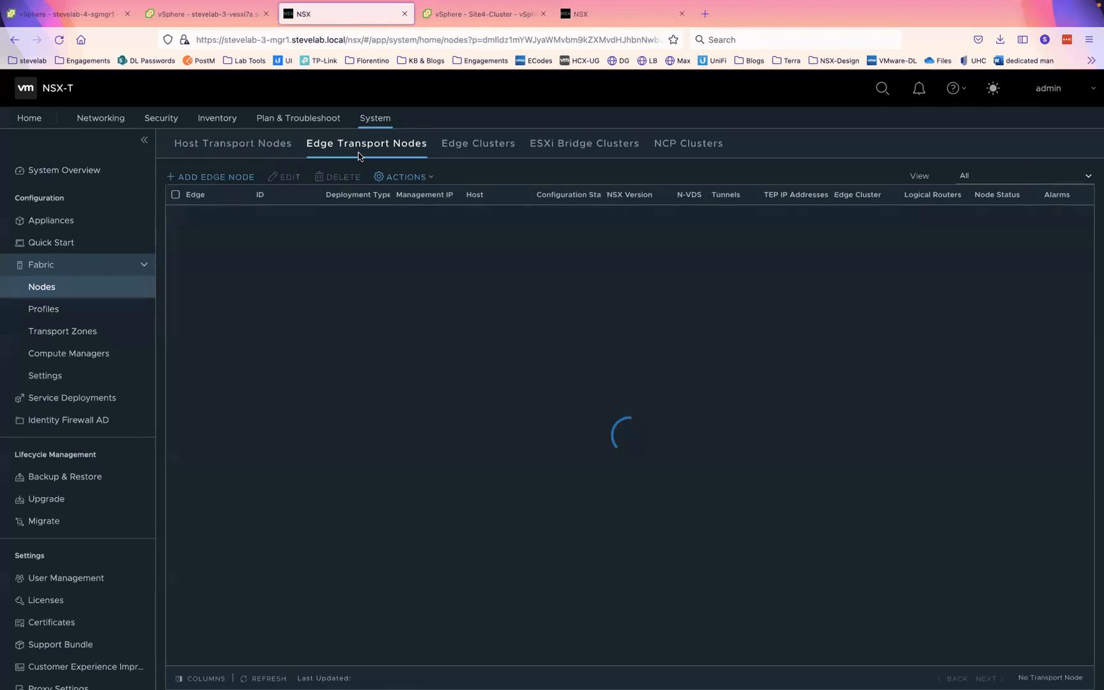
- Add a new edge node named stevelab-3-edge1 with FQDN stevelab-3-edge1.stevelab.local
click(217, 178)
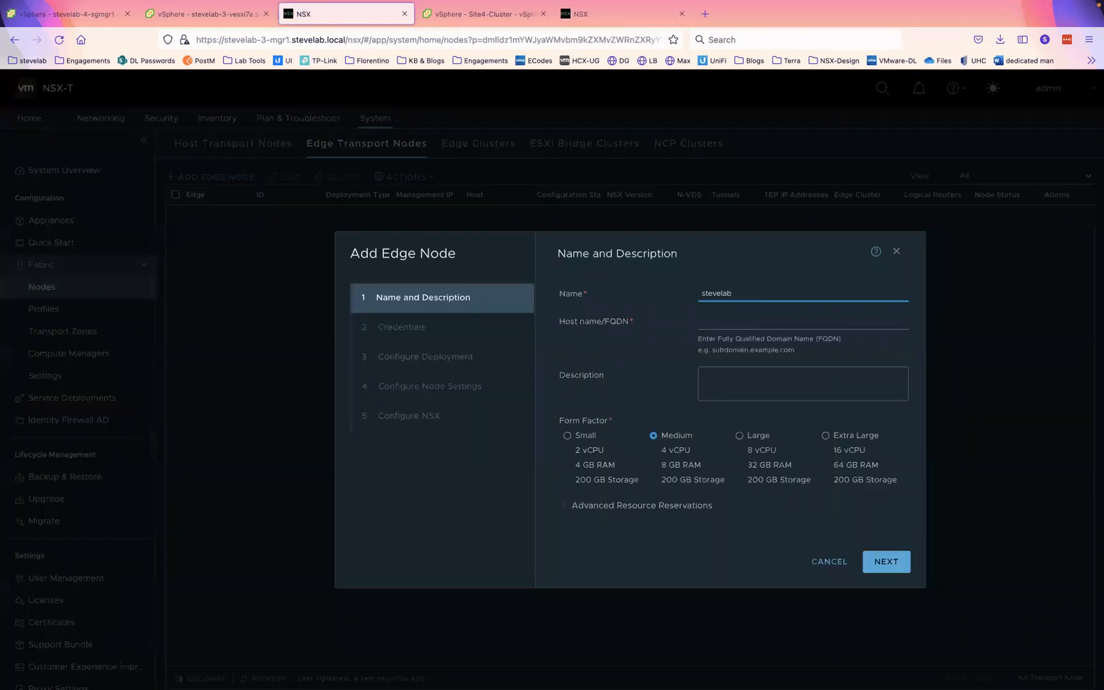
text(stevelab-3-ed)
click(712, 320)
click(777, 285)
double_click(771, 290)
triple_click(771, 290)
key(ctrl+c)
click(752, 316)
key(ctrl+v)
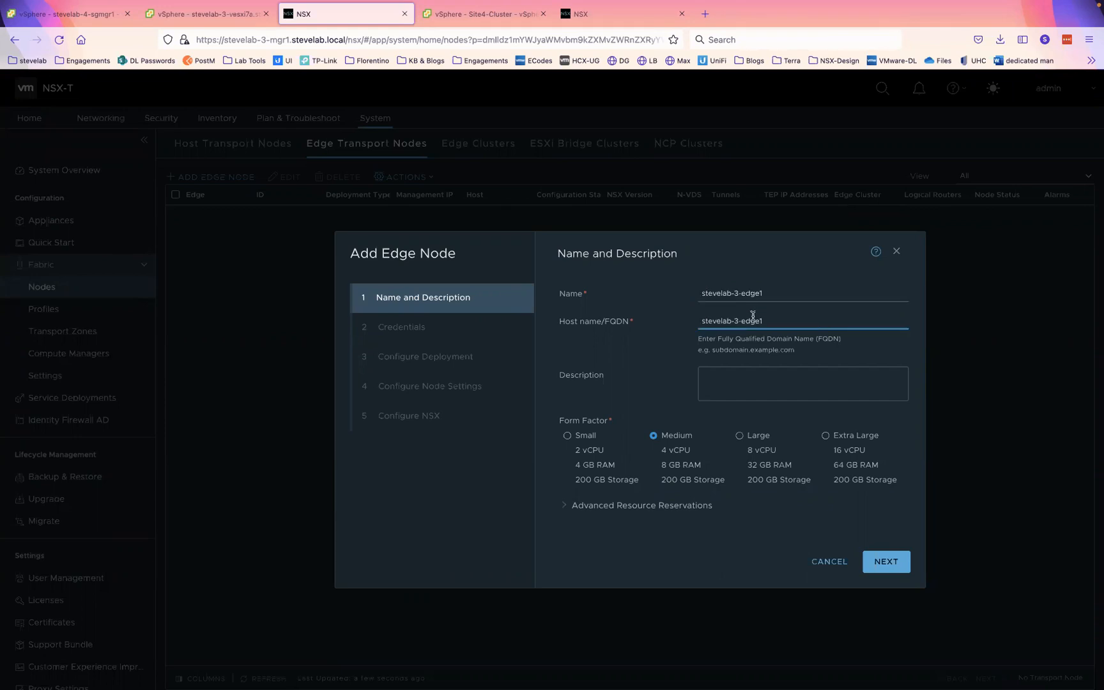
text(.stevelab.local)
- Fill the CLI and root passwords from saved logins, allowing both CLI and root SSH login
click(884, 560)
click(735, 375)
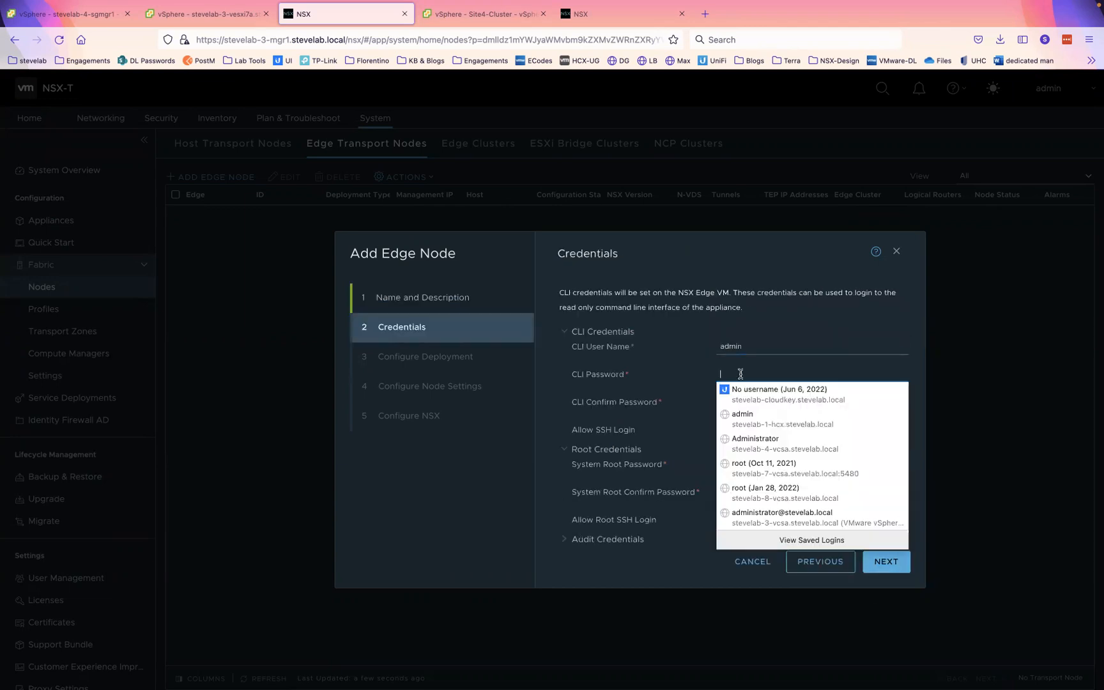
click(744, 414)
click(756, 400)
click(752, 441)
click(732, 430)
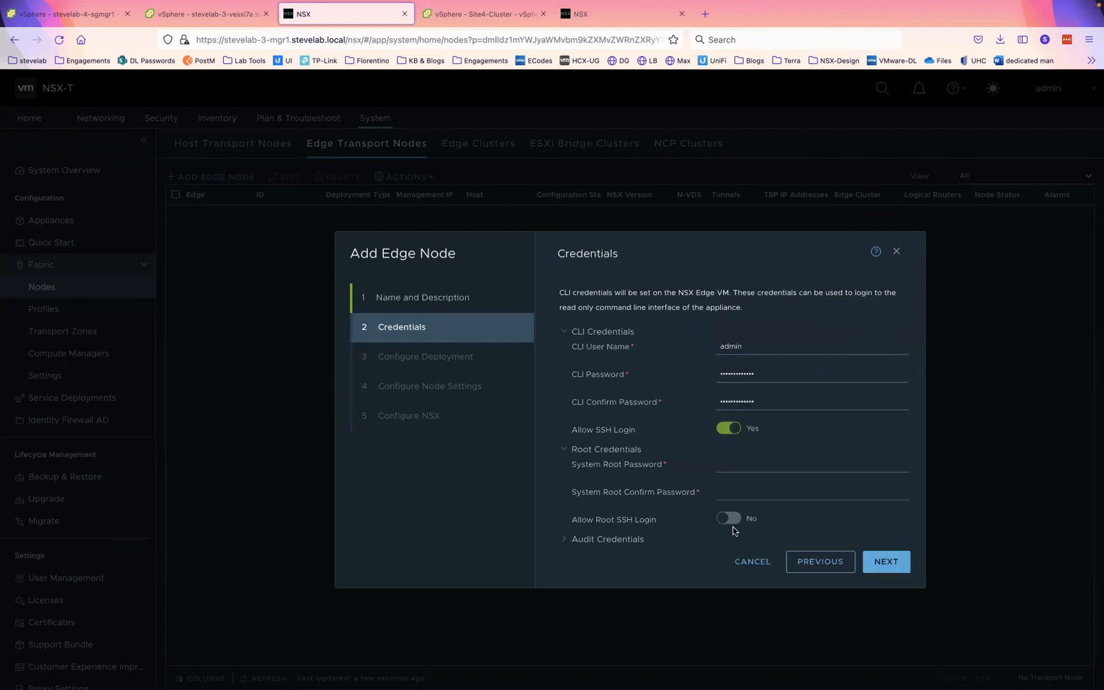
click(762, 468)
click(745, 507)
click(738, 497)
click(742, 535)
click(728, 518)
- Deploy through stevelab-3-vcsa.stevelab.local to Site3-Cluster on the stevelab-nfs-pod3-nested datastore
click(885, 562)
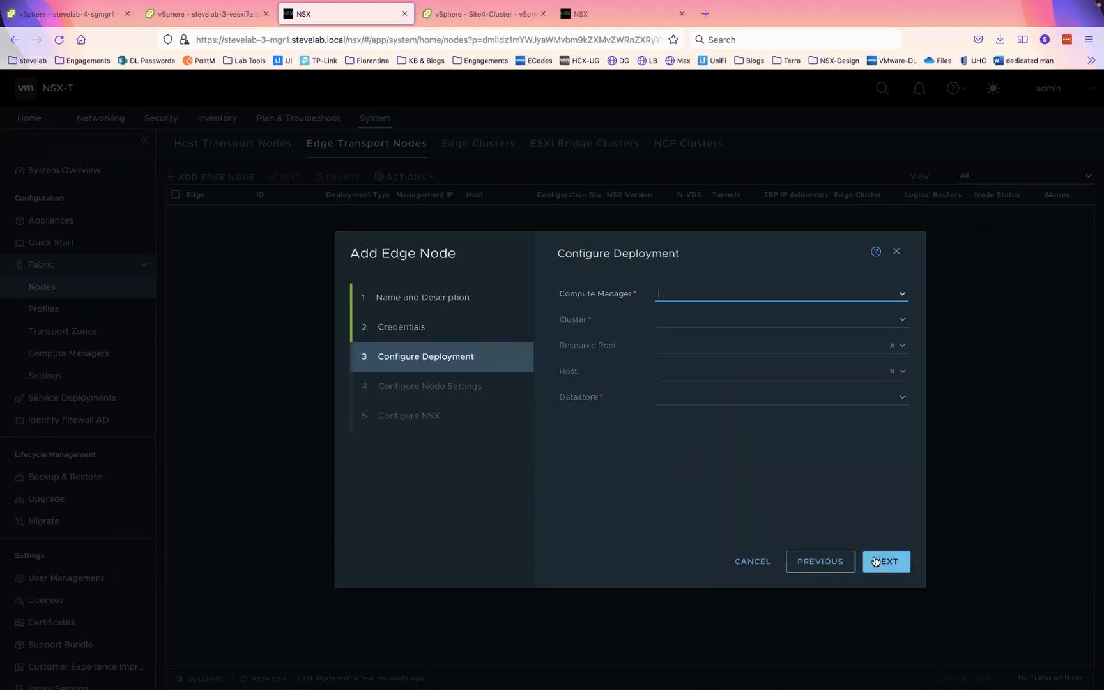
click(901, 295)
click(719, 313)
click(761, 340)
click(896, 394)
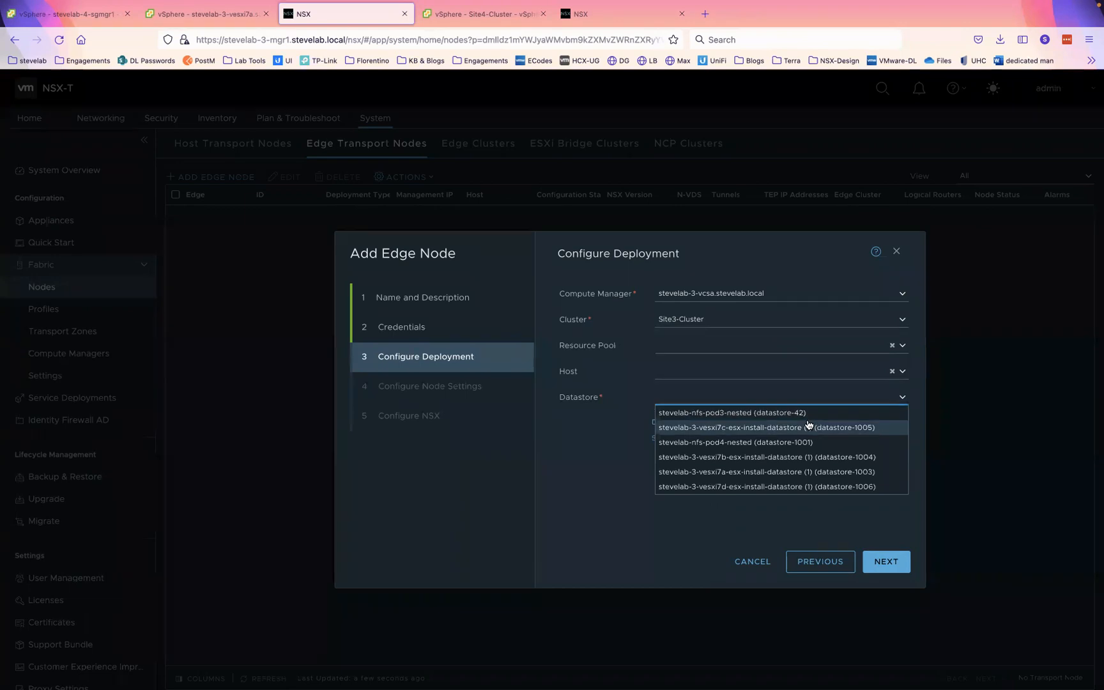
click(773, 413)
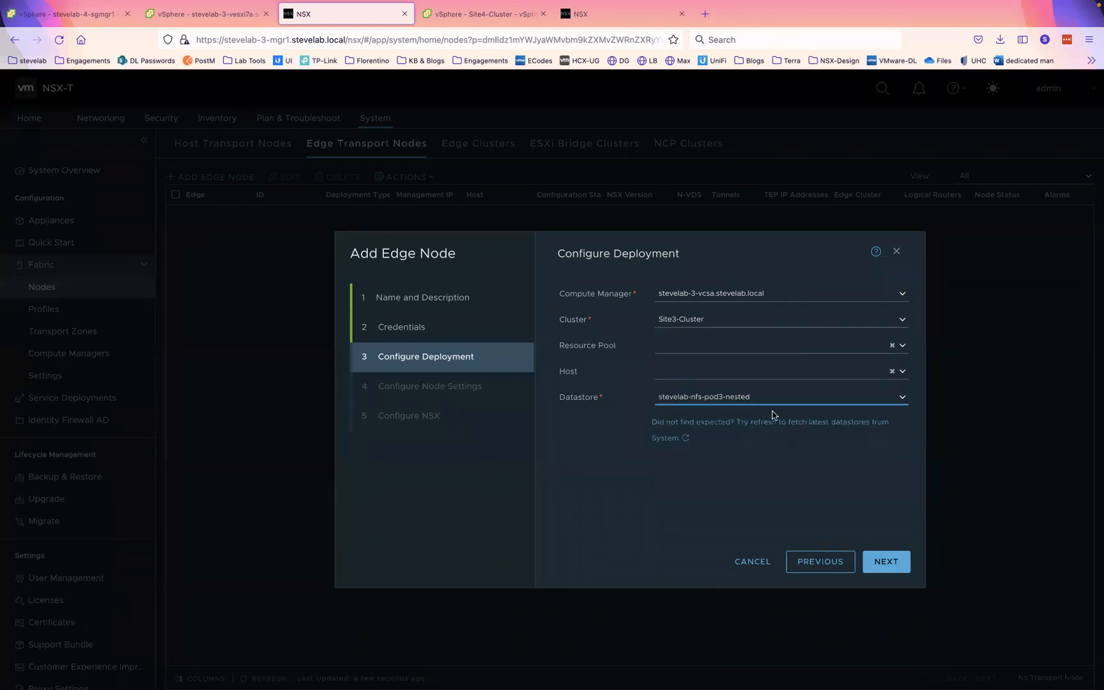
click(886, 563)
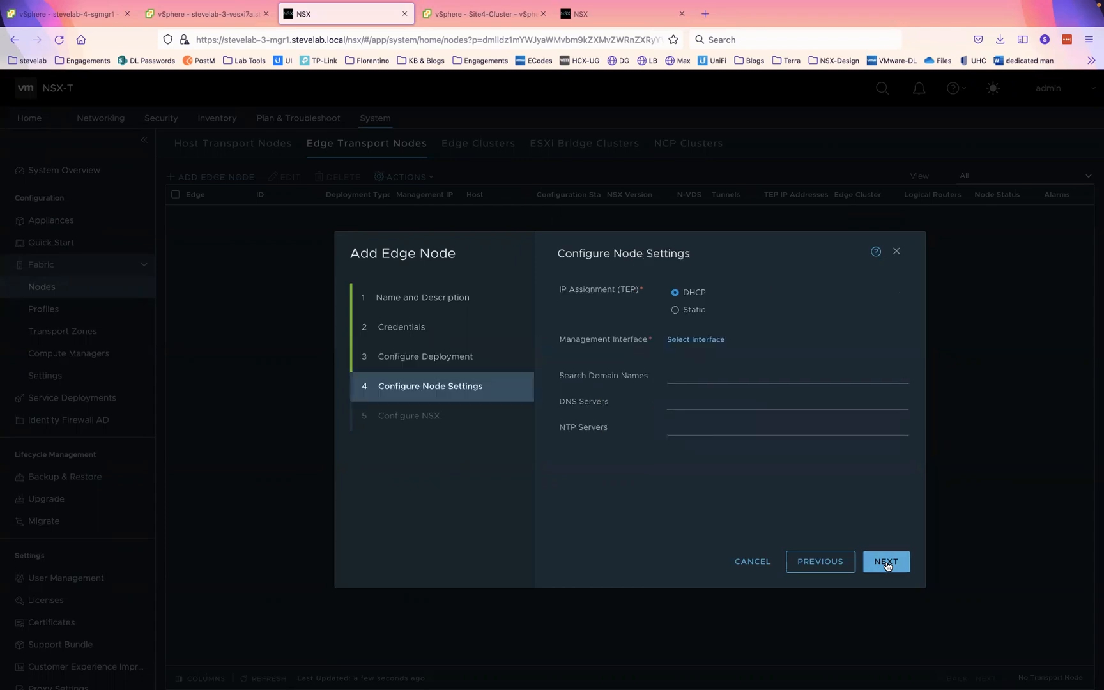
- Set static management IP 192.168.30.21/24, gateway 192.168.30.1, on the VLAN-30 interface
click(674, 310)
click(788, 336)
text(192.168.)
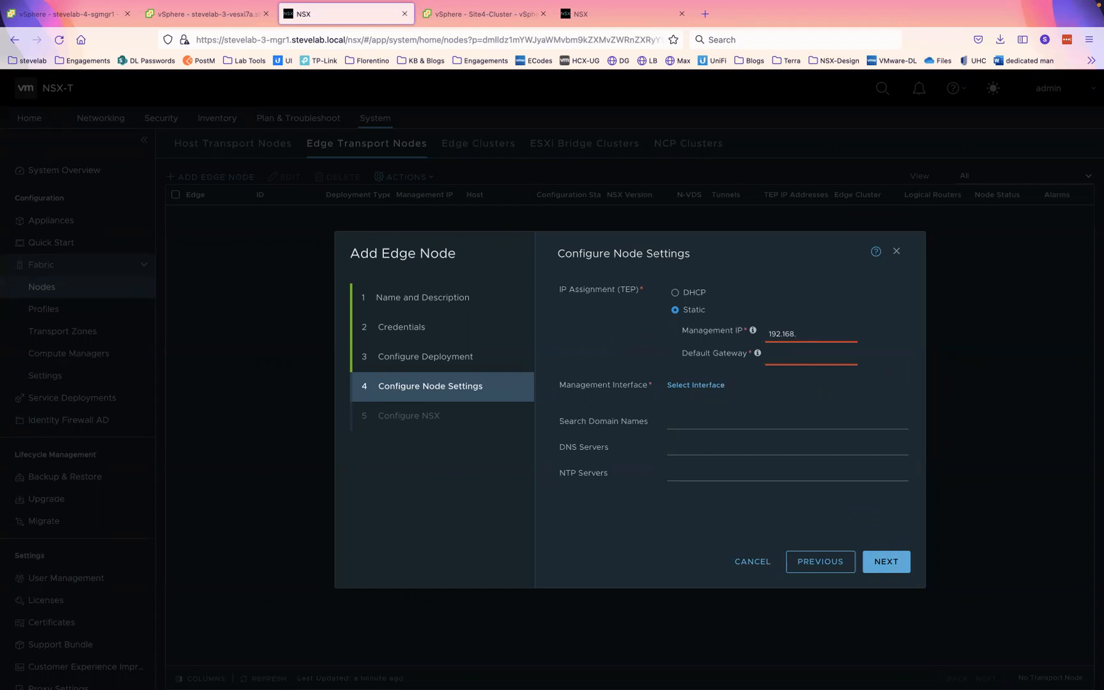
text(30.21/24)
click(807, 356)
text(192)
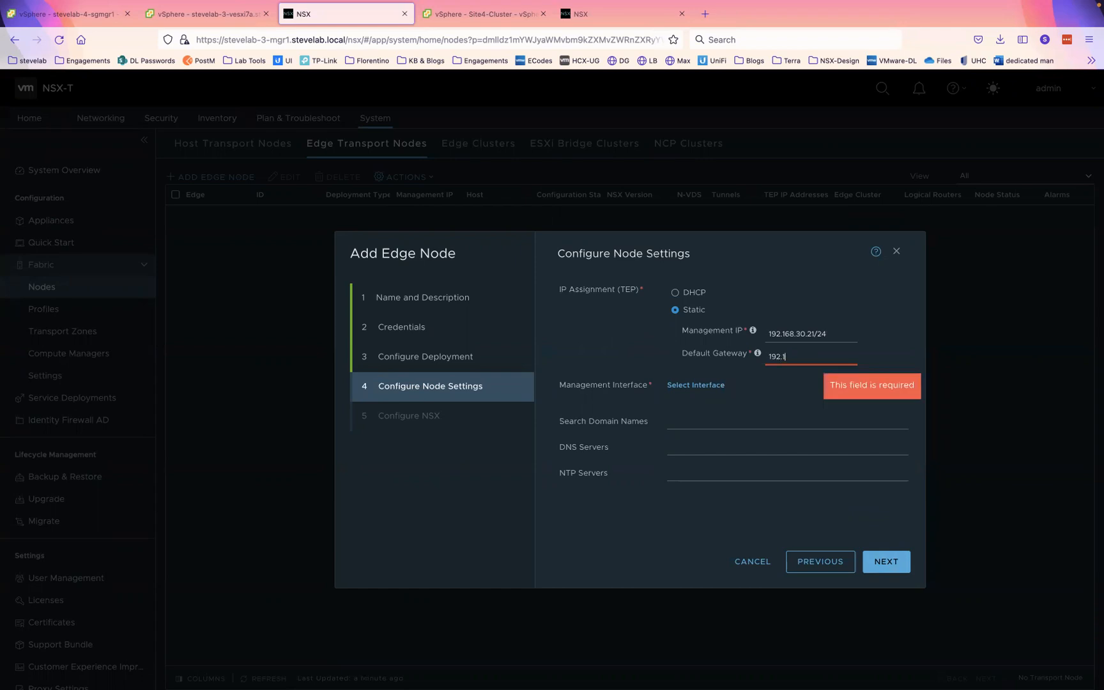
text(.168.30.1)
click(693, 397)
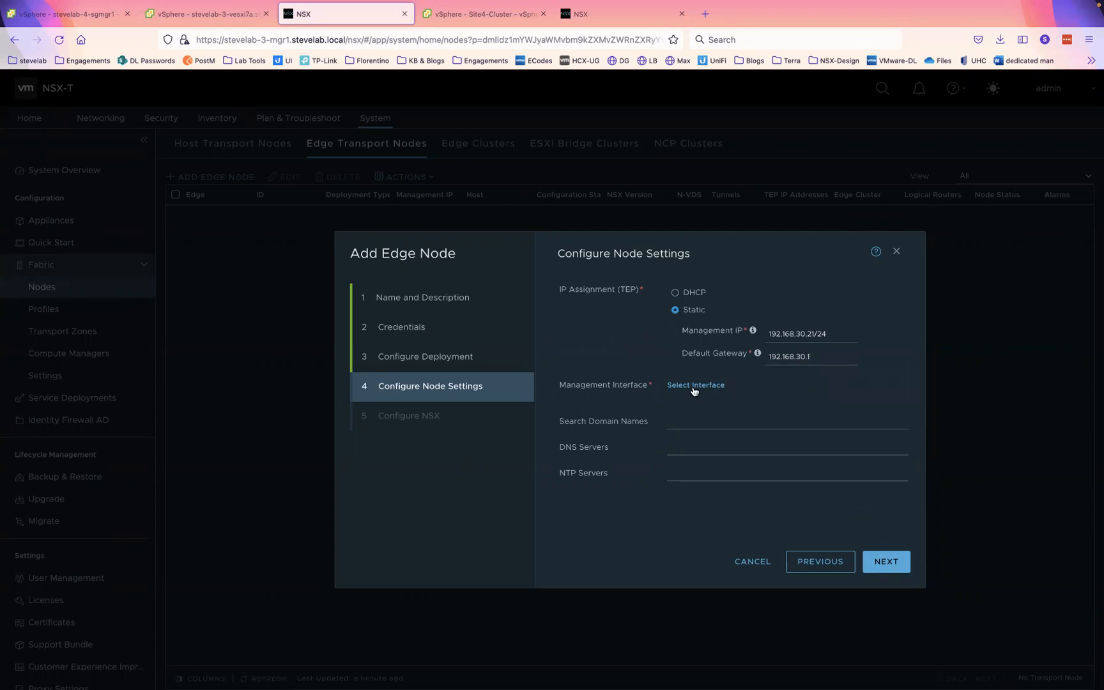
click(693, 385)
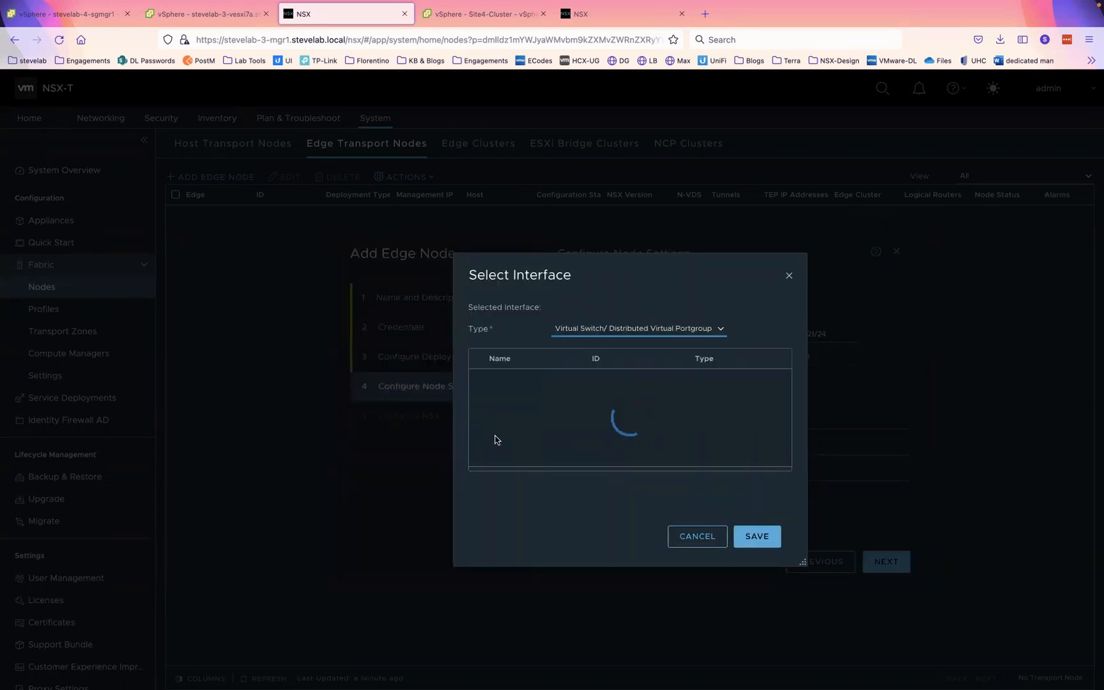
scroll(487, 412, down, 3)
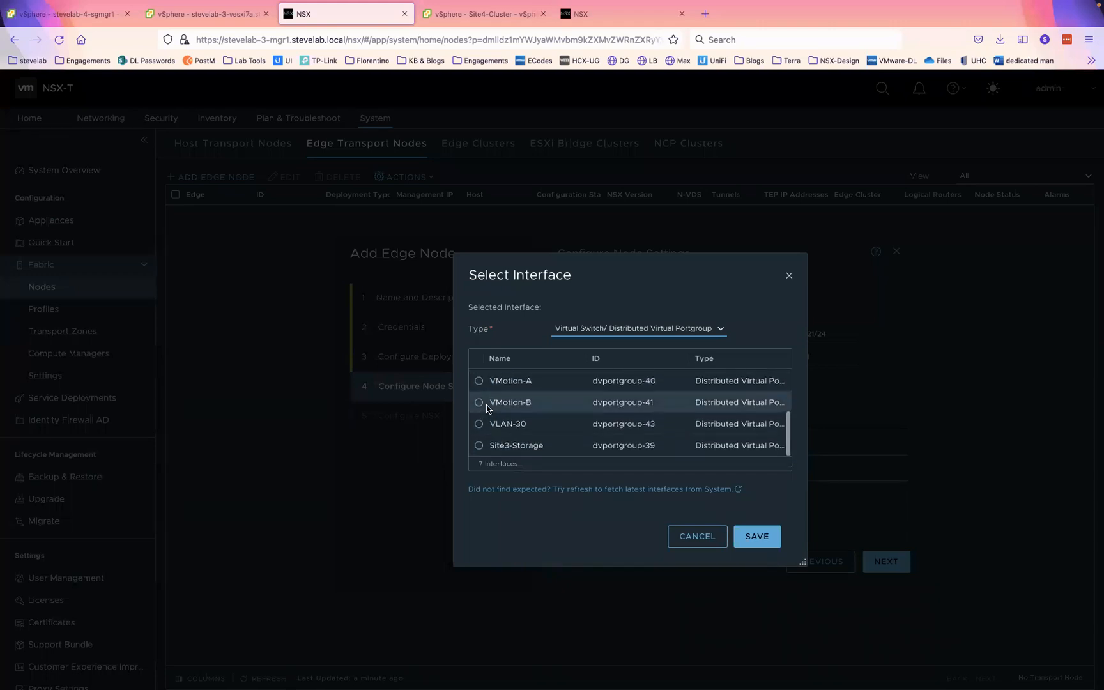
click(478, 424)
click(757, 536)
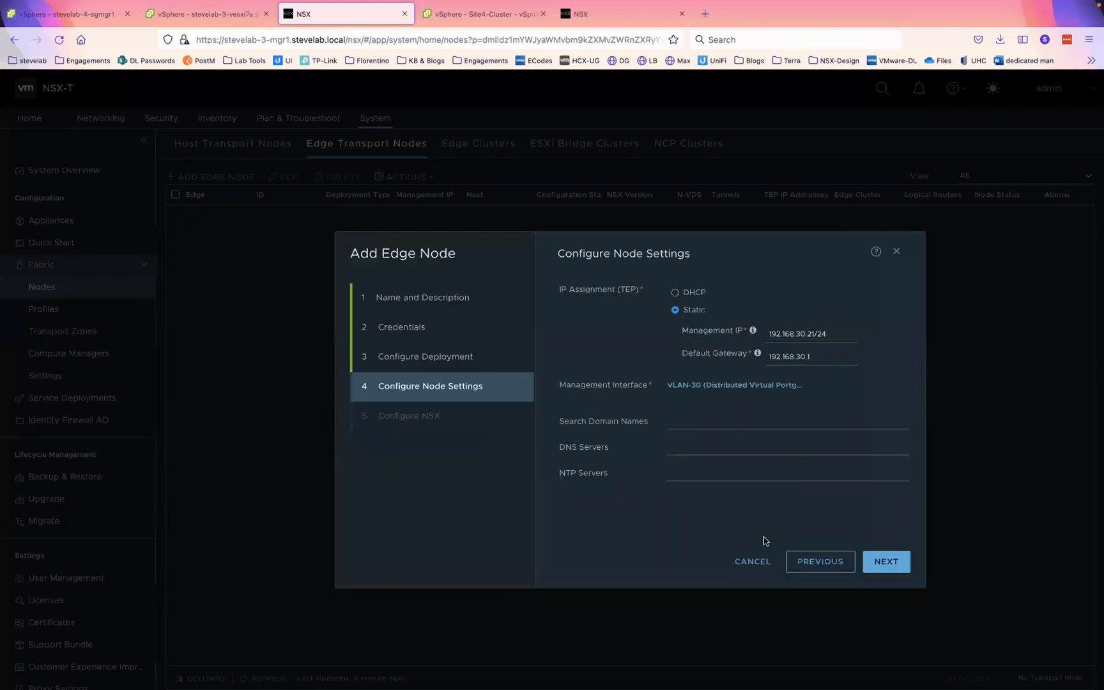
- Add search domain stevelab.local, DNS server 192.168.3.5 and NTP server pool.ntp.org
click(693, 415)
text(stevelab.local)
click(727, 448)
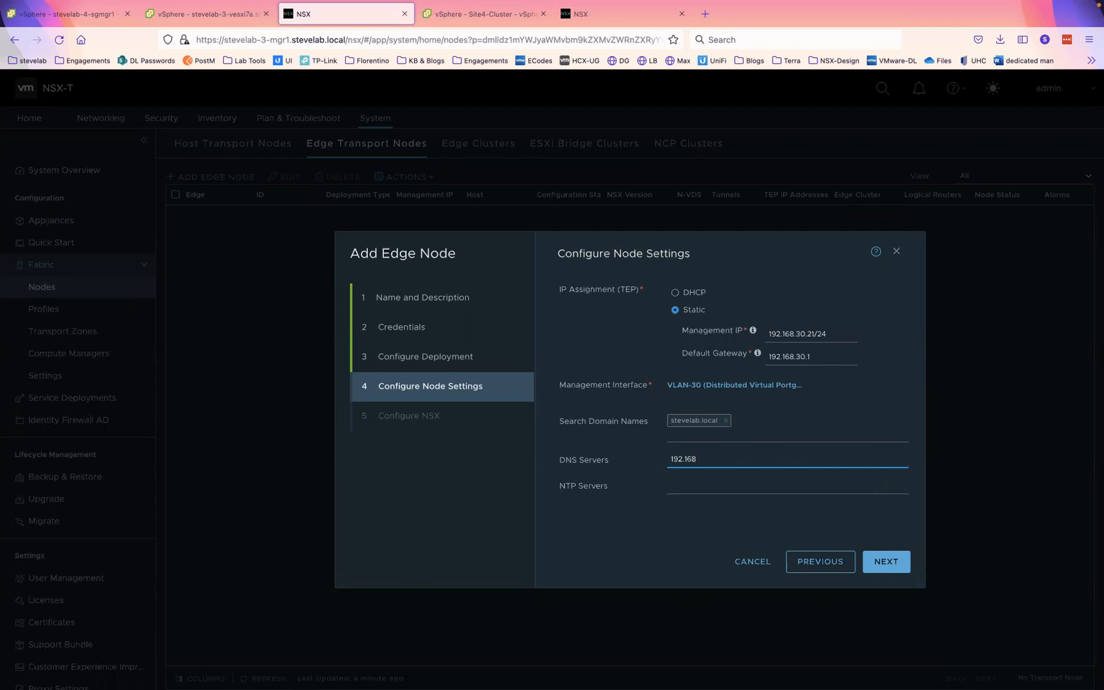
click(715, 493)
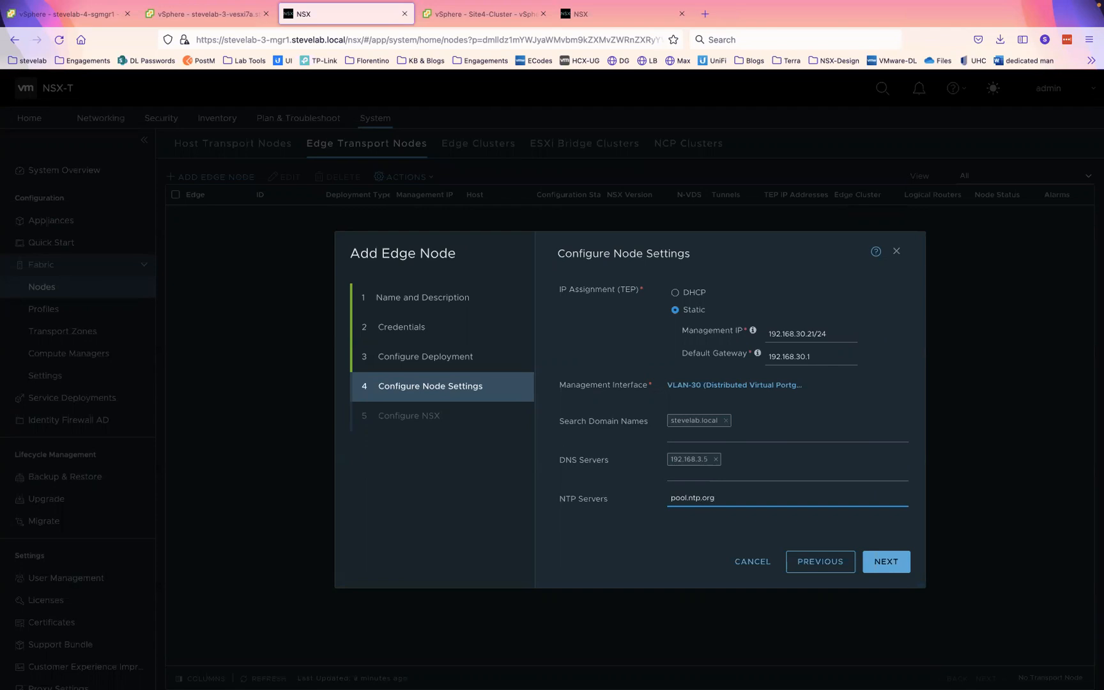
click(784, 516)
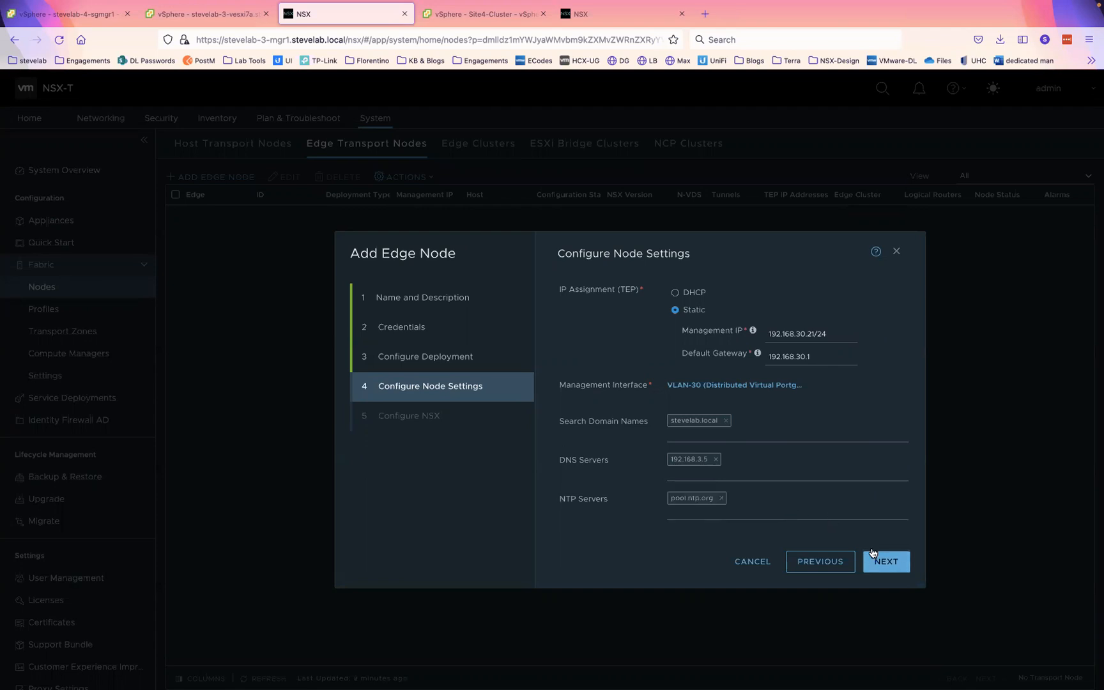
click(886, 562)
- Give the edge switch the overlay and VLAN transport zones, Edge-Profile, and Edge-Pool TEP addresses
click(866, 379)
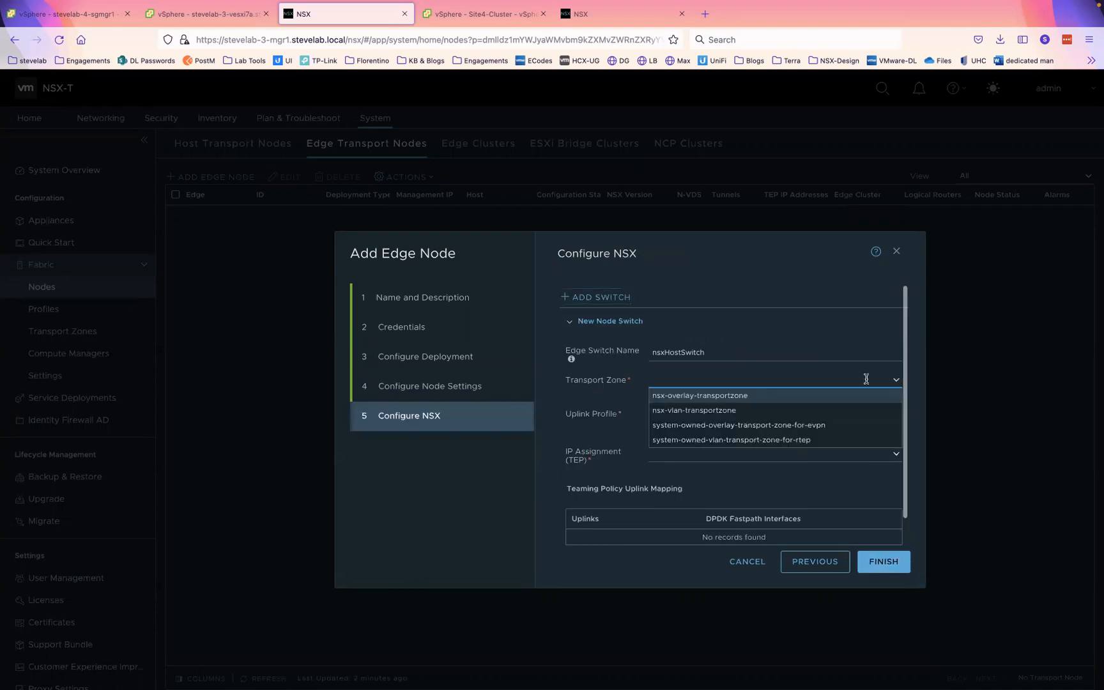
click(739, 403)
click(688, 423)
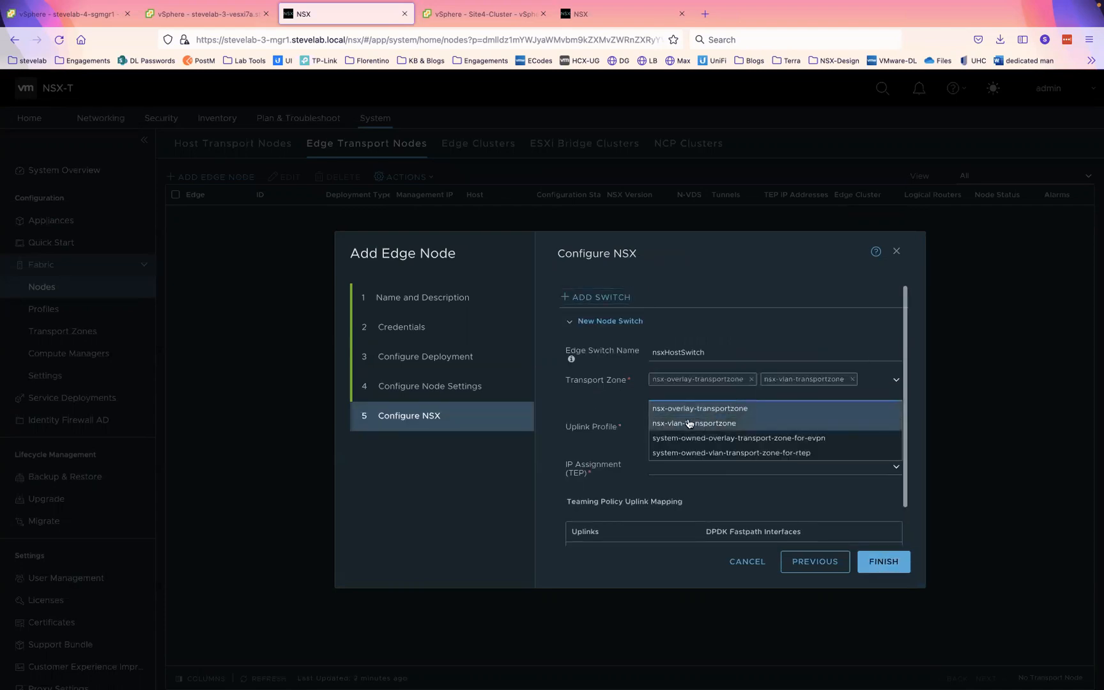
click(601, 411)
click(894, 428)
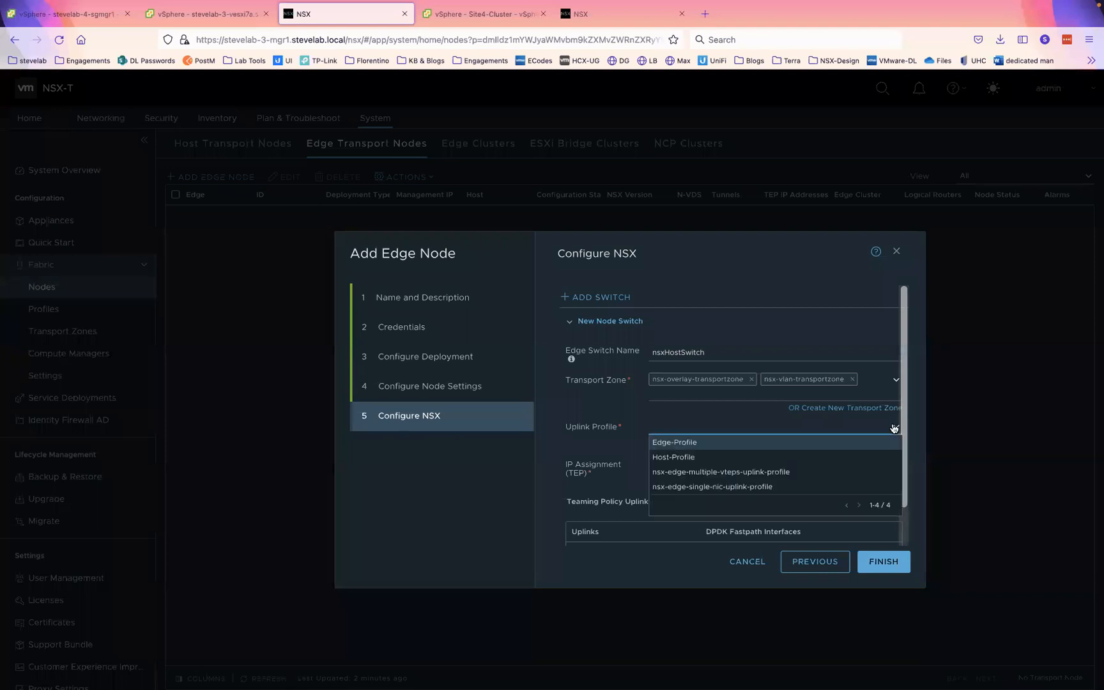
click(690, 448)
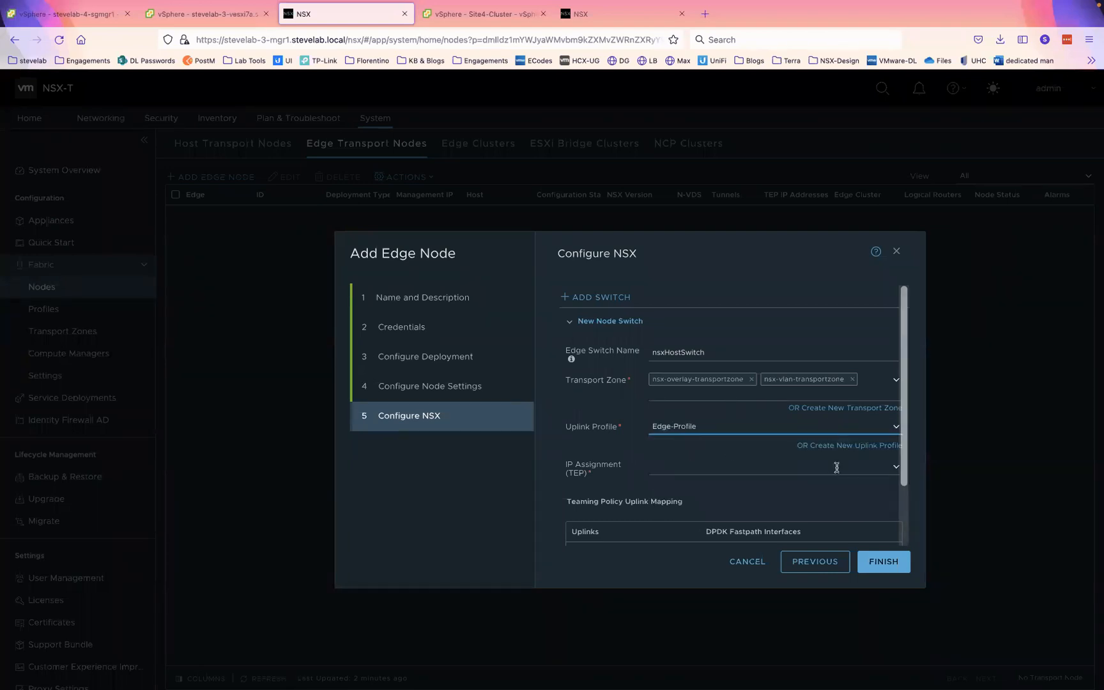
click(897, 467)
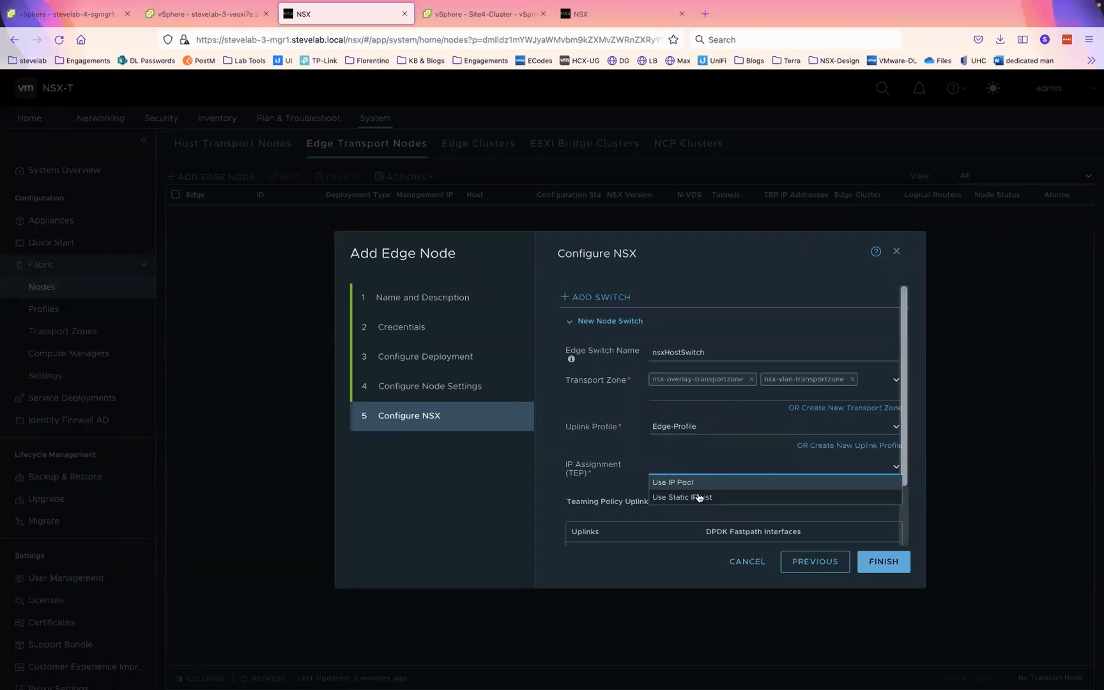
click(689, 483)
click(889, 495)
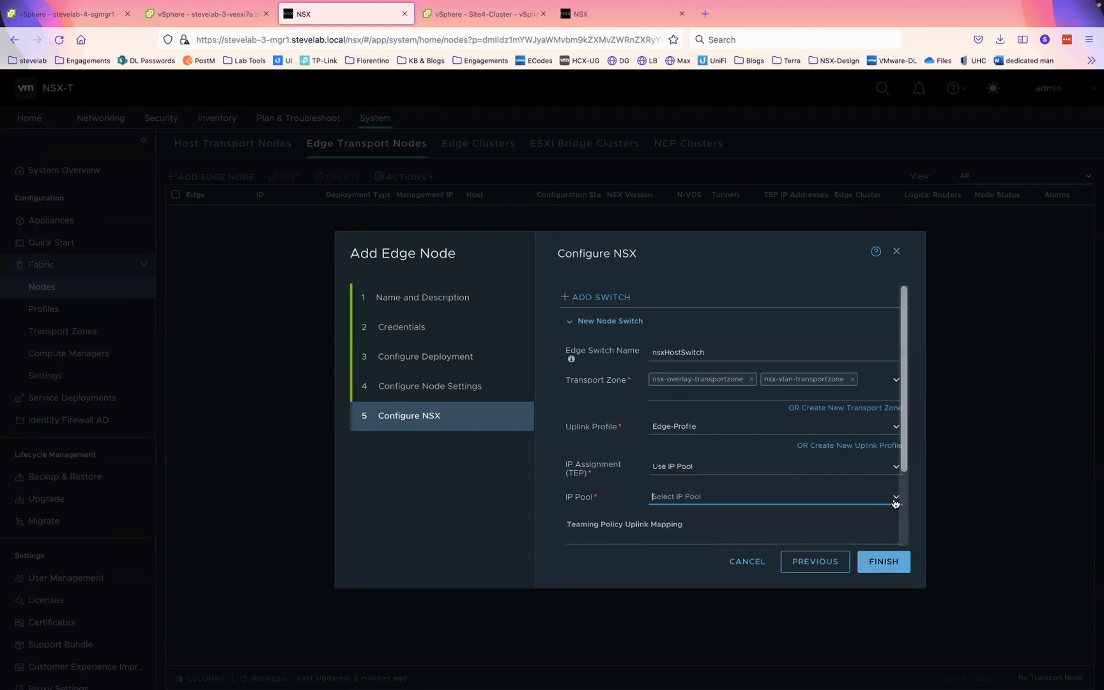
click(674, 515)
- Map uplink1 to Trunk-A and uplink2 to Trunk-B, then create the edge node
scroll(675, 519, down, 3)
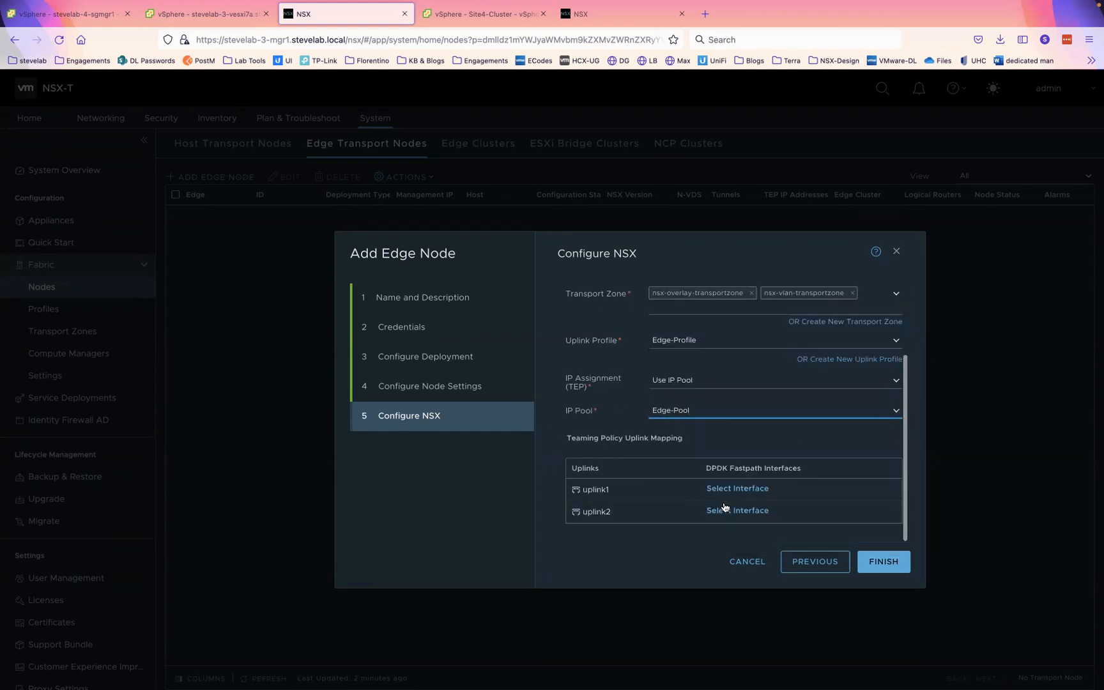
click(728, 493)
click(479, 401)
click(767, 533)
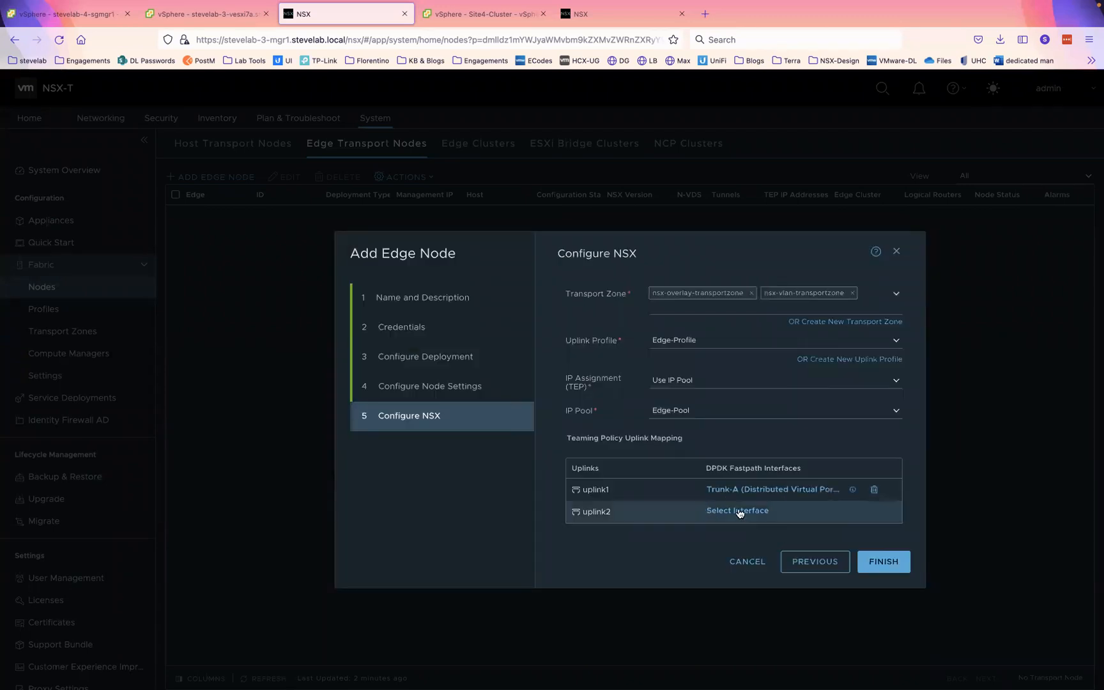
click(739, 511)
click(479, 423)
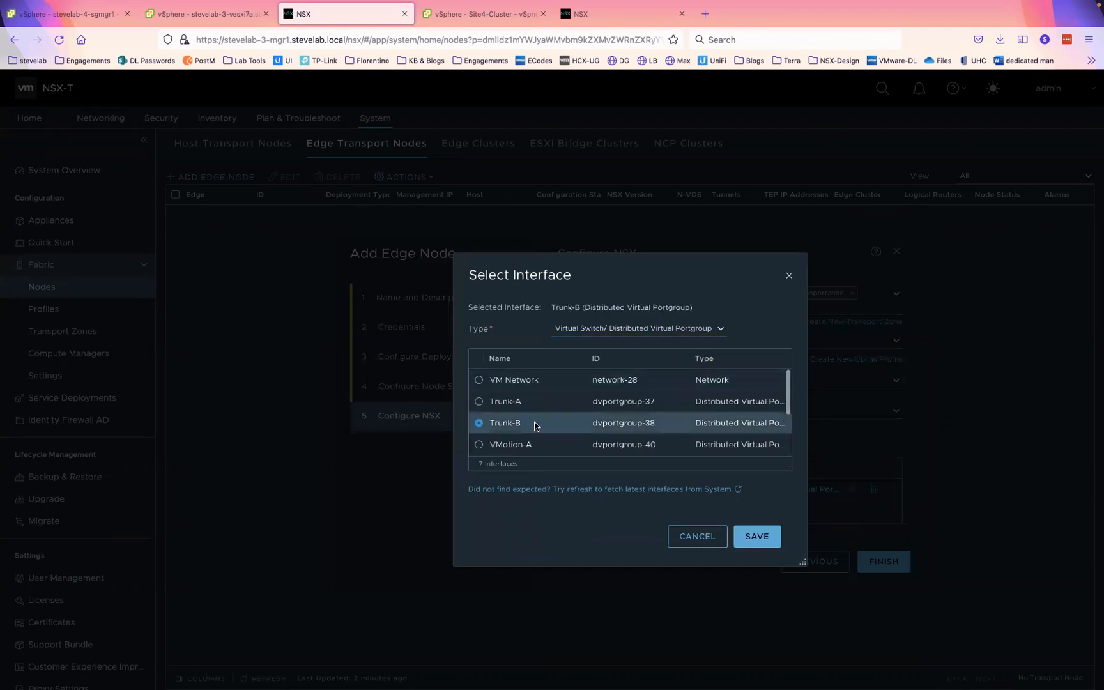
click(761, 540)
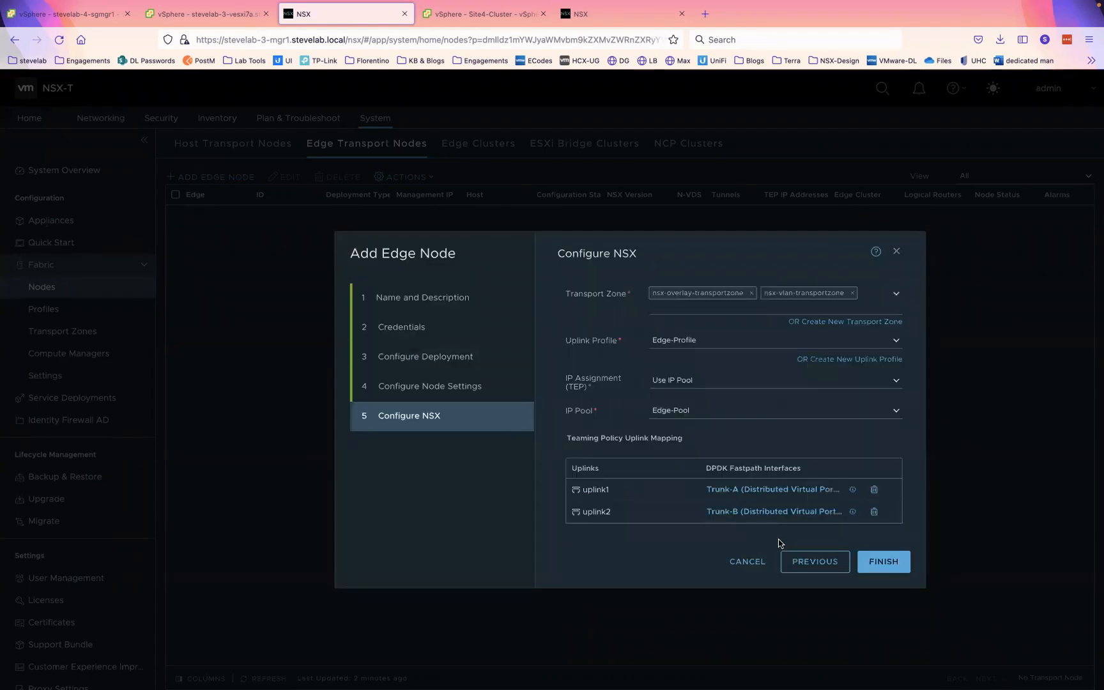
click(880, 562)
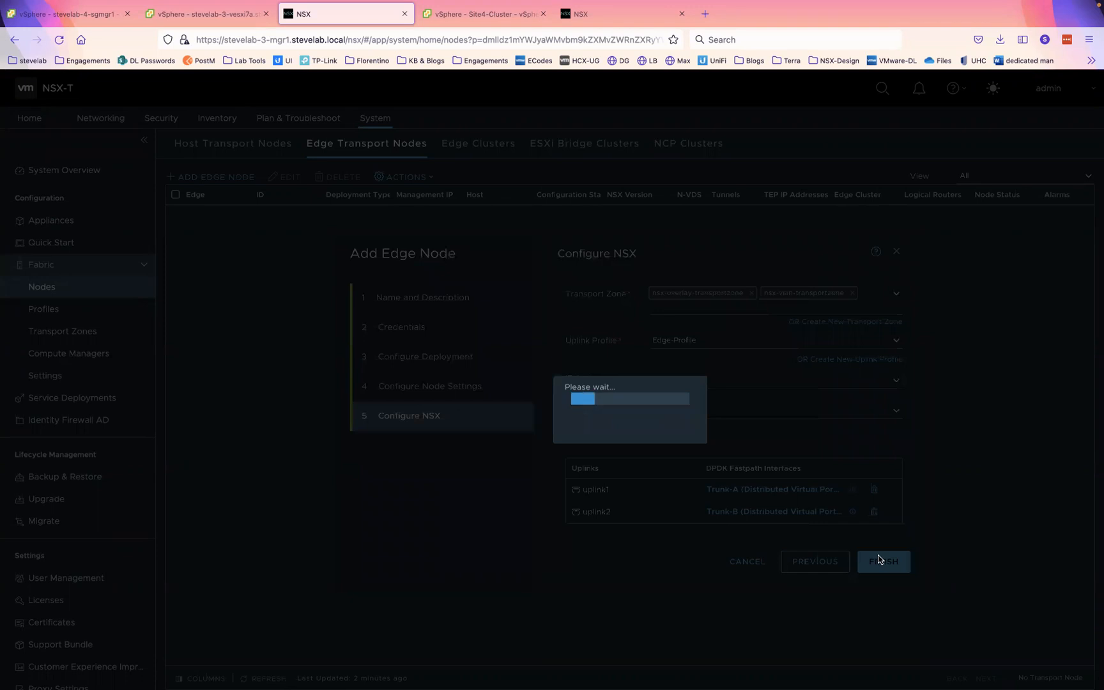
click(227, 16)
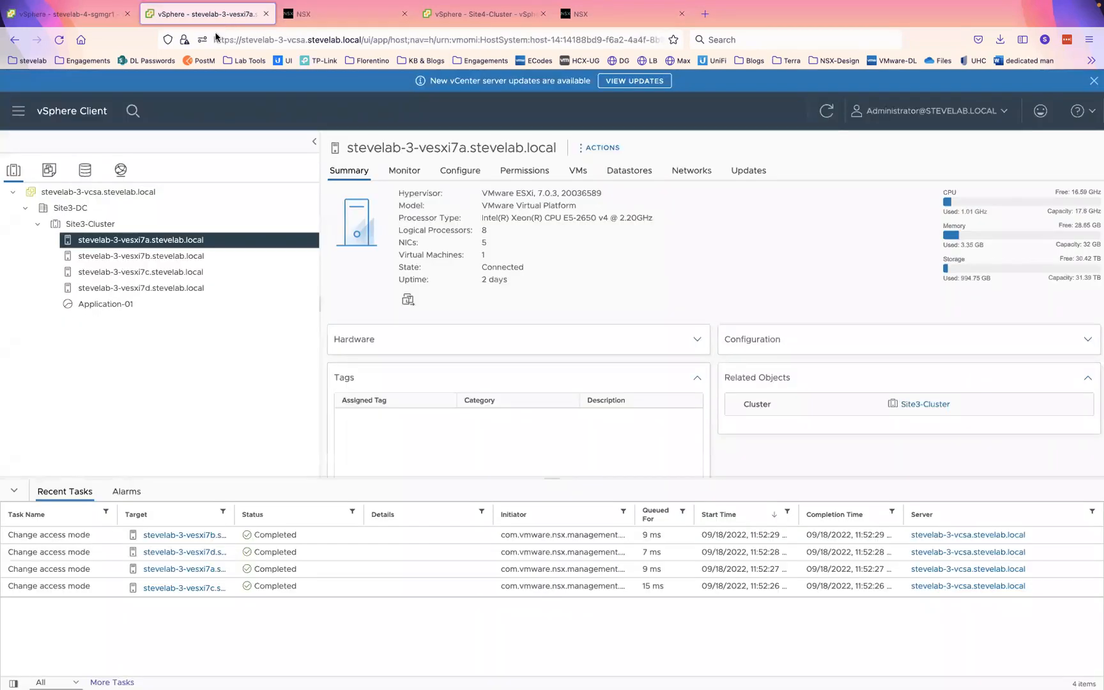
click(121, 169)
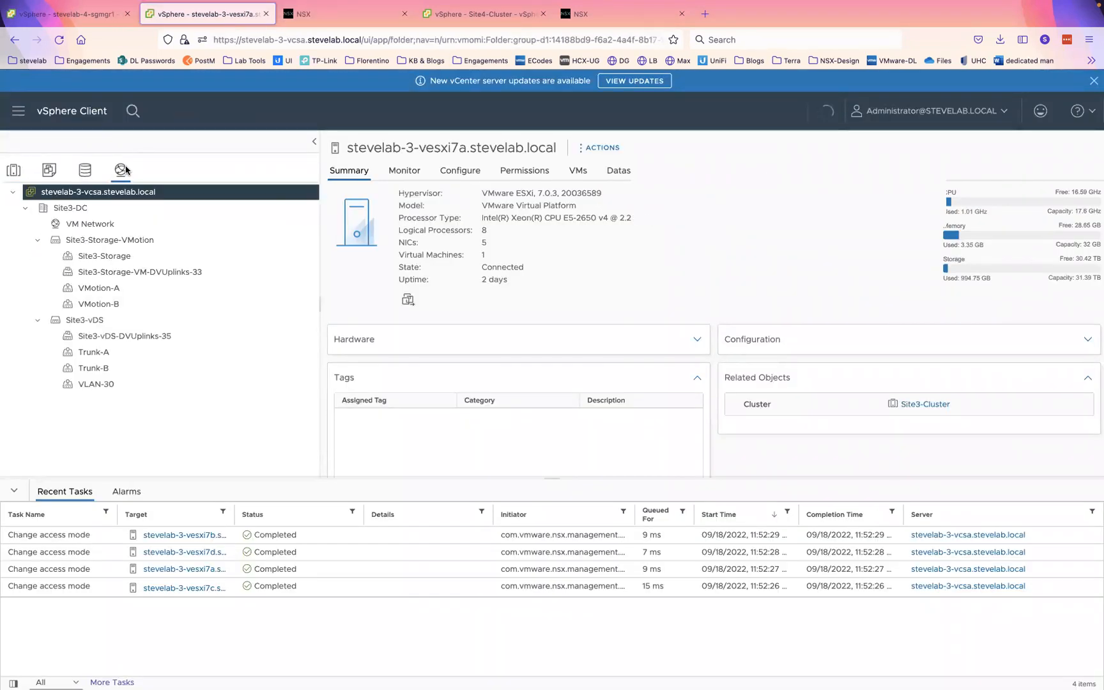
click(97, 357)
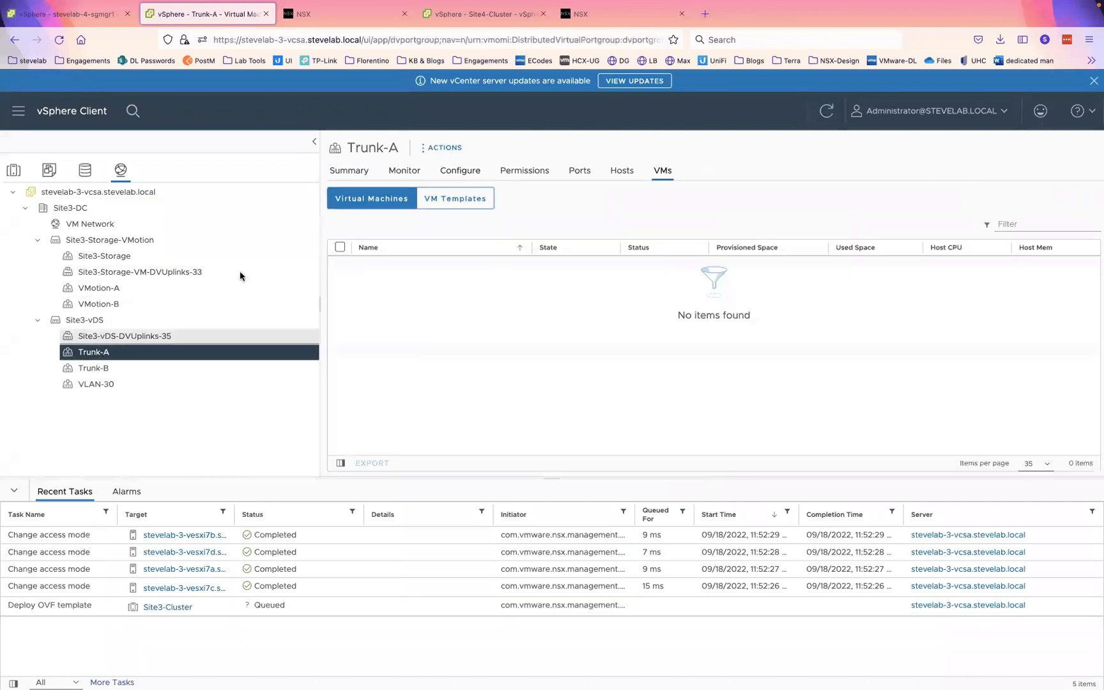
click(404, 170)
click(466, 170)
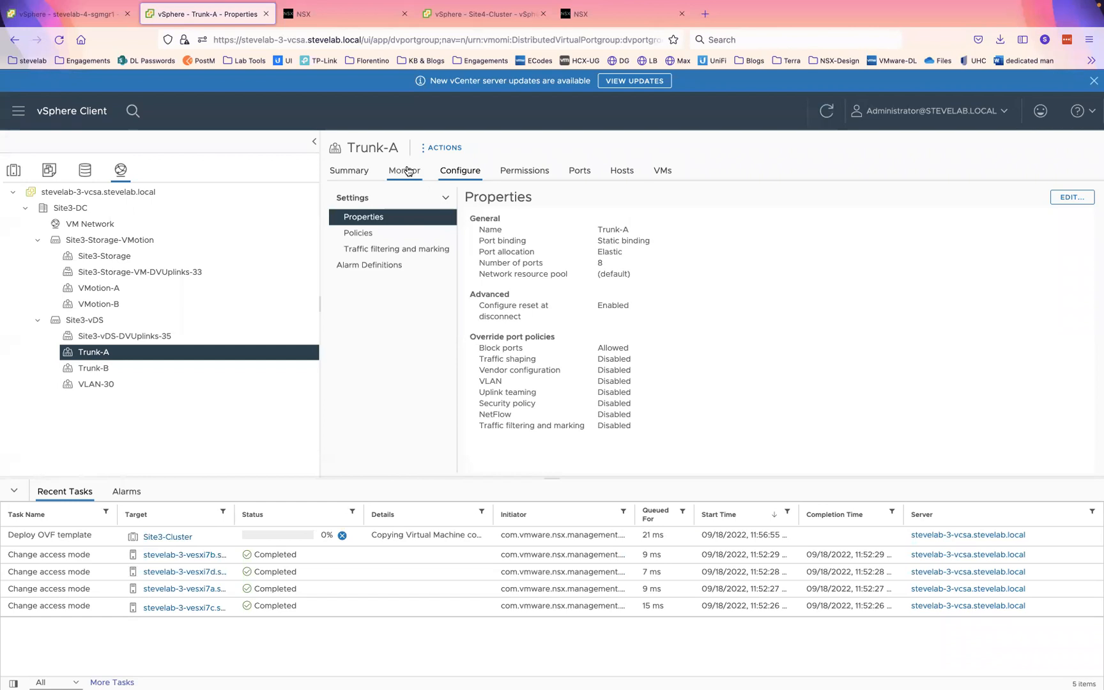
click(361, 233)
scroll(568, 301, down, 2)
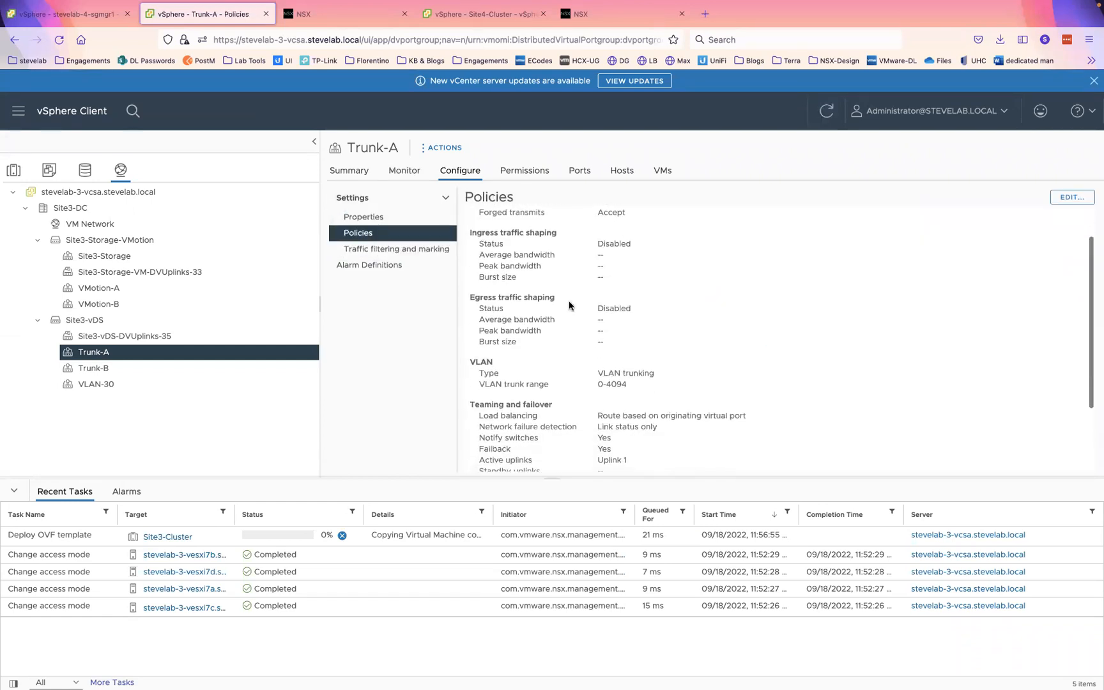
drag(600, 373, 661, 388)
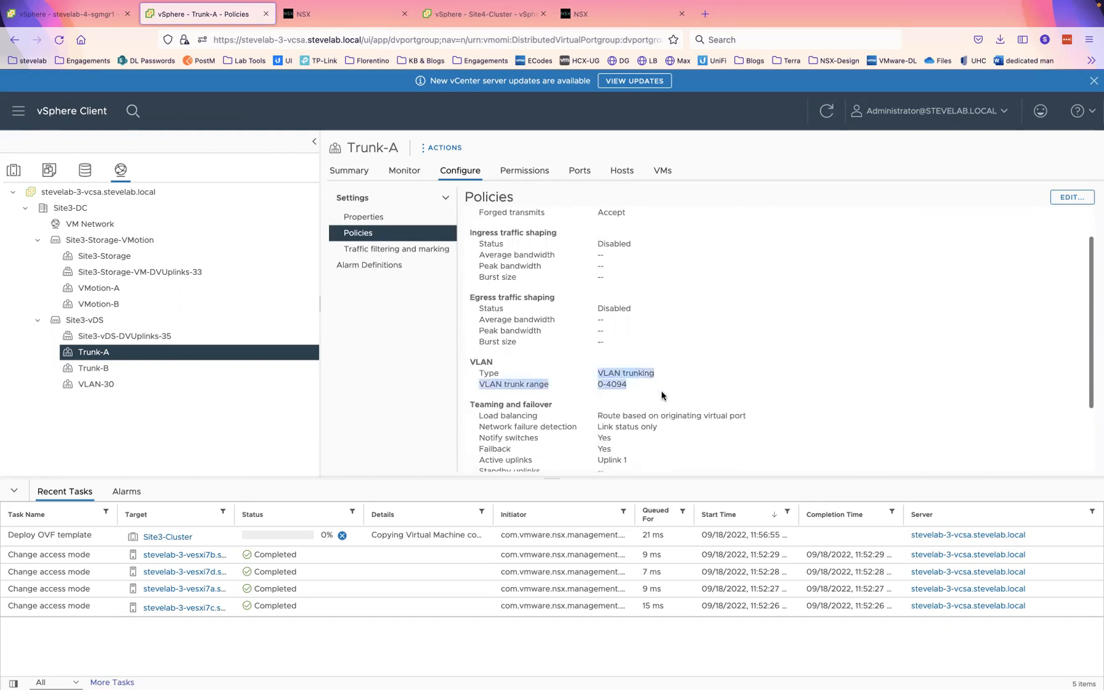
double_click(617, 456)
scroll(615, 454, down, 4)
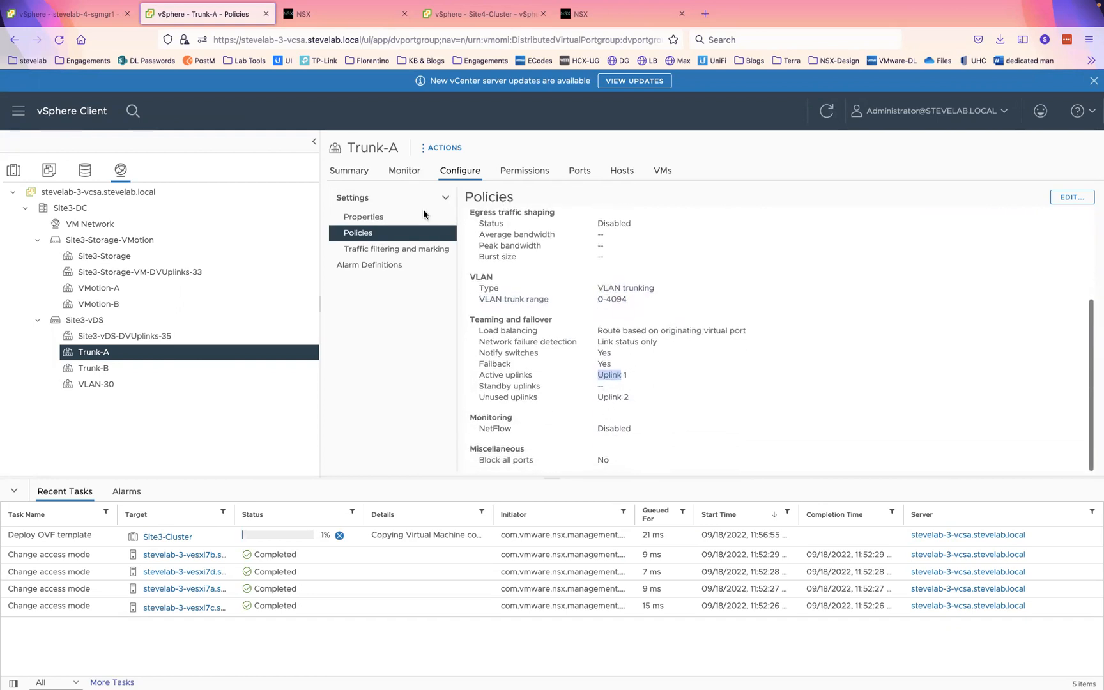
click(96, 369)
click(95, 369)
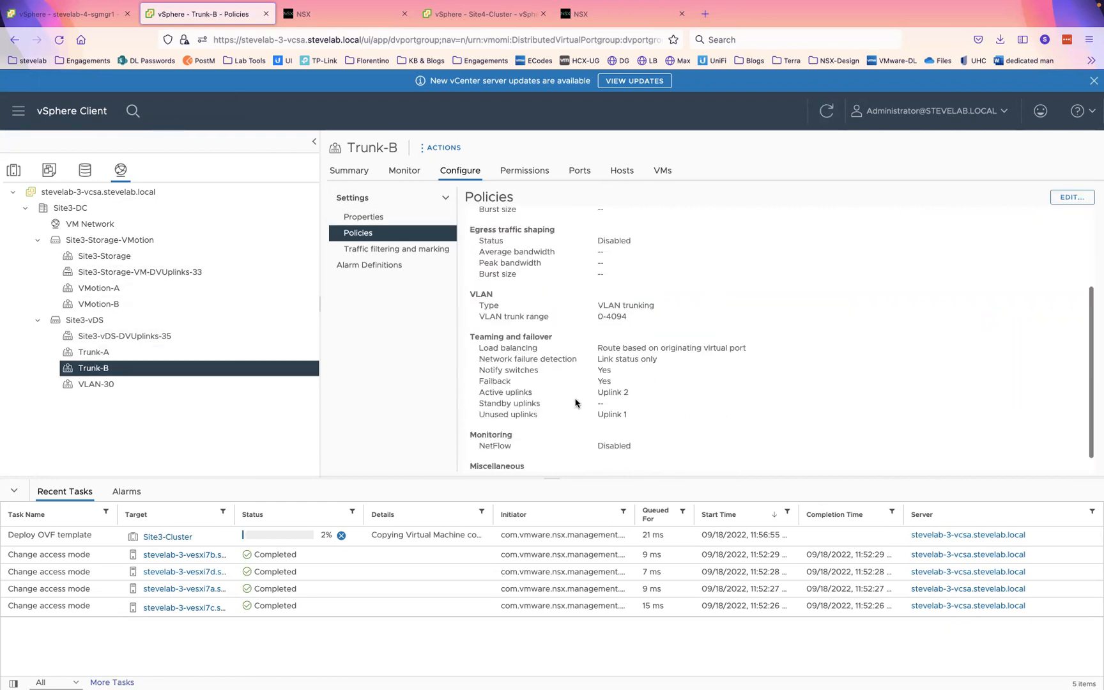
scroll(578, 404, down, 4)
triple_click(618, 375)
triple_click(611, 299)
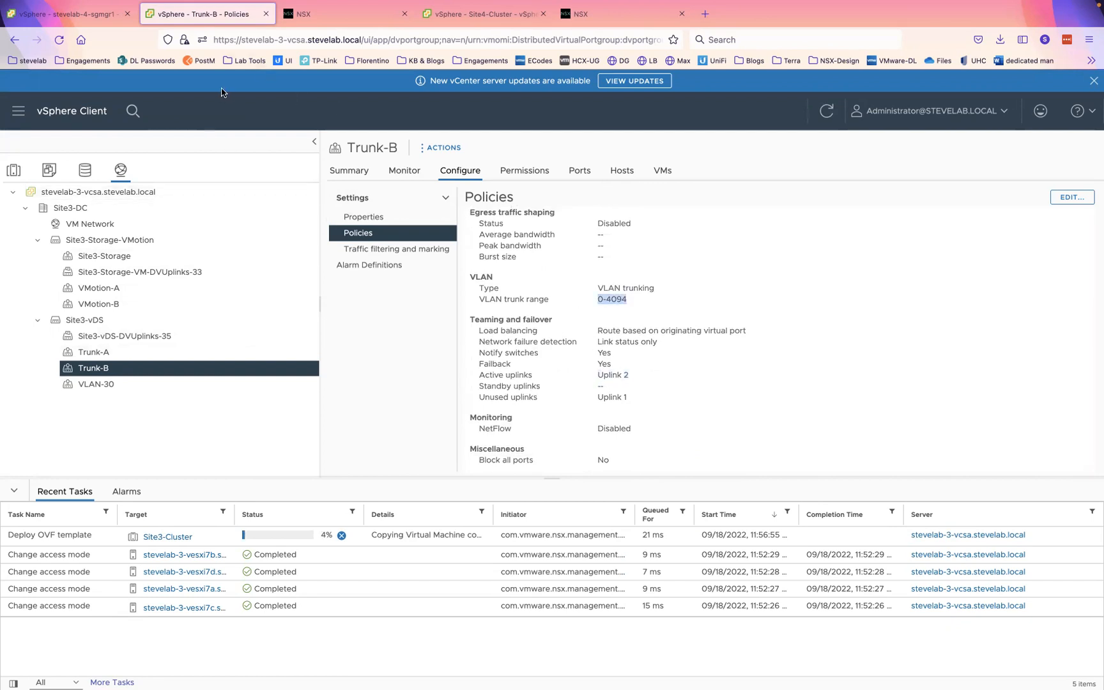
click(325, 14)
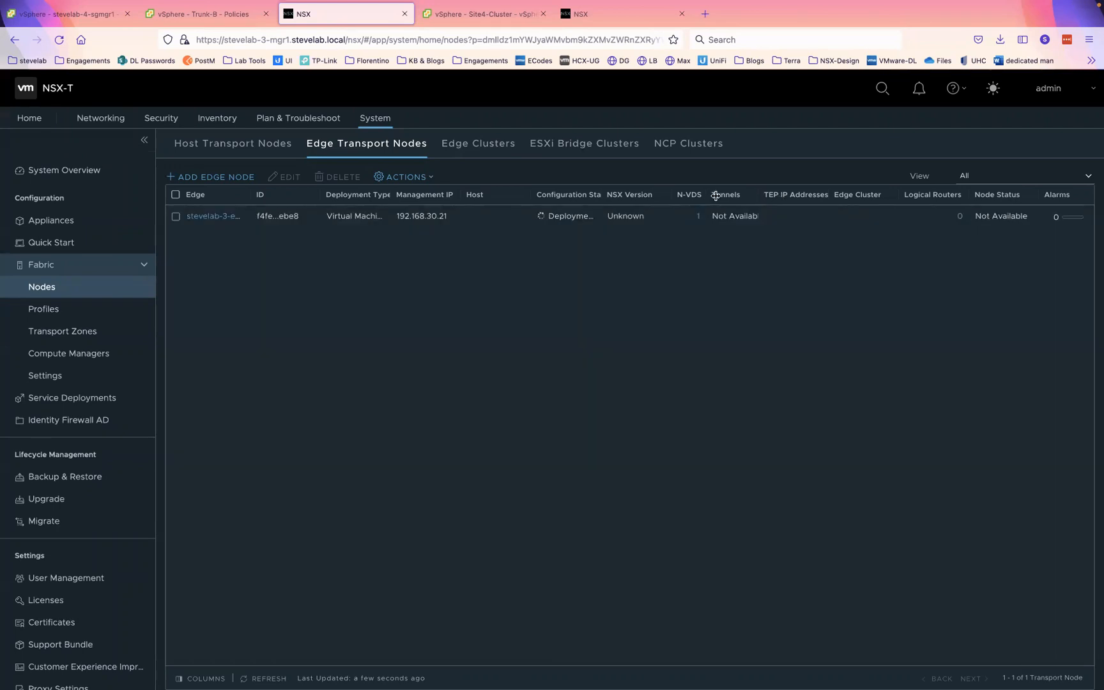
- Widen the Configuration State column, then show stevelab-4-mgr1's empty Edge Transport Nodes list
double_click(602, 195)
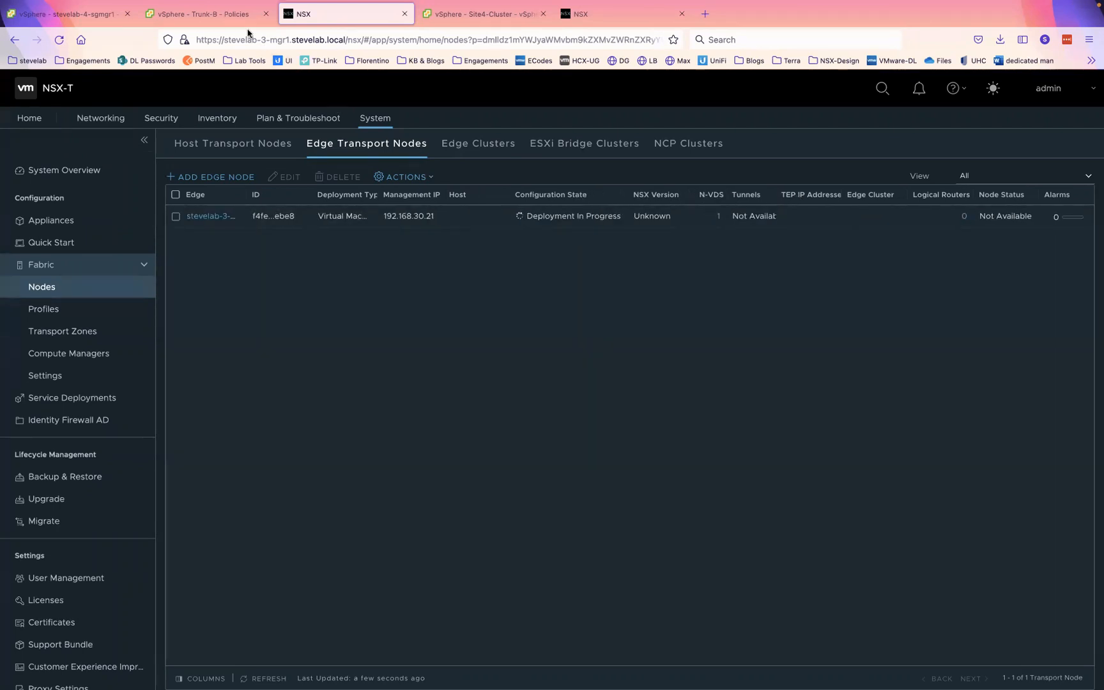
click(222, 14)
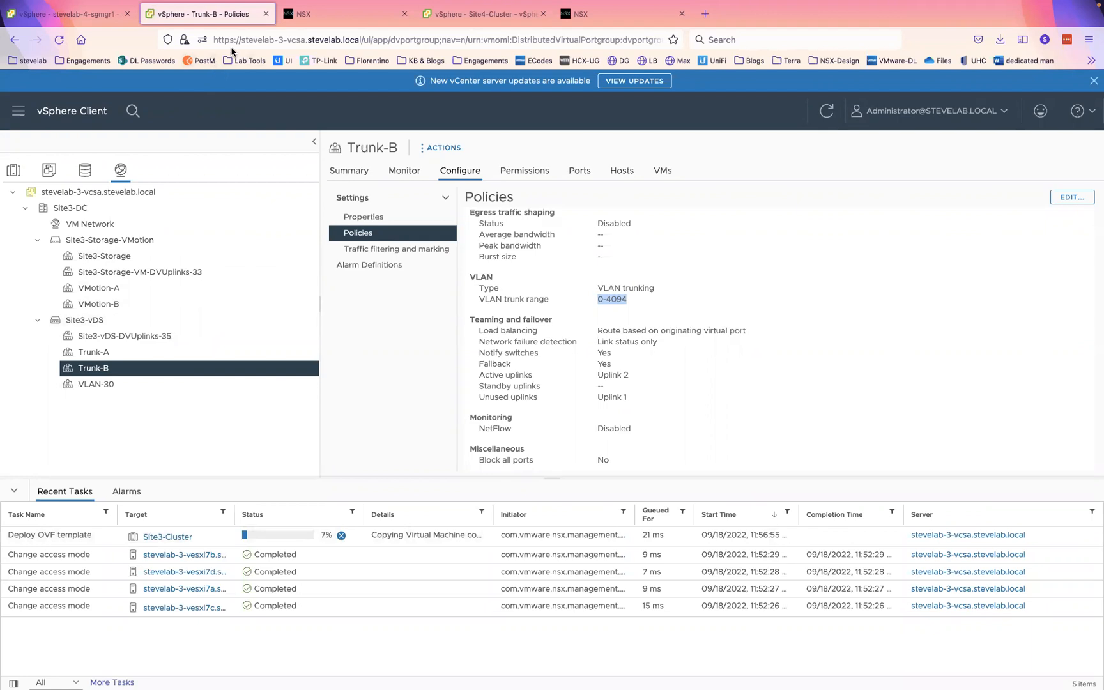
click(613, 16)
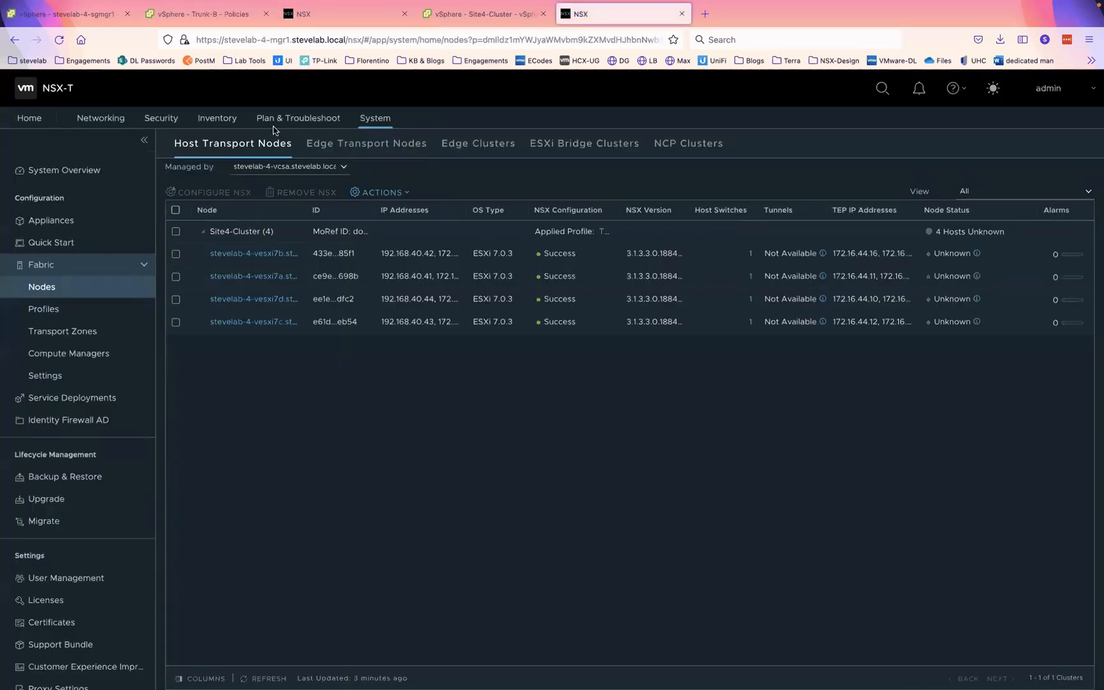
click(363, 146)
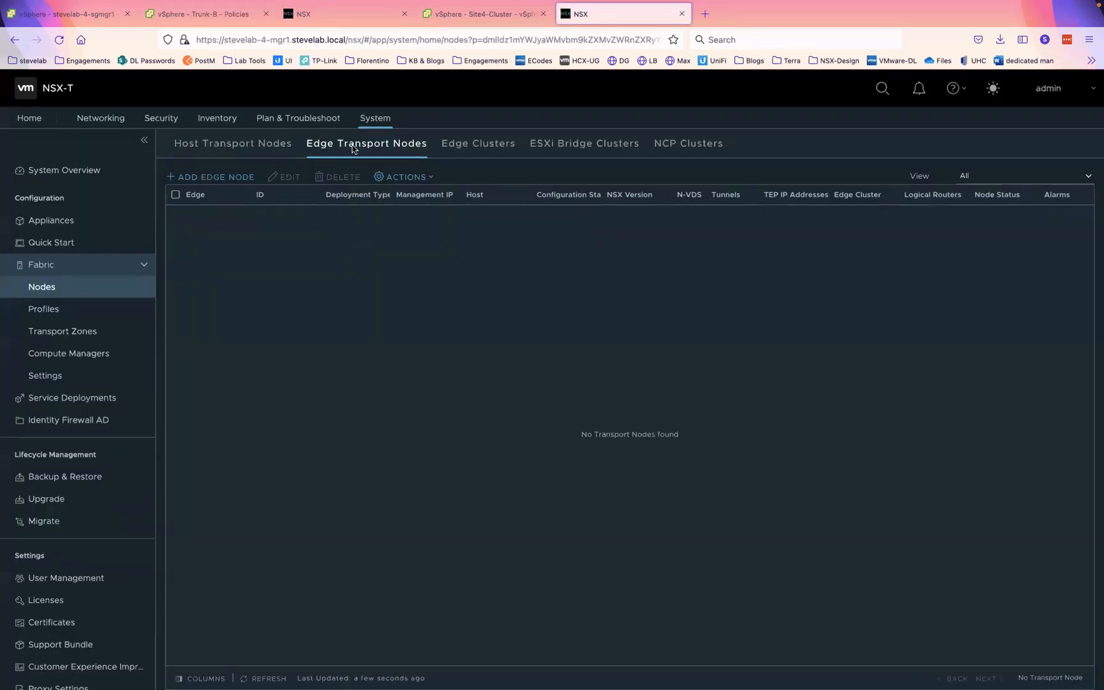
- Start a Medium edge node named stevelab-4-edge1 with FQDN stevelab-4-edge1.stevelab.local
click(225, 181)
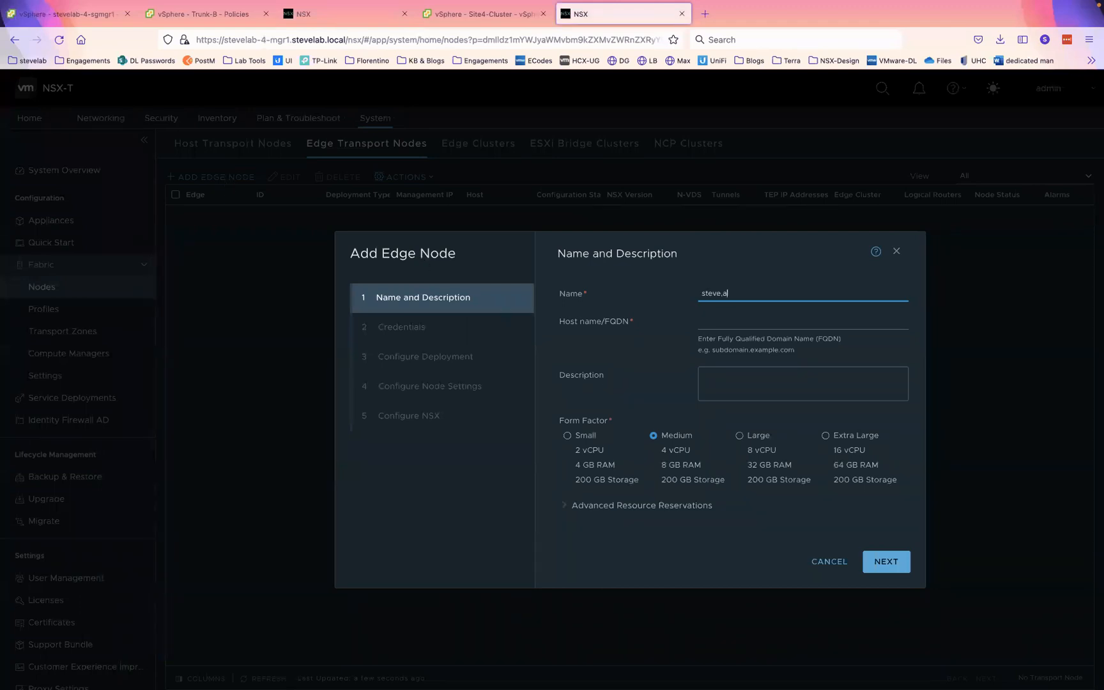
text(stevelab-3-edge1)
click(469, 17)
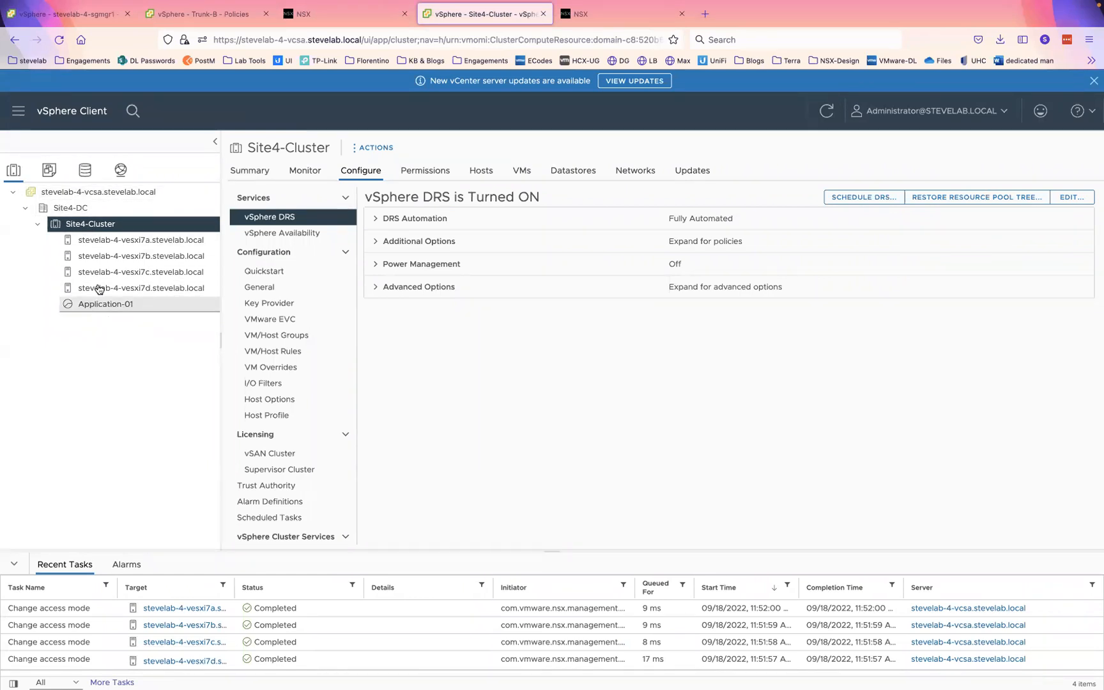
click(211, 15)
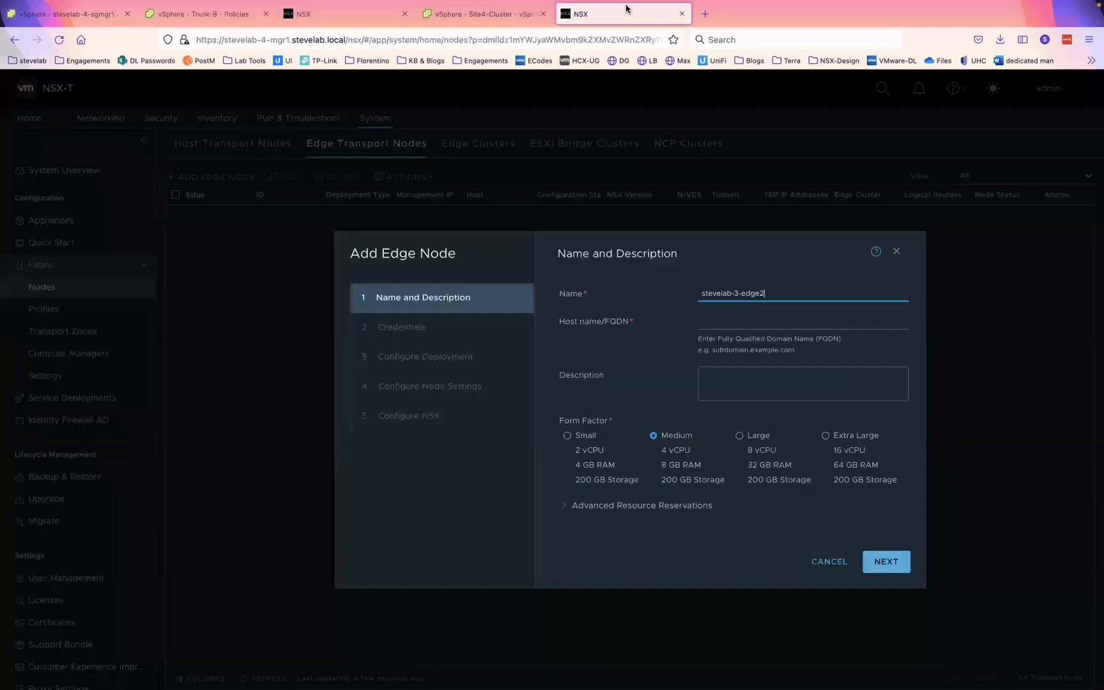
click(625, 9)
click(728, 313)
text(stevelab-4-edge1)
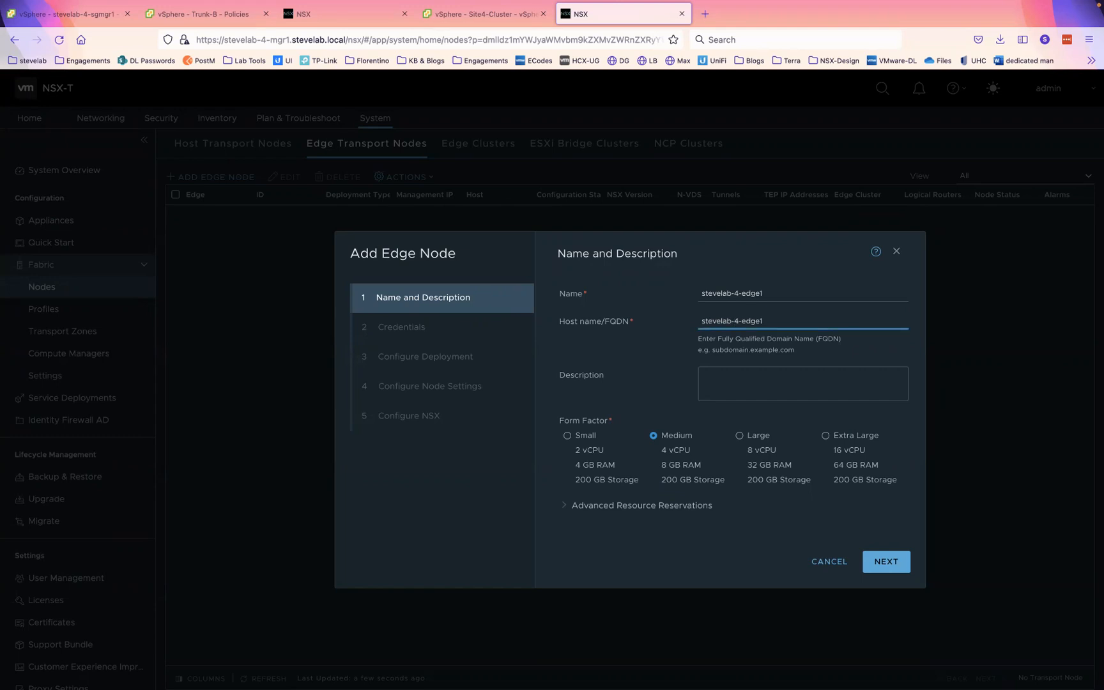
text(.stevelab.)
key(Tab)
click(877, 568)
- Paste the CLI and root passwords with confirmations, allowing CLI and root SSH login
click(790, 377)
key(ctrl+v)
click(766, 402)
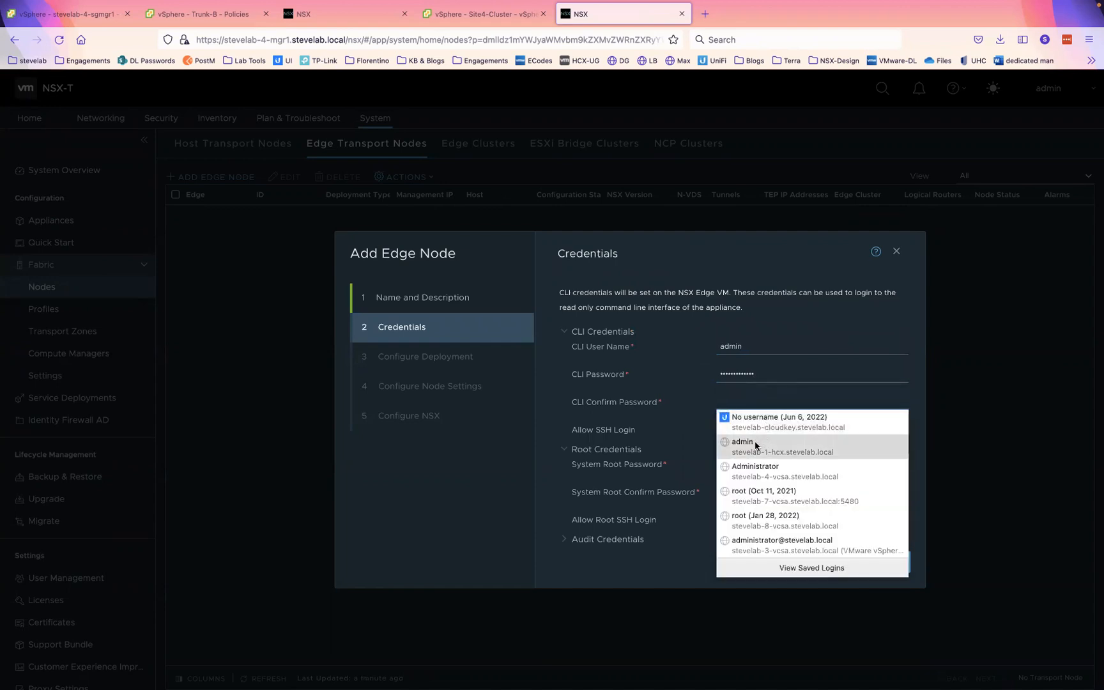
key(ctrl+v)
click(737, 433)
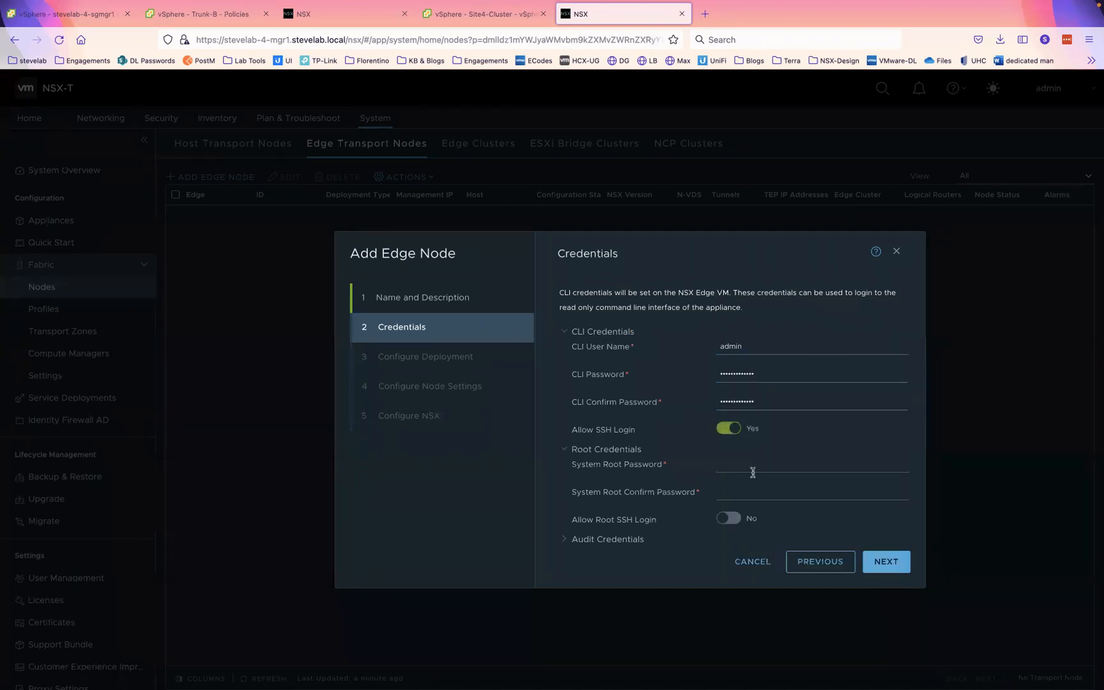
click(751, 470)
key(ctrl+v)
click(734, 492)
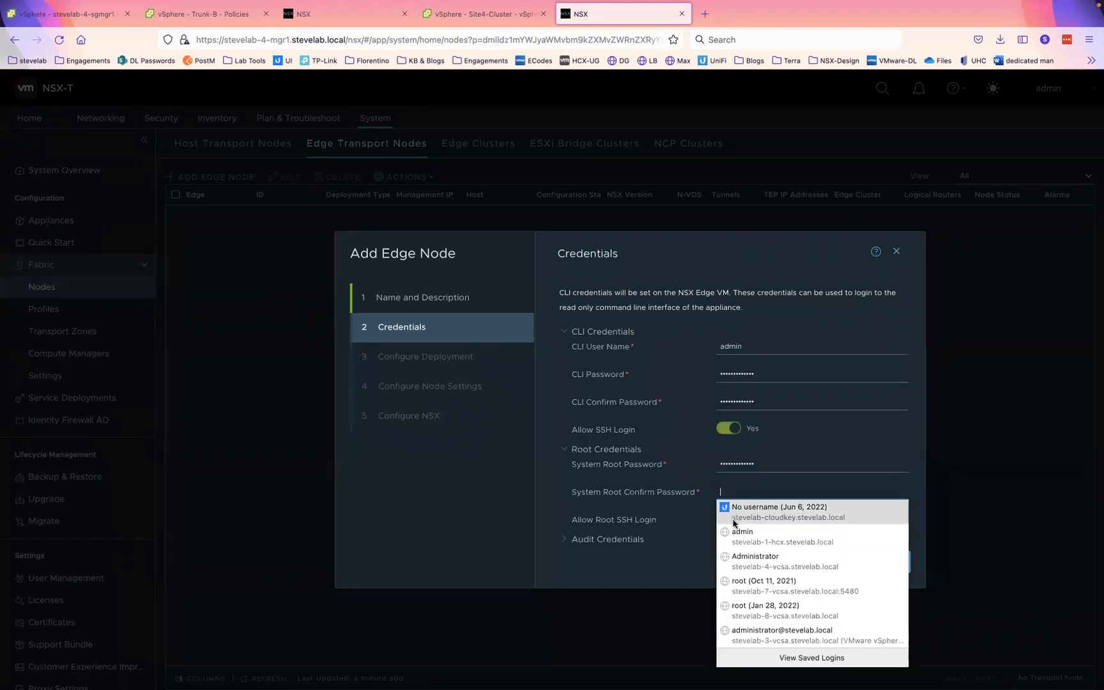
key(ctrl+v)
click(730, 518)
- Deploy through stevelab-4-vcsa.stevelab.local to Site4-Cluster on stevelab-nfs-pod4-nested
click(885, 562)
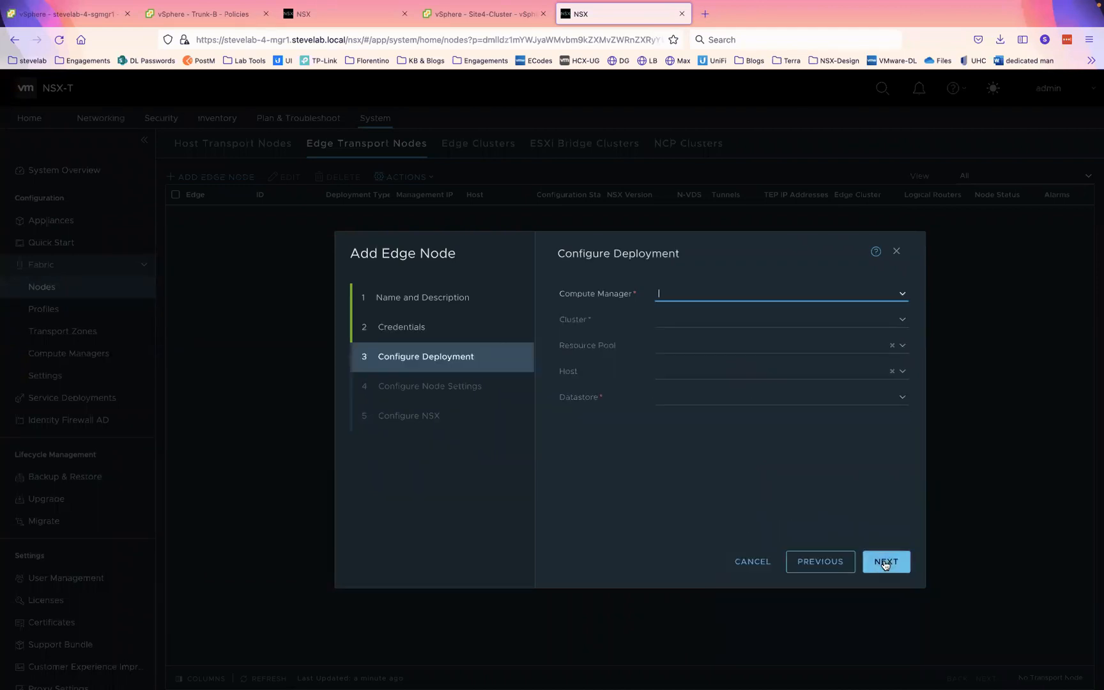
click(909, 294)
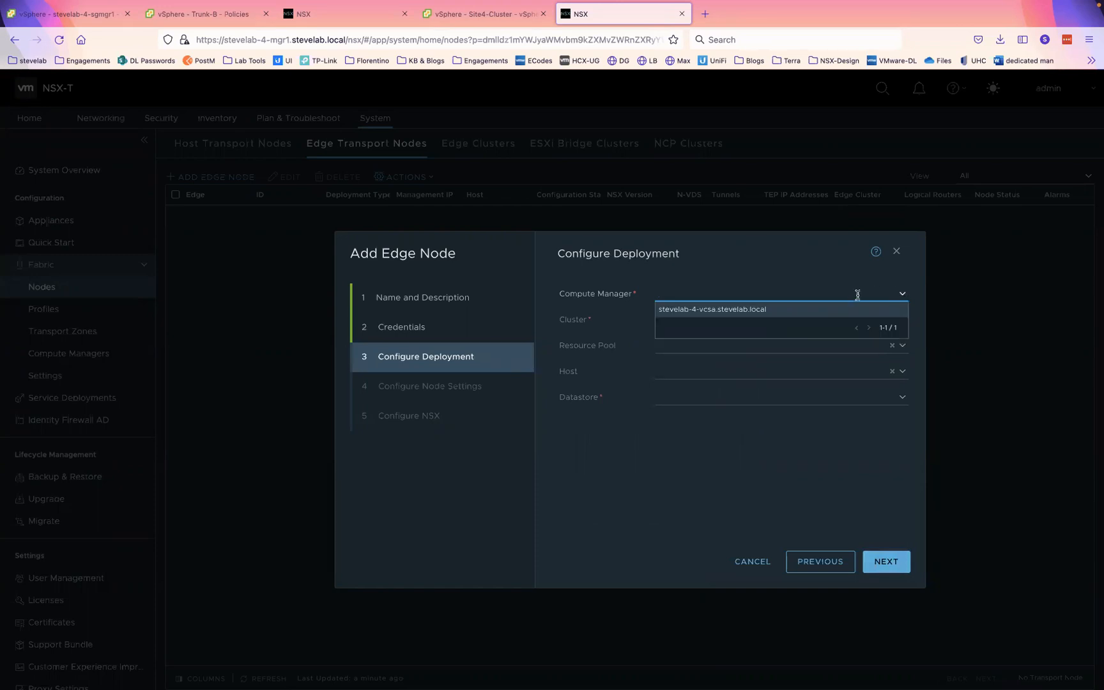
click(773, 312)
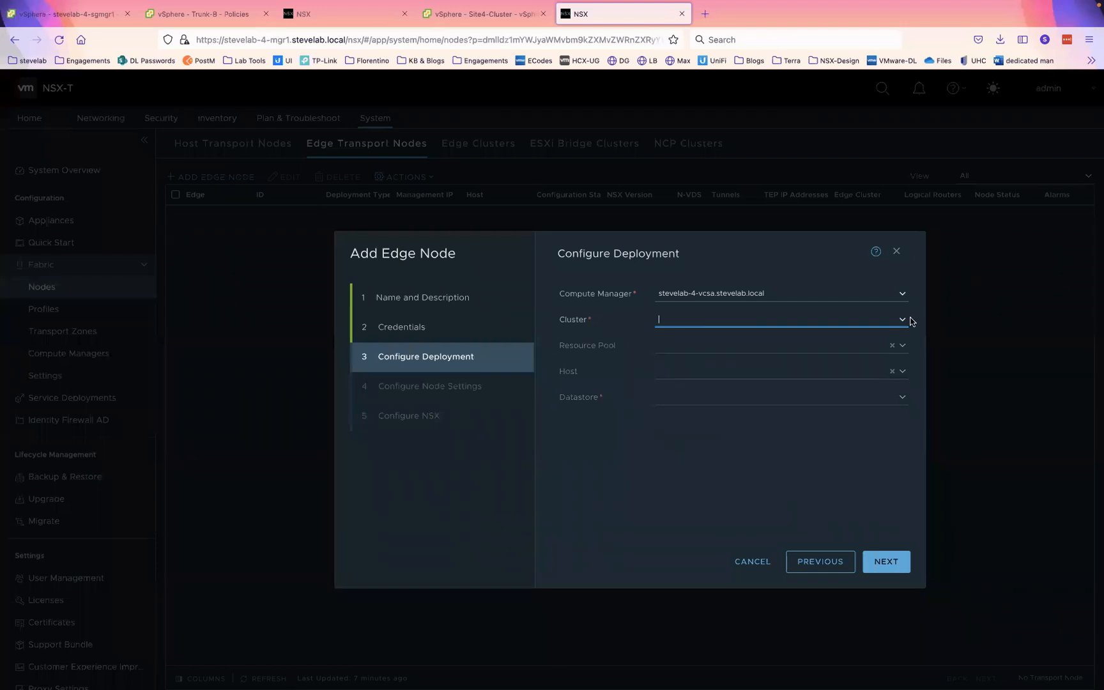
click(902, 318)
click(715, 335)
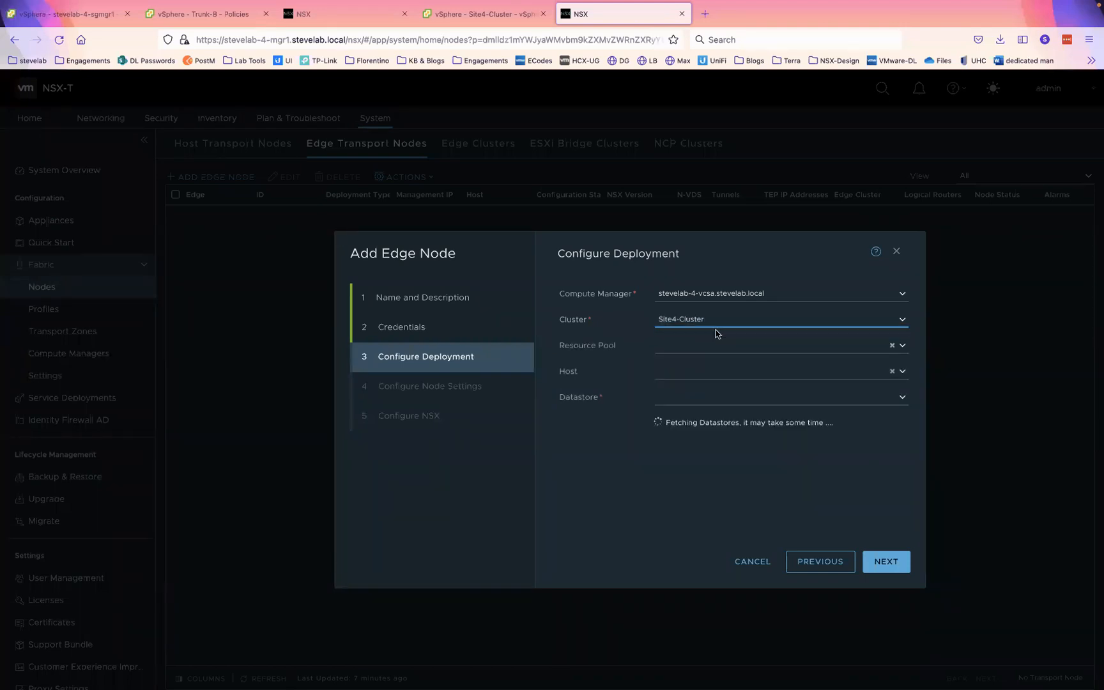
click(902, 397)
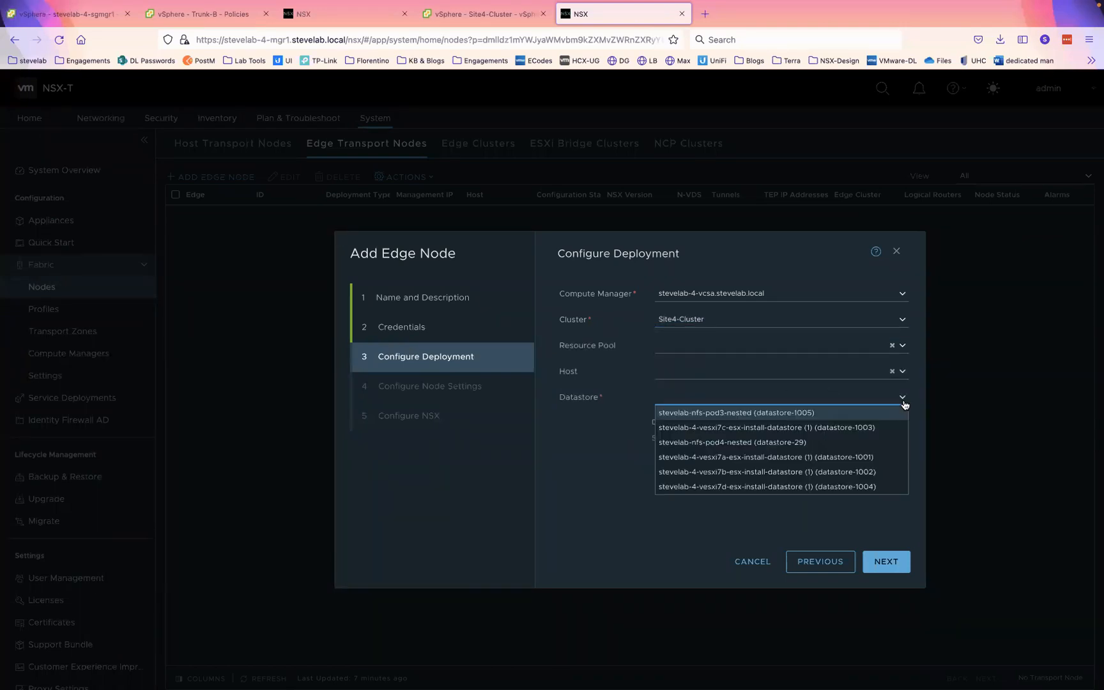
click(742, 444)
click(877, 564)
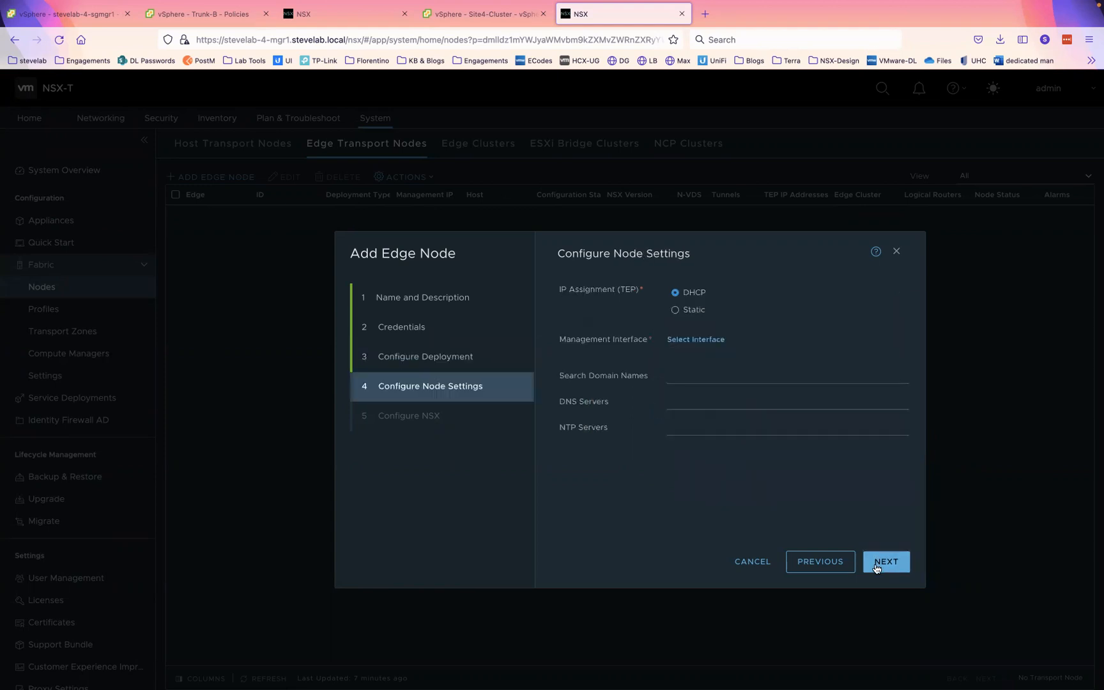
- Set static management IP 192.168.40.21/24, gateway 192.168.40.1, on the VLAN-40 interface
click(690, 311)
text(192.168.4)
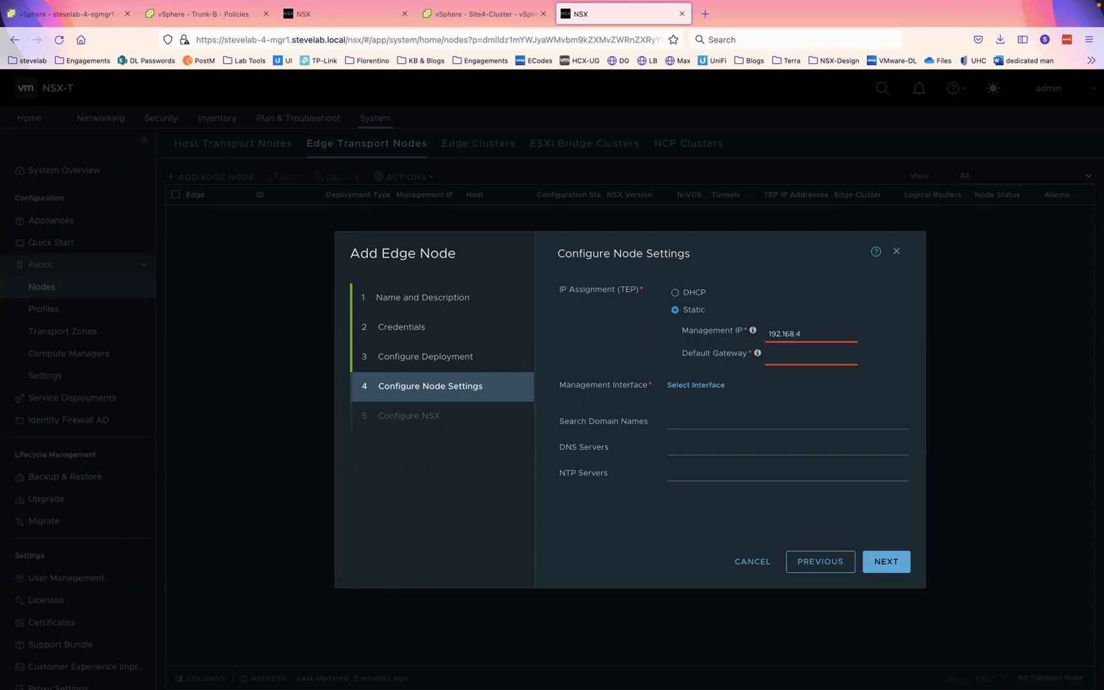
text(0.21/)
key(Tab)
text(192.168.40.1/2)
key(BackSpace)
key(BackSpace)
click(690, 398)
click(694, 386)
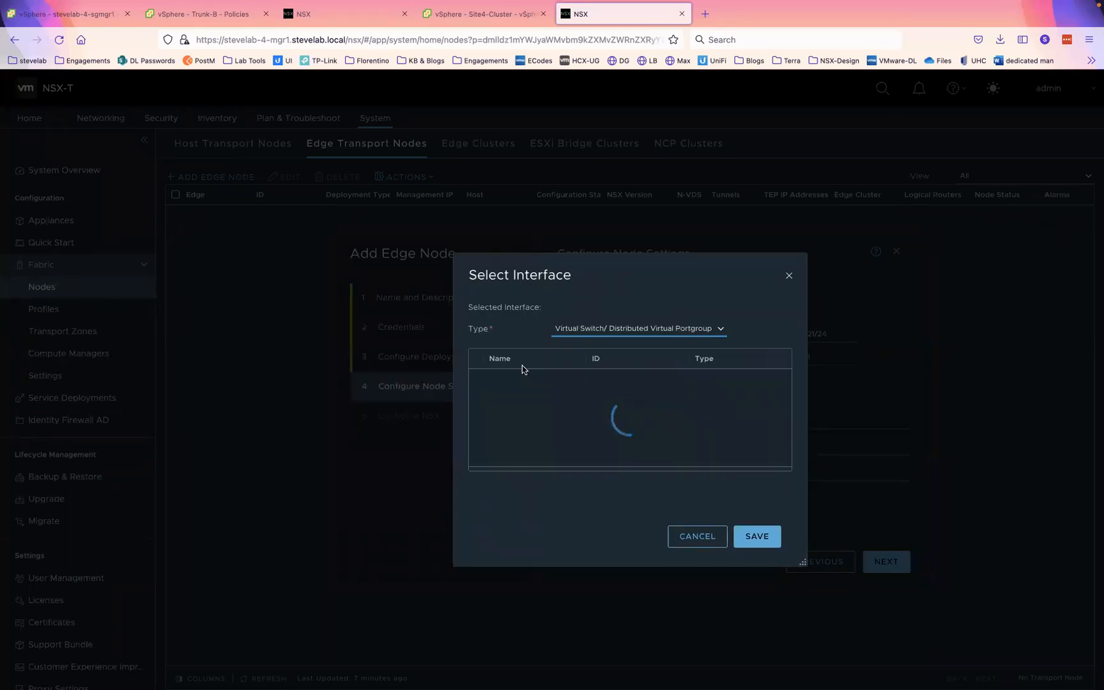
click(479, 379)
click(756, 537)
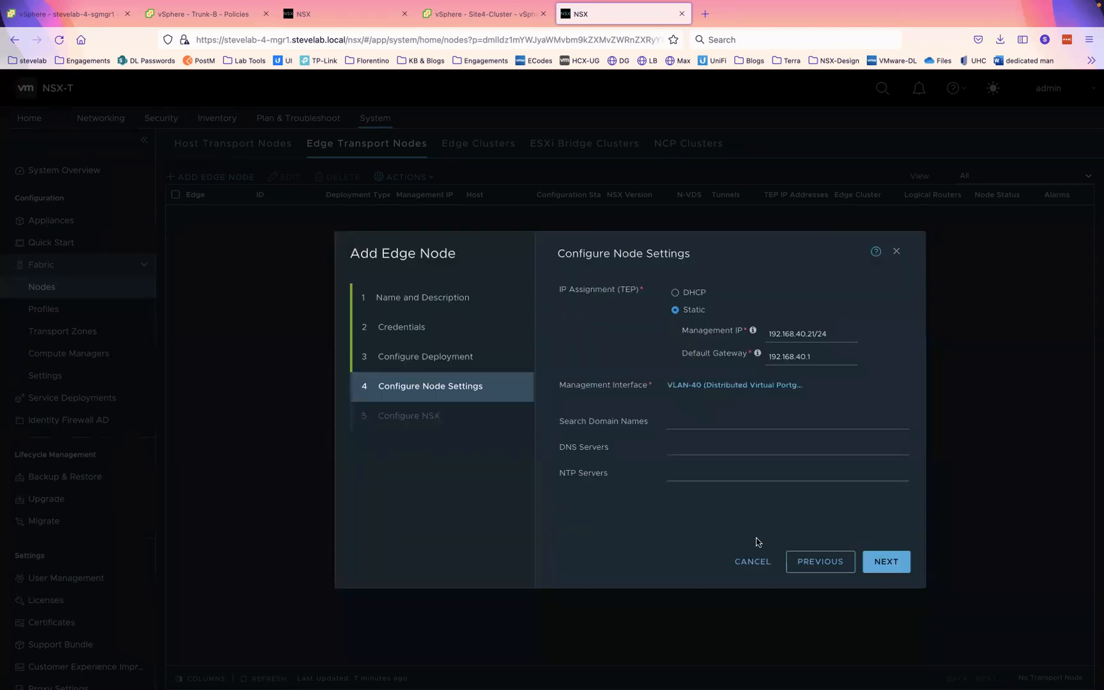
- Add search domain stevelab.local, DNS server 192.168.3.5 and NTP server pool.ntp.org
click(680, 422)
text(stevelab.local)
key(Tab)
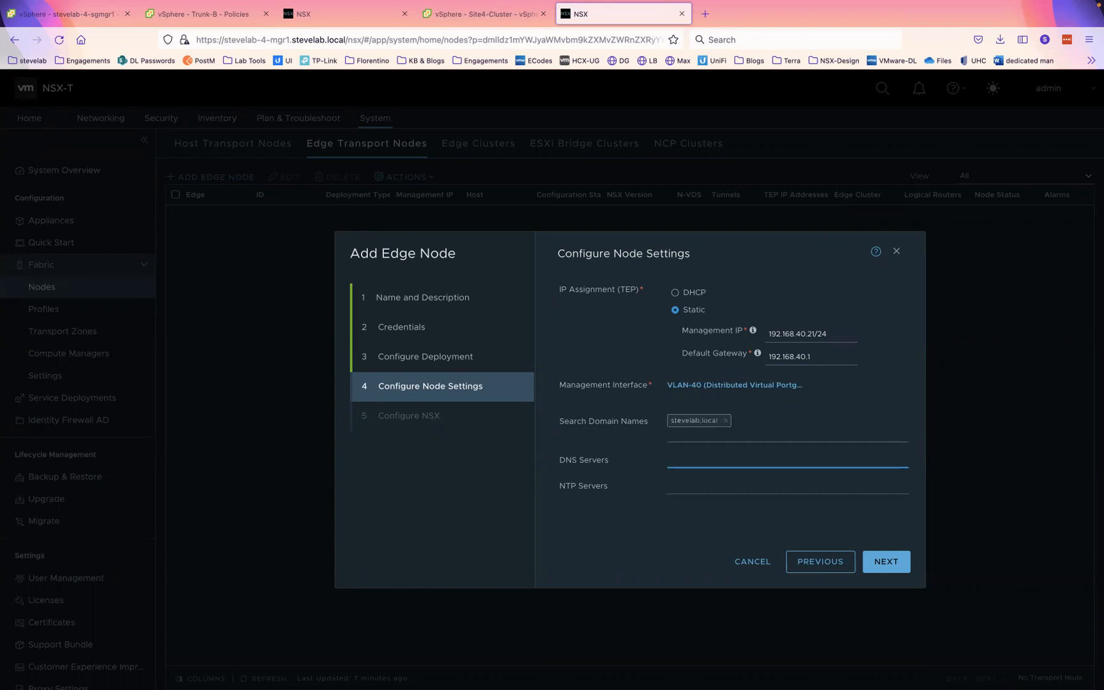
text(192.168.3.5)
key(Tab)
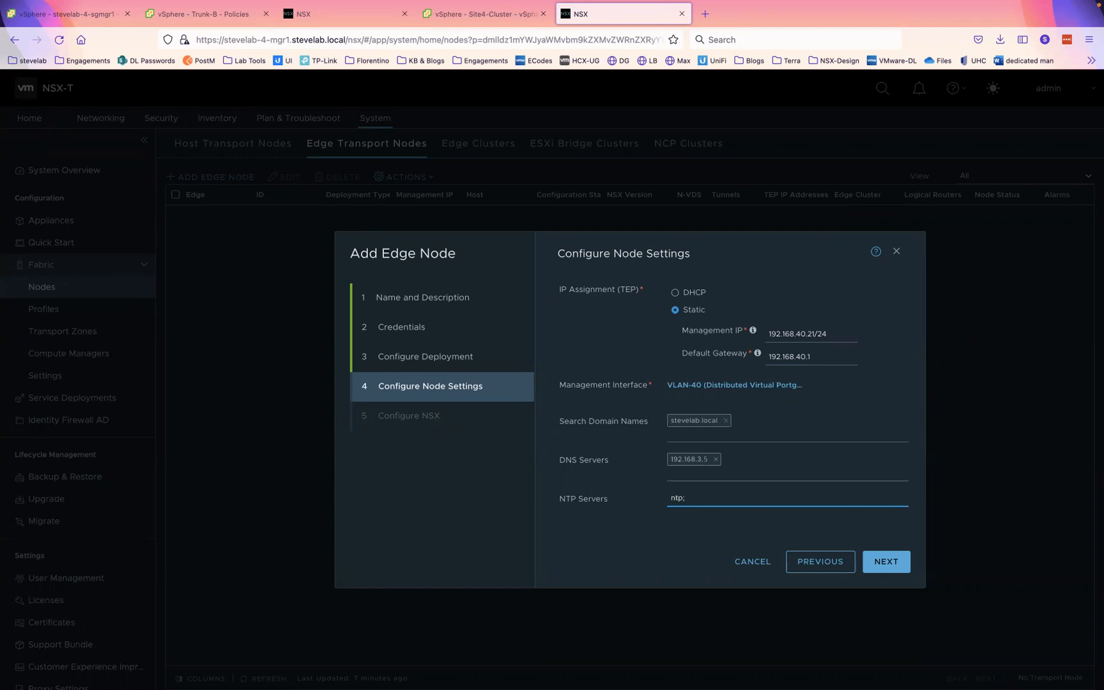
key(BackSpace)
key(BackSpace)
key(BackSpace)
key(BackSpace)
click(882, 562)
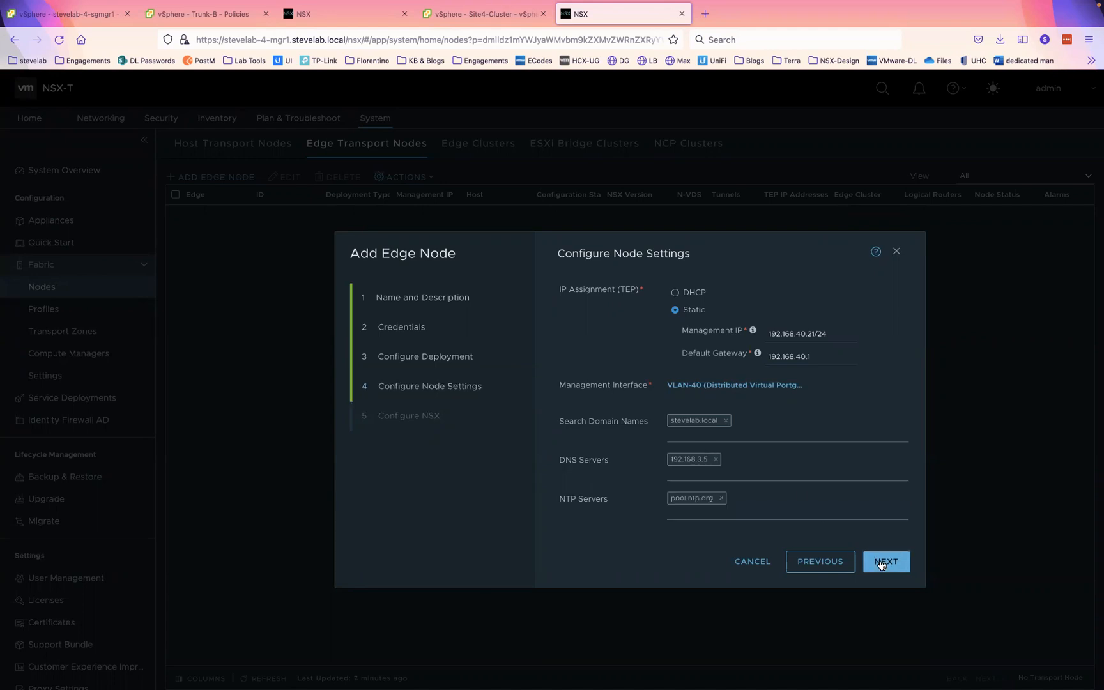
- Give the edge switch both transport zones, Edge-Porfile uplink profile, and Edge-Pool TEP addresses
click(895, 381)
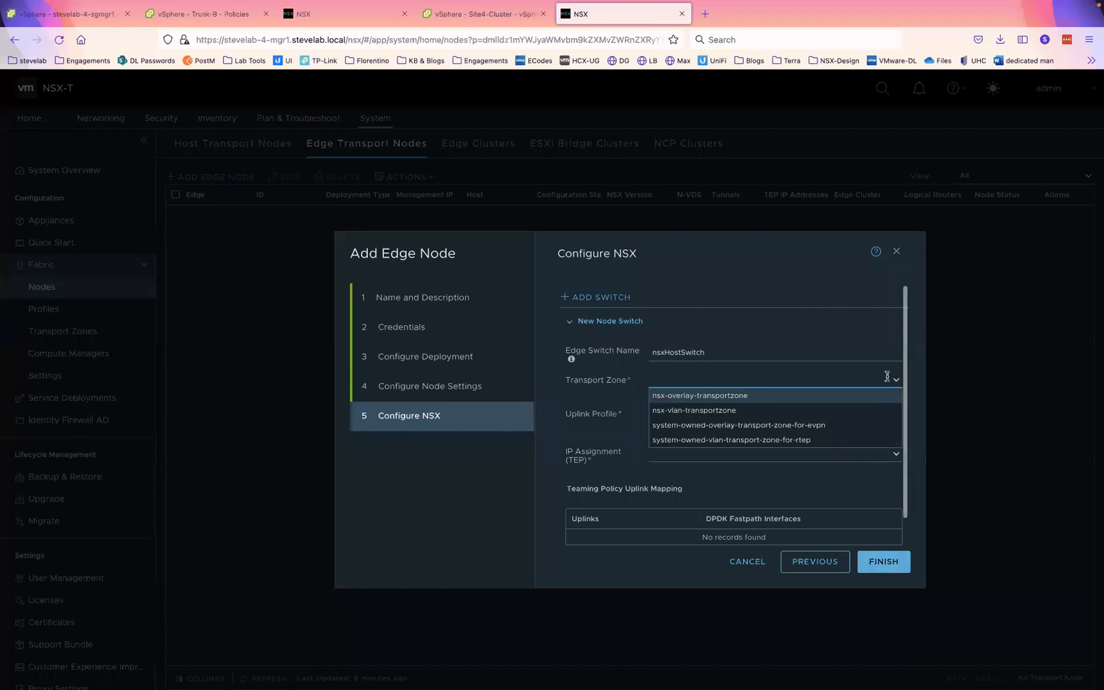
click(698, 398)
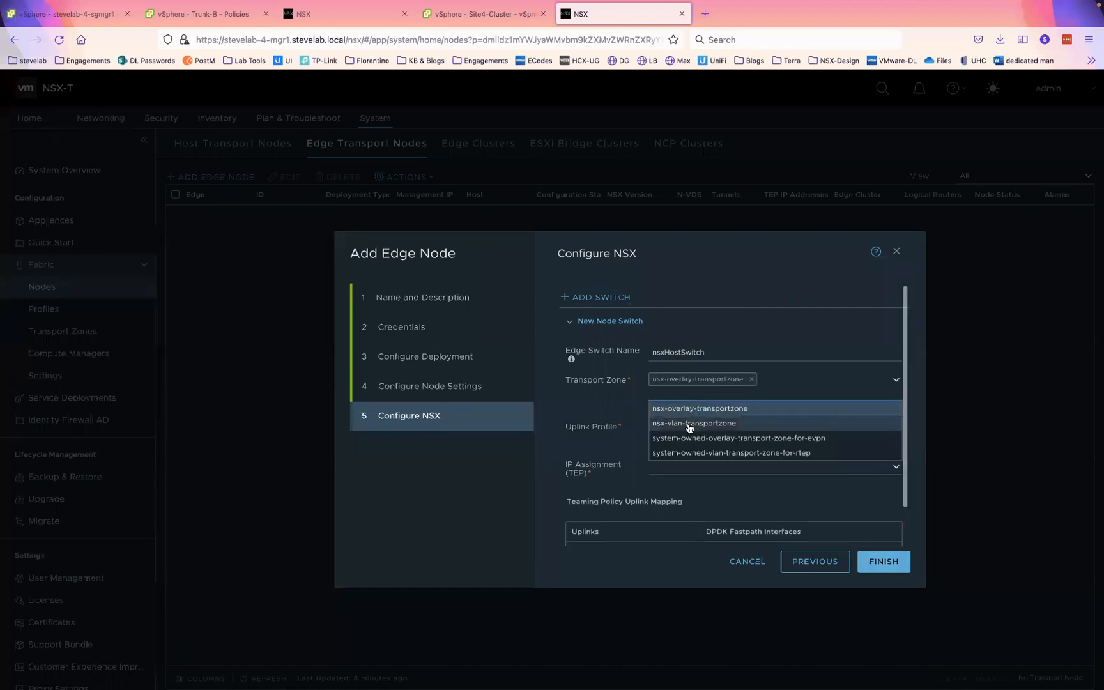
click(692, 423)
click(604, 406)
click(893, 429)
click(701, 444)
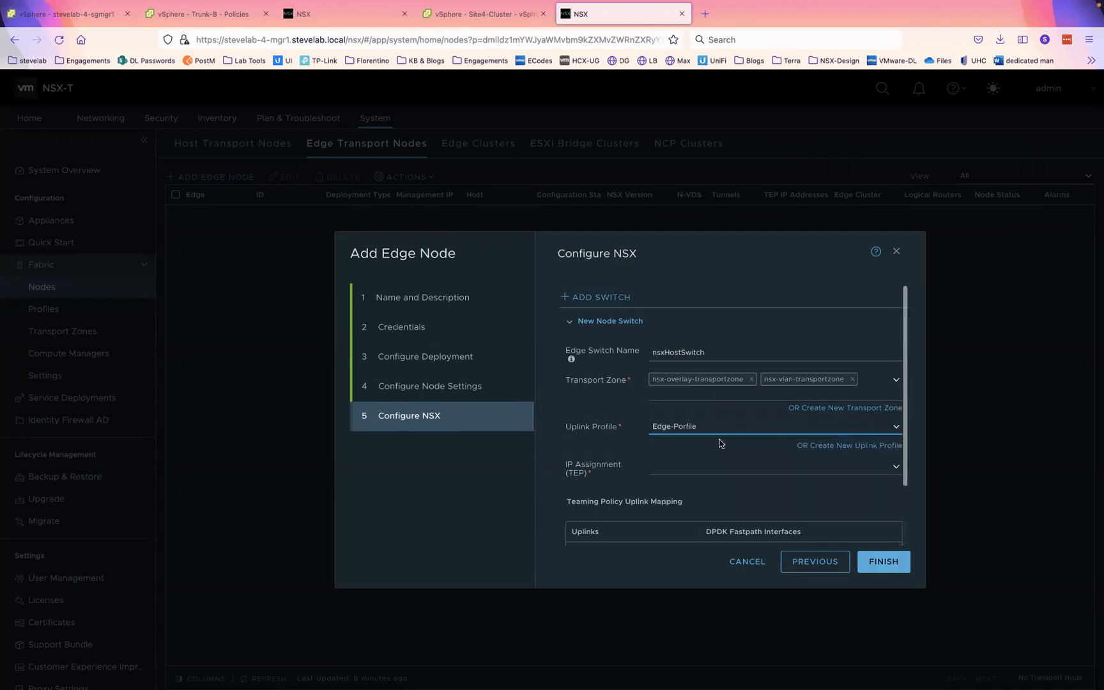
click(896, 471)
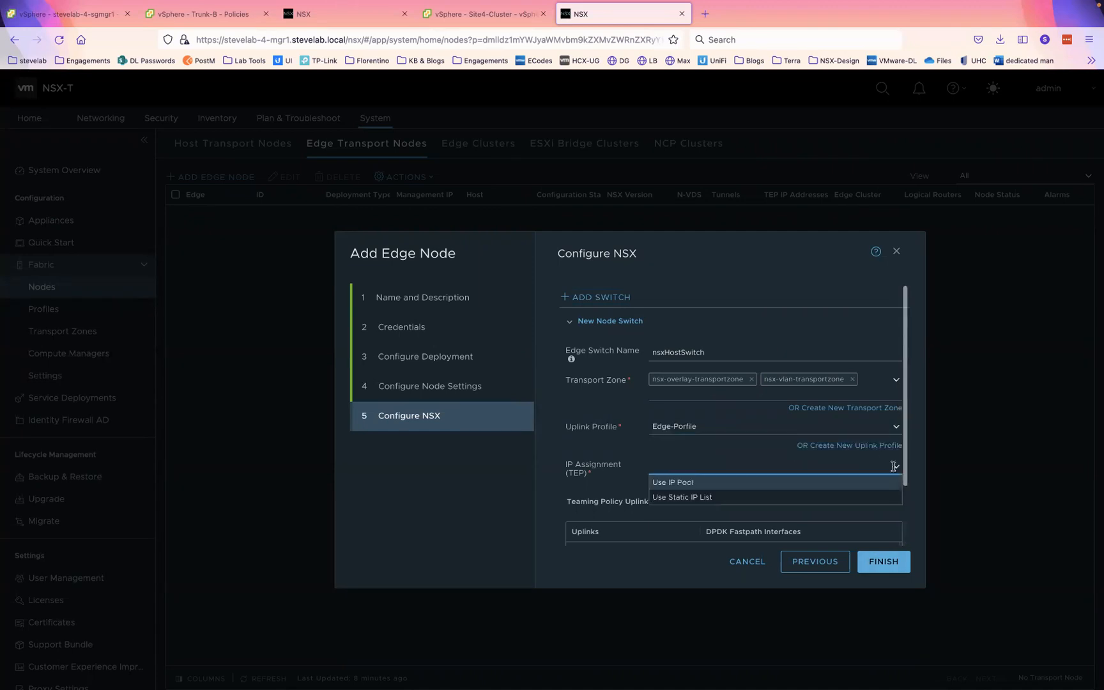
click(698, 483)
click(720, 497)
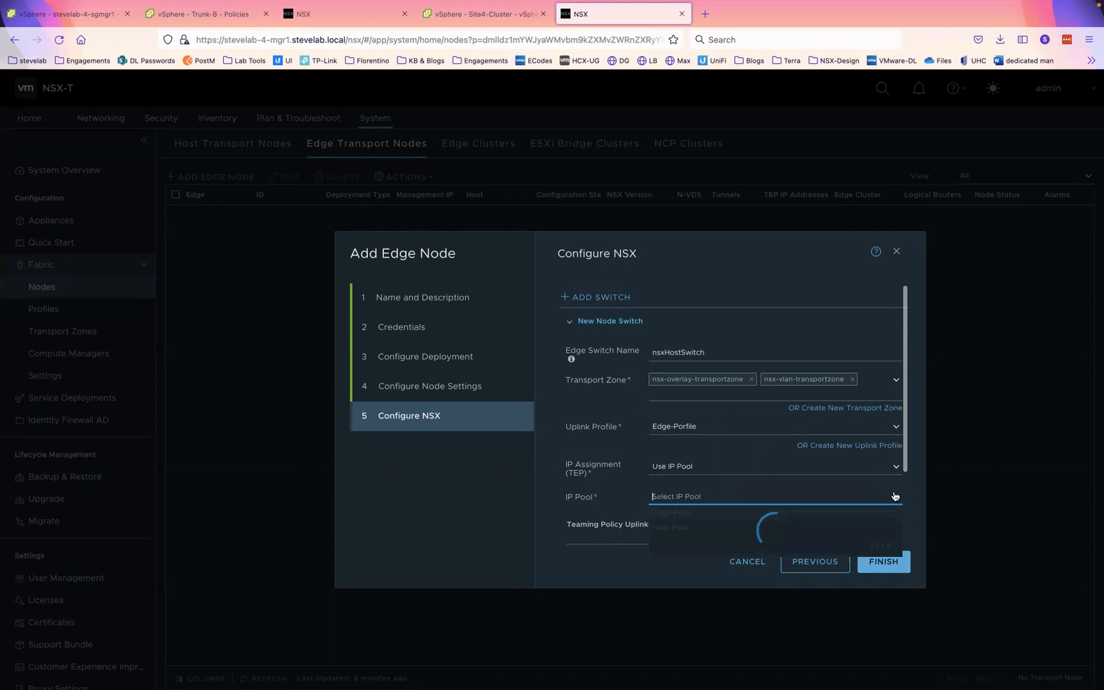
click(694, 503)
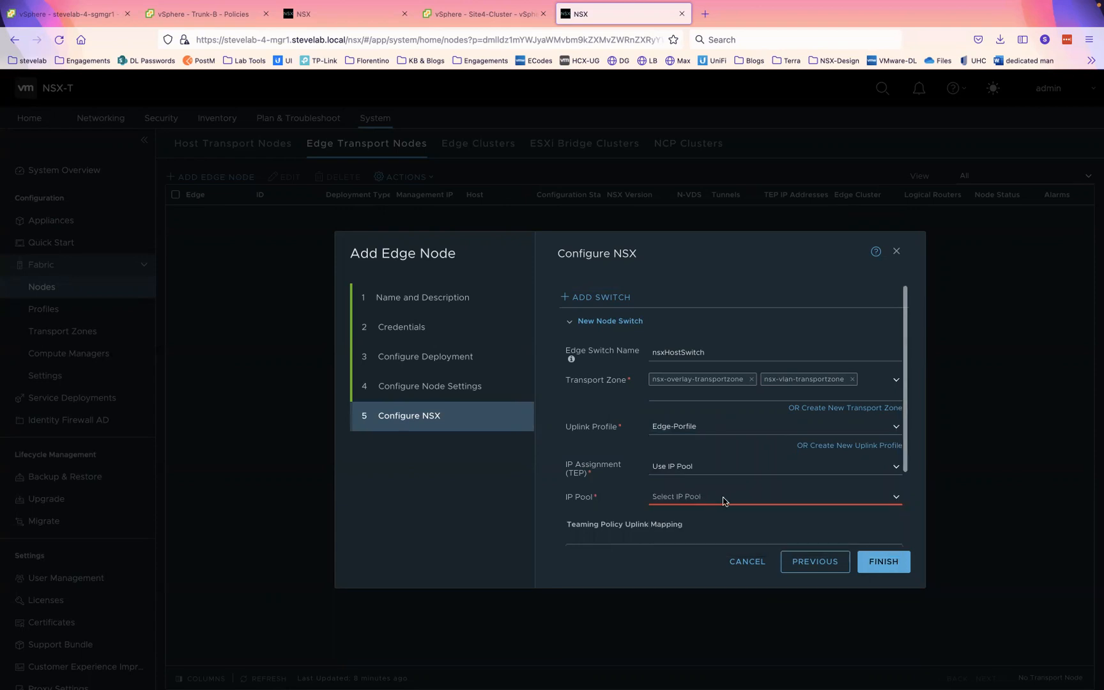
click(896, 497)
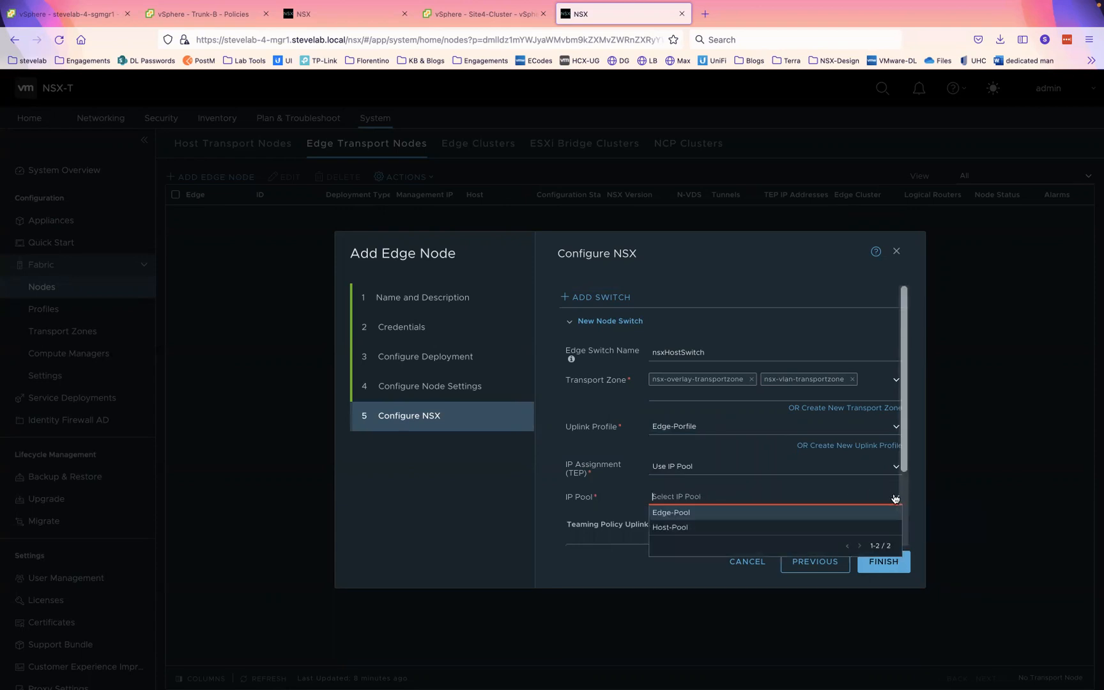
click(754, 511)
- Map uplink1 to Trunk-A and uplink2 to Trunk-B, then create the edge node
scroll(755, 493, down, 3)
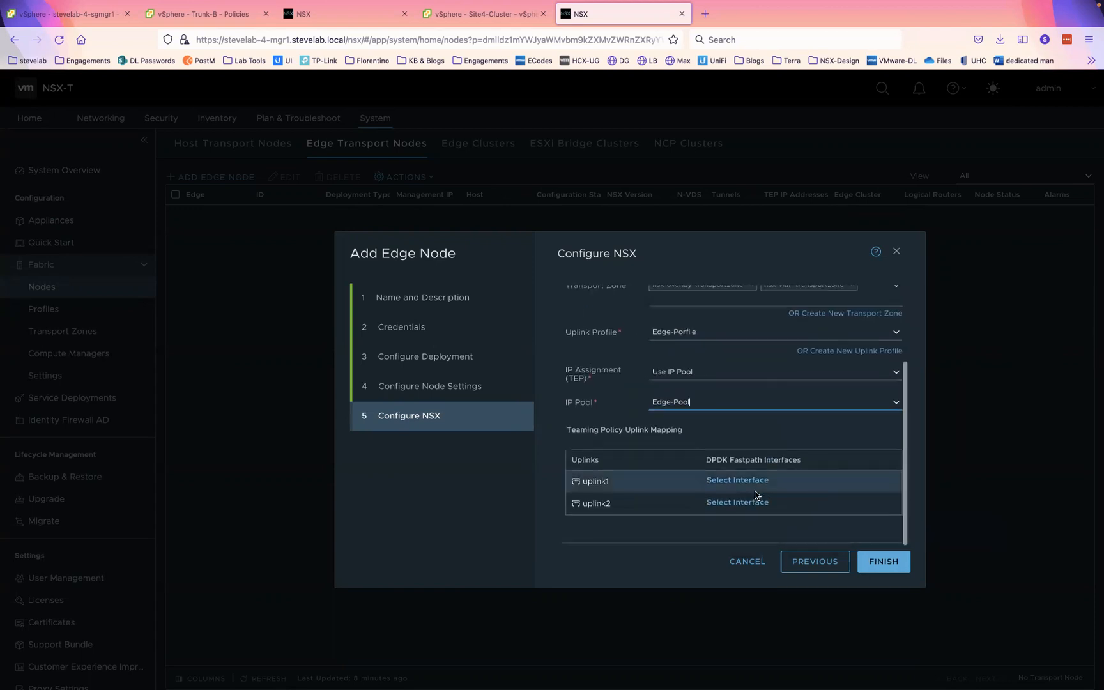
click(735, 489)
click(479, 401)
click(774, 538)
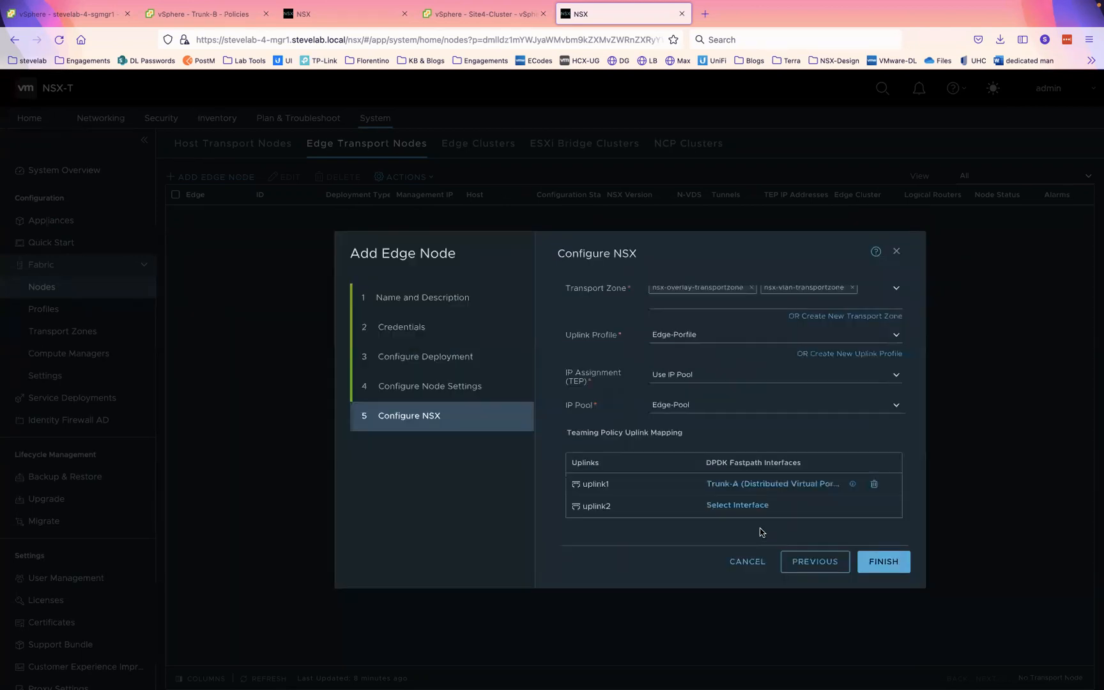
click(728, 508)
click(479, 423)
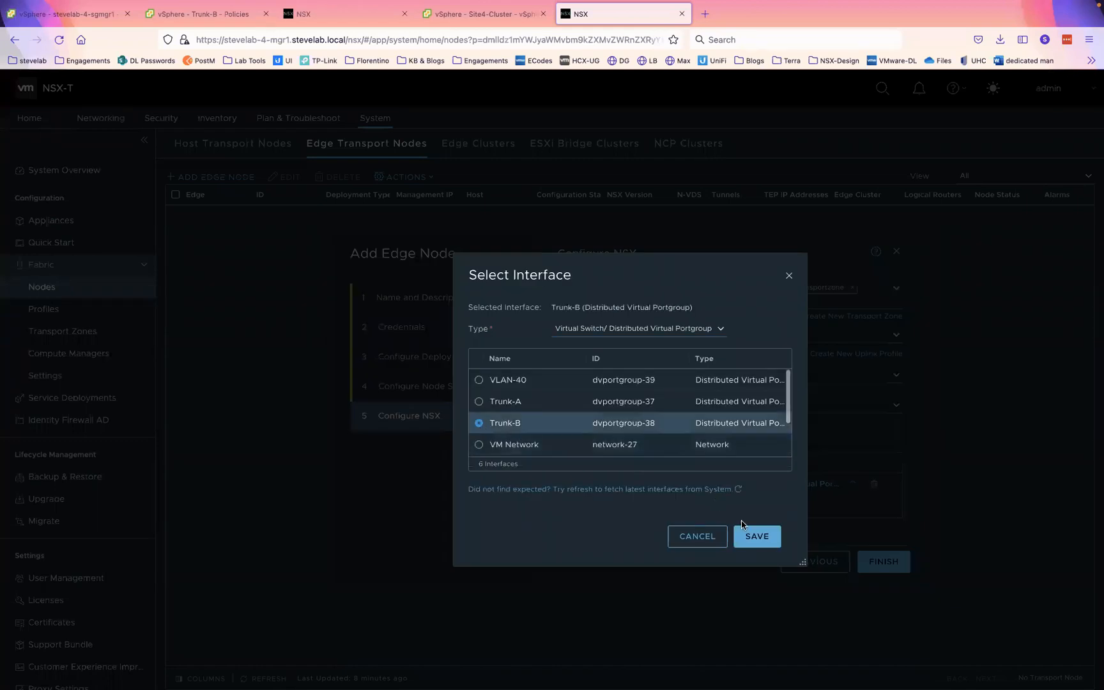
click(757, 538)
click(879, 563)
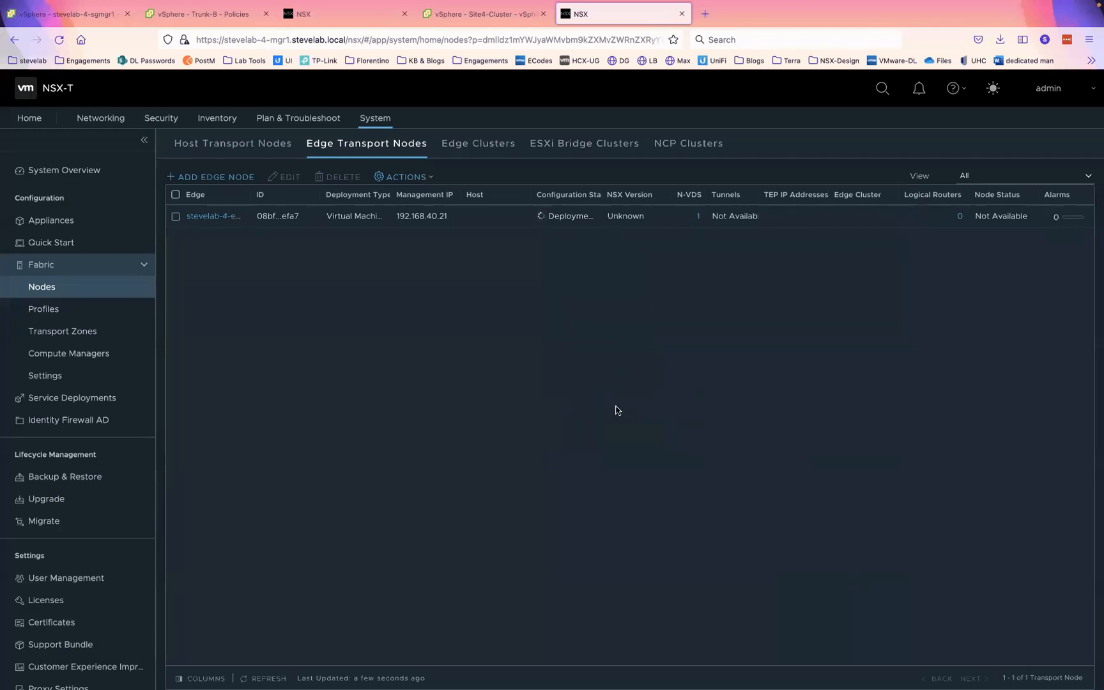
- Check Site 3's edge node list, then view Hosts and Clusters in the Site 3 vSphere Client
click(352, 20)
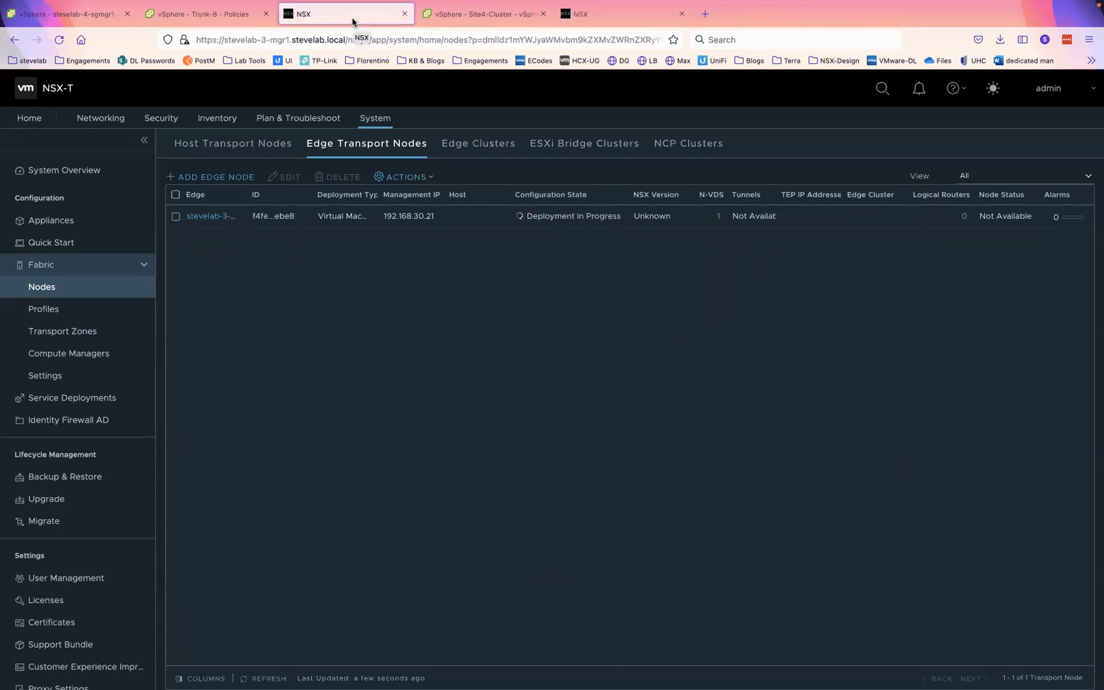
click(215, 13)
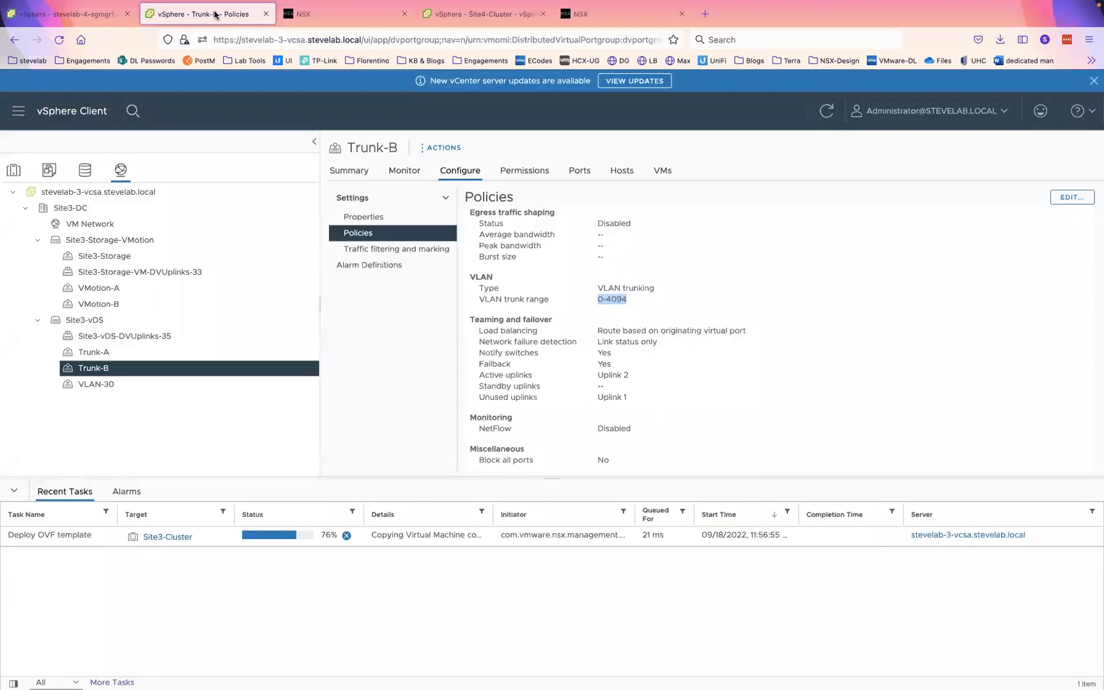
click(472, 15)
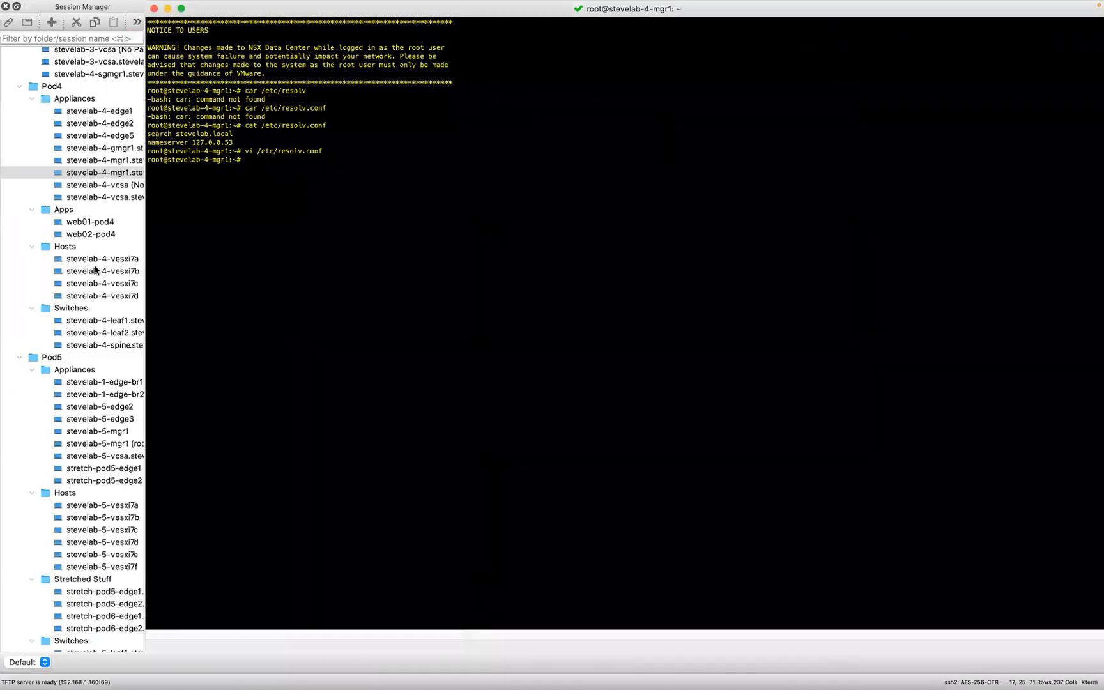
- Open a SecureCRT terminal session to stevelab-3-edge1, then return to Firefox
scroll(82, 283, up, 10)
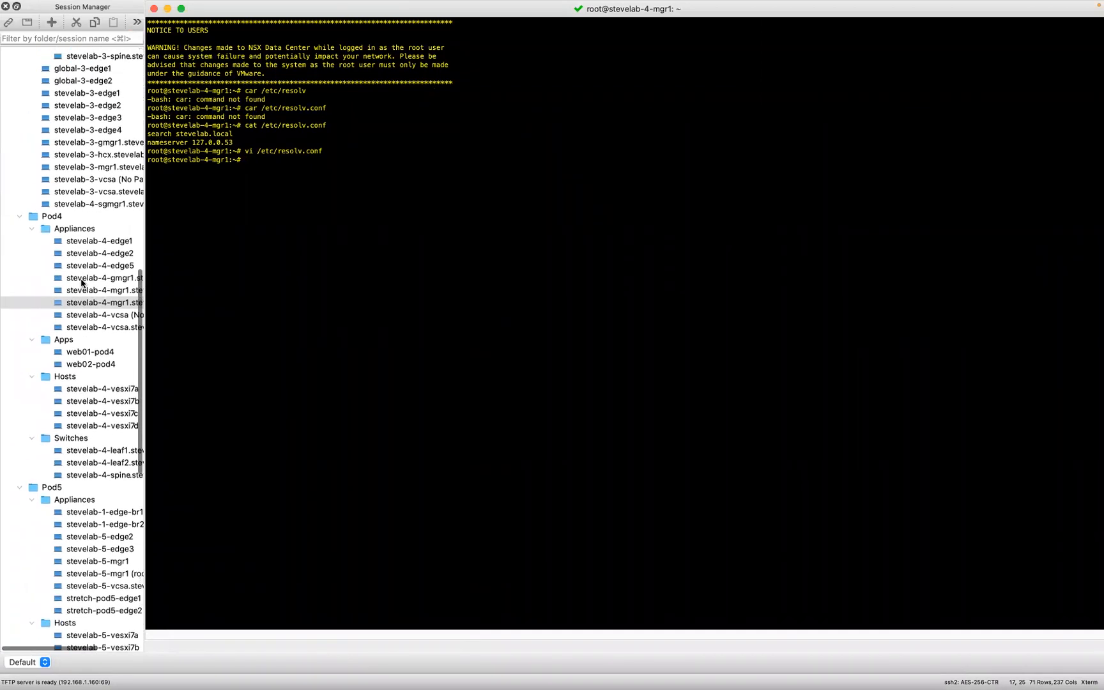
scroll(82, 284, up, 10)
scroll(82, 283, down, 5)
scroll(82, 283, down, 5)
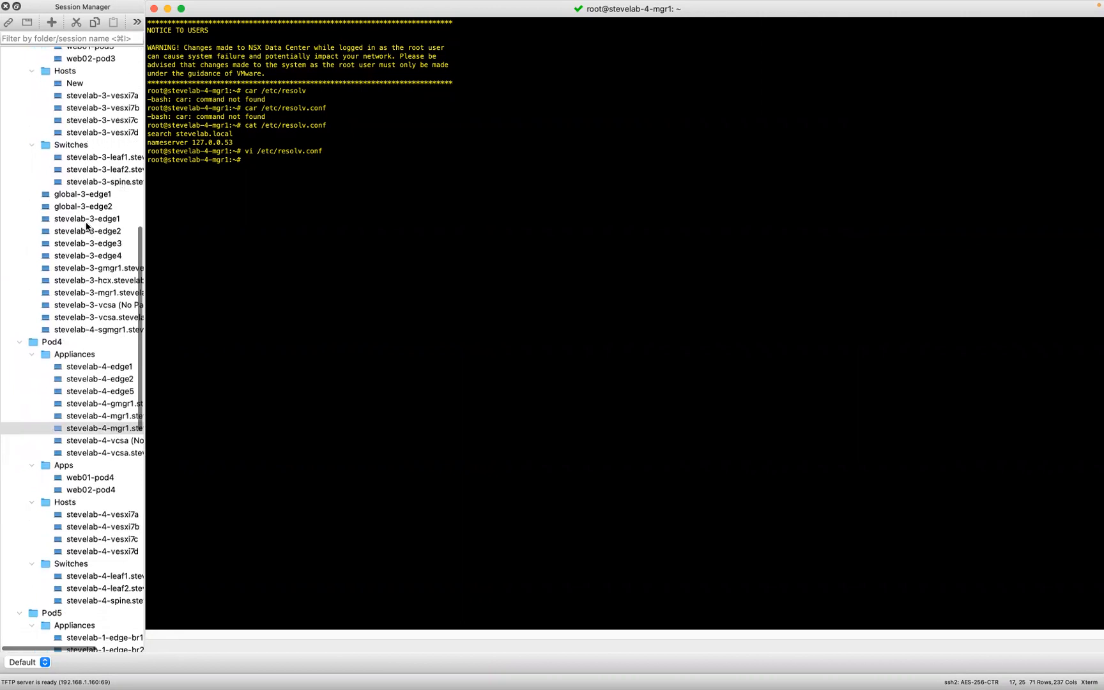
double_click(85, 218)
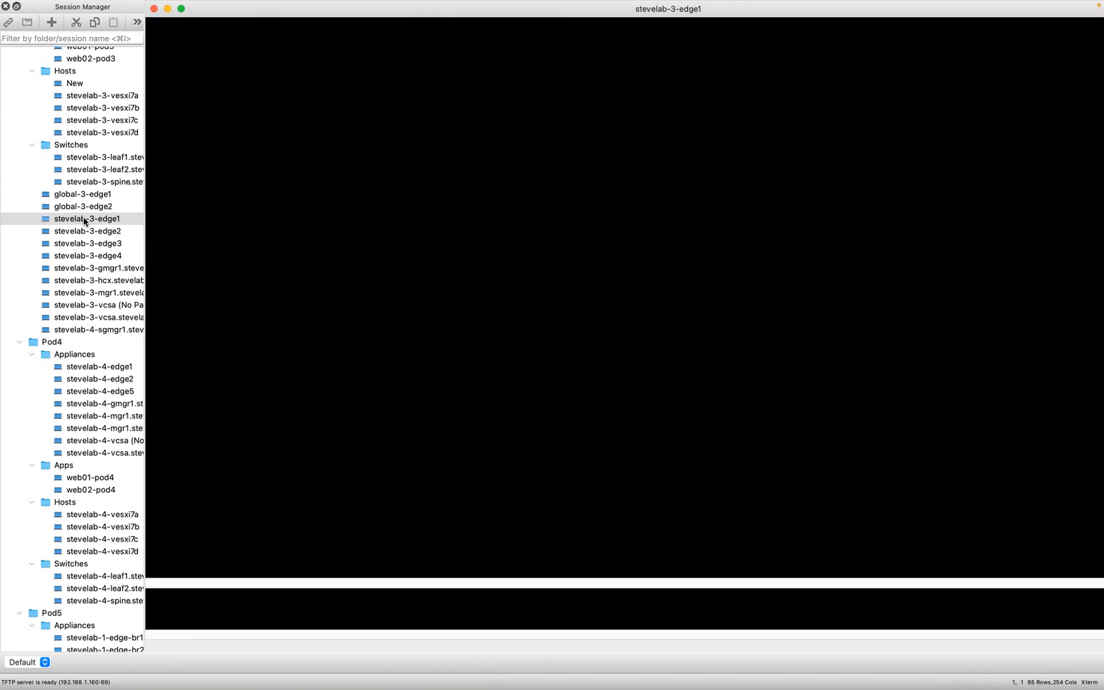
key(super+Tab)
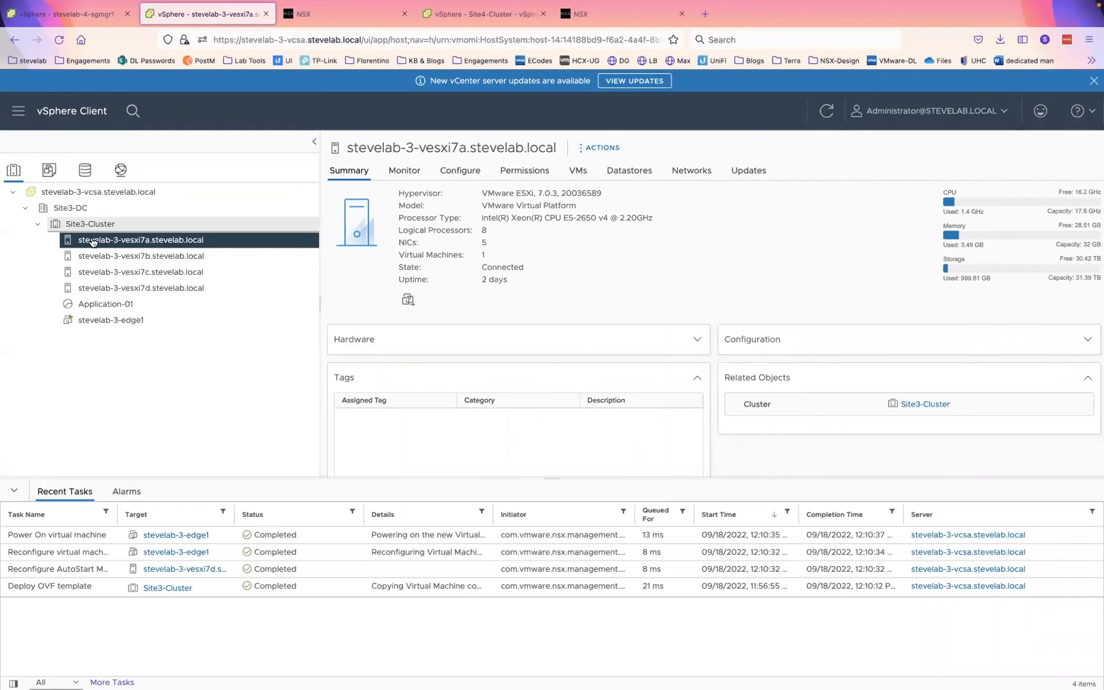
- Check stevelab-3-edge1's boot log in its web console from the classic summary view, then close it
click(92, 321)
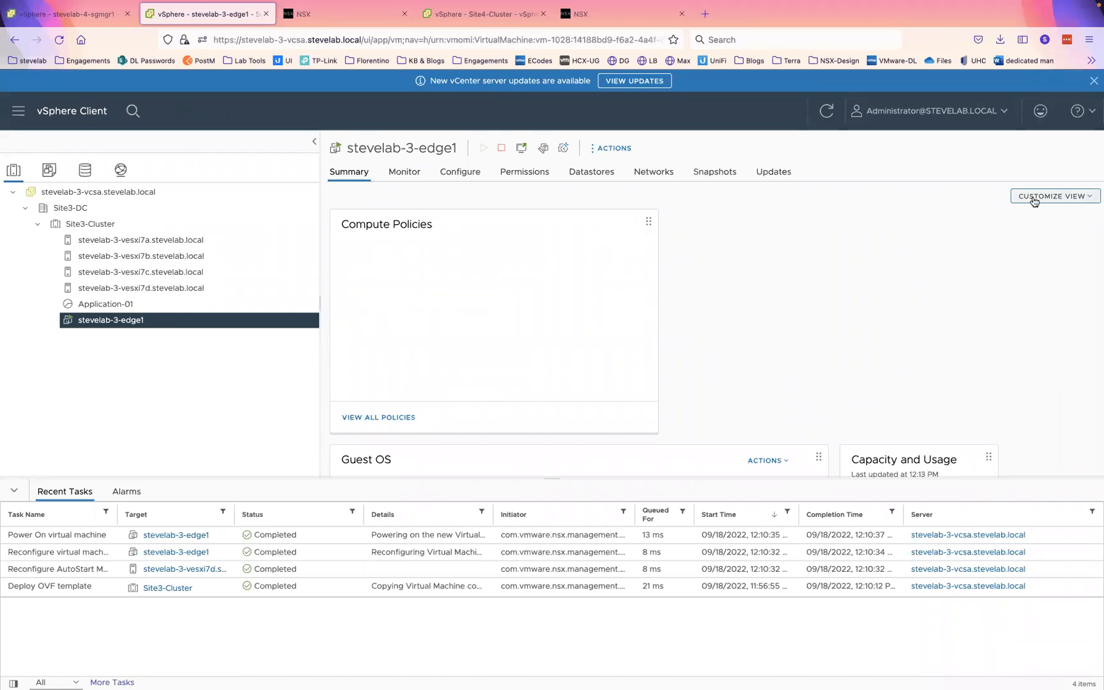
click(403, 171)
click(349, 171)
click(1024, 198)
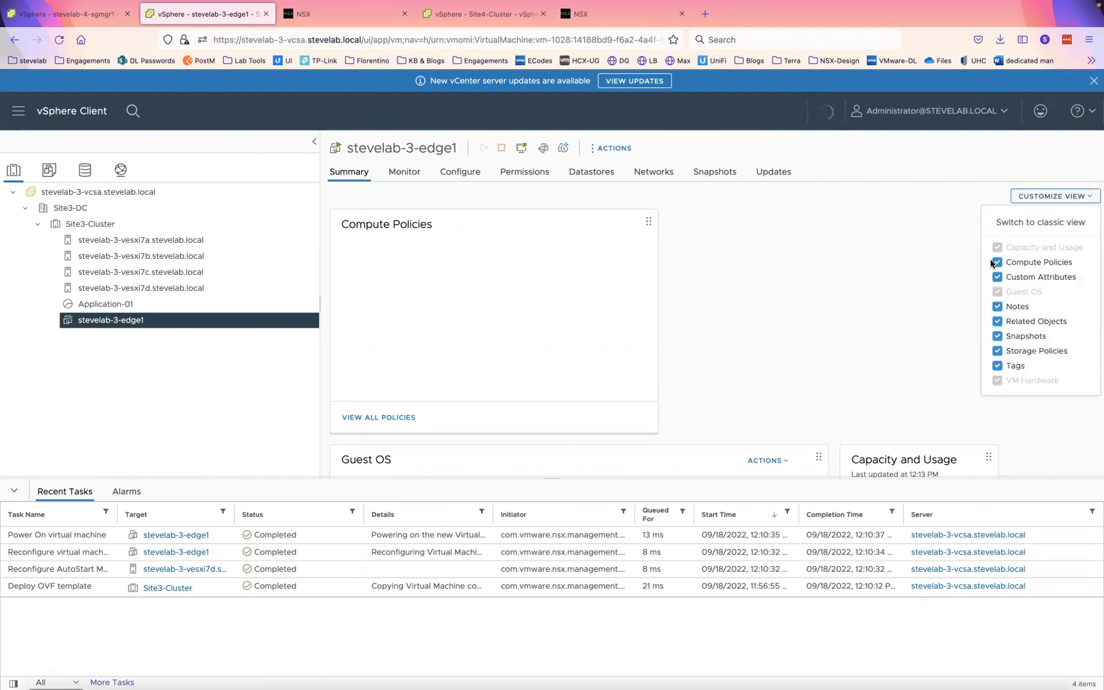
click(1023, 222)
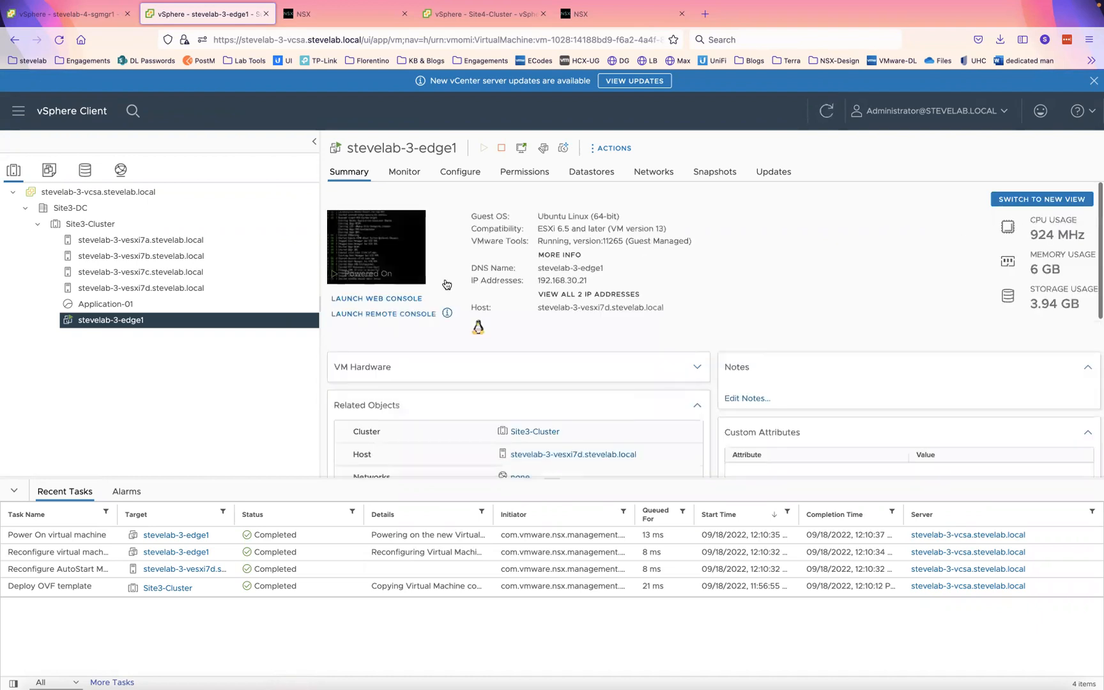
click(382, 298)
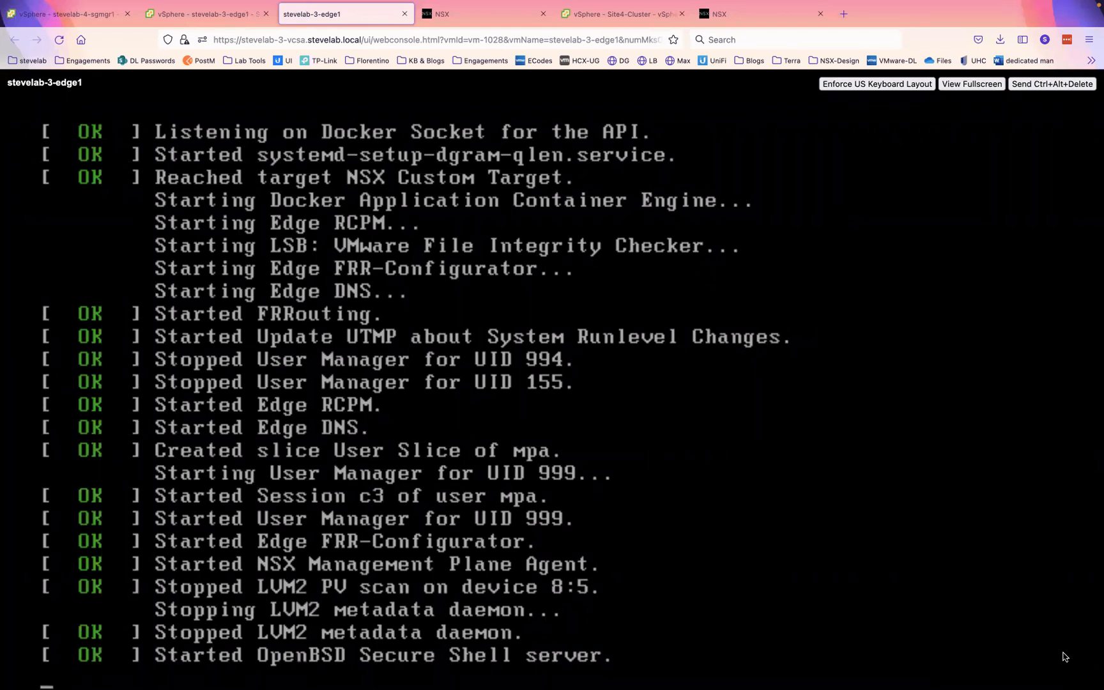
key(super+w)
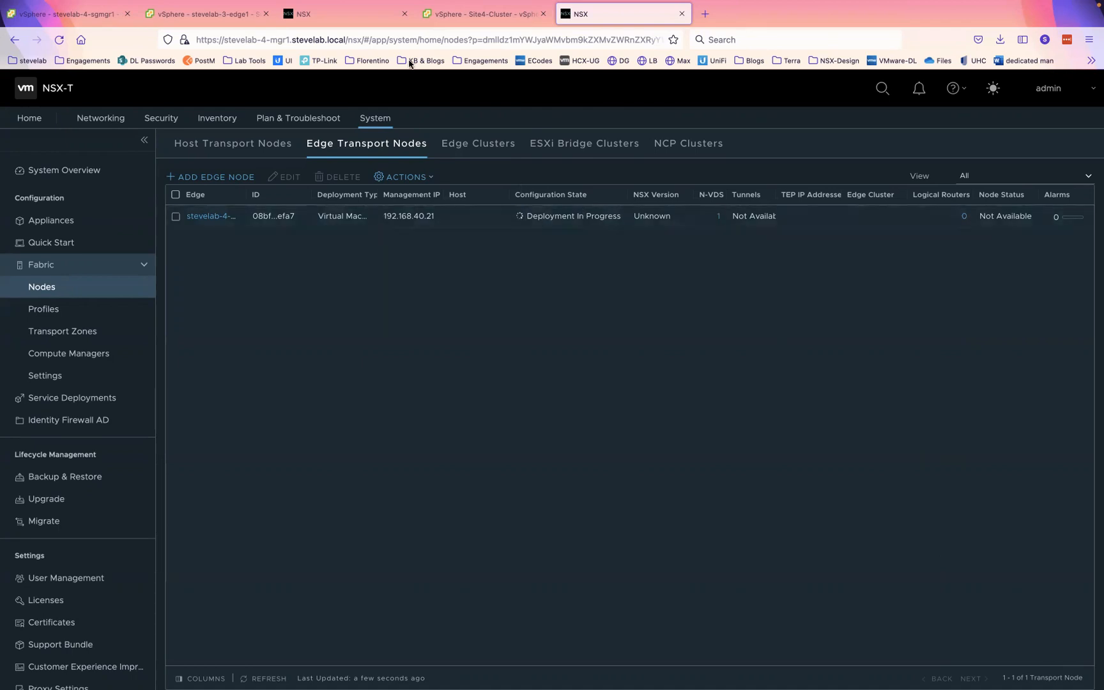
- Compare the edge transport nodes at site 4 and site 3, then switch to the SecureCRT terminal
click(343, 14)
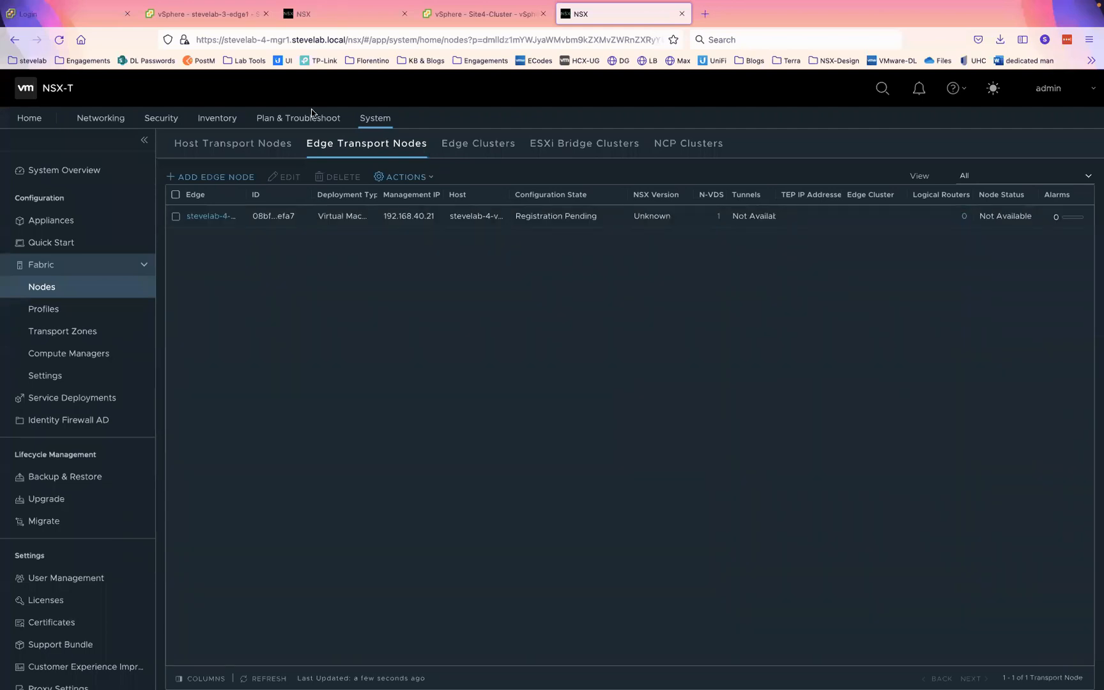
click(326, 19)
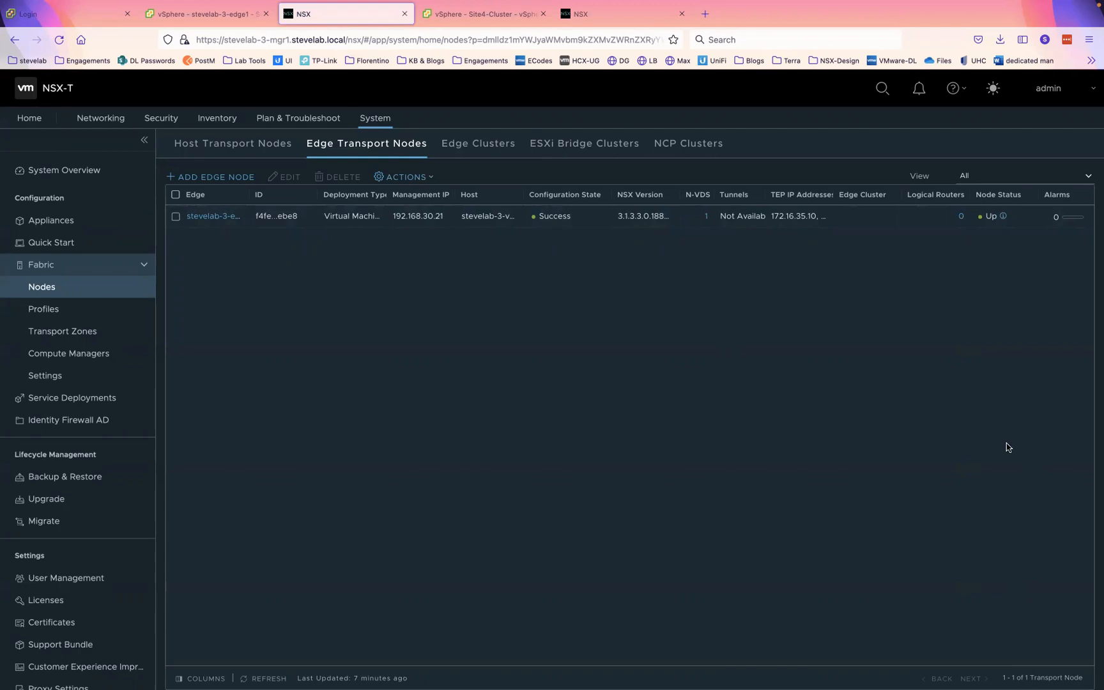
key(ctrl+Left)
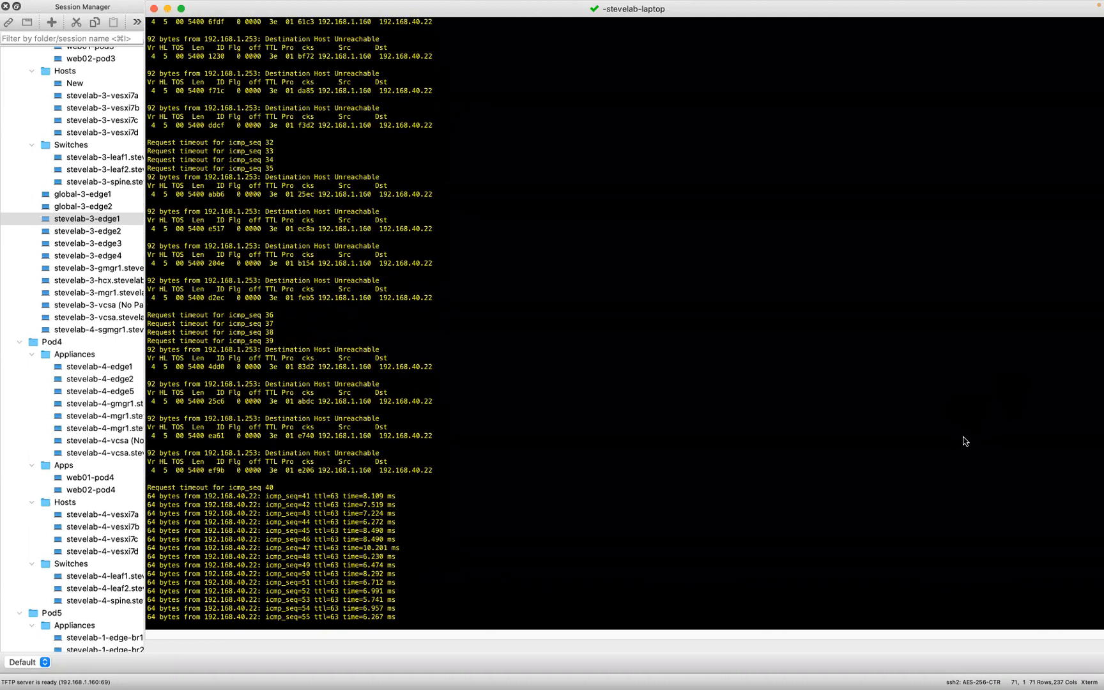
- Confirm 192.168.40.22 now answers pings, then switch back to the Firefox window
key(ctrl+Left)
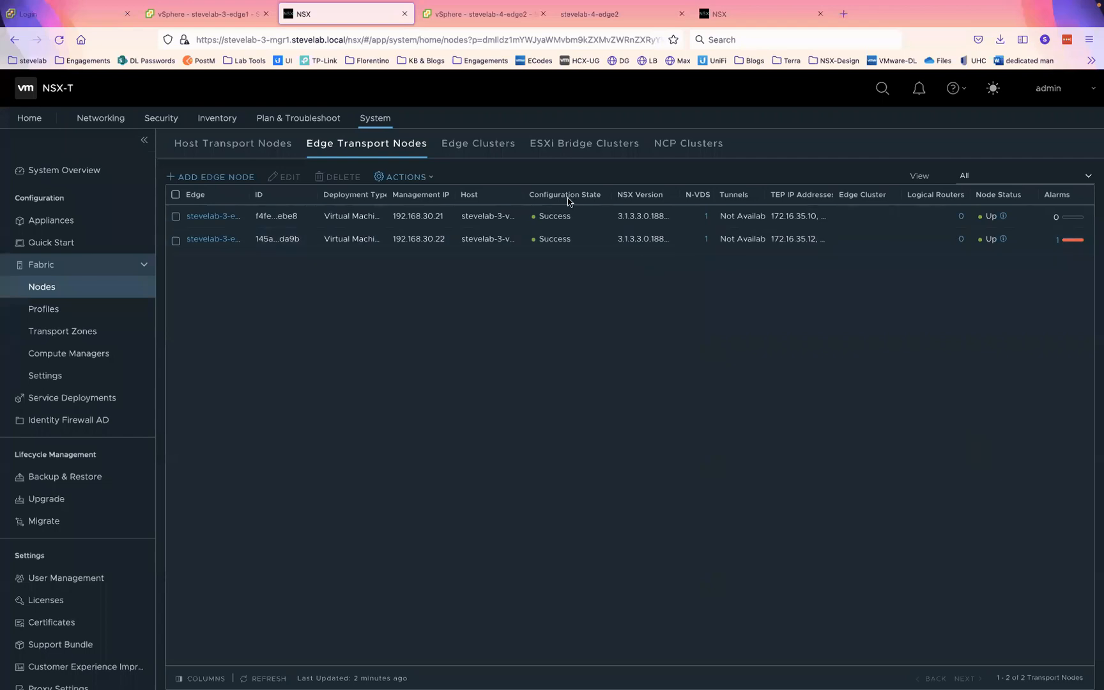
- Add edge cluster stevelab-3-edgecluster with both site-3 edge nodes as members, then go to the site 4 manager
click(496, 150)
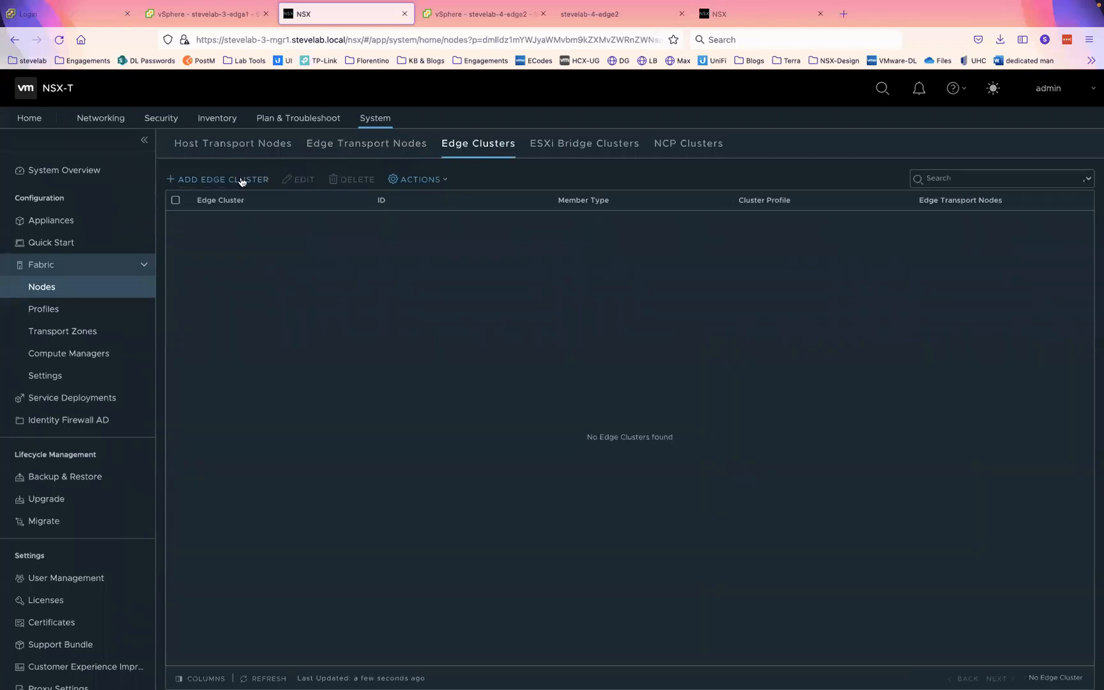
click(241, 181)
text(stevelab-3-edgecluster)
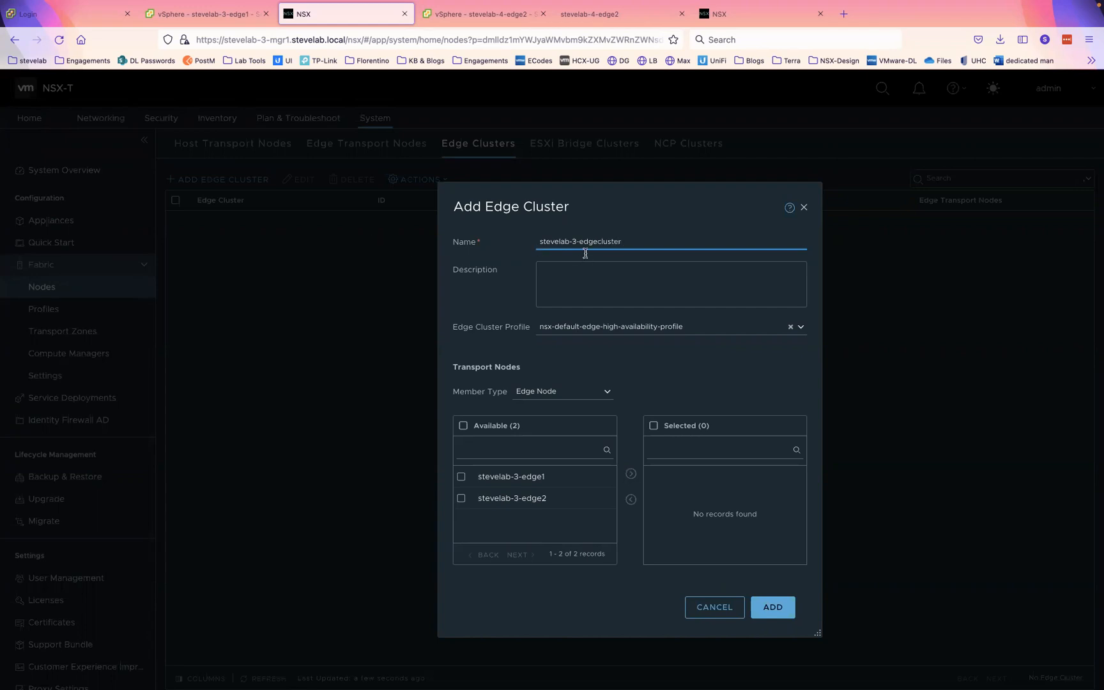
triple_click(609, 242)
key(super+c)
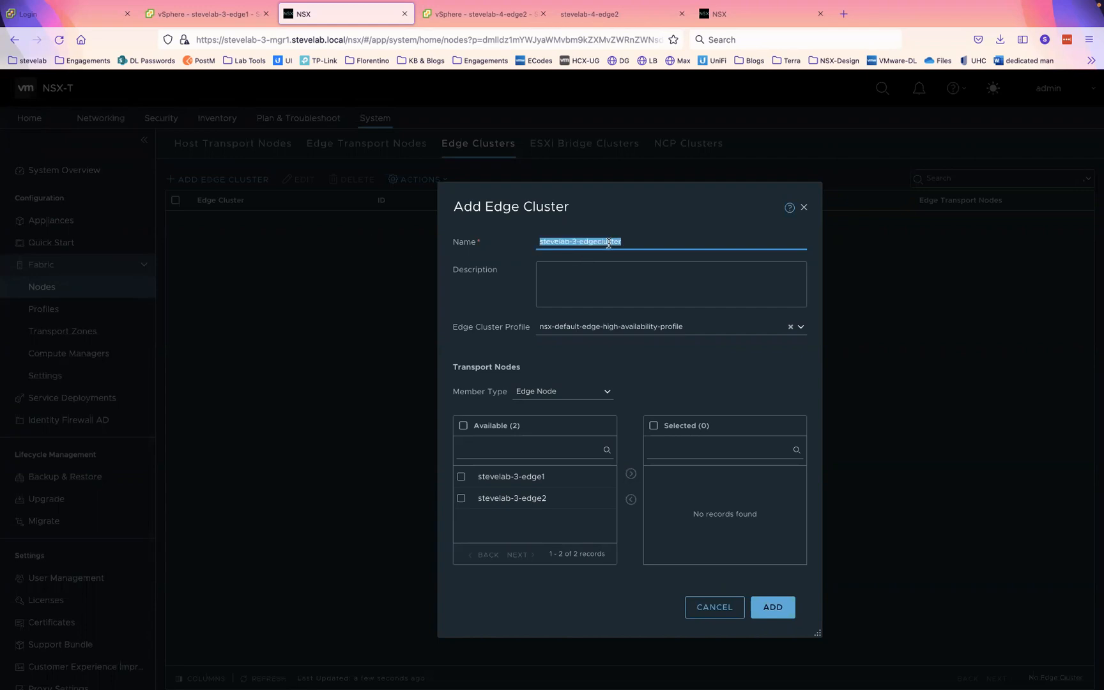
click(464, 426)
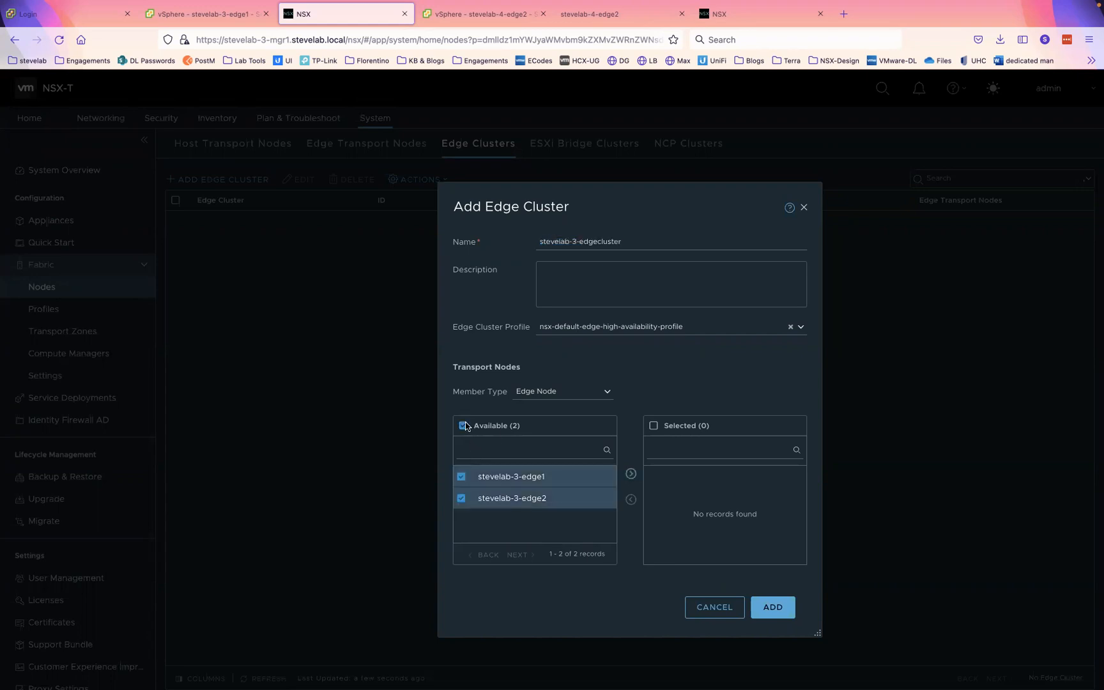
click(631, 474)
click(773, 608)
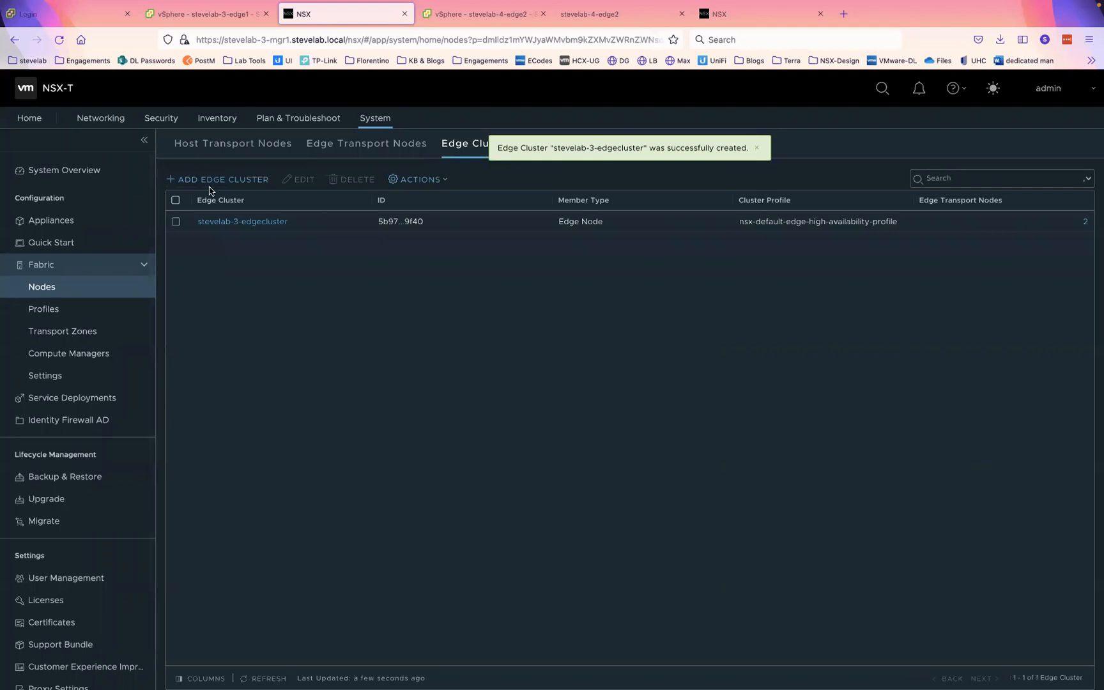
click(743, 18)
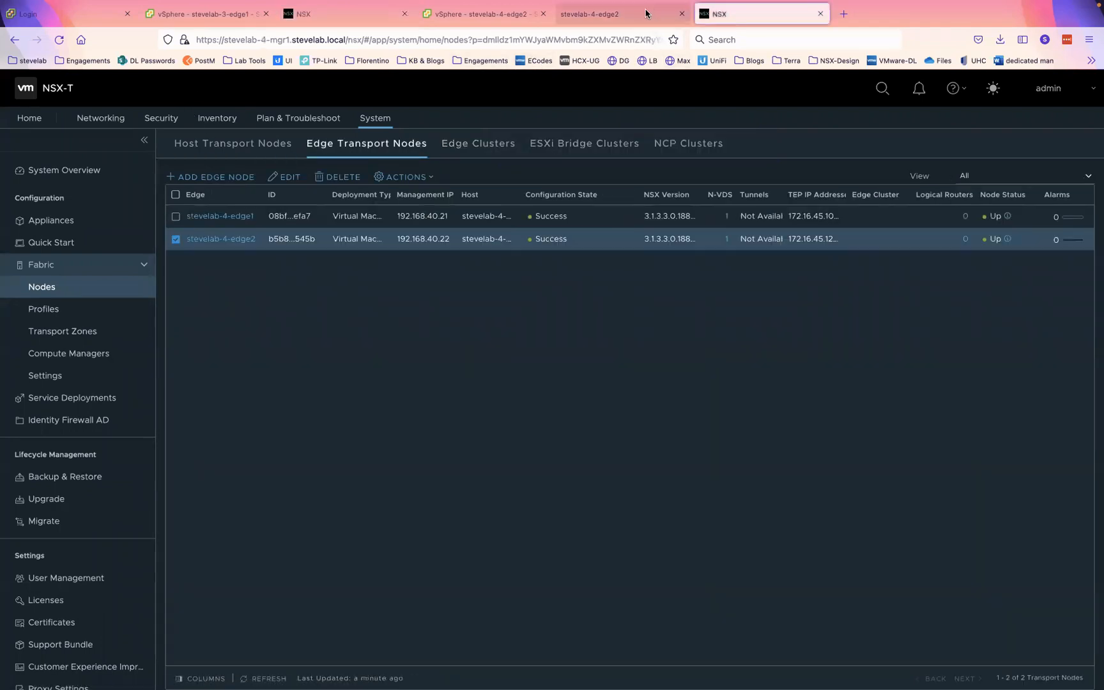
- Close the stevelab-4-edge2 console tab and show site 4's Edge Clusters list
click(649, 14)
click(682, 13)
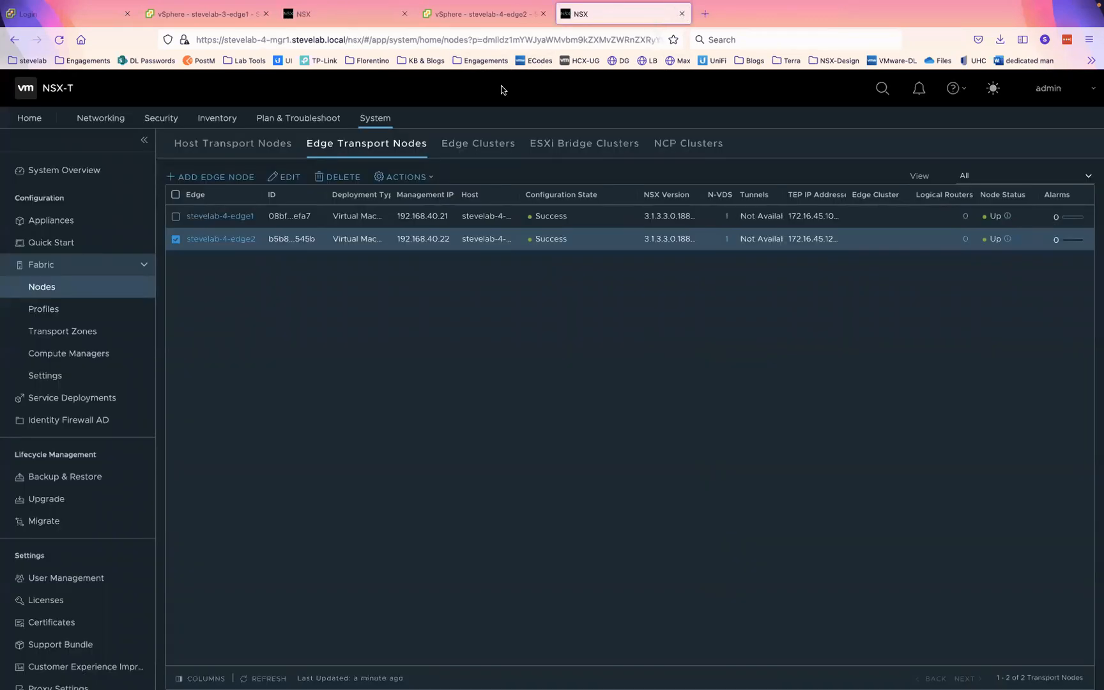
click(460, 144)
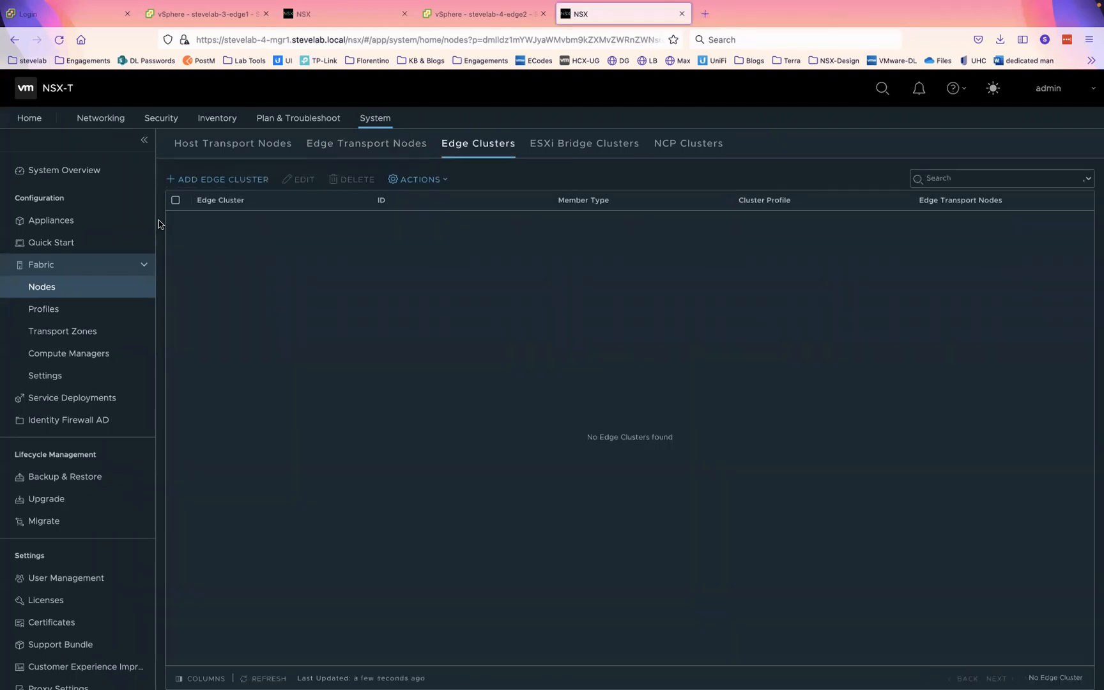
- Add edge cluster stevelab-4-edgecluster with stevelab-4-edge1 and stevelab-4-edge2 as members
click(212, 177)
key(super+v)
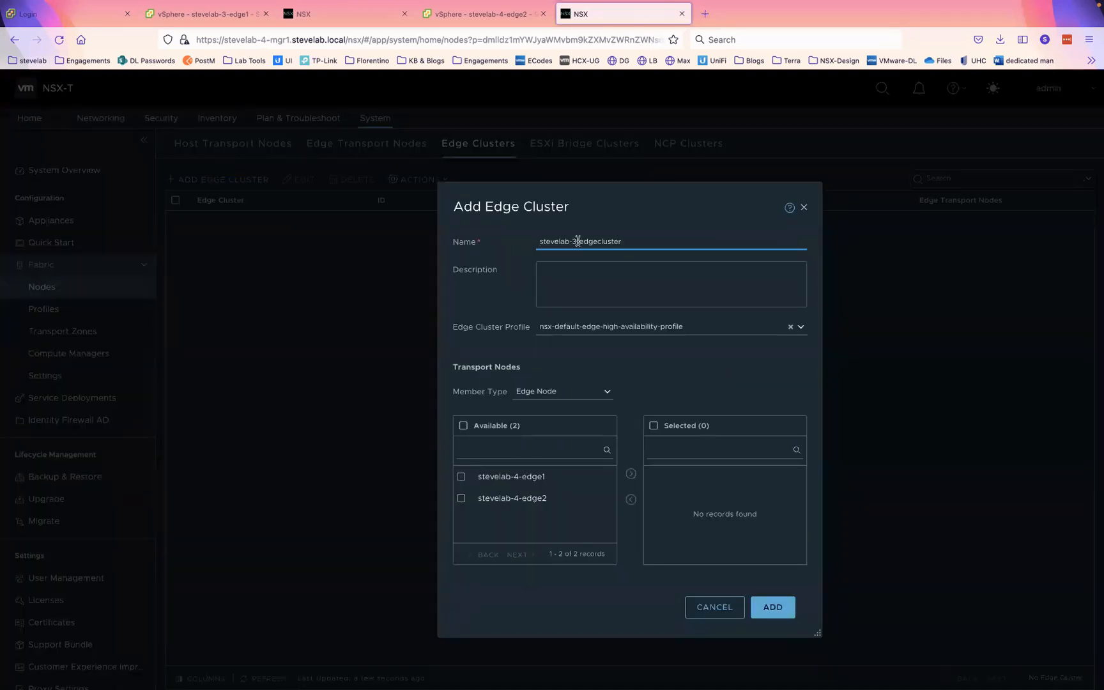
click(576, 241)
key(BackSpace)
text(4)
click(464, 425)
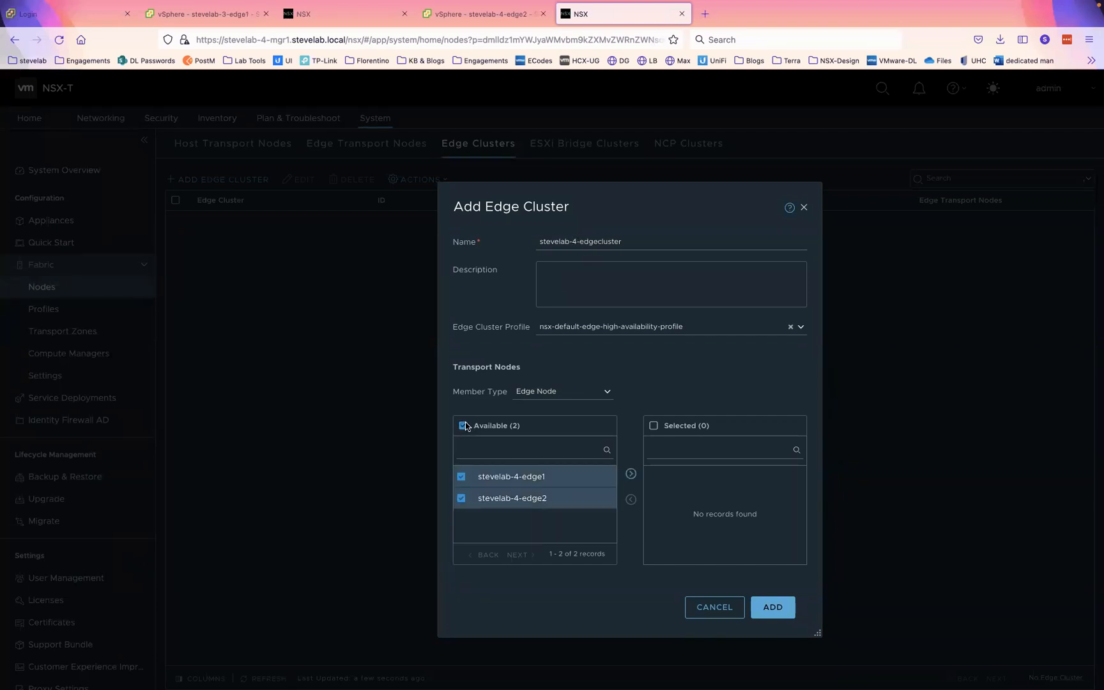
click(631, 473)
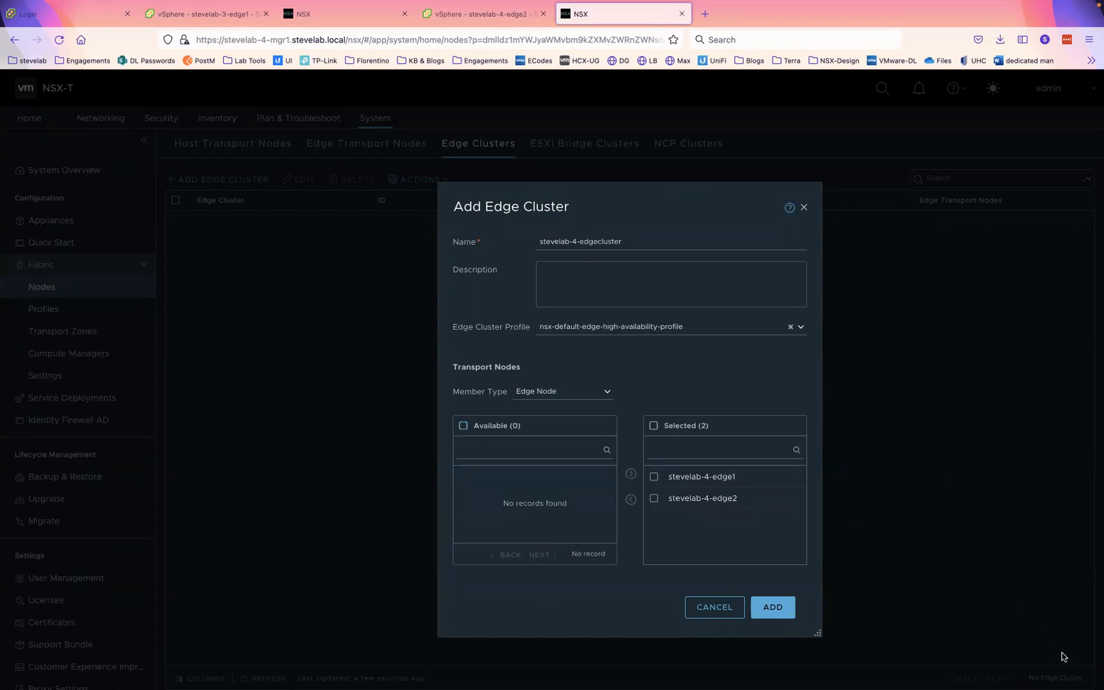
click(780, 608)
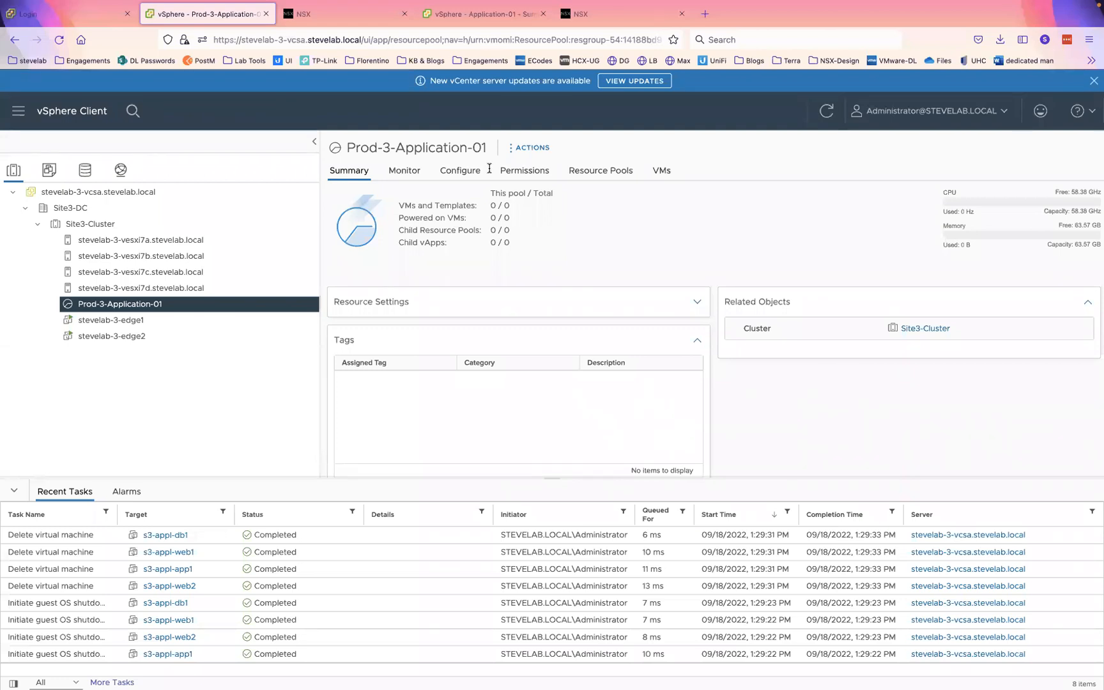
- Review site 3's Compute Managers, Transport Zones, Transport Node Profiles, host and edge nodes, and Edge Clusters
click(321, 48)
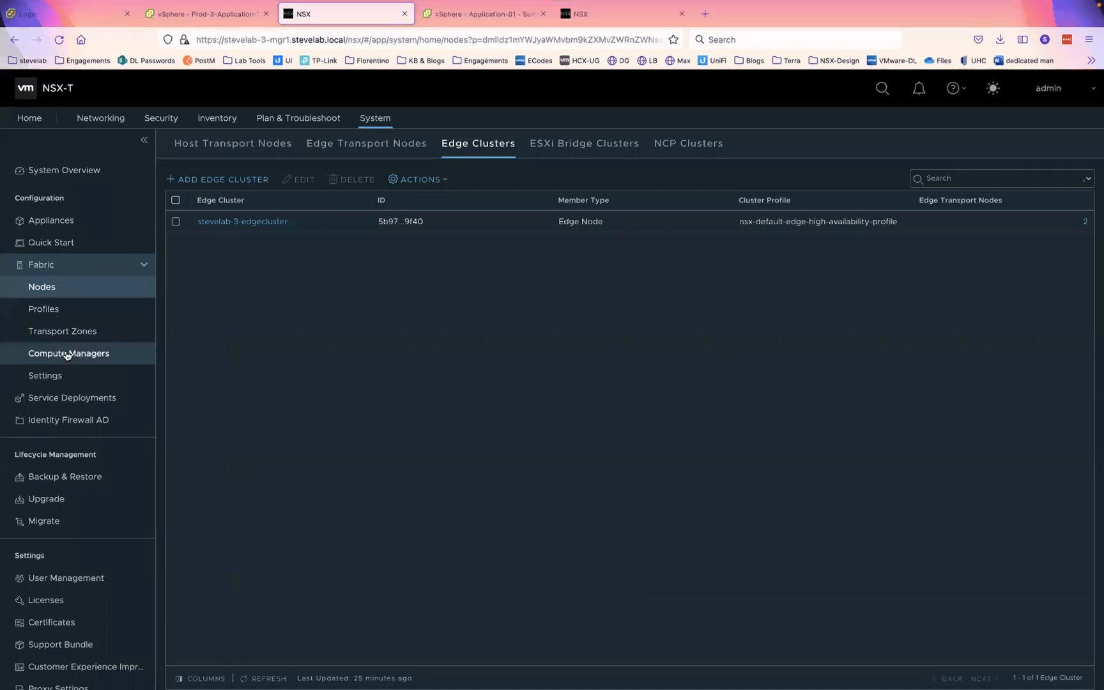
click(66, 355)
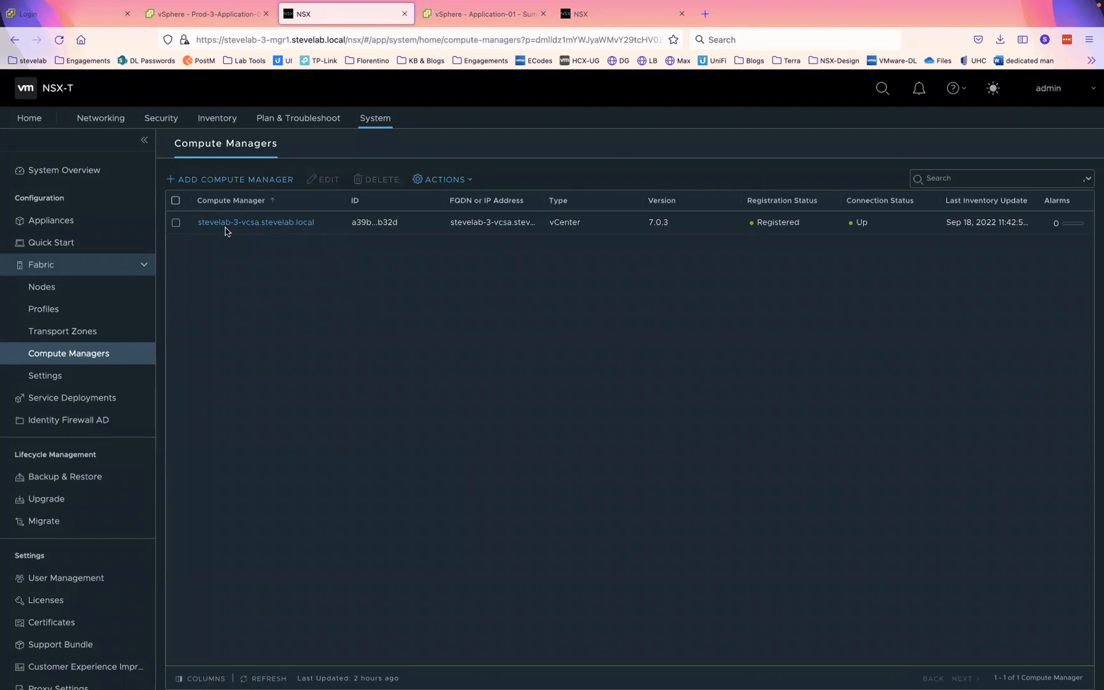
click(55, 333)
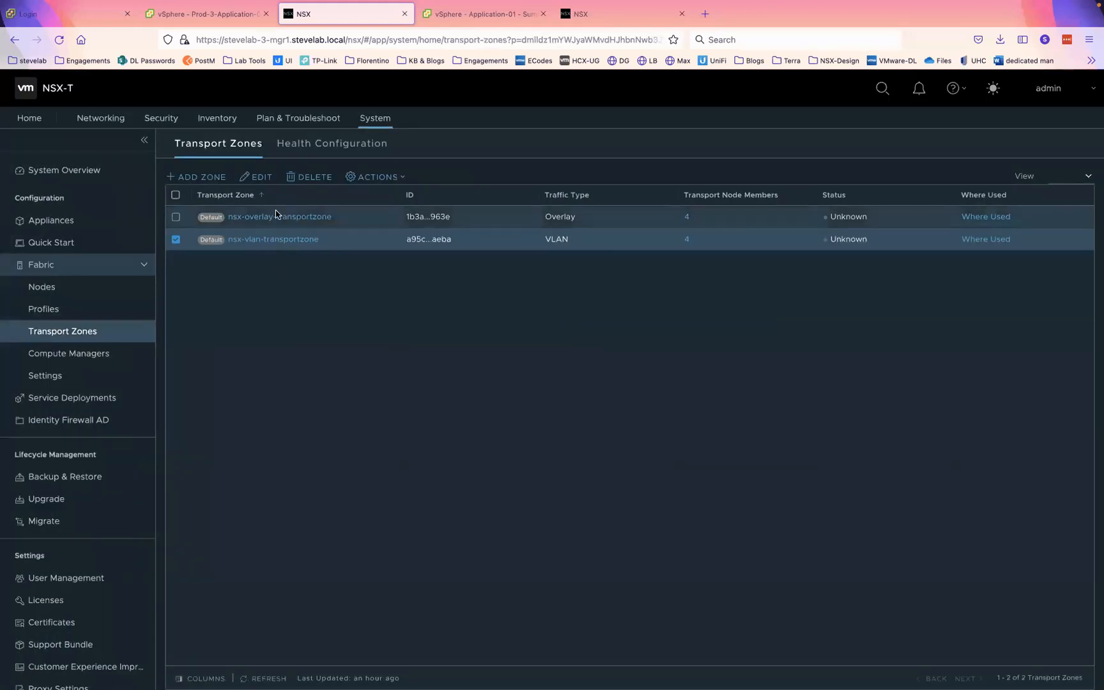
click(75, 310)
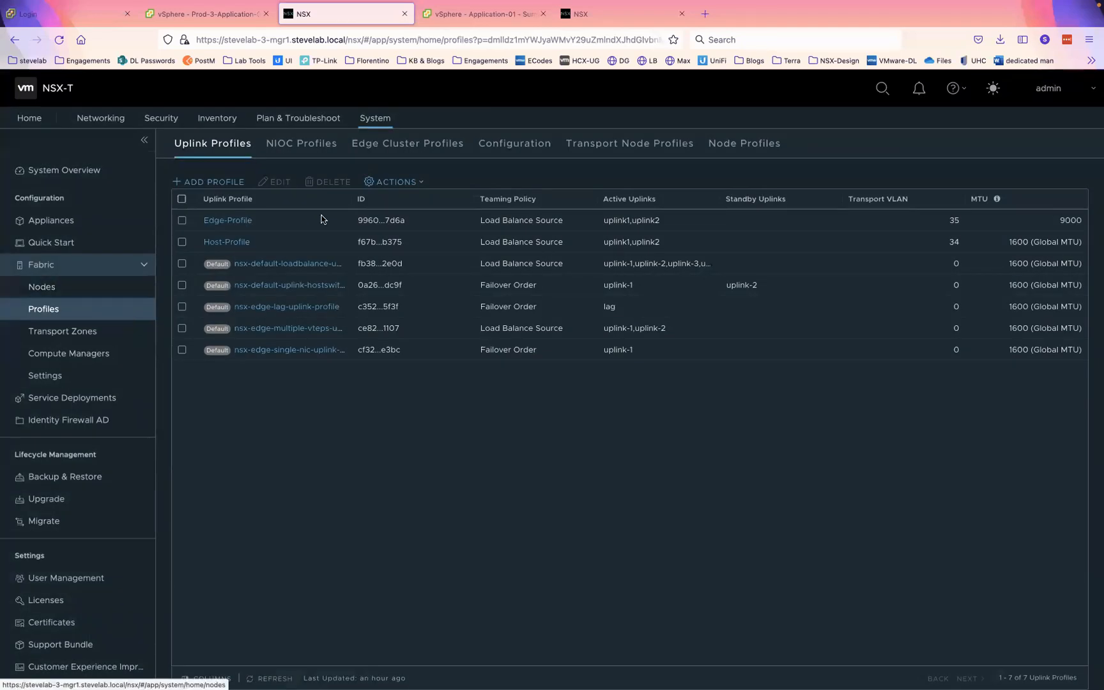
click(603, 144)
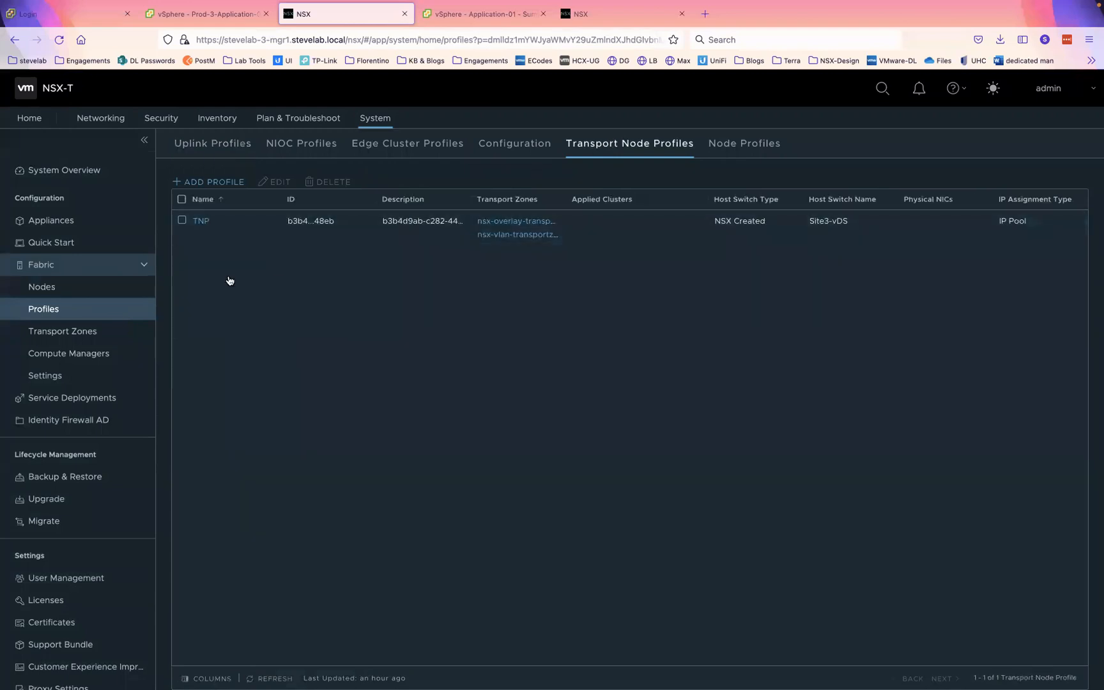
click(43, 291)
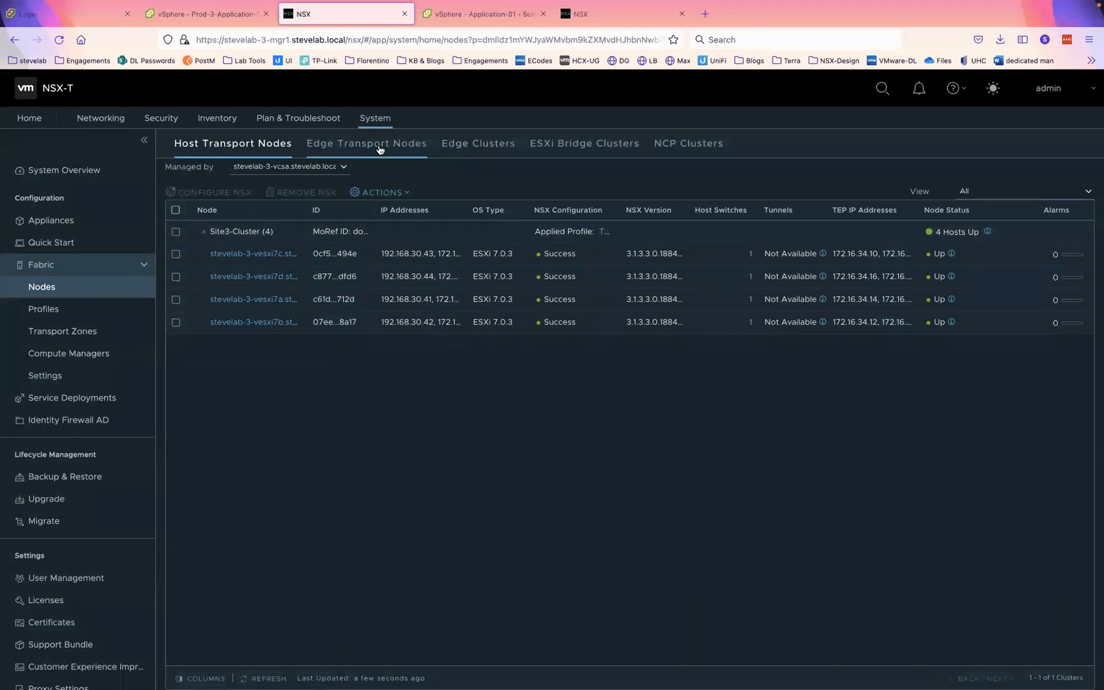
click(379, 148)
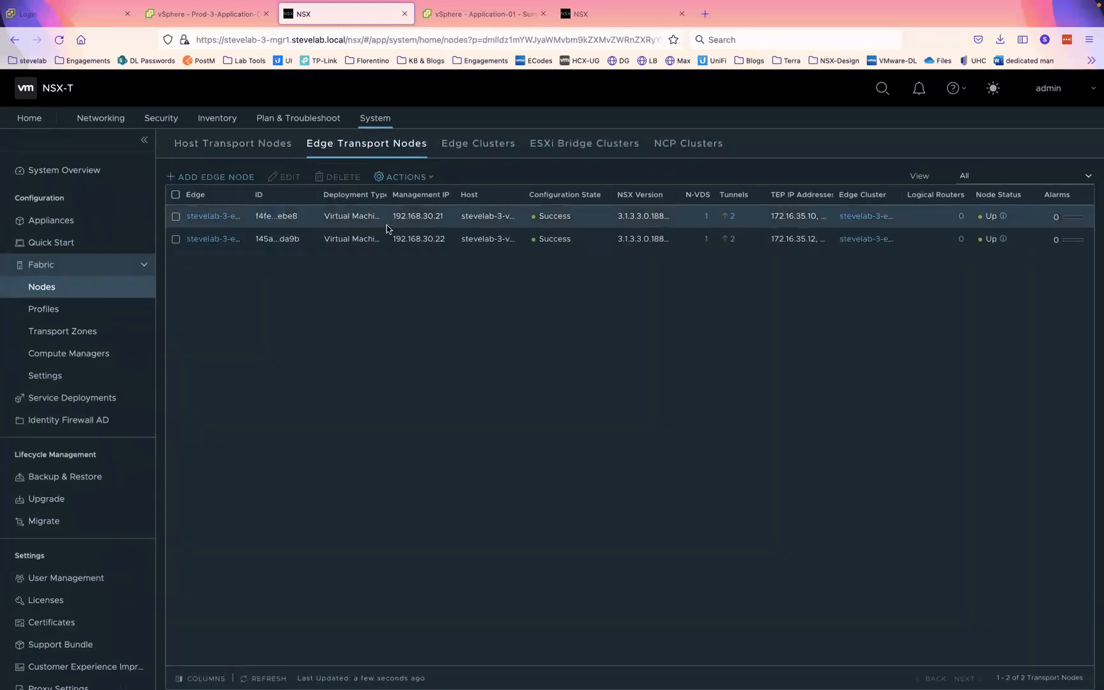
click(487, 147)
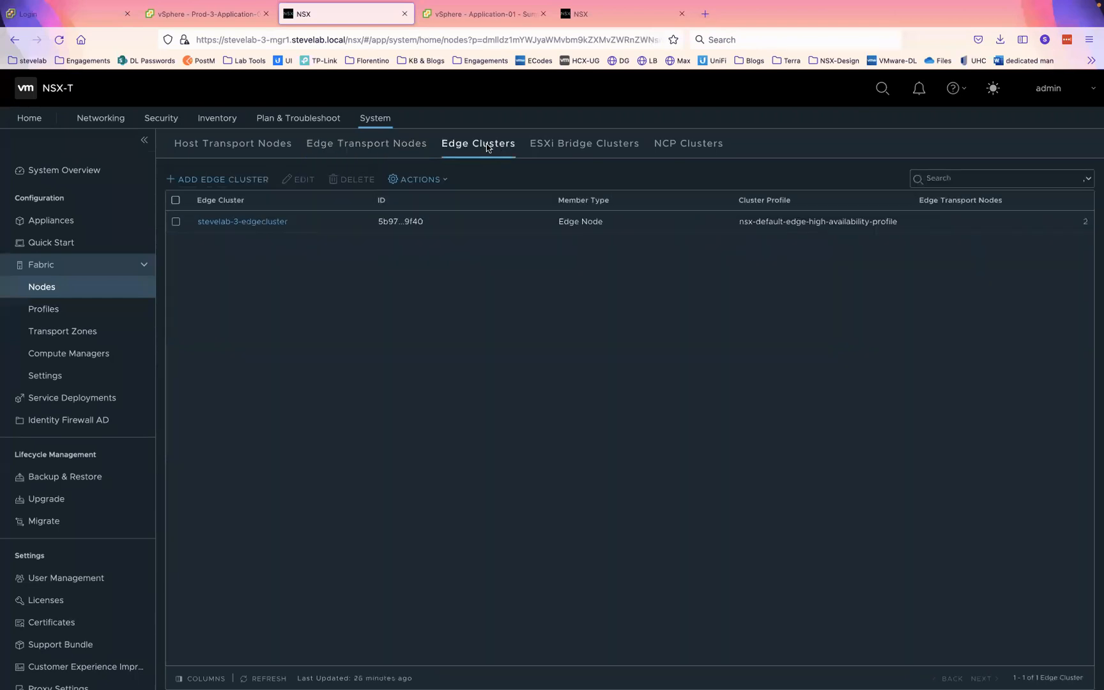